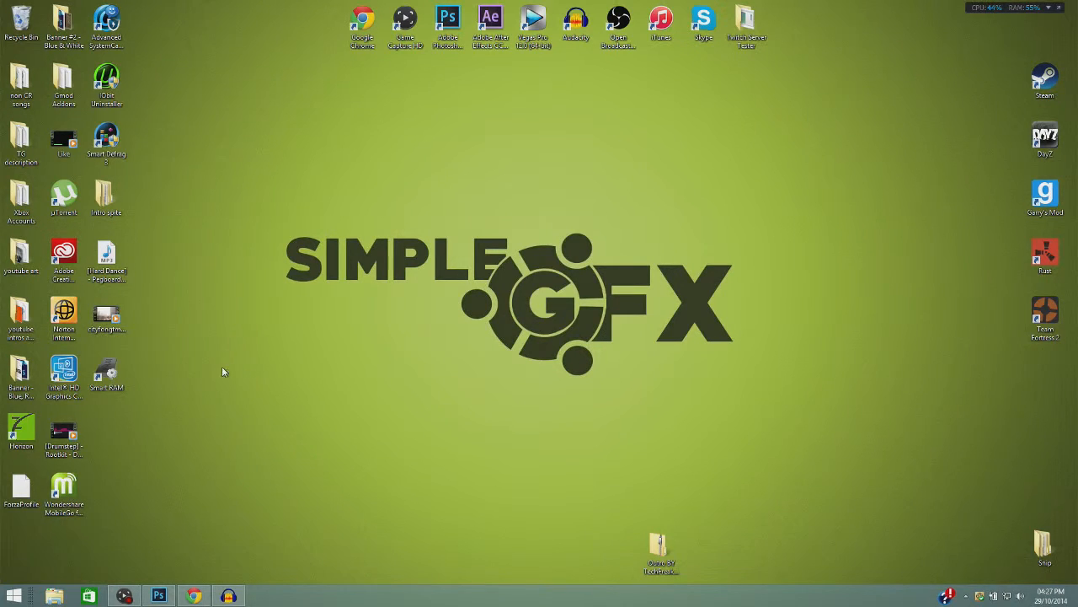
Switch to Chrome and search Google Images for "photoshop backgrounds" in a new tab.
click(194, 596)
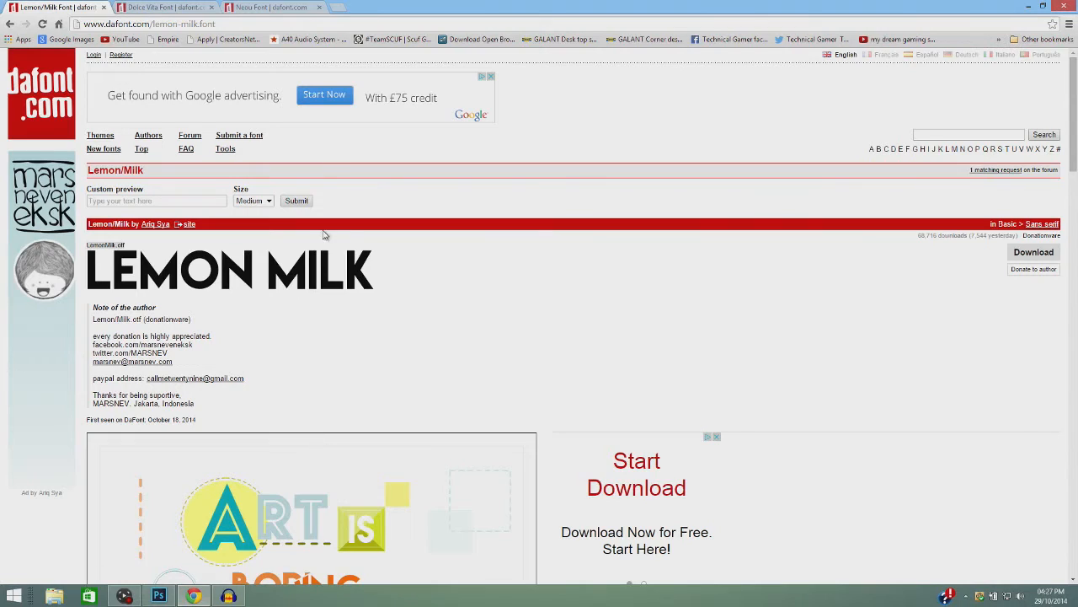
click(338, 7)
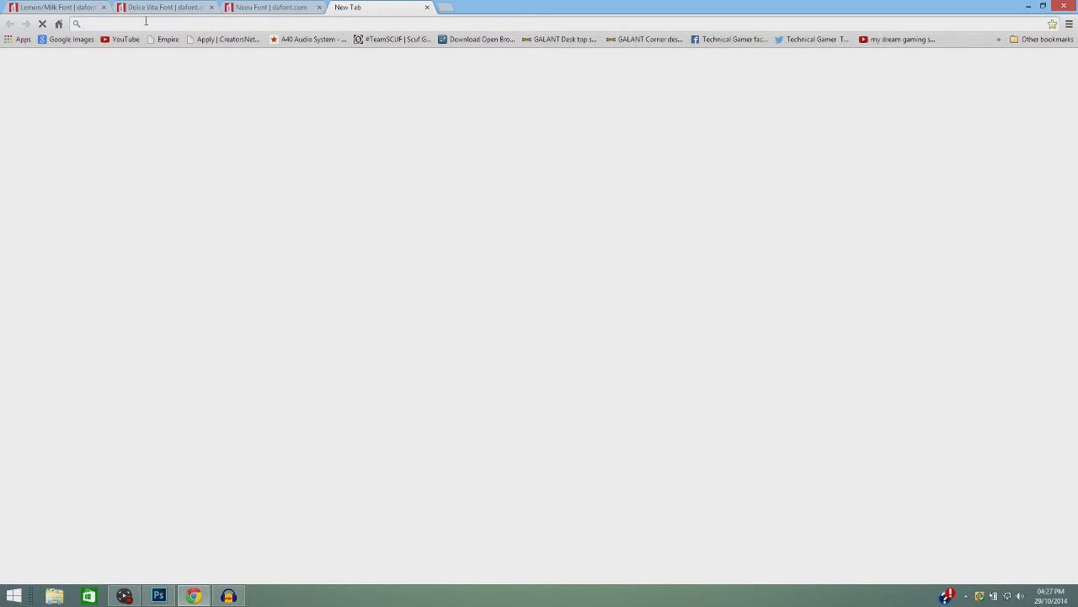
text(photoshop )
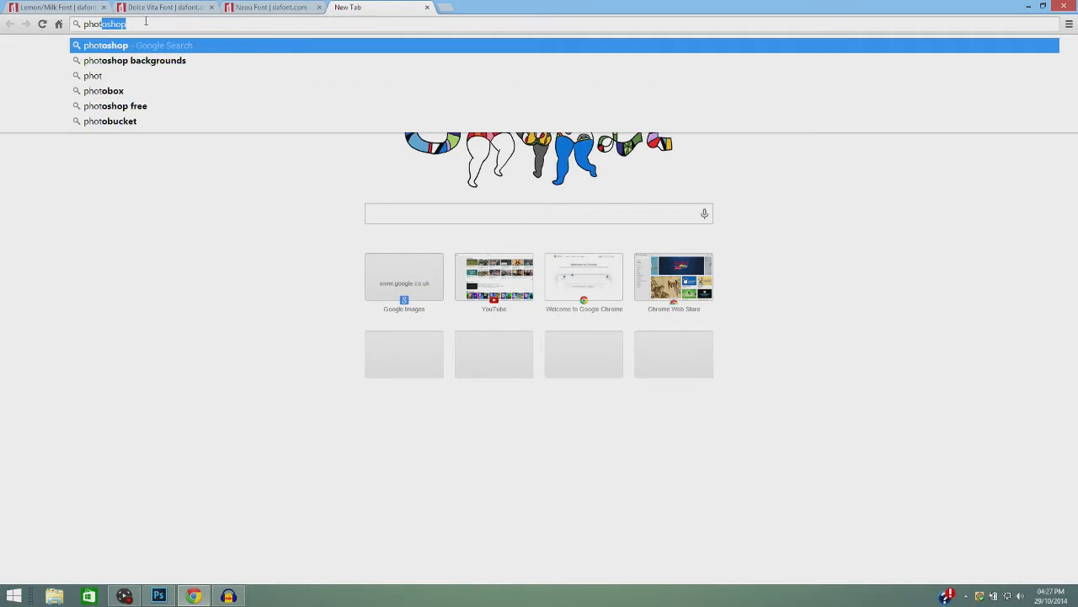
text(backgrou)
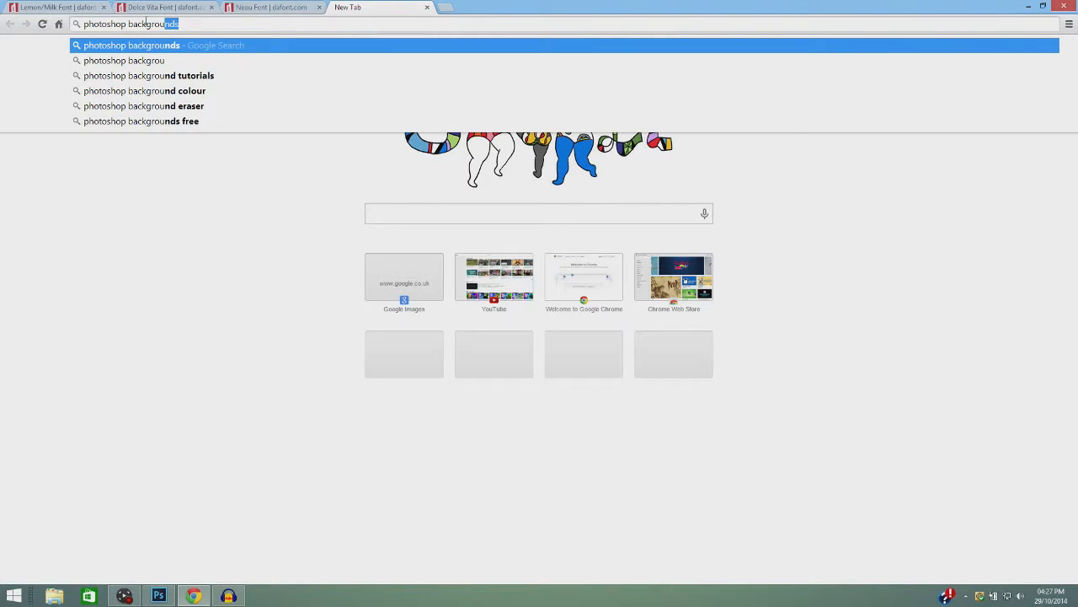
key(Return)
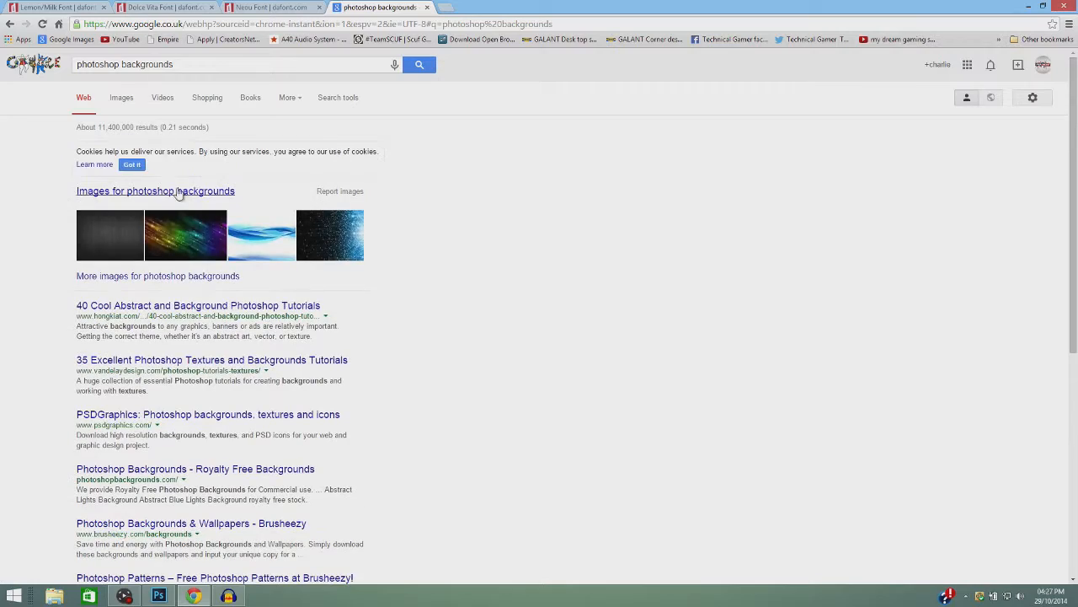
click(122, 100)
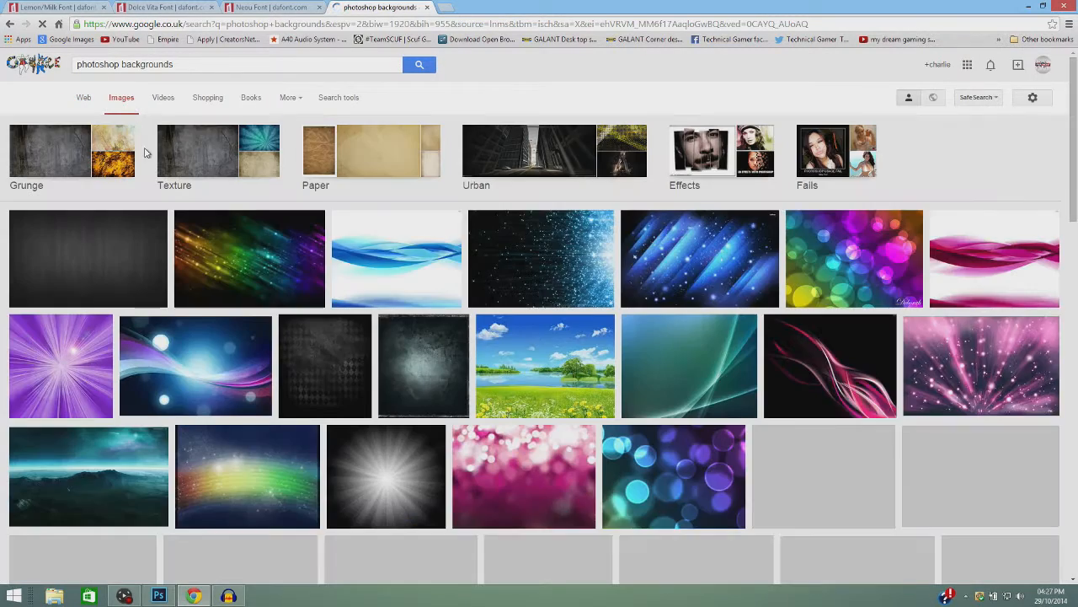
Browse the image results for suitable background pictures and minimize the browser.
scroll(360, 251, down, 6)
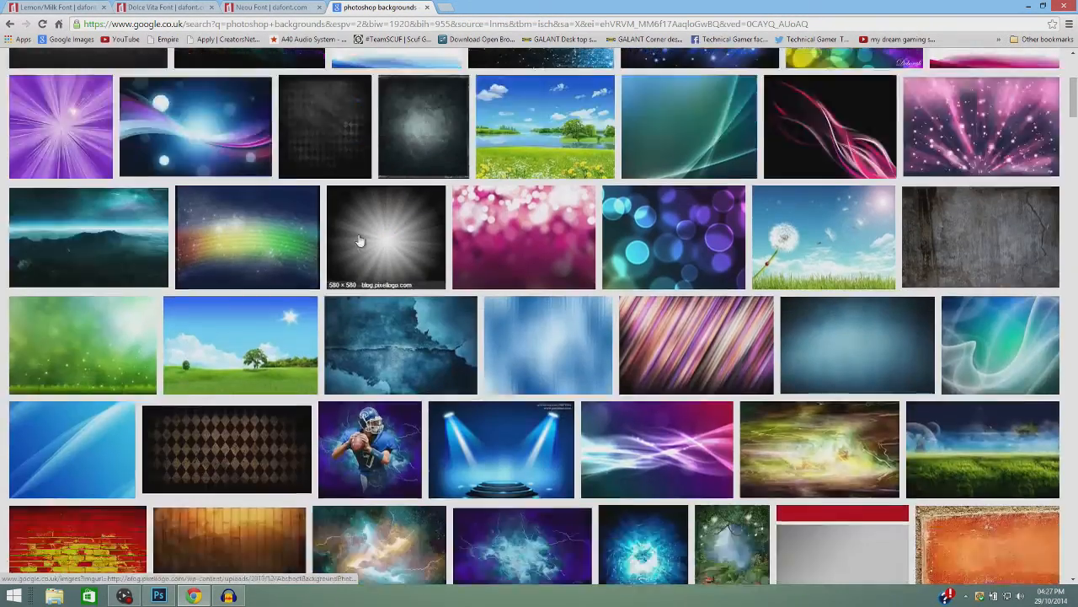
scroll(360, 251, down, 8)
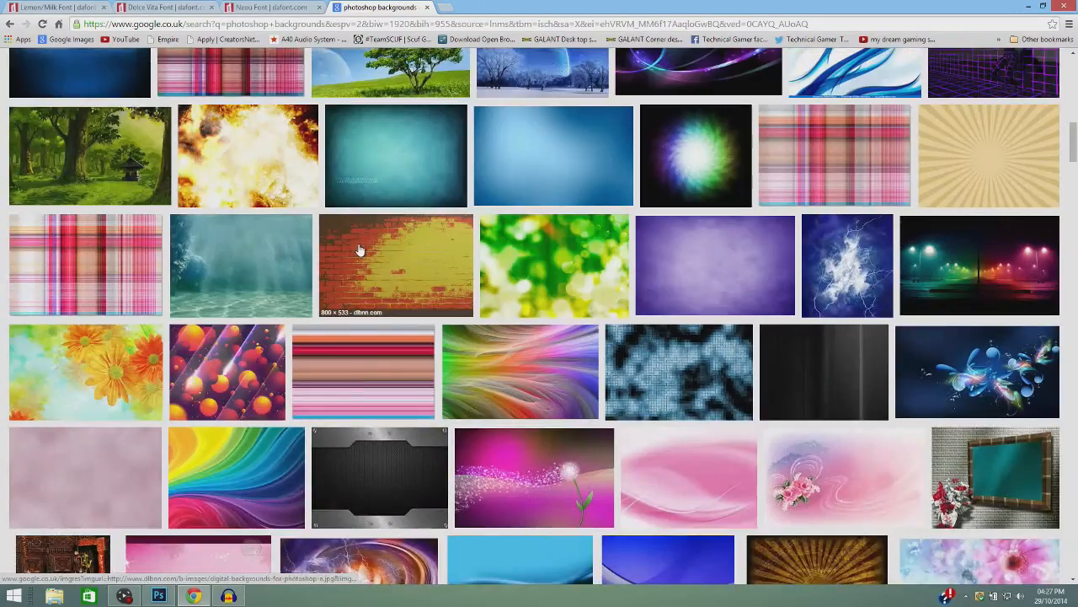
scroll(358, 250, down, 6)
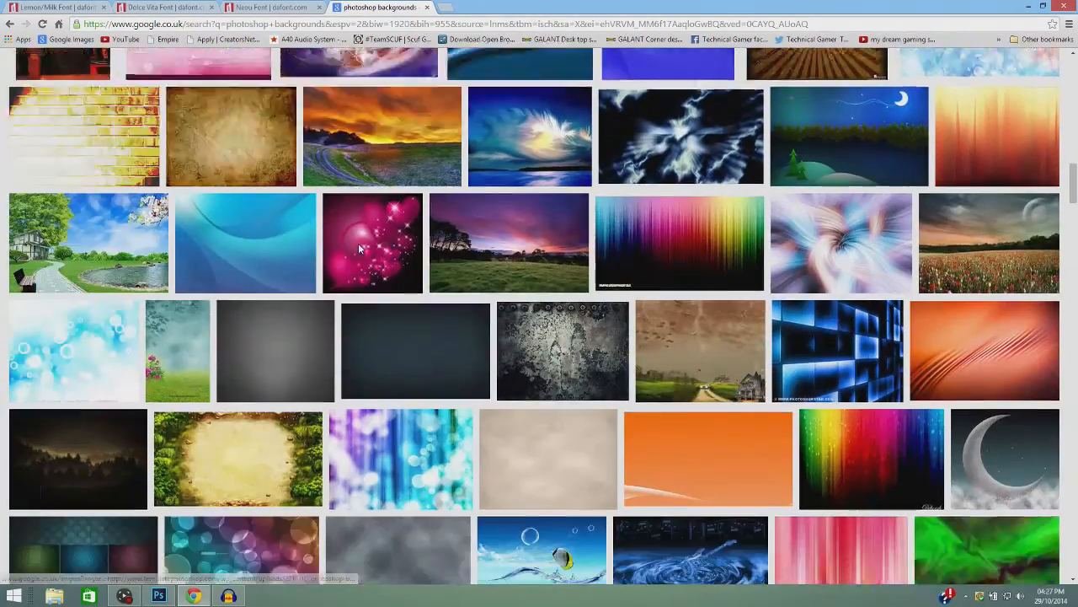
scroll(362, 261, down, 5)
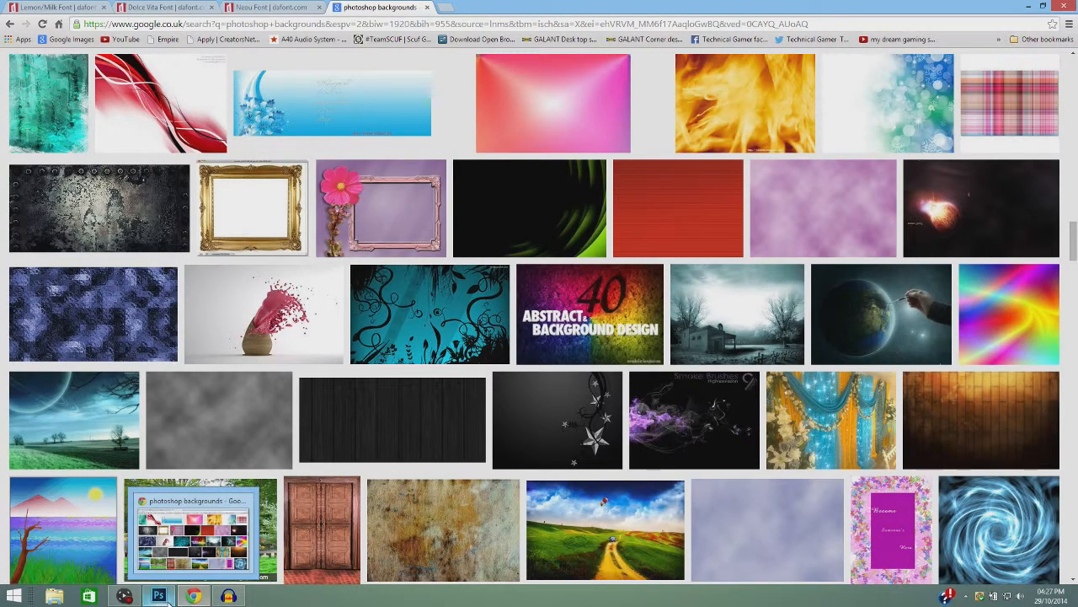
mouse_move(175, 600)
click(1033, 7)
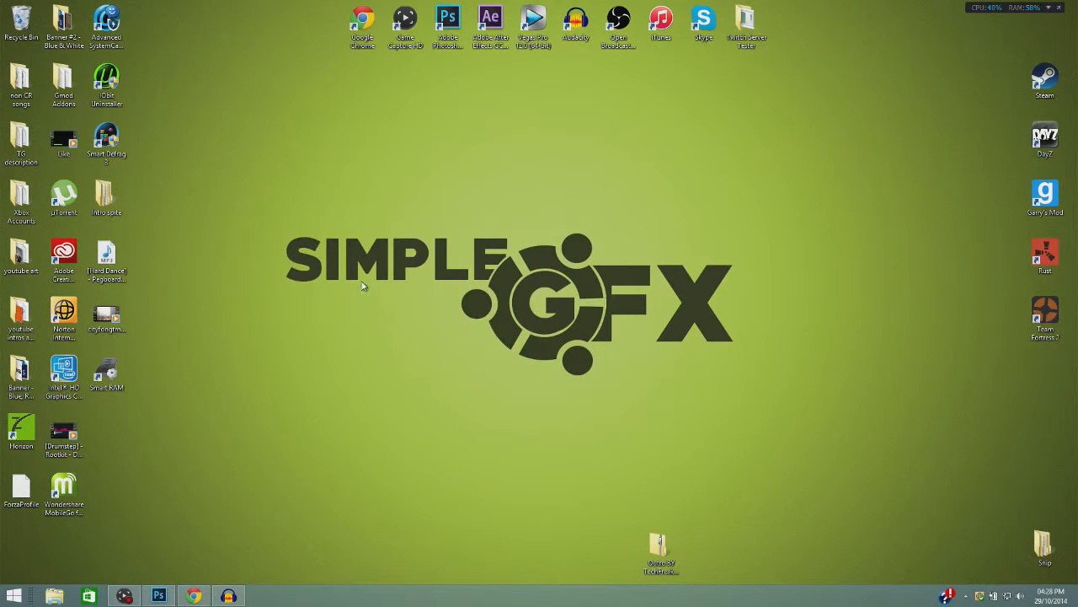
Switch to Photoshop and start a new 1280 × 720 px document at 300 pixels/centimeter in RGB Color.
click(159, 595)
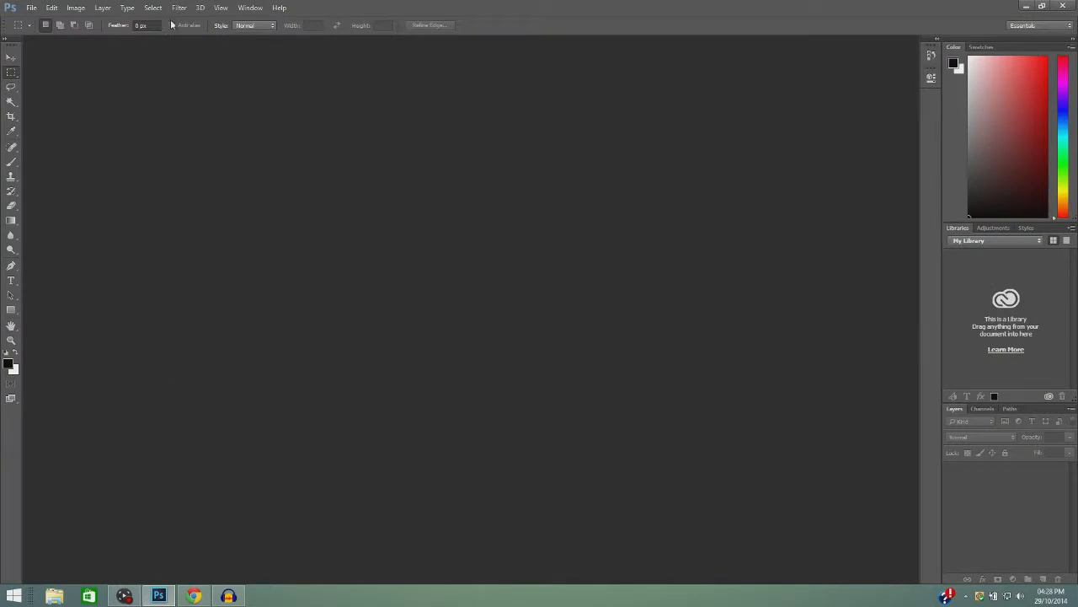
click(31, 7)
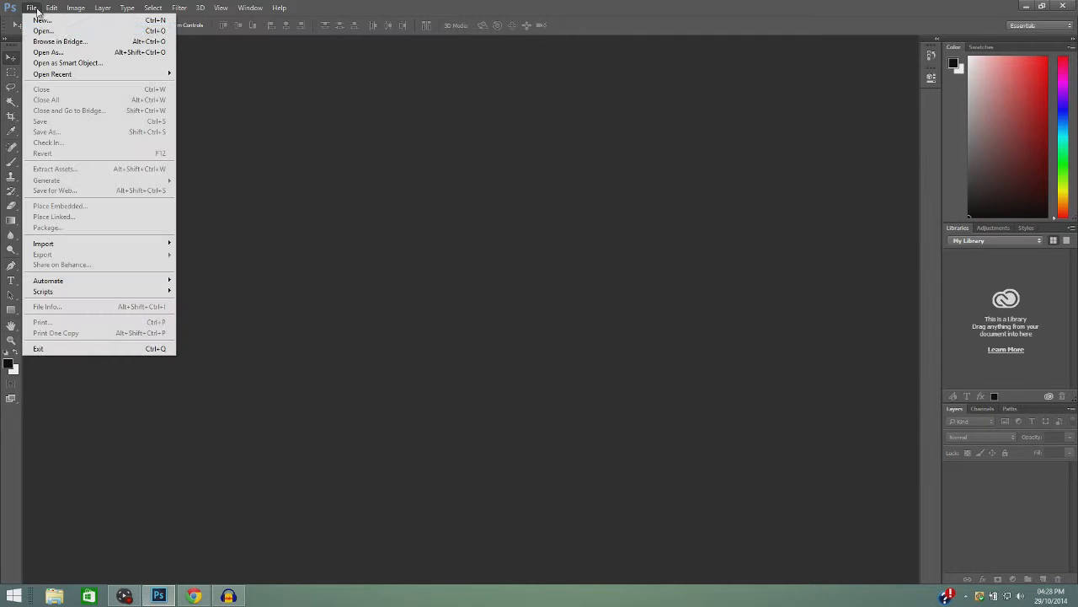
click(38, 18)
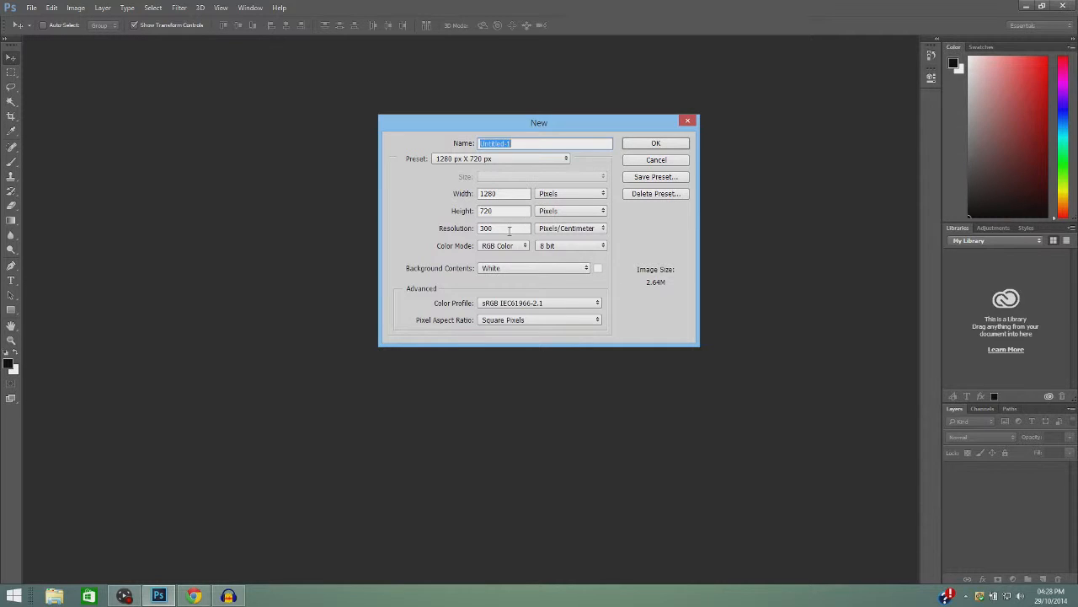
drag(509, 230, 456, 239)
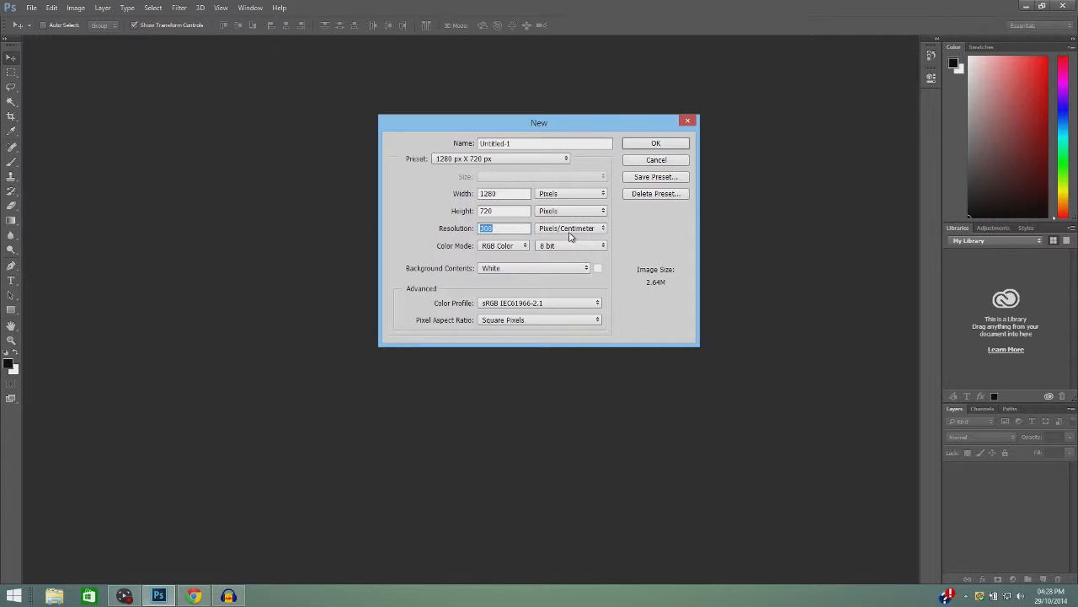
click(519, 248)
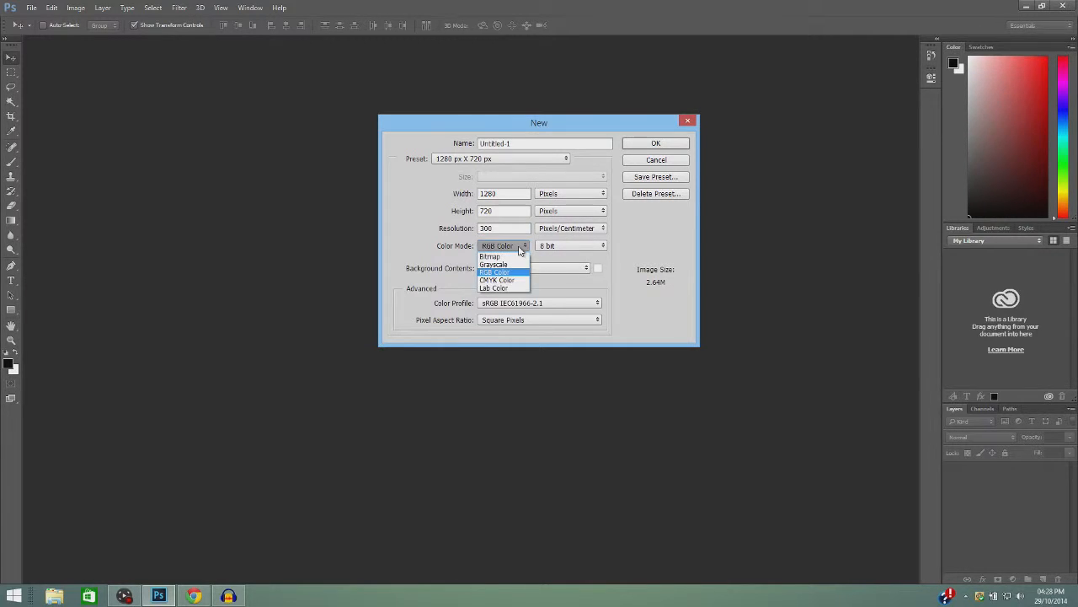
click(561, 258)
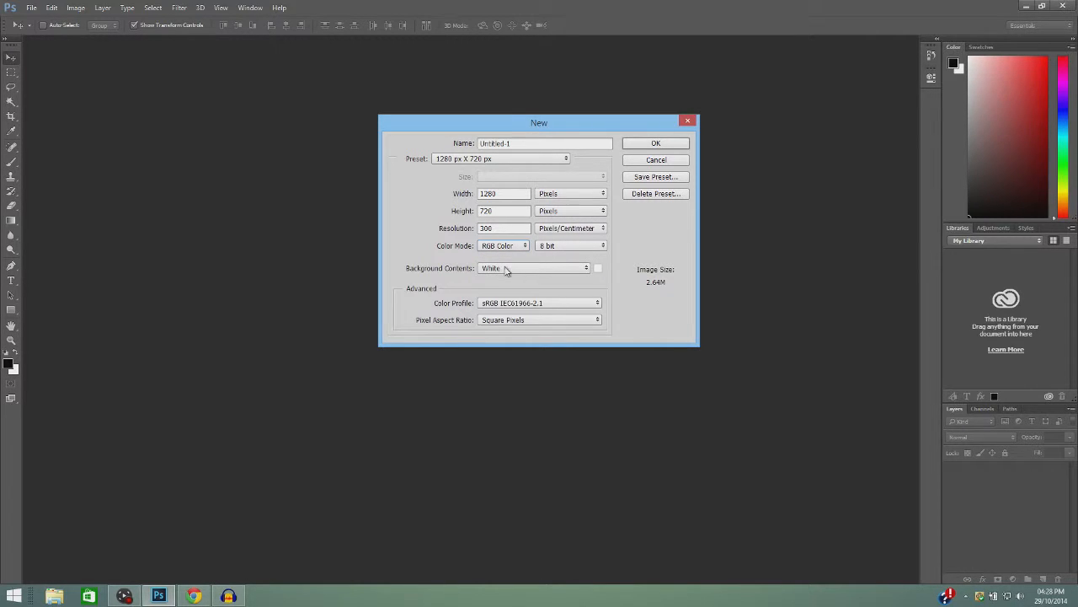
Set the new document's background contents to the custom dark grey #353535 and create the document.
click(599, 268)
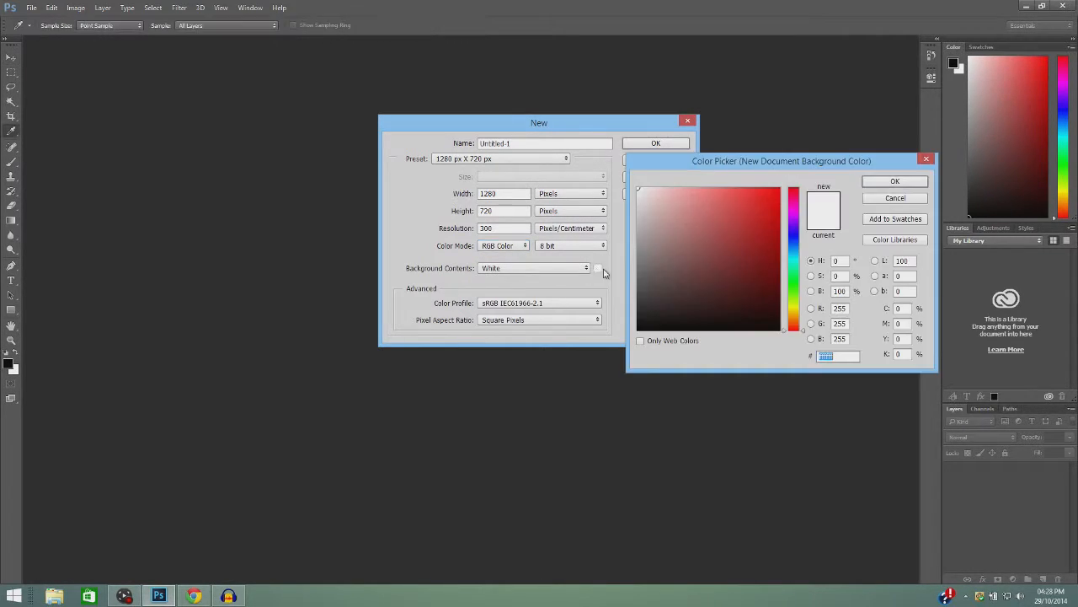
drag(646, 307, 598, 371)
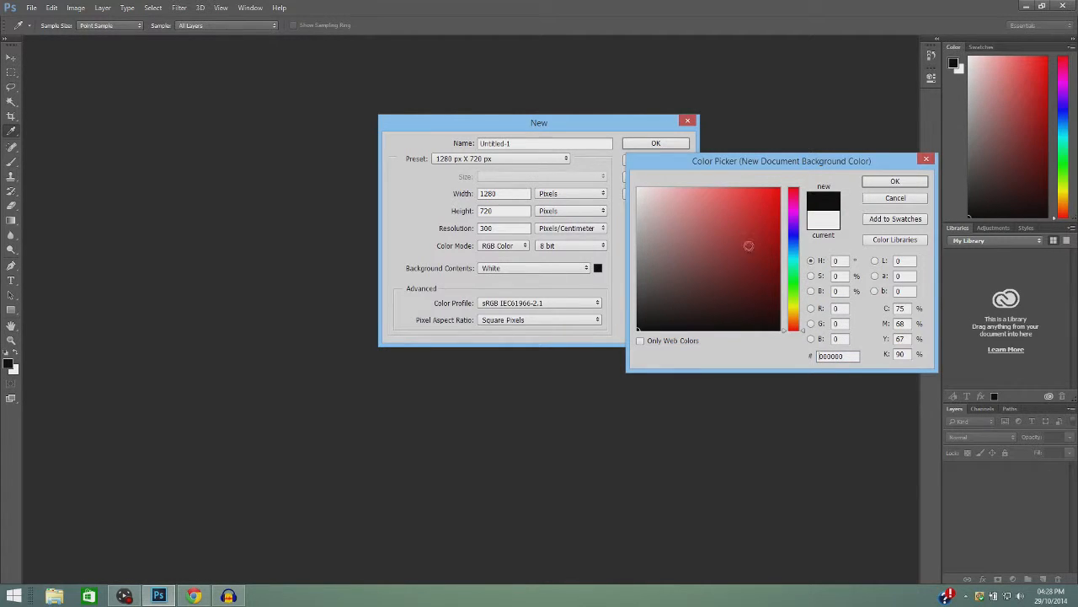
drag(684, 277, 618, 301)
click(899, 181)
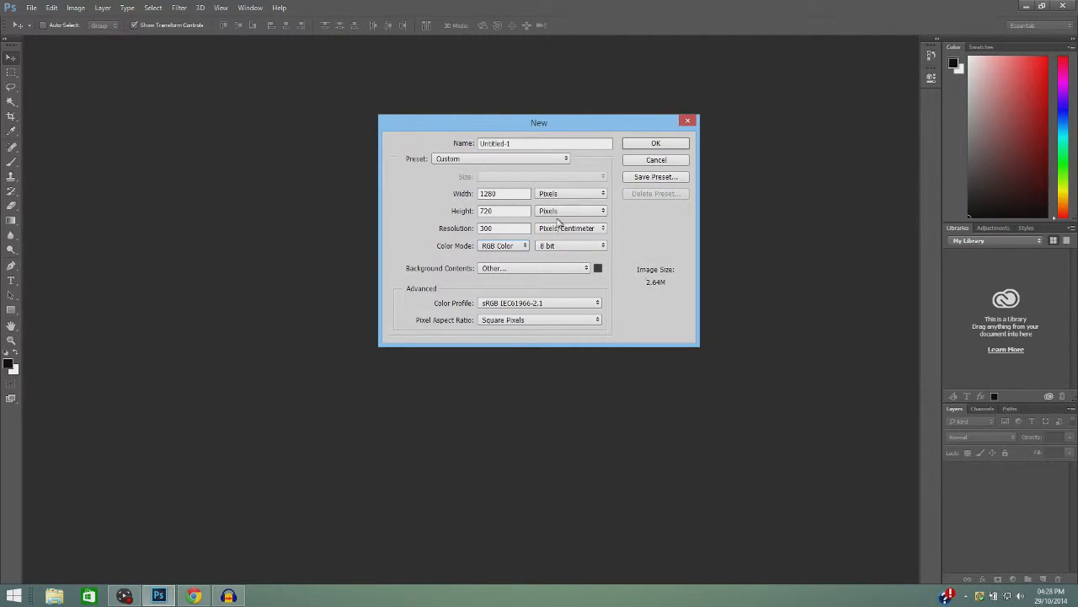
click(523, 268)
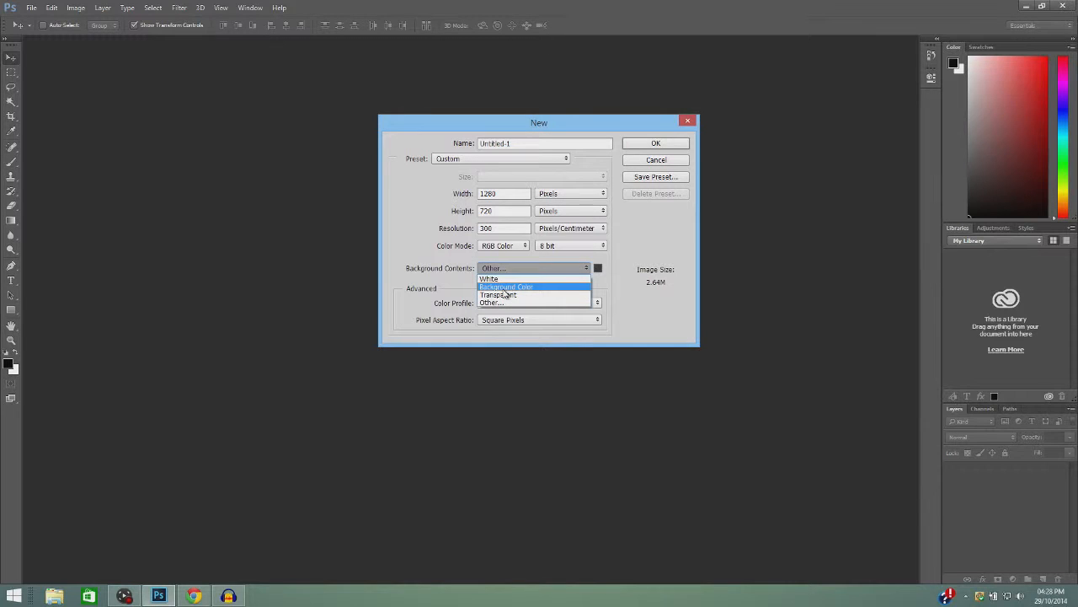
click(493, 301)
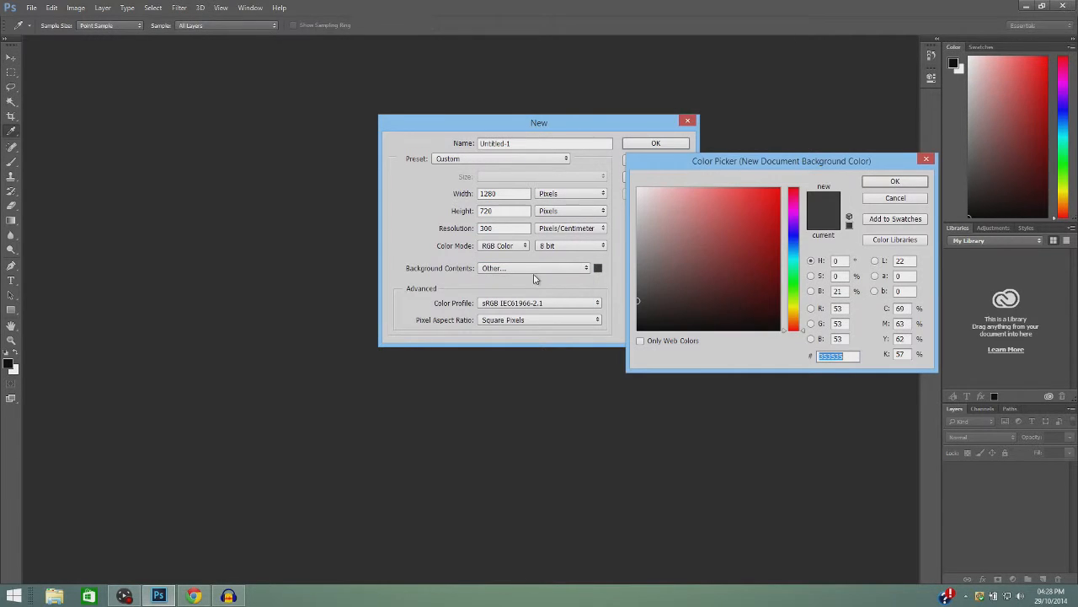
click(895, 181)
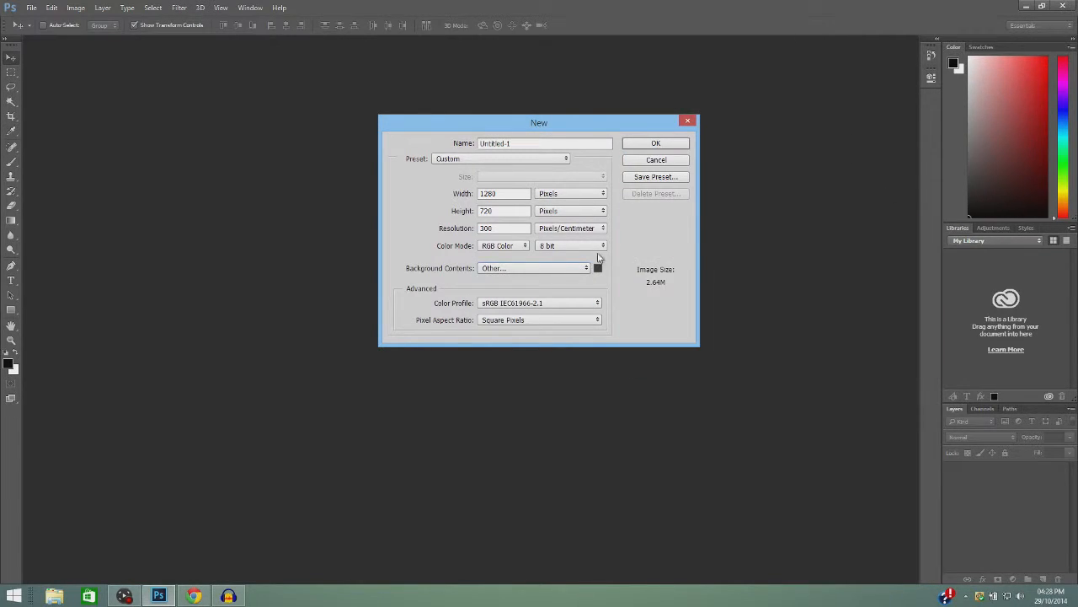
click(597, 268)
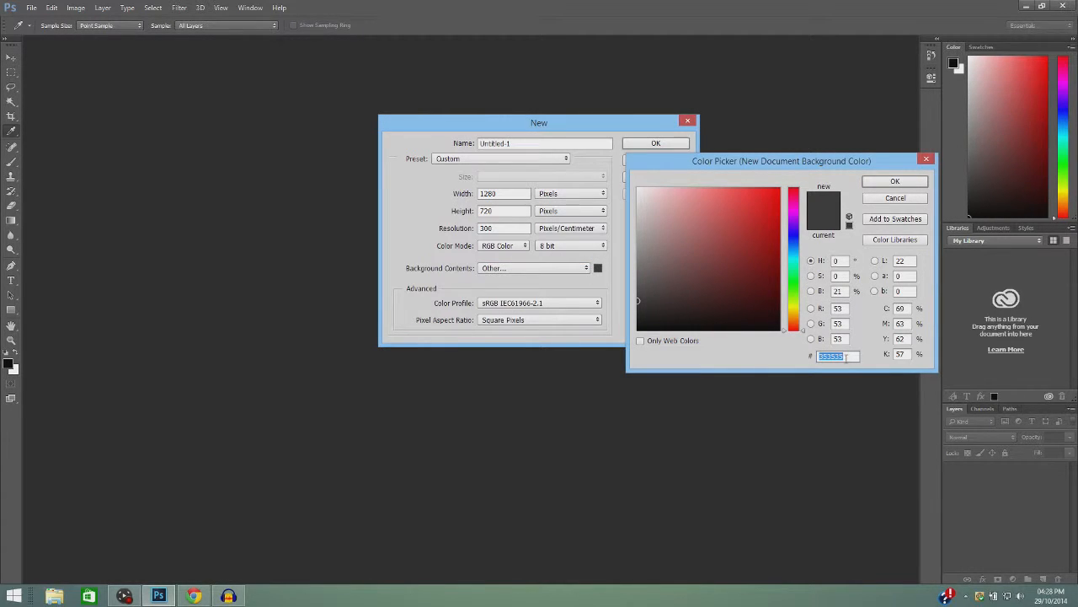
click(902, 182)
click(665, 144)
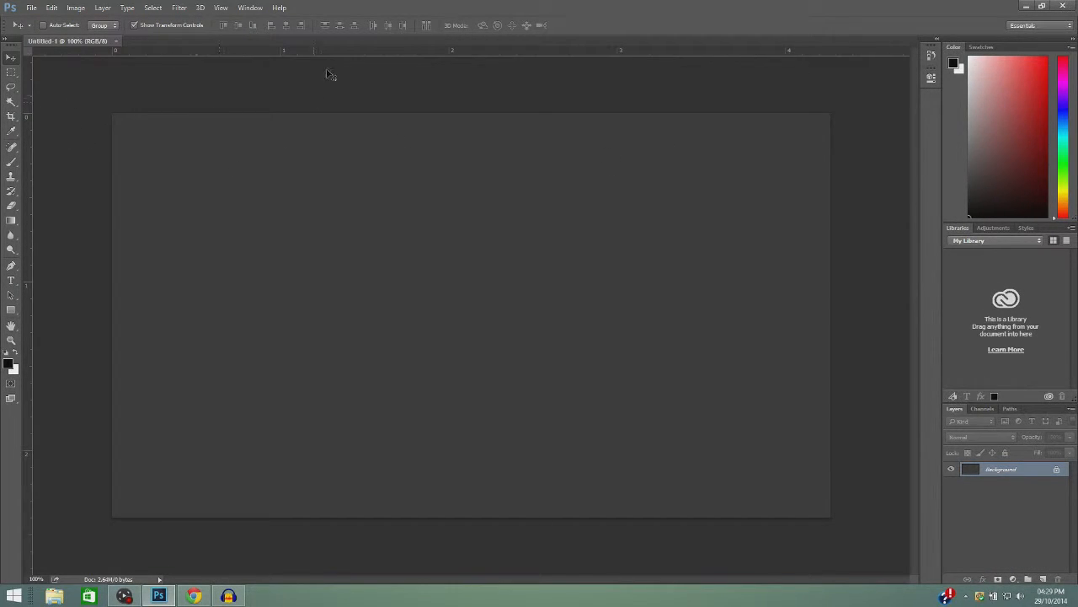
Unlock the Background layer and add a new empty layer above it.
click(1057, 470)
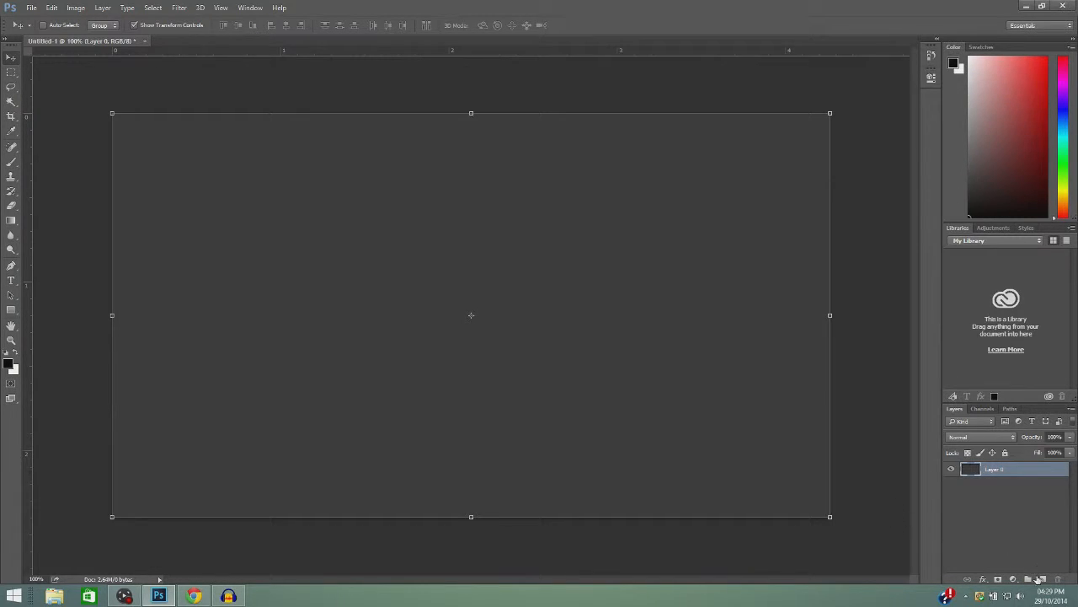
click(1044, 578)
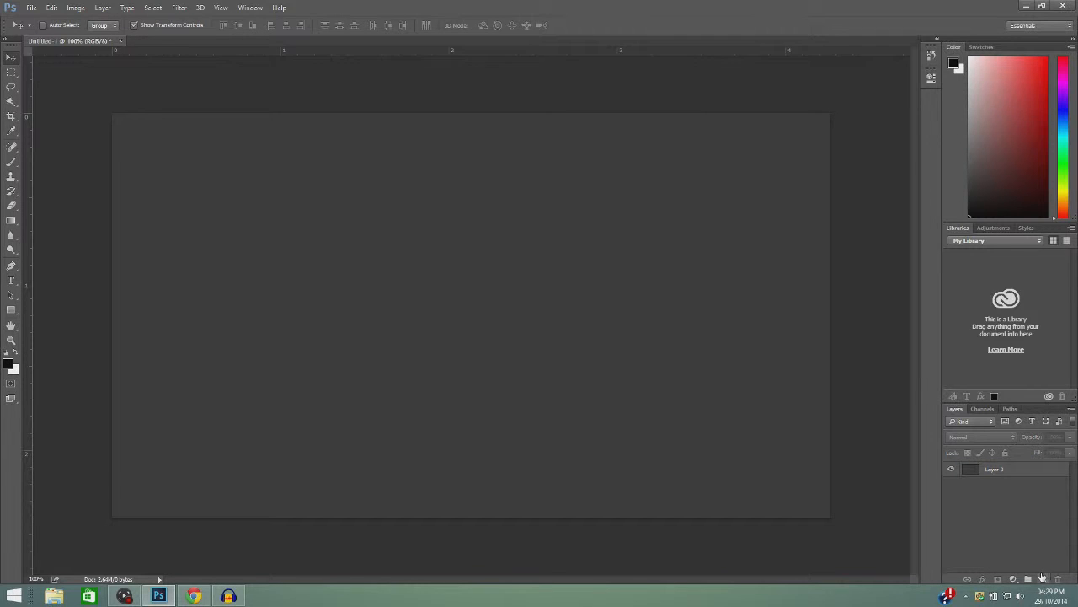
Add the white text "SIMPLE" in SquareFont Regular at 11 pt near the canvas's left edge, about halfway down.
click(11, 280)
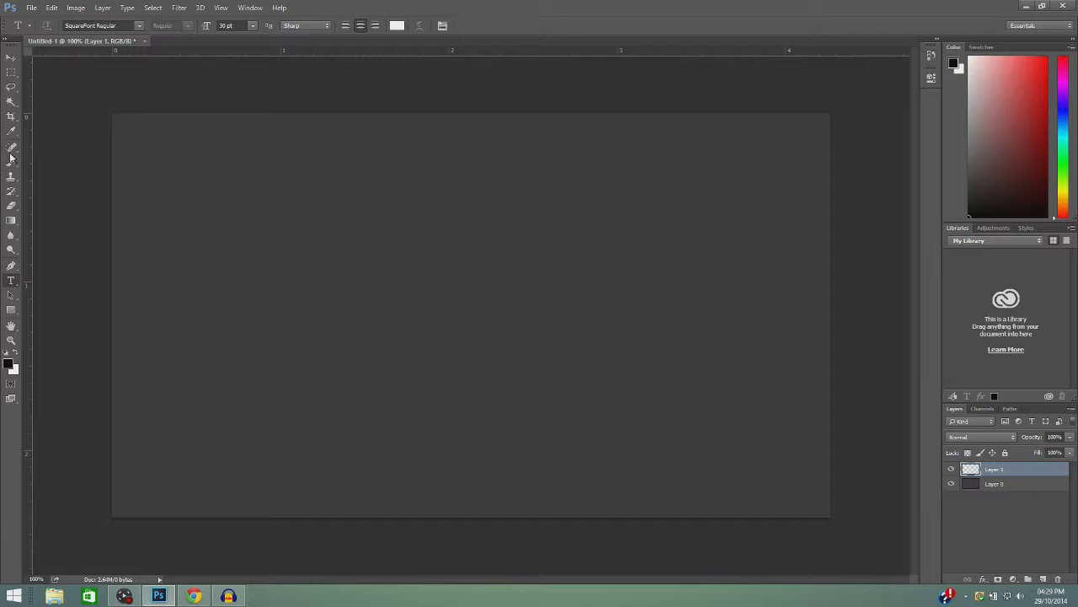
click(139, 28)
drag(242, 228, 242, 242)
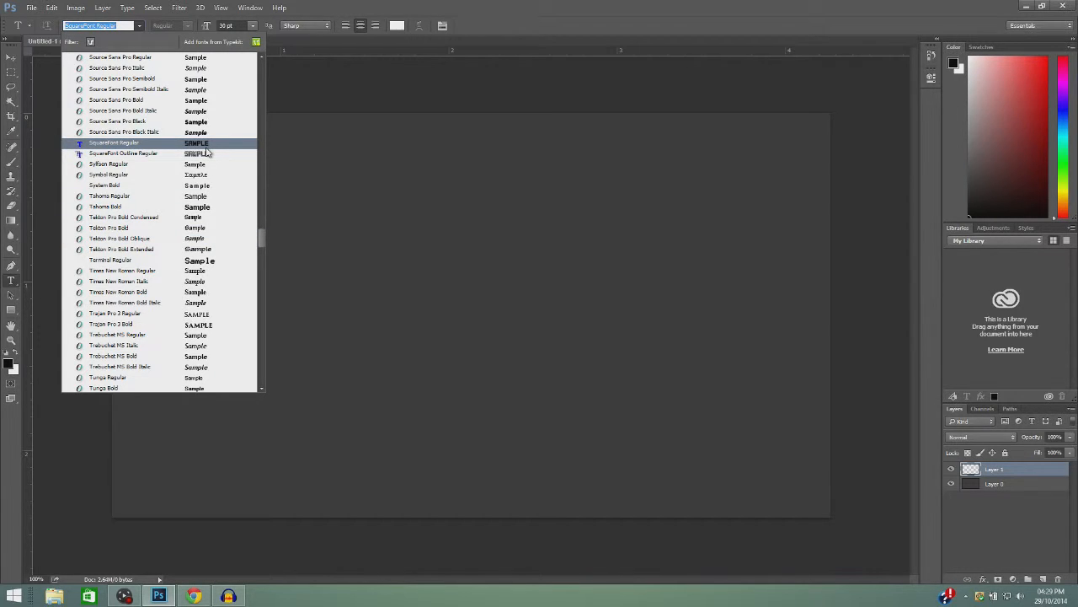
click(204, 145)
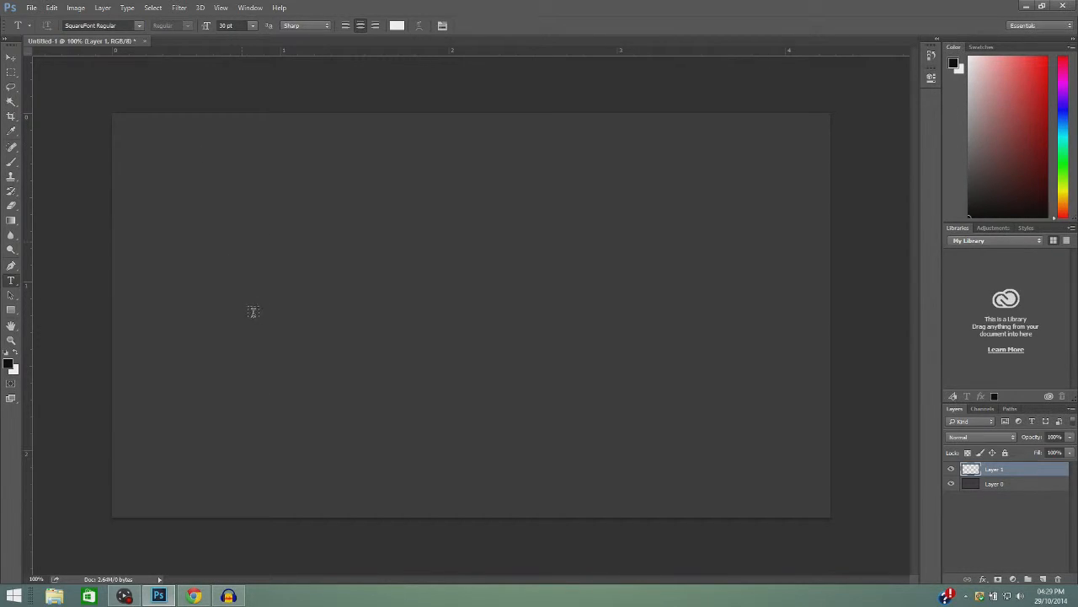
click(213, 317)
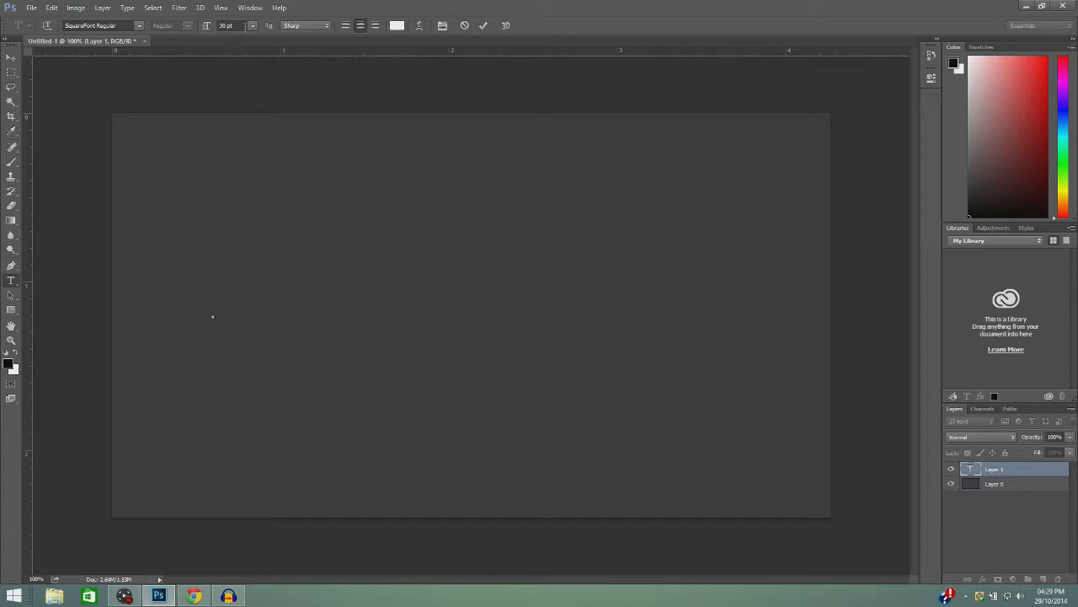
click(251, 26)
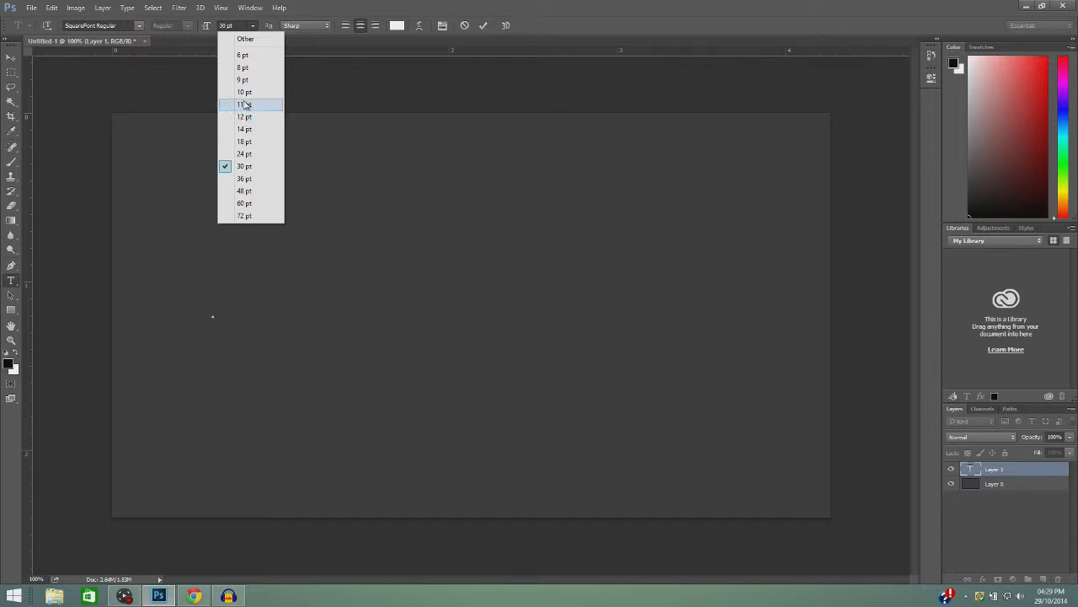
click(244, 104)
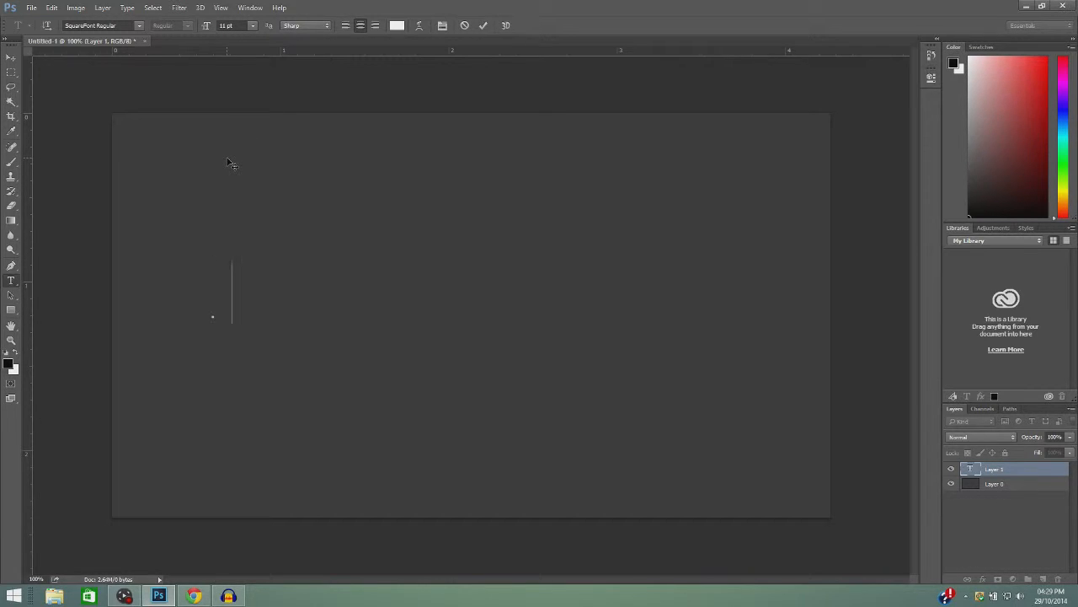
text(SIMPLE)
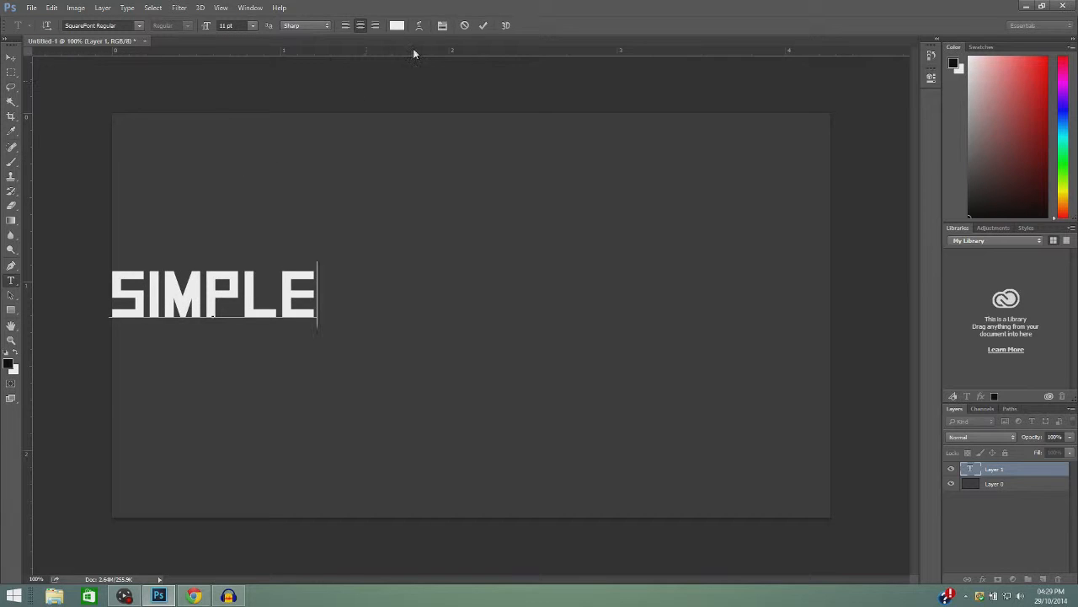
click(483, 25)
click(424, 322)
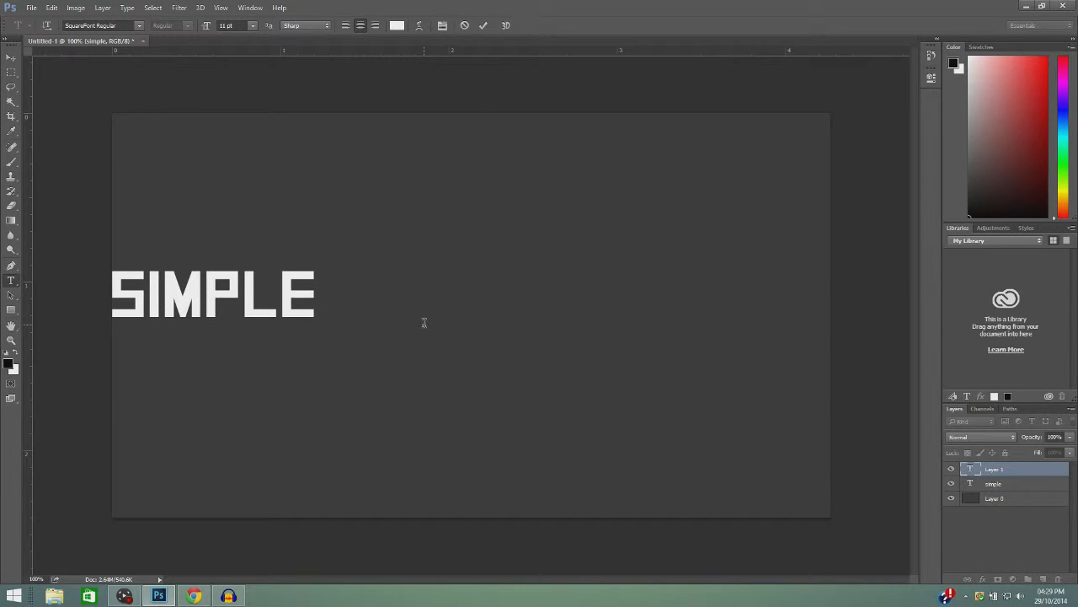
text(g)
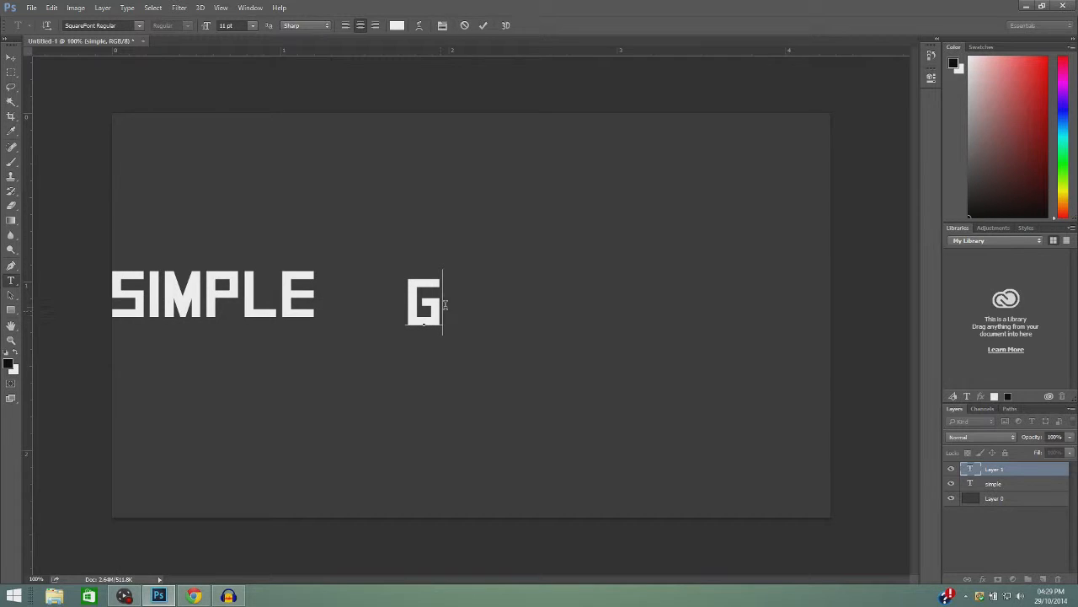
click(483, 26)
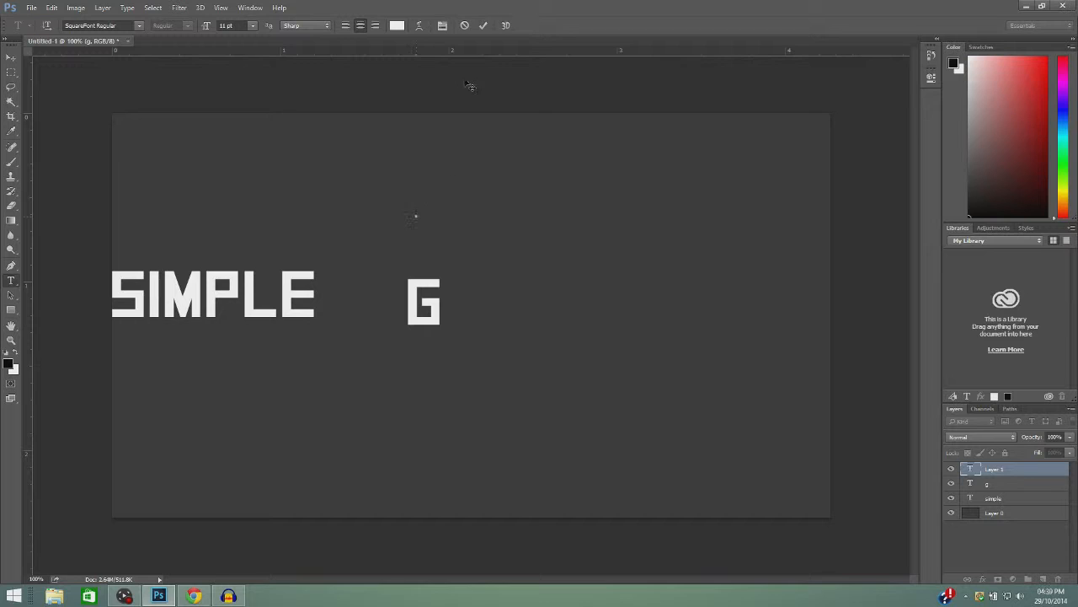
click(416, 214)
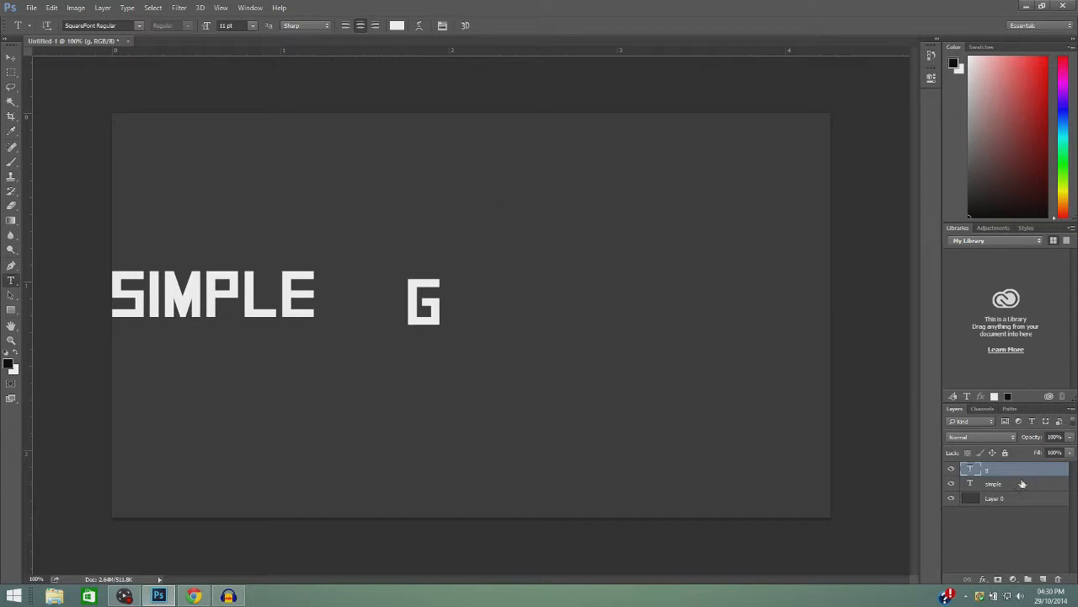
right_click(1023, 470)
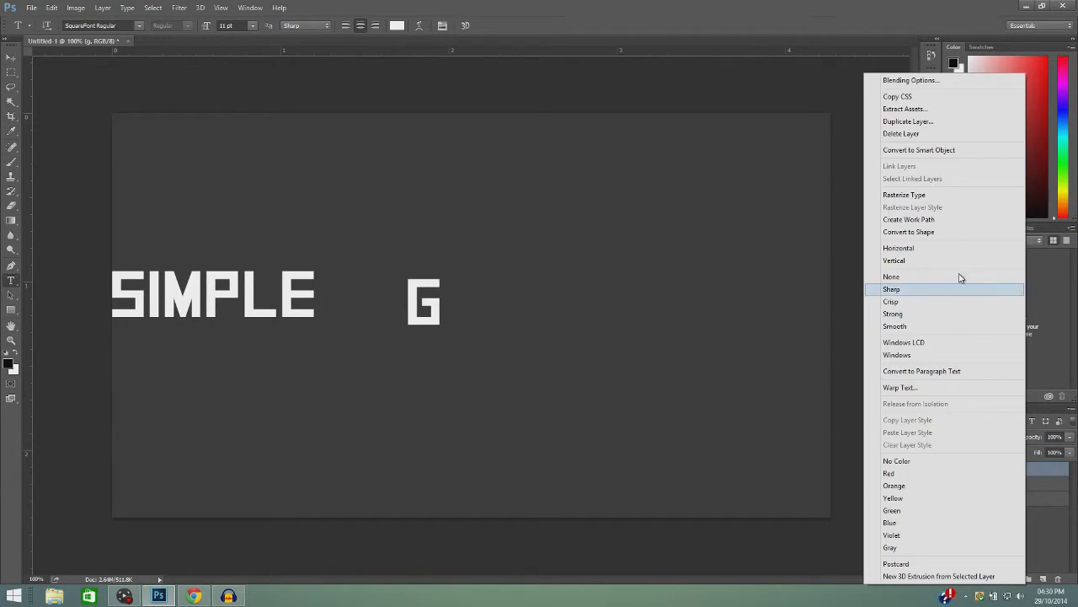
click(917, 135)
click(515, 221)
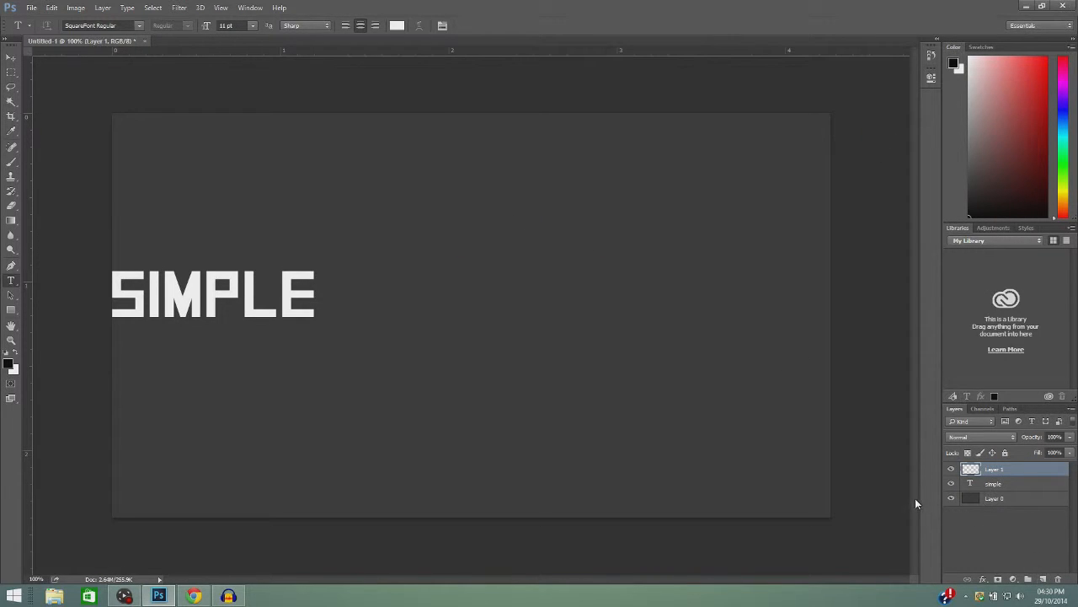
Add the white text "GFX" on its own layer near the middle of the canvas, in the same font and size.
click(428, 363)
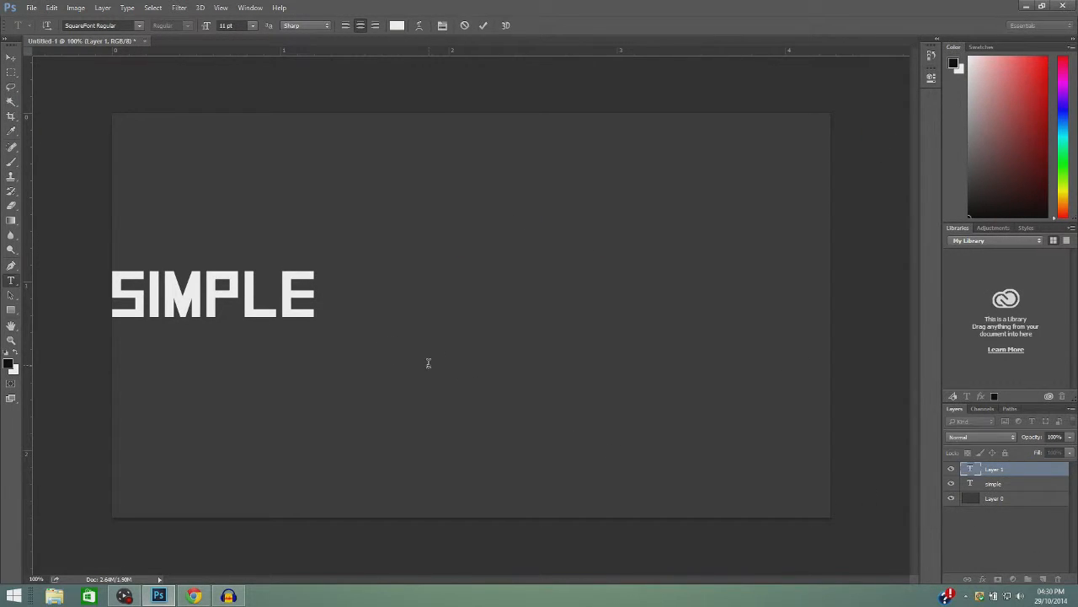
text(GFX)
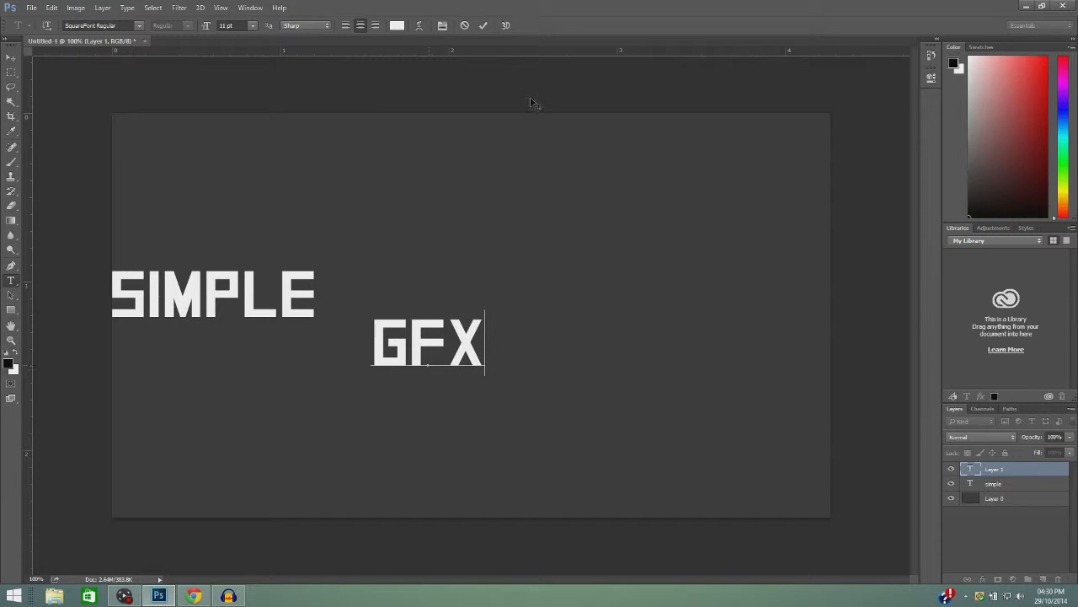
click(483, 26)
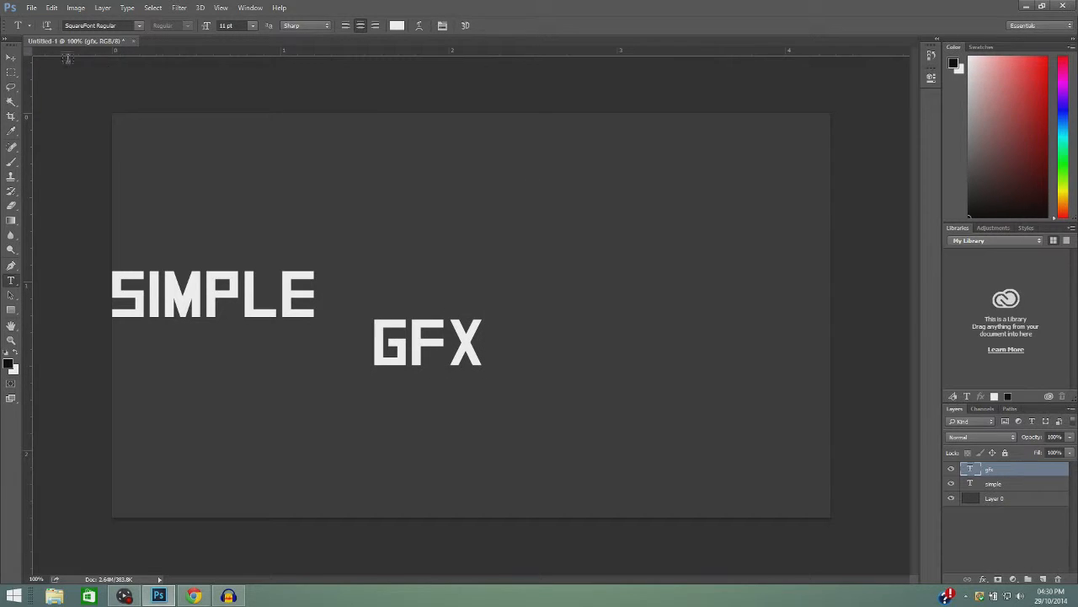
Move the GFX text to the canvas's upper-right area and the SIMPLE text to its upper-left corner.
click(10, 59)
drag(461, 327, 747, 162)
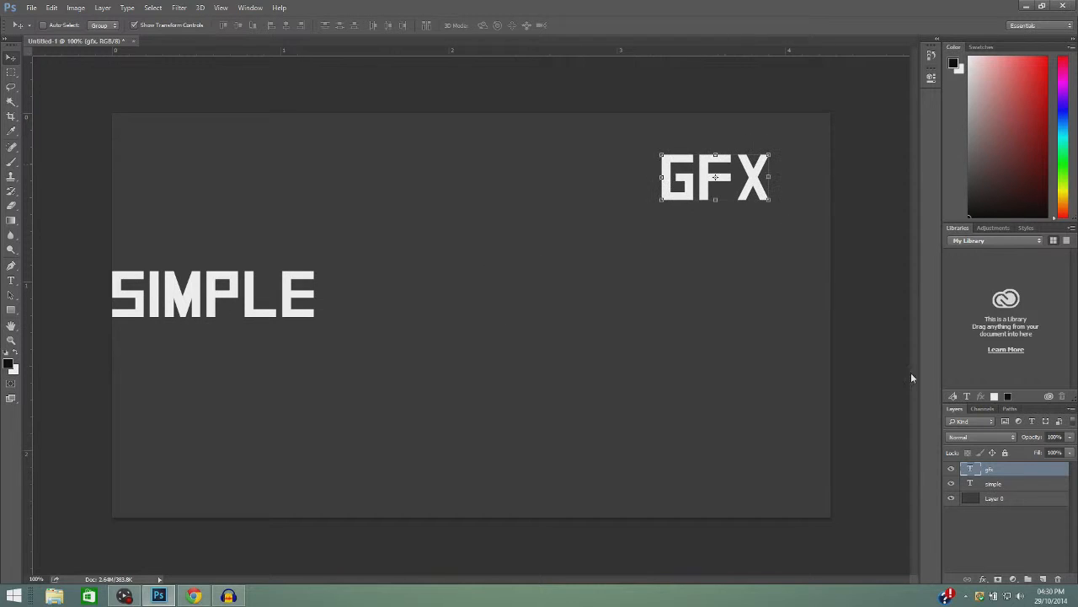
click(992, 485)
drag(294, 287, 313, 150)
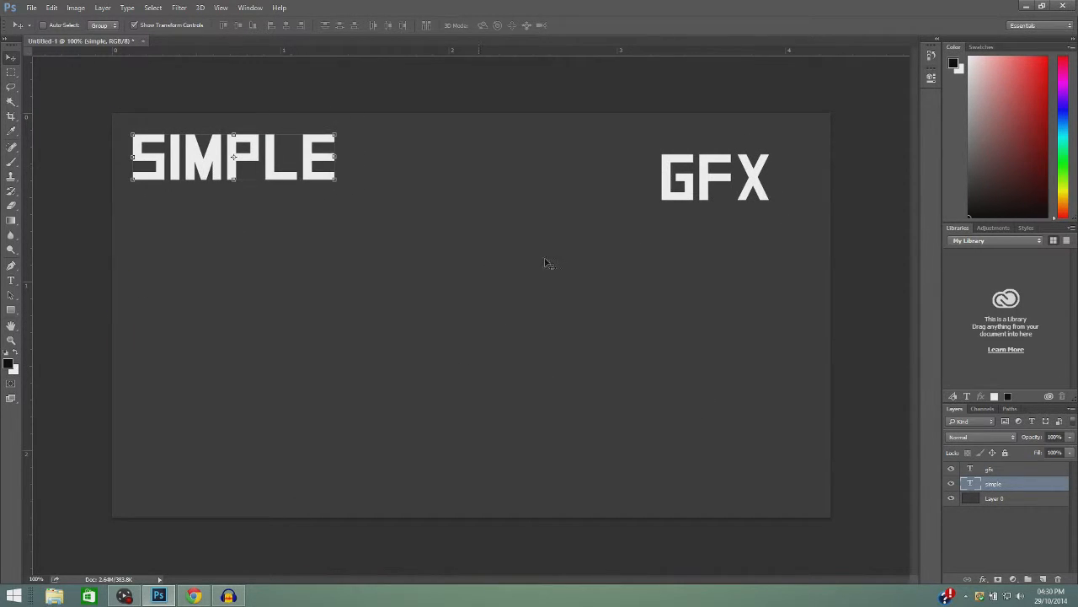
Add a new empty layer above the gfx text layer and activate the Ellipse tool.
click(1006, 539)
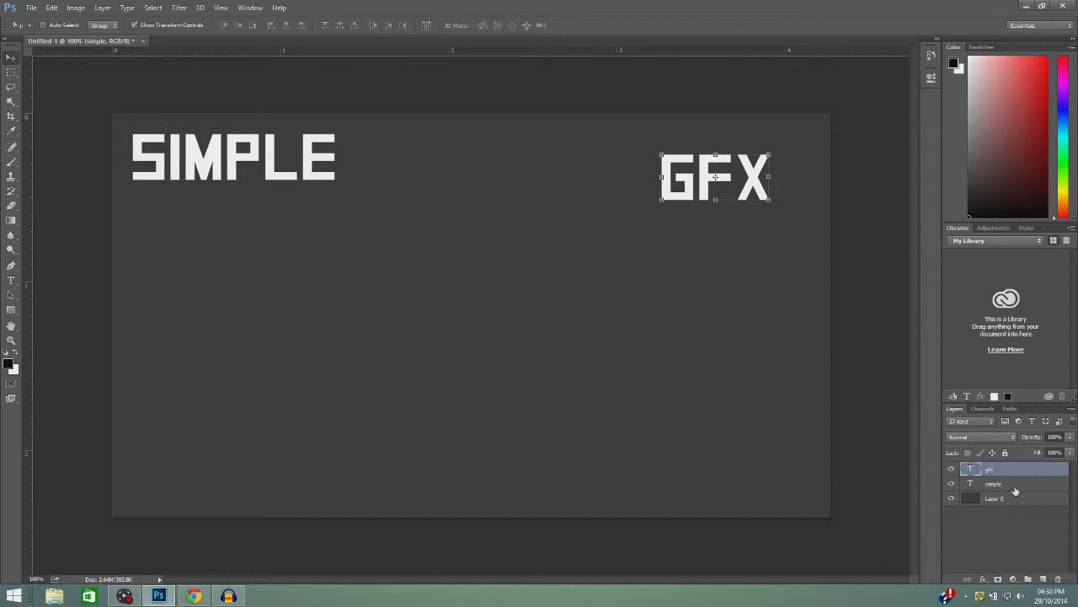
click(1043, 579)
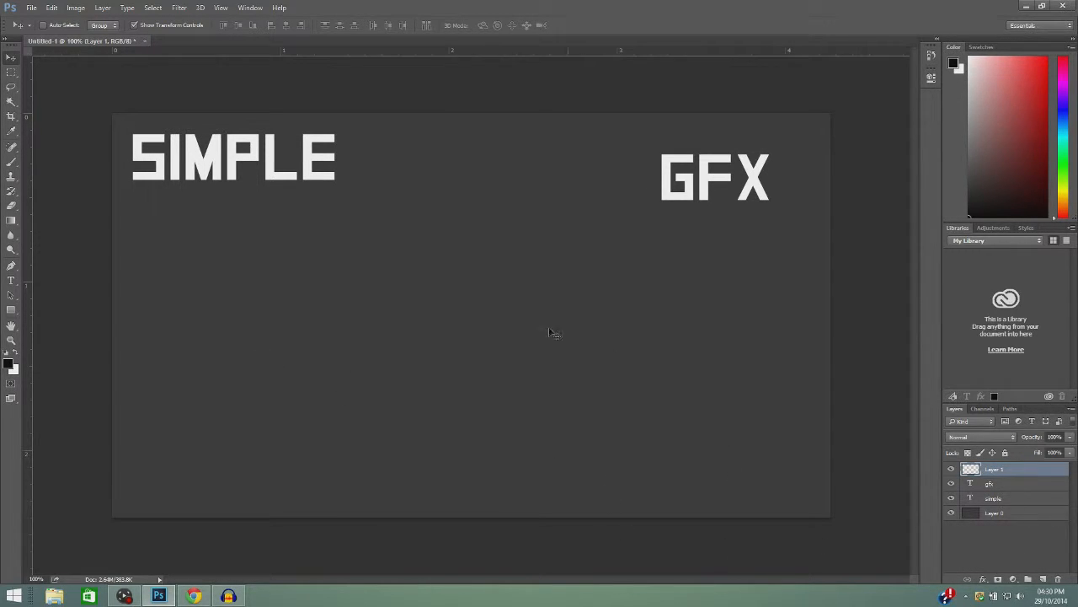
click(11, 309)
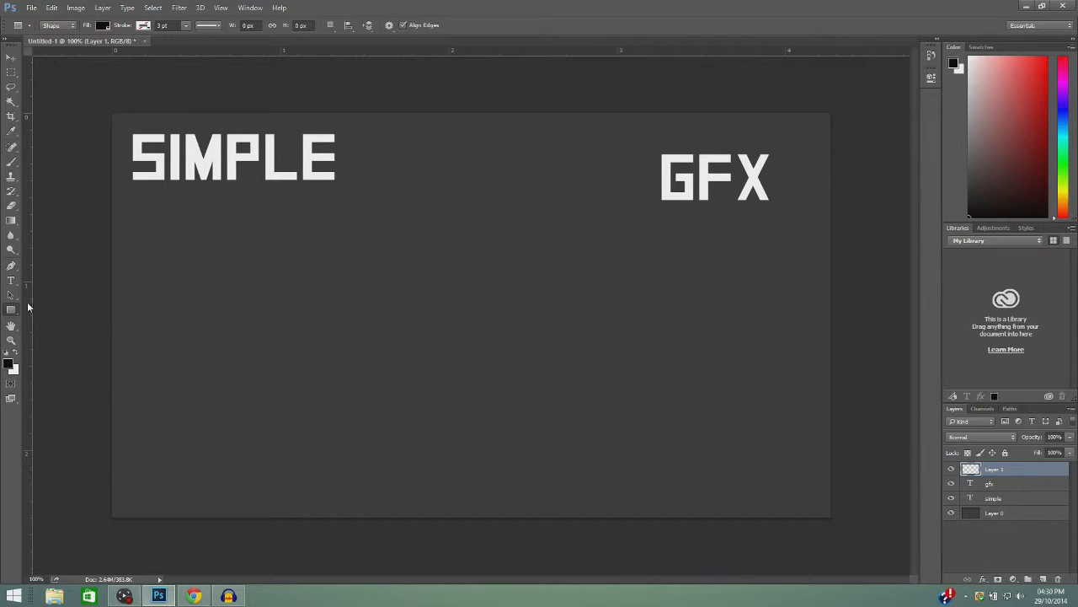
right_click(12, 315)
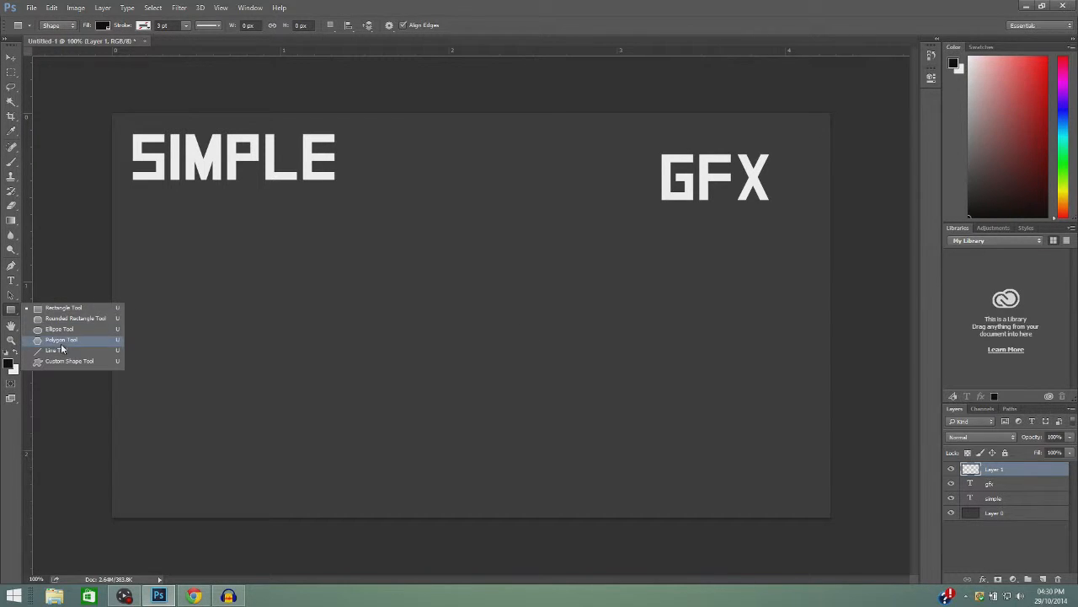
click(67, 330)
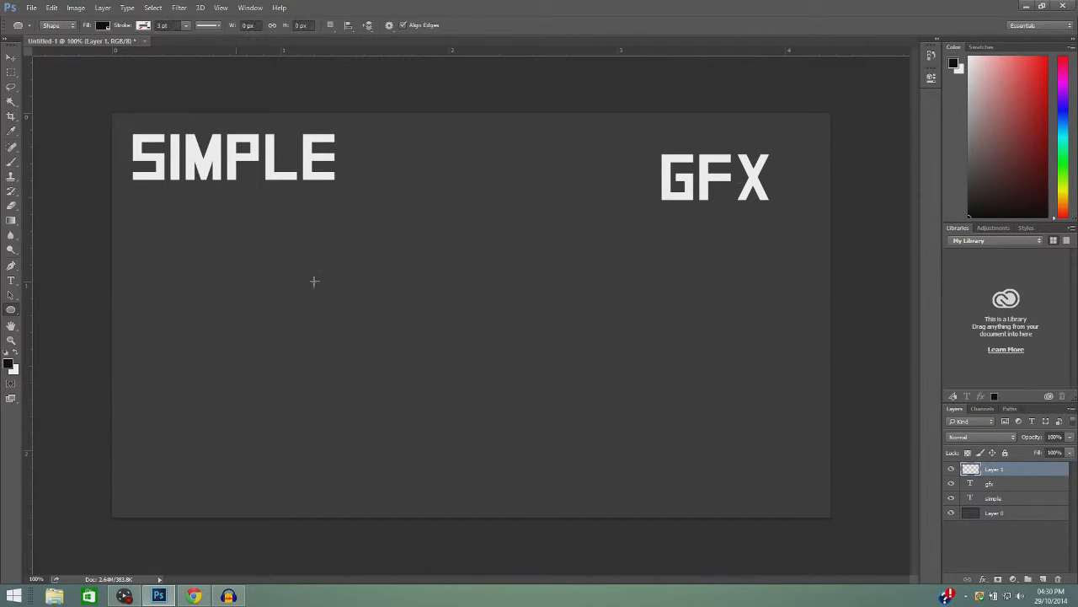
click(1028, 6)
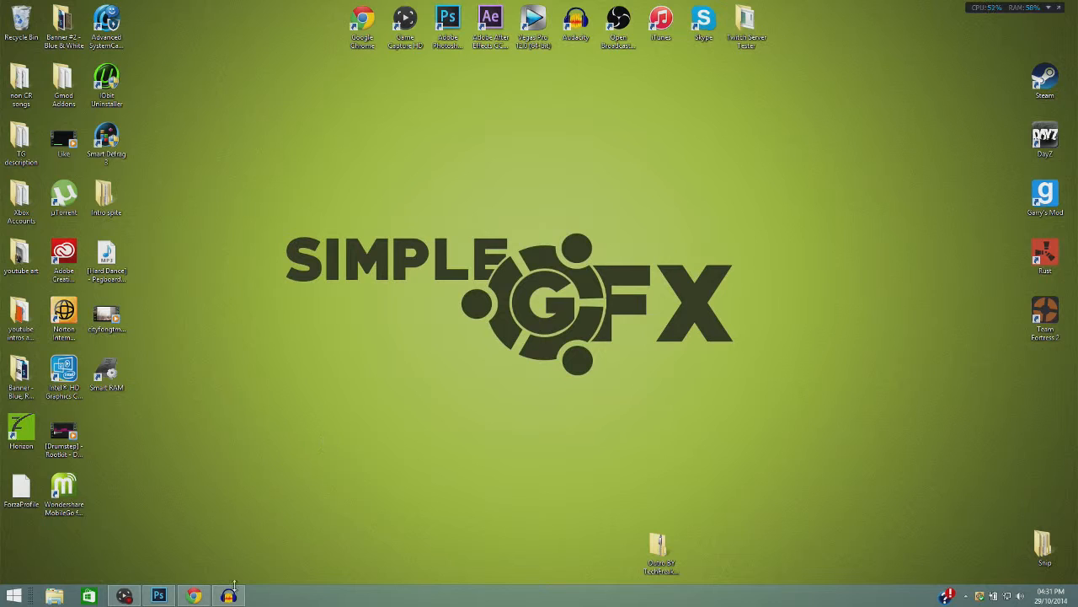
click(159, 595)
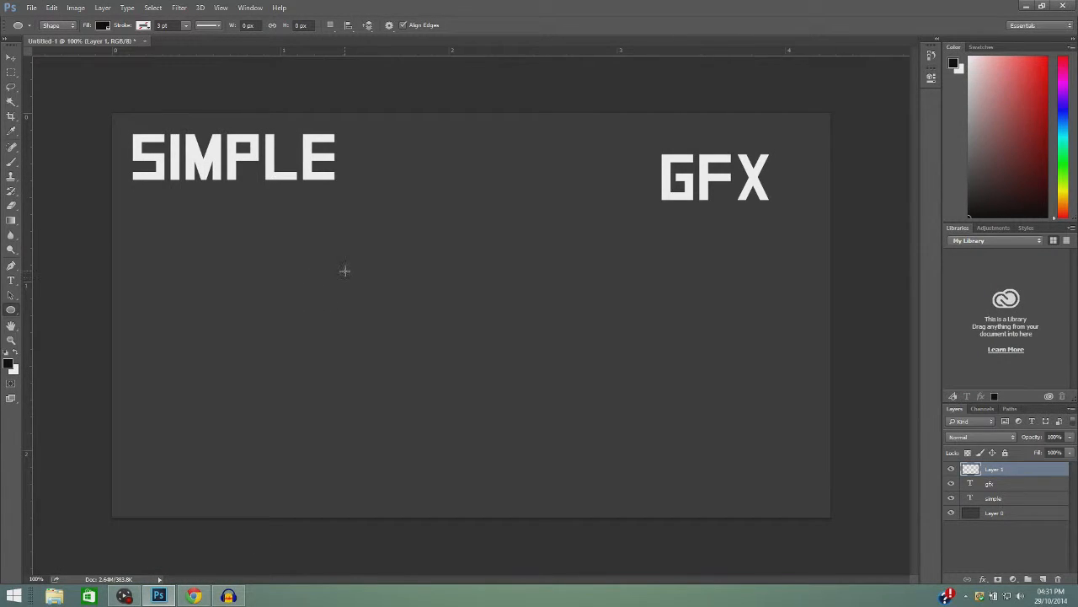
drag(345, 271, 538, 411)
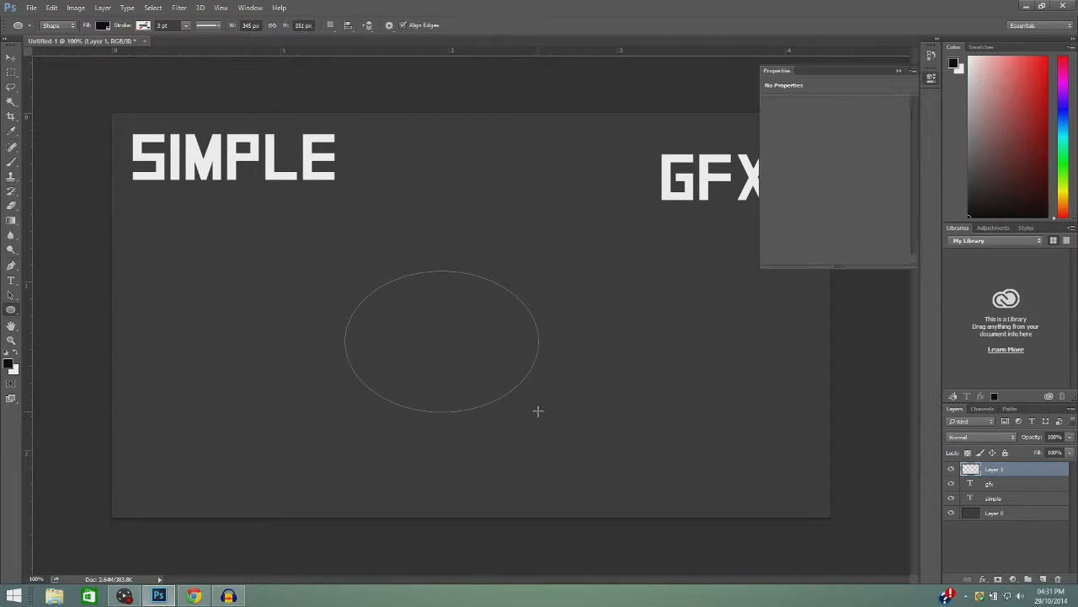
click(899, 71)
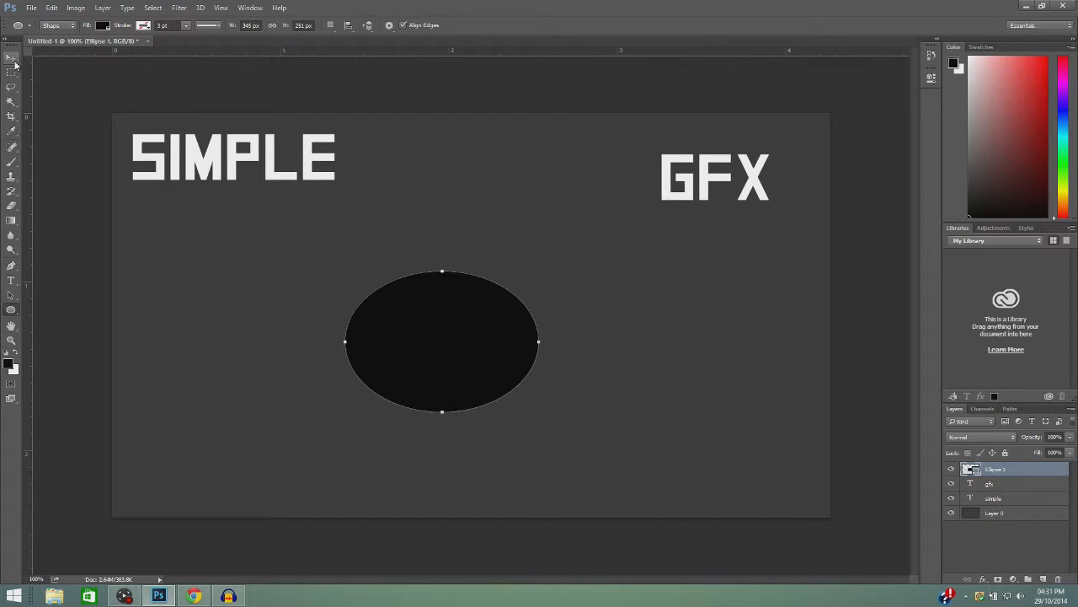
key(ctrl+z)
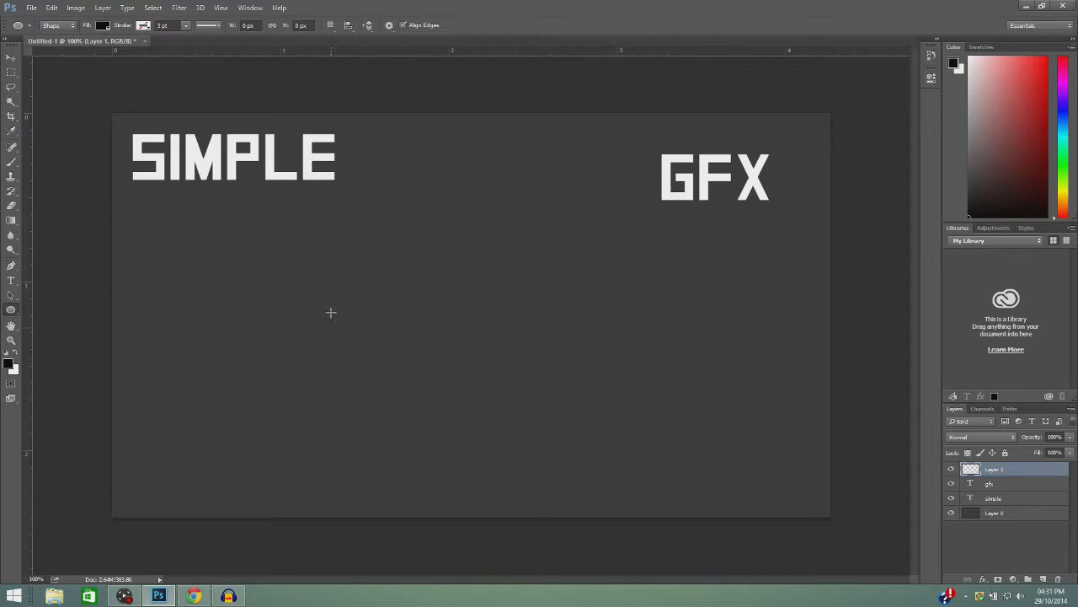
Draw a circle about 310 px in diameter below the texts and fill it with the light blue #00b4ef.
drag(347, 273, 521, 451)
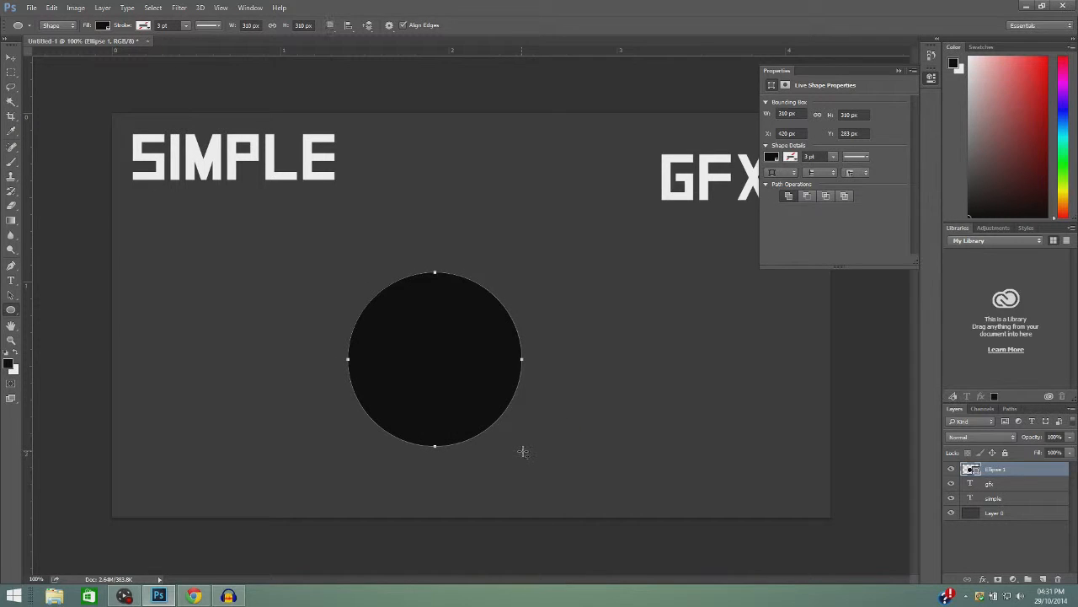
click(771, 156)
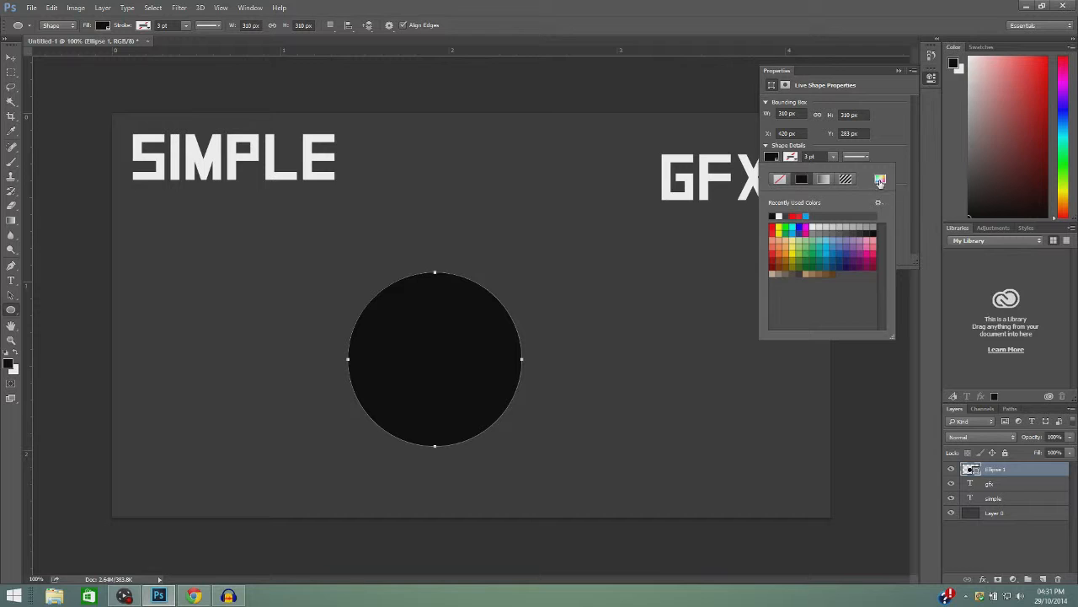
click(880, 180)
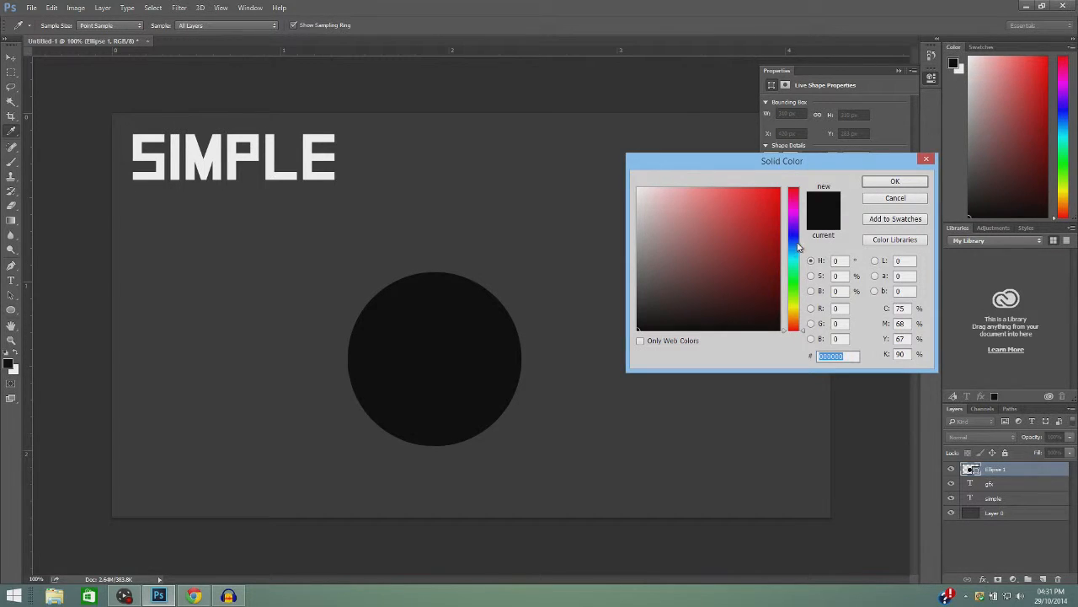
mouse_move(795, 247)
mouse_down()
mouse_move(795, 265)
mouse_move(790, 249)
mouse_up()
drag(778, 212, 790, 193)
click(871, 182)
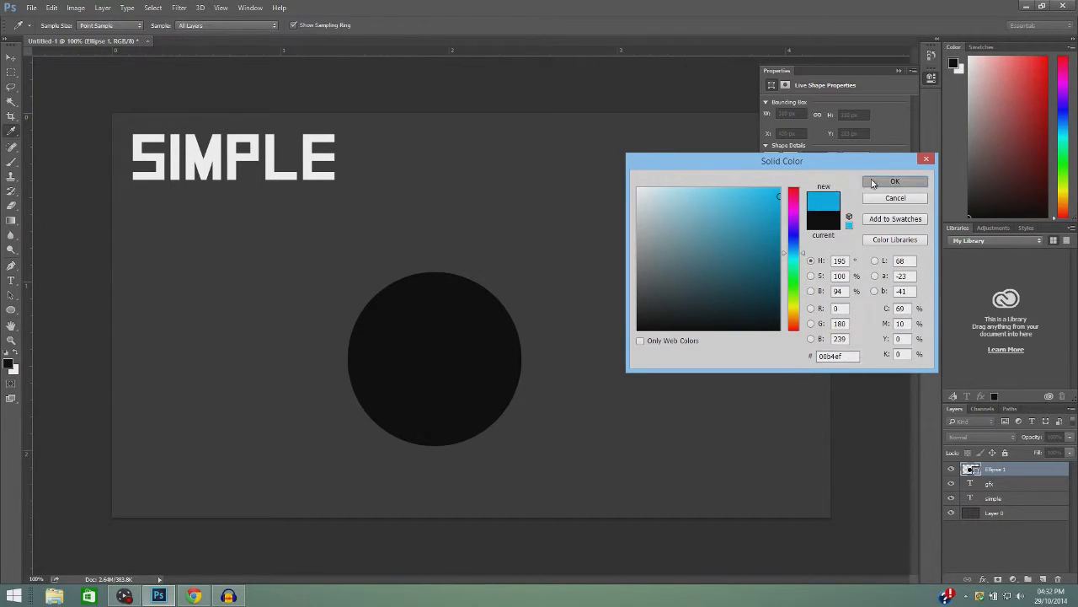
click(899, 71)
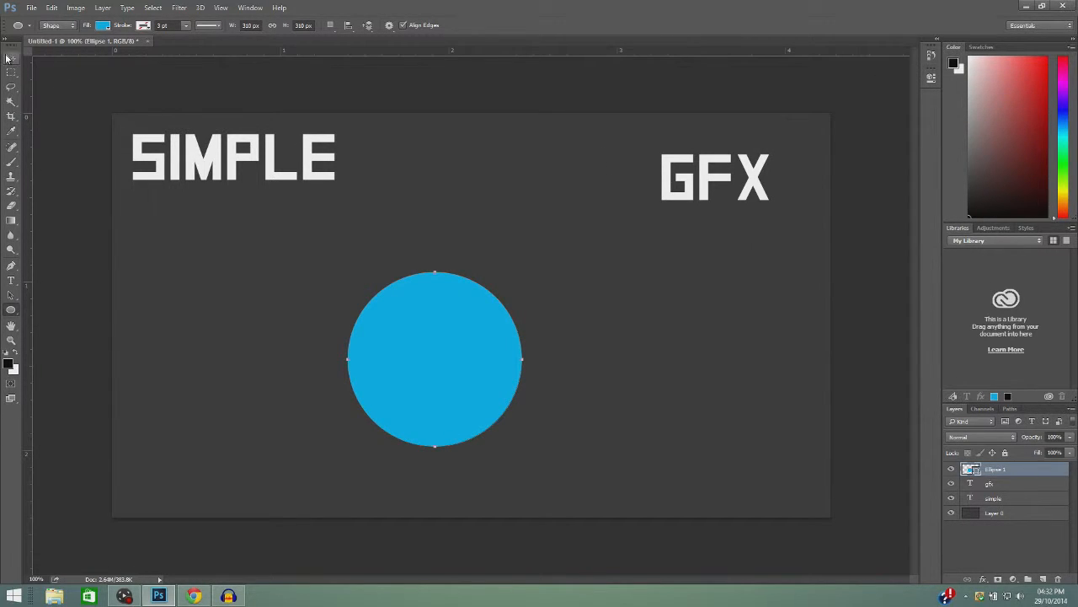
Move the blue circle to the lower-left area of the canvas.
click(10, 57)
drag(462, 328, 304, 358)
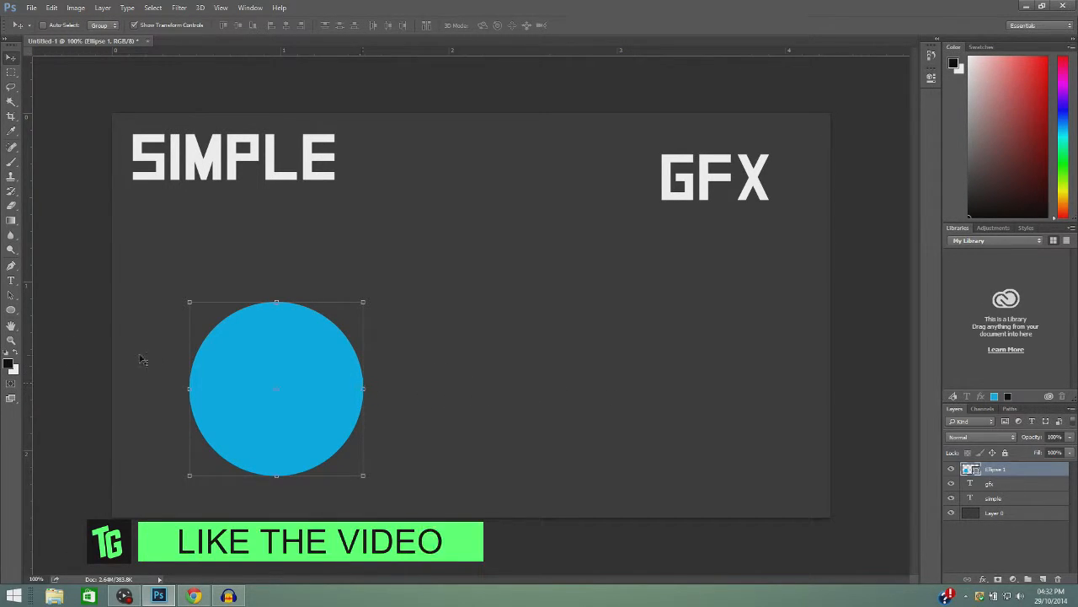
Select the whole canvas and rasterize the blue circle's shape layer.
key(ctrl+a)
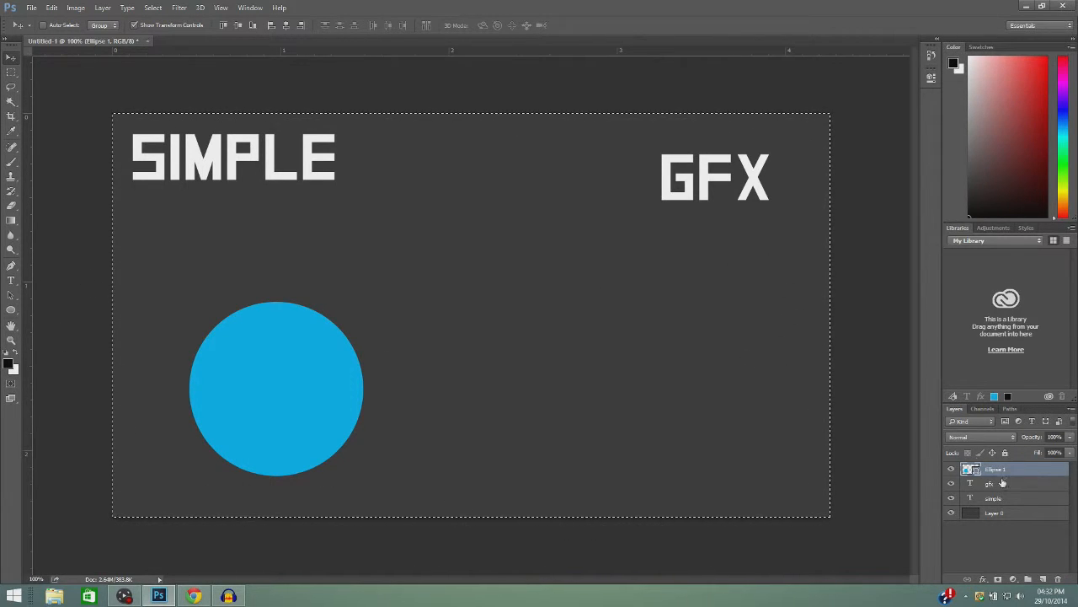
right_click(1028, 470)
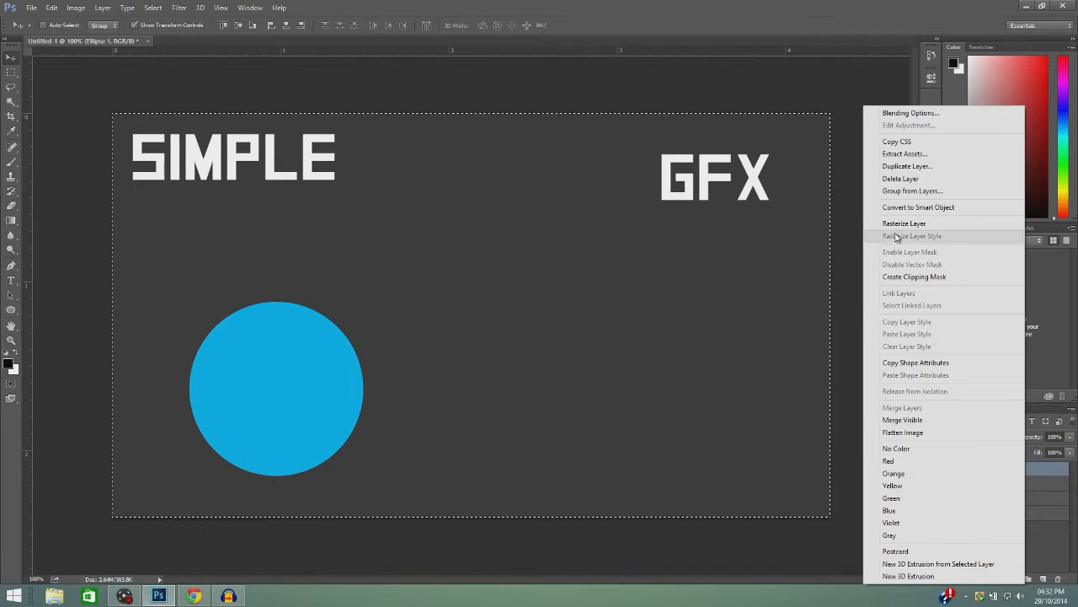
click(1050, 483)
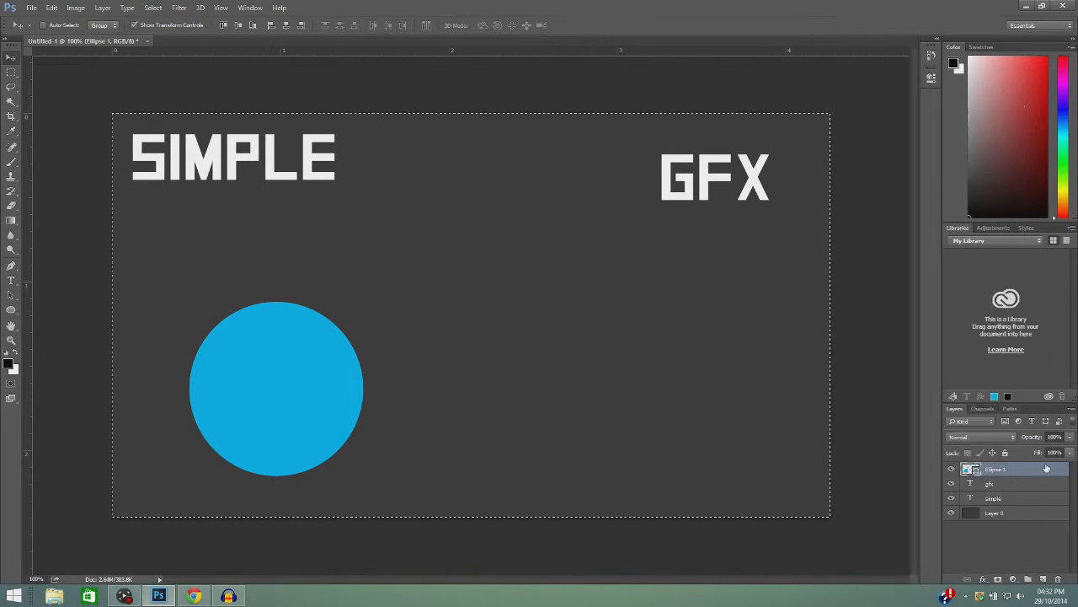
right_click(1049, 469)
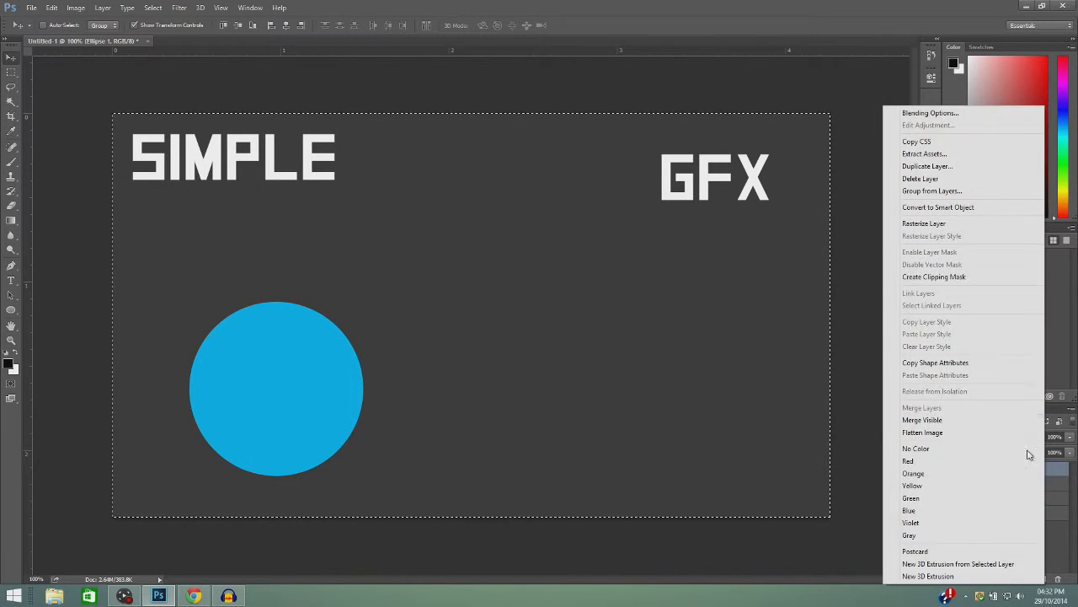
click(915, 226)
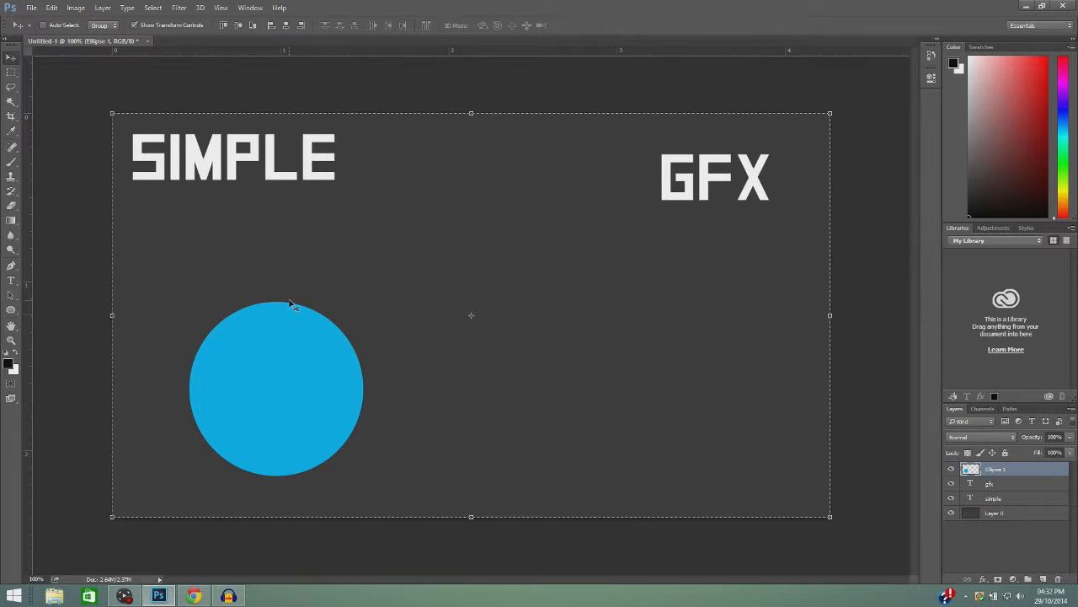
Center the blue circle on the canvas both vertically and horizontally, and clear the selection.
click(238, 26)
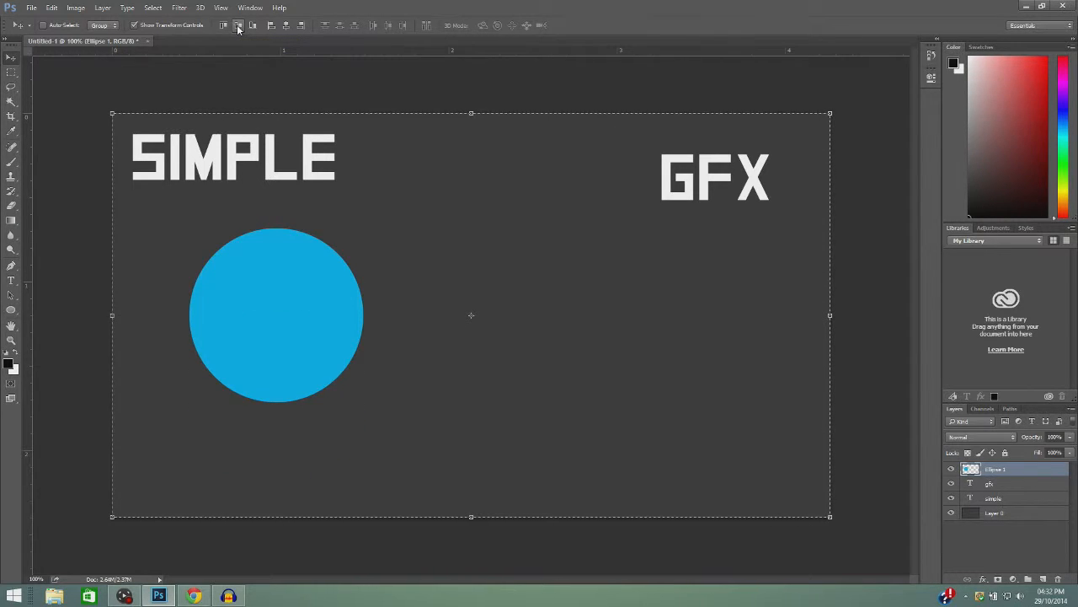
click(285, 27)
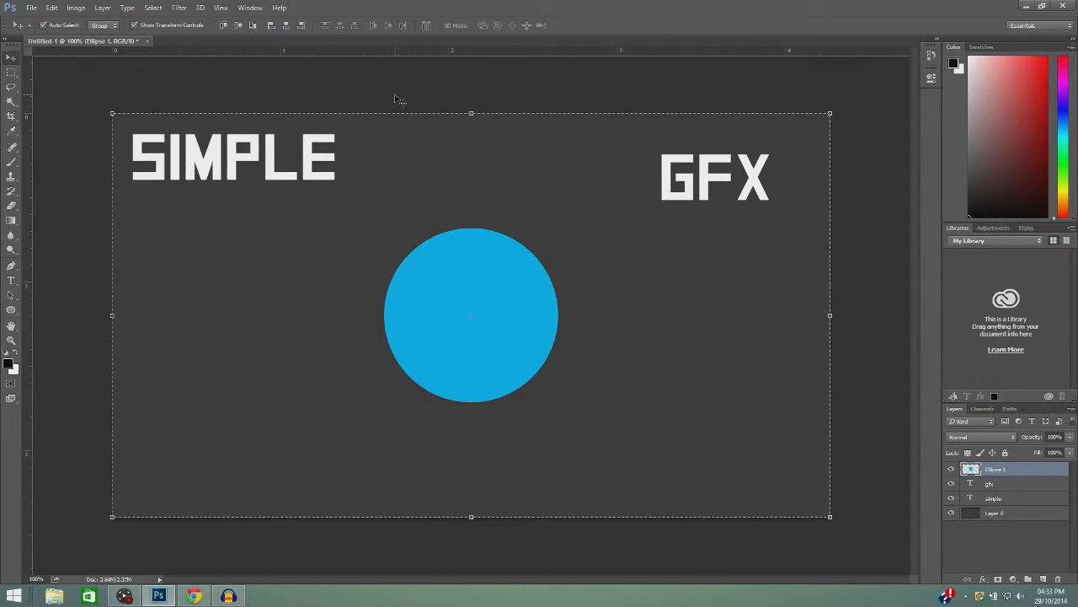
key(ctrl+d)
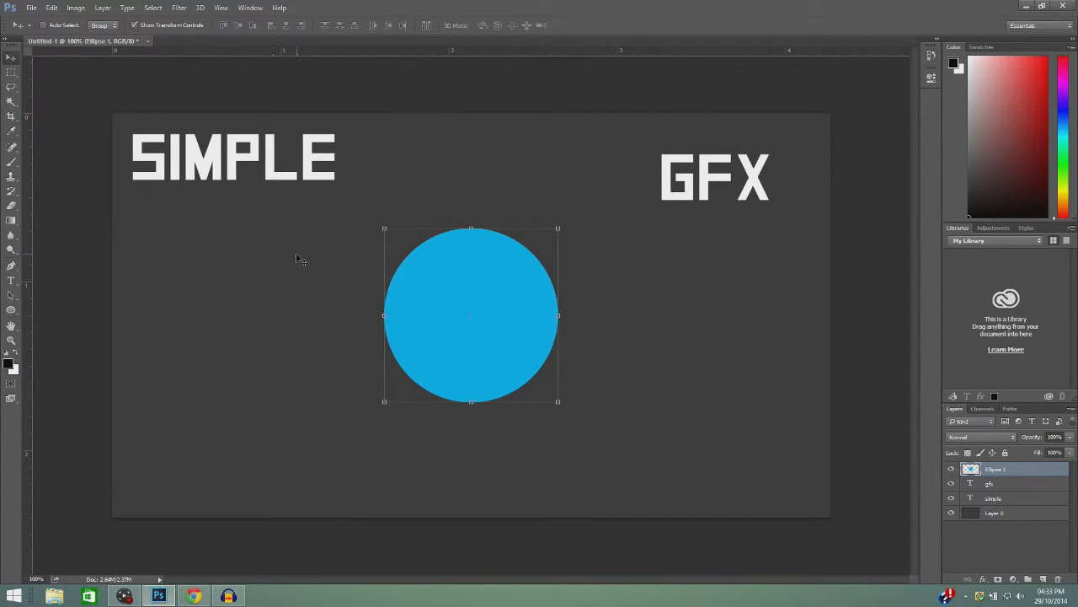
click(113, 9)
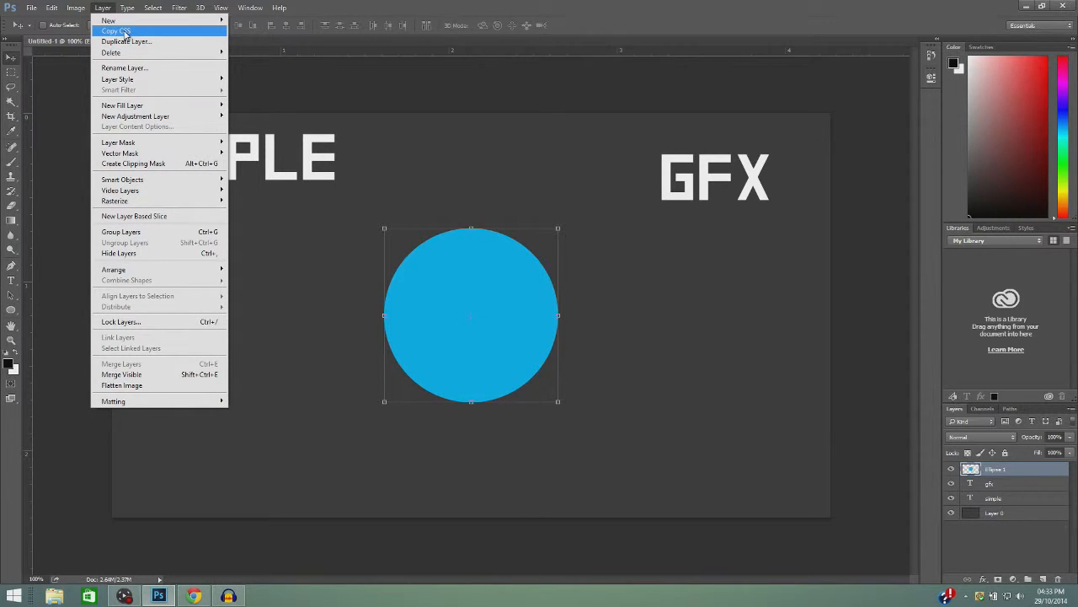
mouse_move(127, 10)
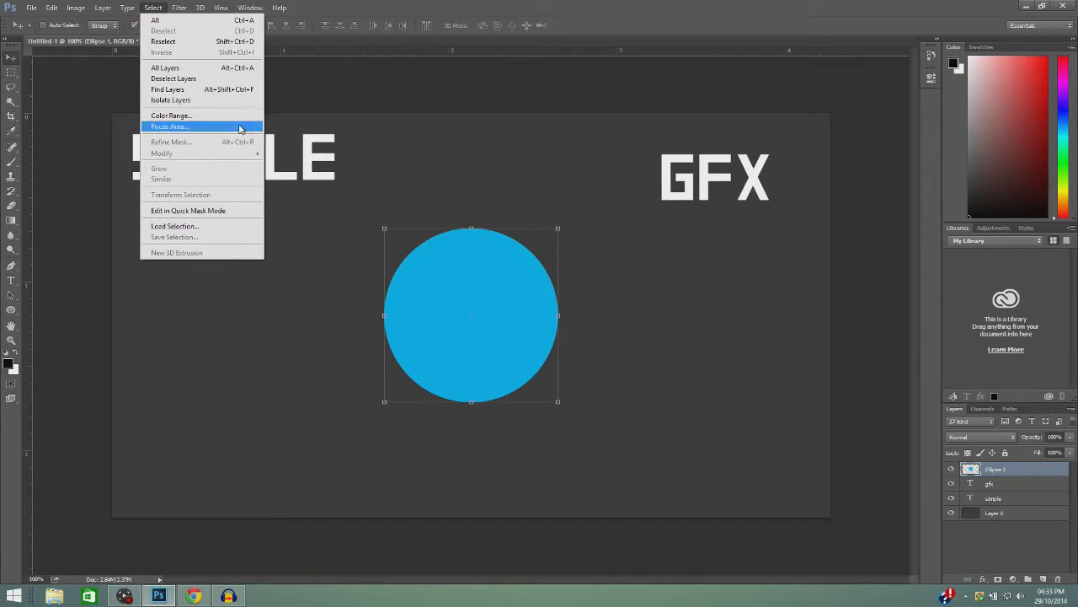
click(479, 306)
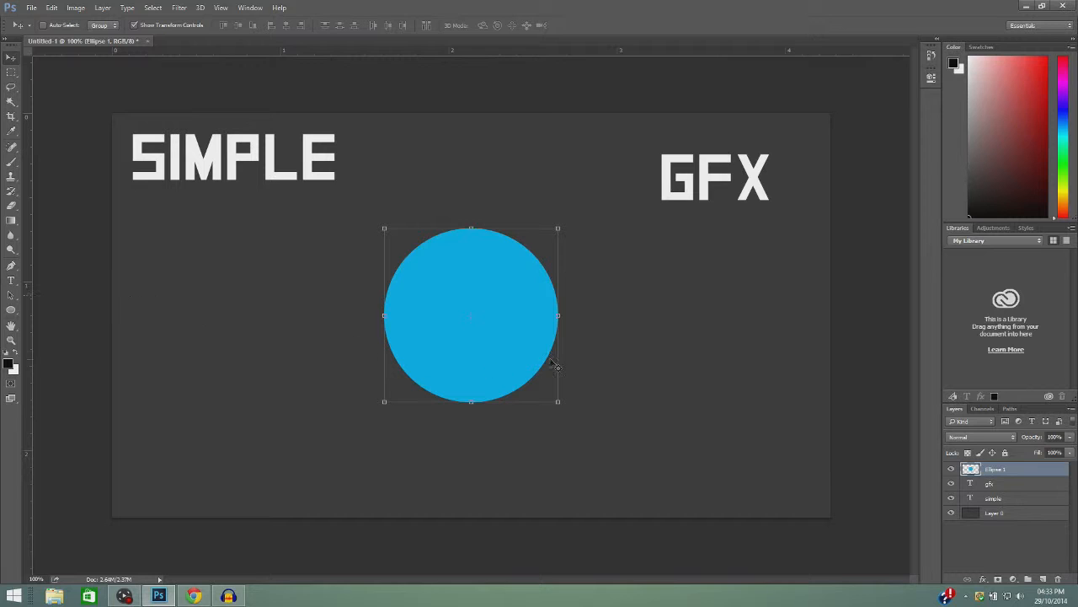
right_click(1036, 466)
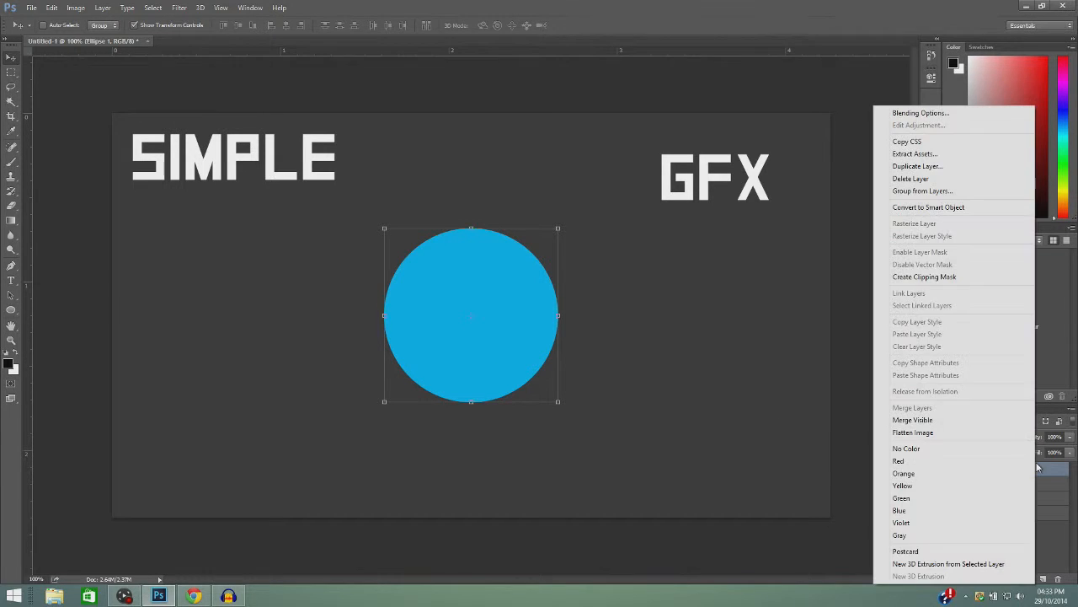
click(1049, 476)
right_click(1049, 476)
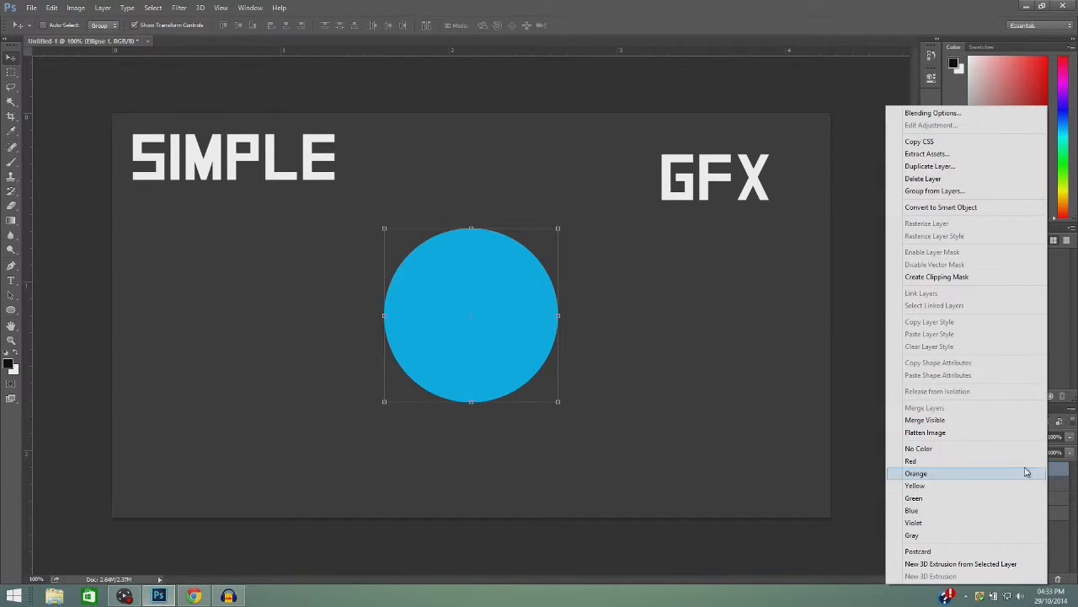
click(1068, 537)
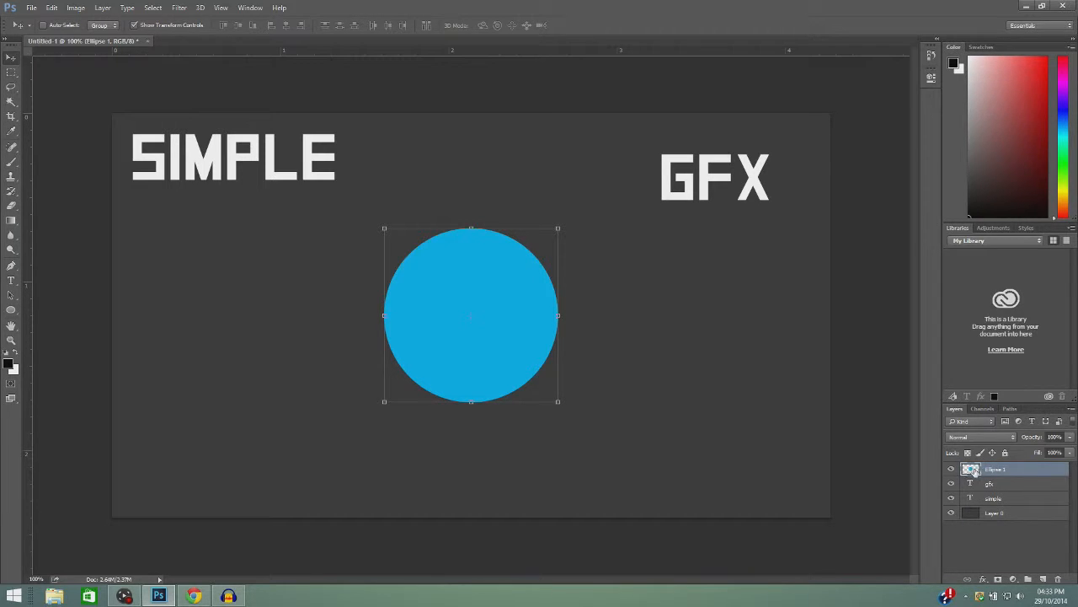
Duplicate the blue circle's layer and name the copy "inside cut out".
right_click(1028, 472)
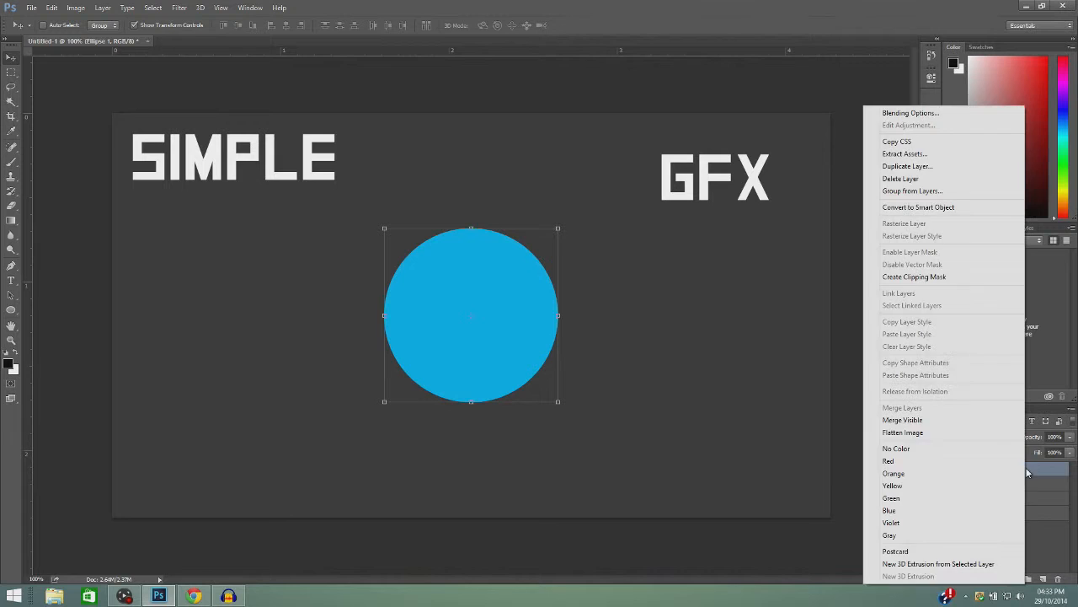
click(905, 166)
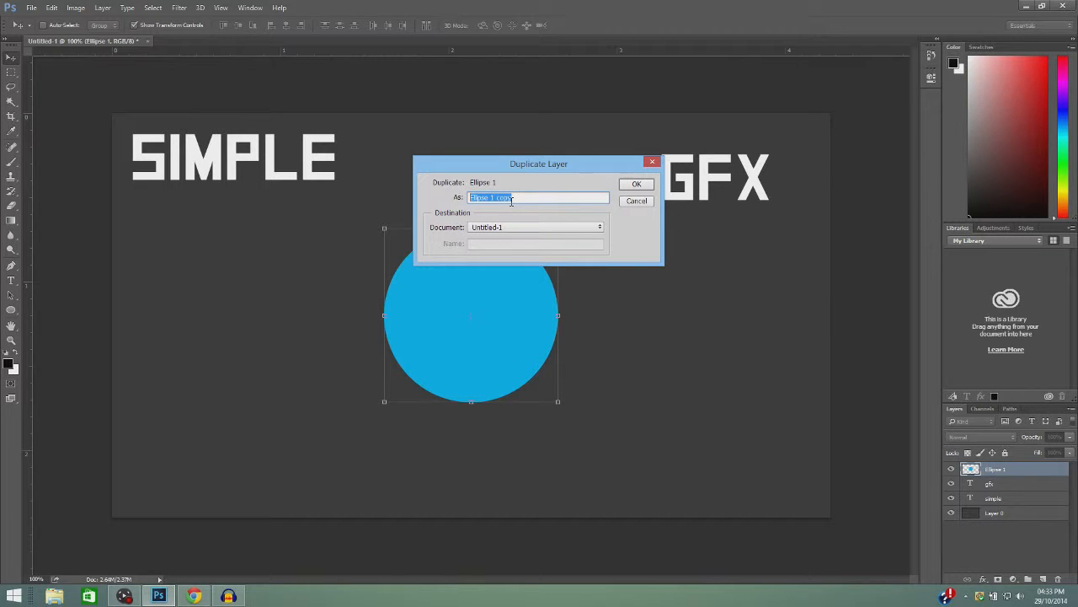
key(BackSpace)
click(632, 187)
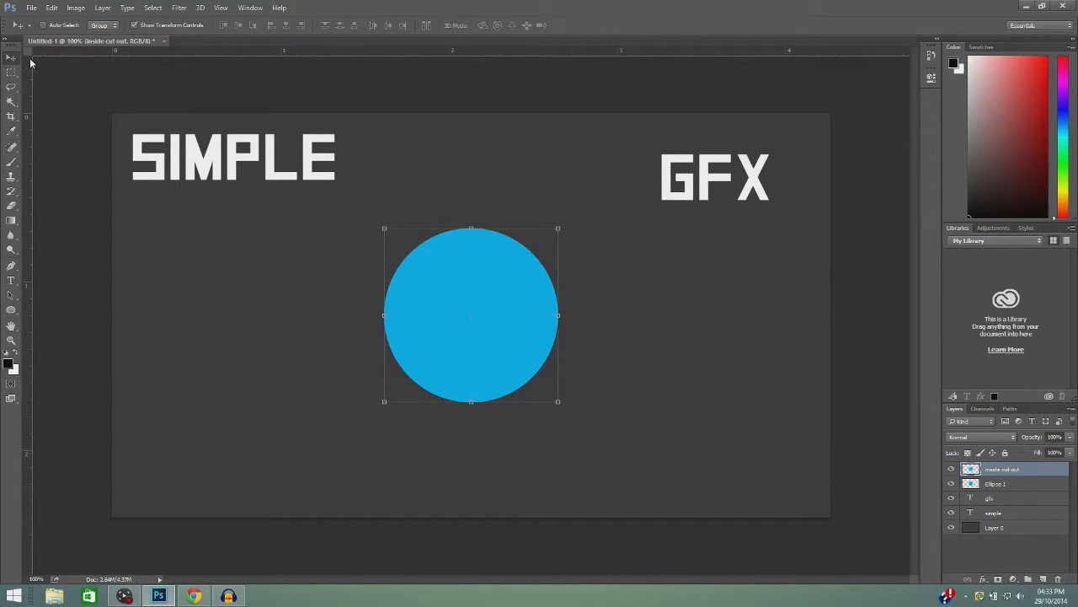
Apply a Color Overlay to the inside cut out layer, using the dark grey #353535 sampled from the canvas background.
double_click(1048, 473)
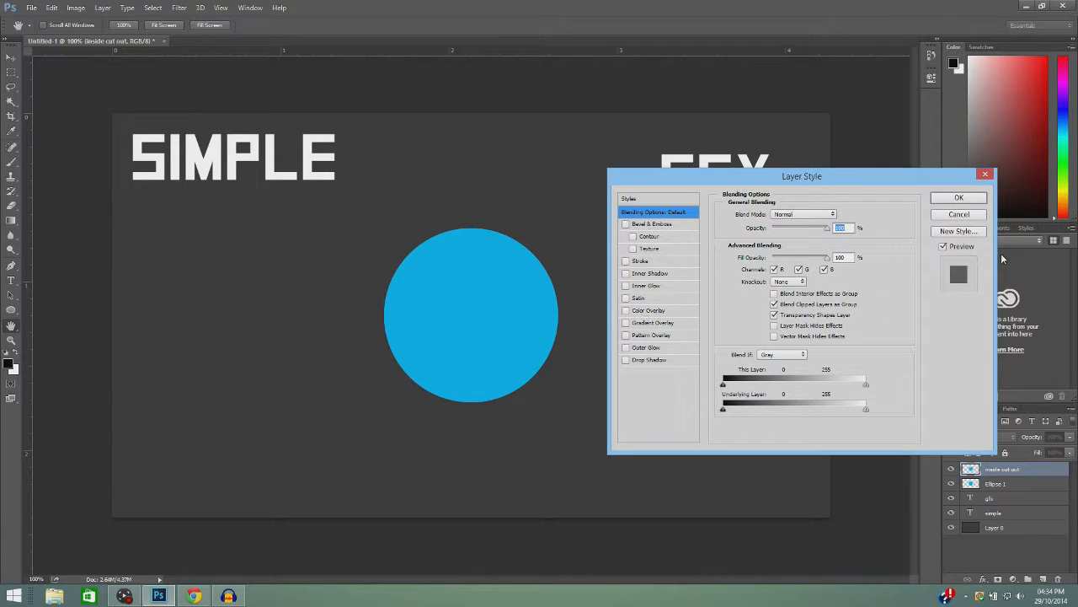
click(959, 214)
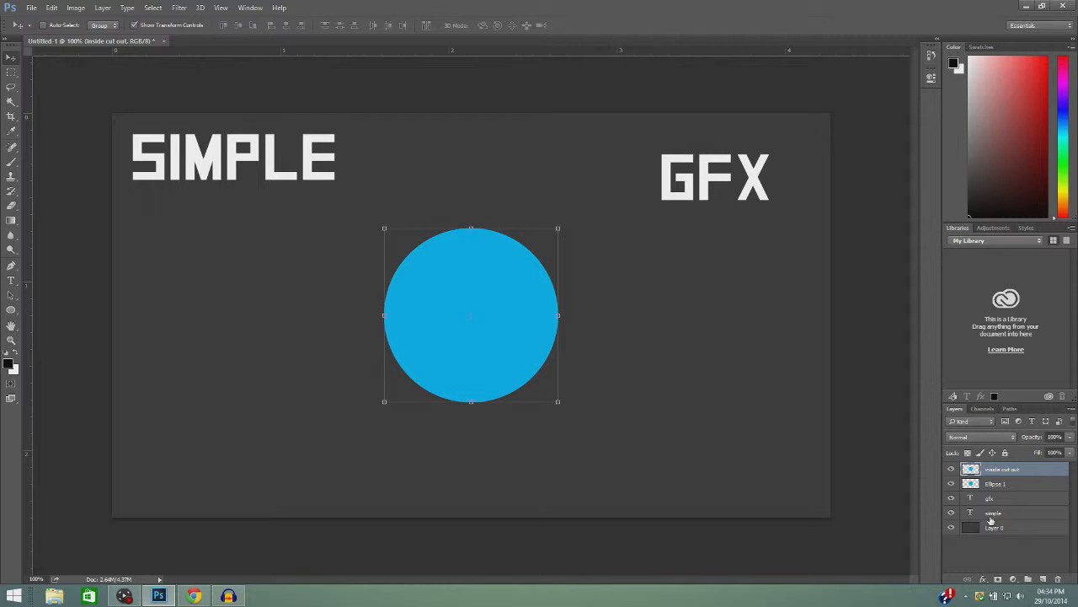
click(984, 581)
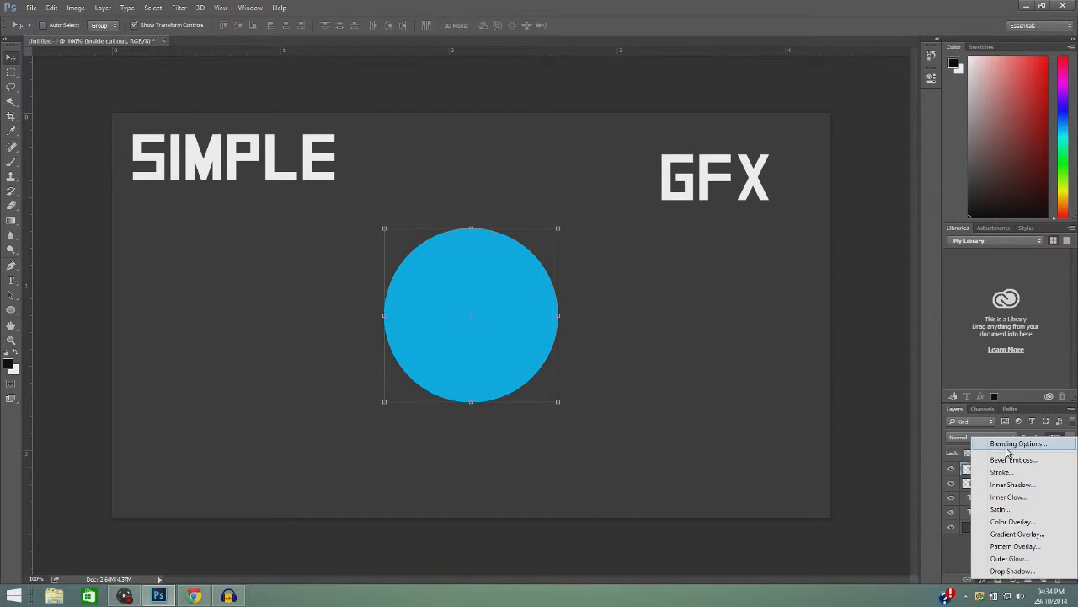
click(1003, 523)
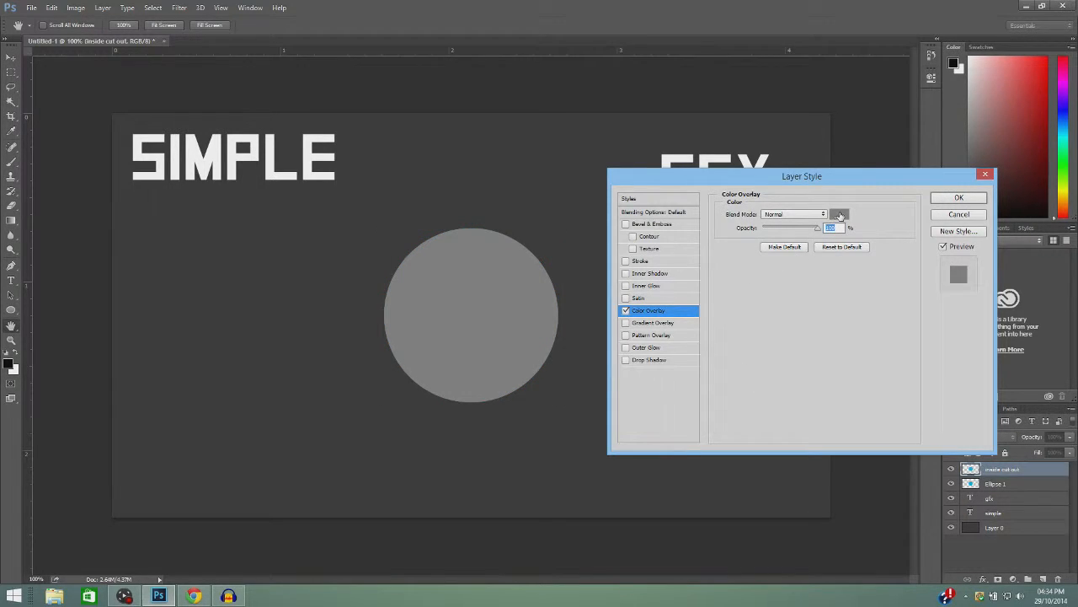
click(839, 214)
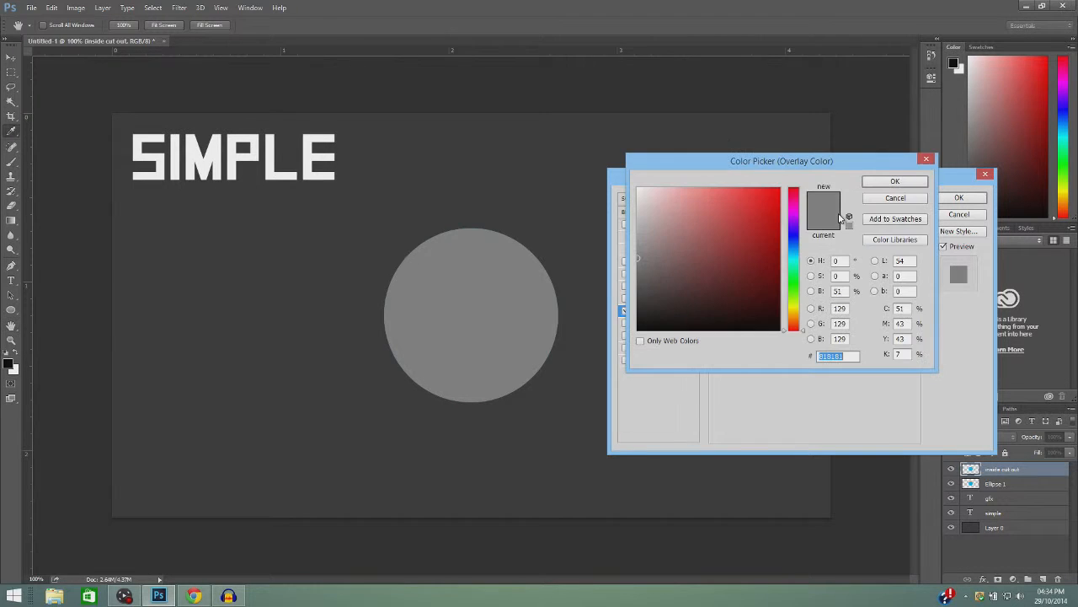
click(308, 267)
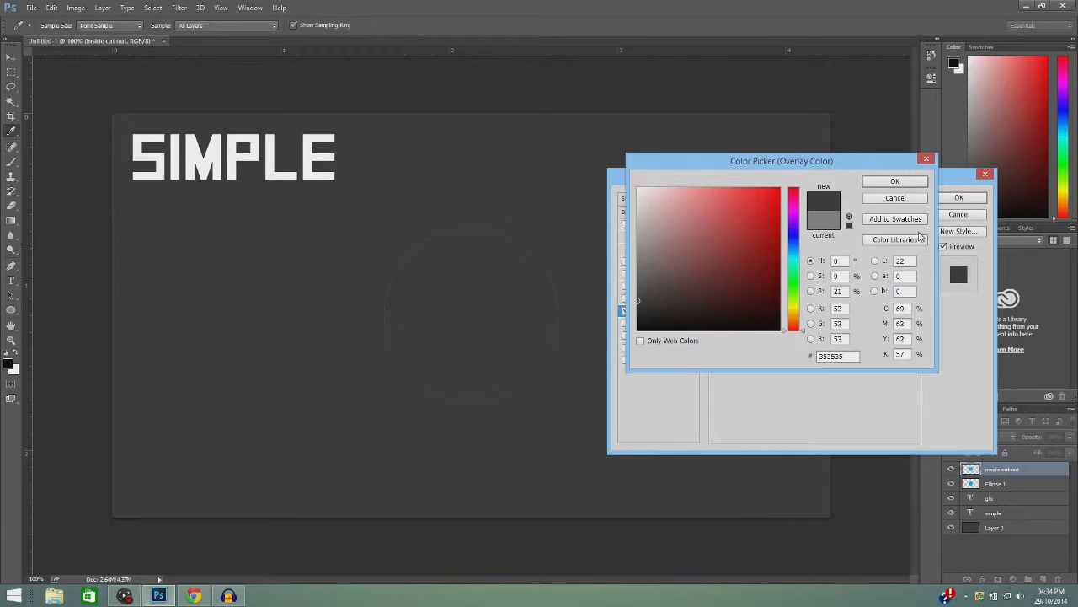
click(896, 181)
click(958, 197)
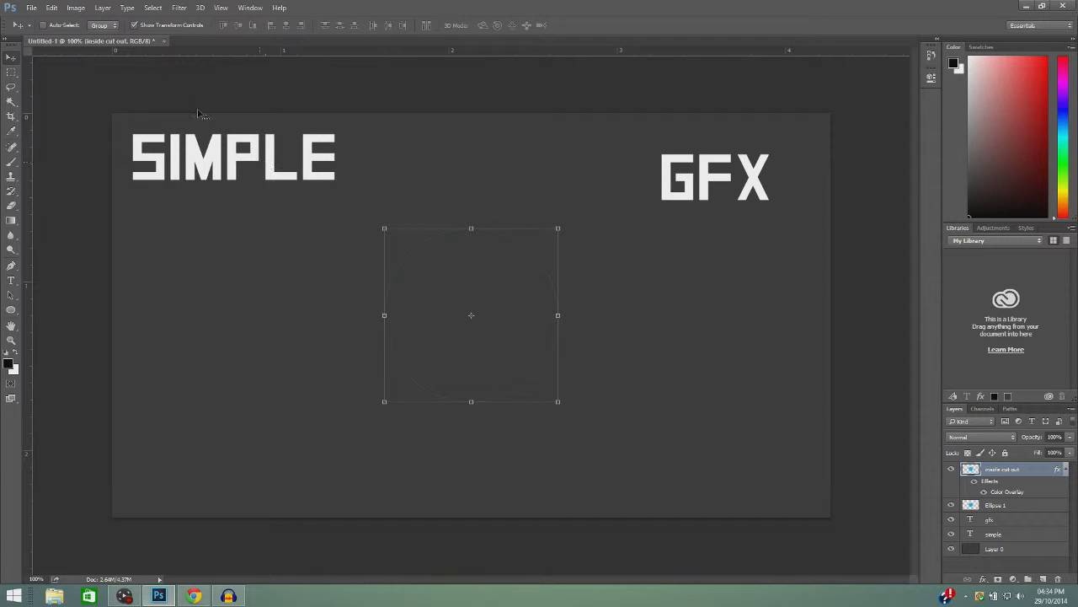
Scale the inside cut out circle proportionally to about 79% from its upper-left corner.
click(133, 25)
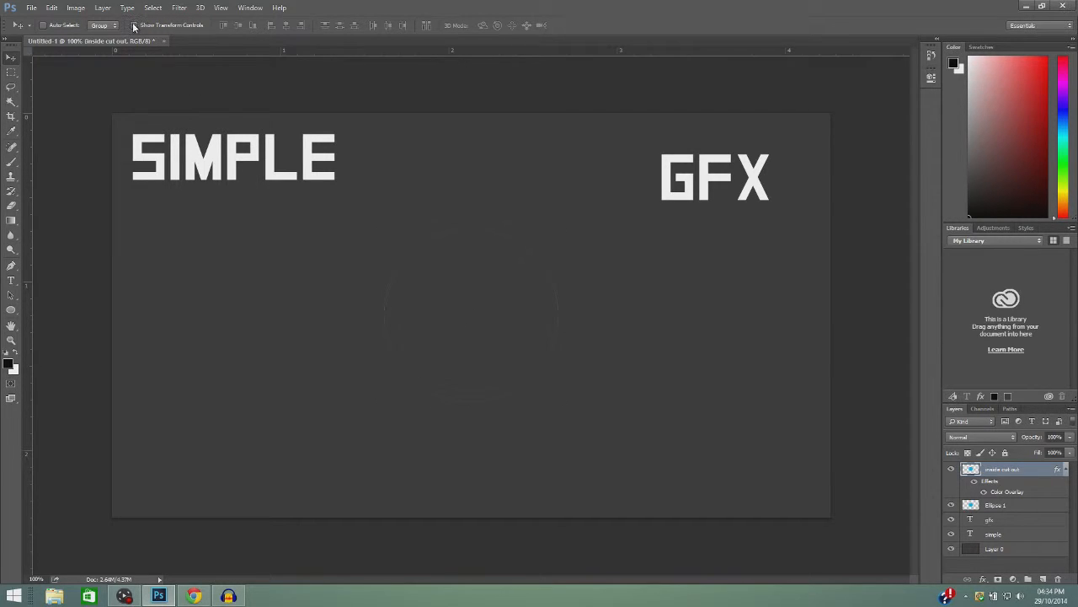
click(133, 25)
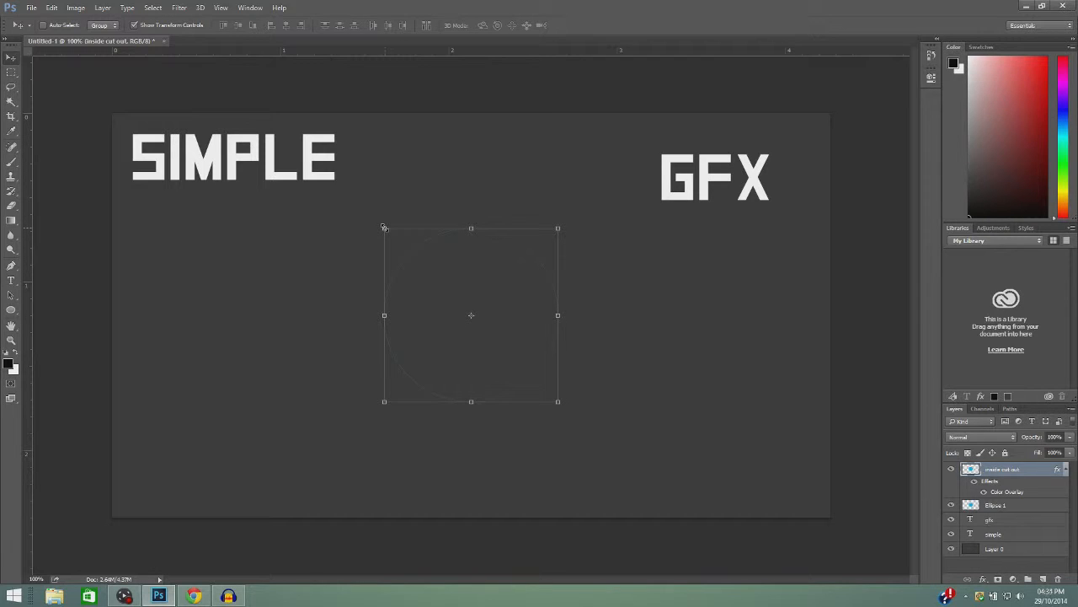
click(384, 227)
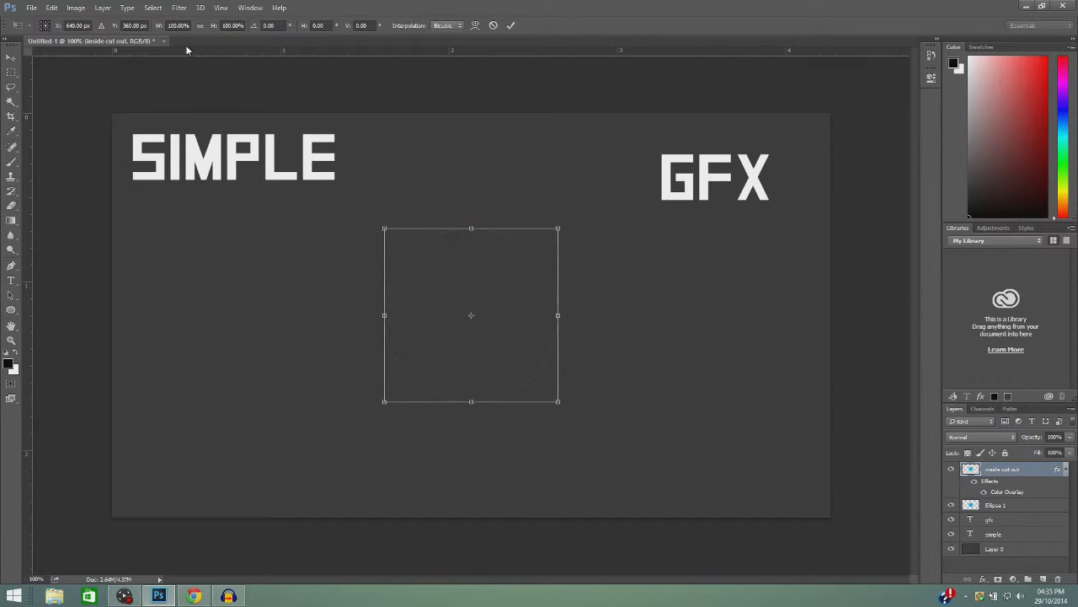
click(199, 26)
drag(384, 228, 431, 254)
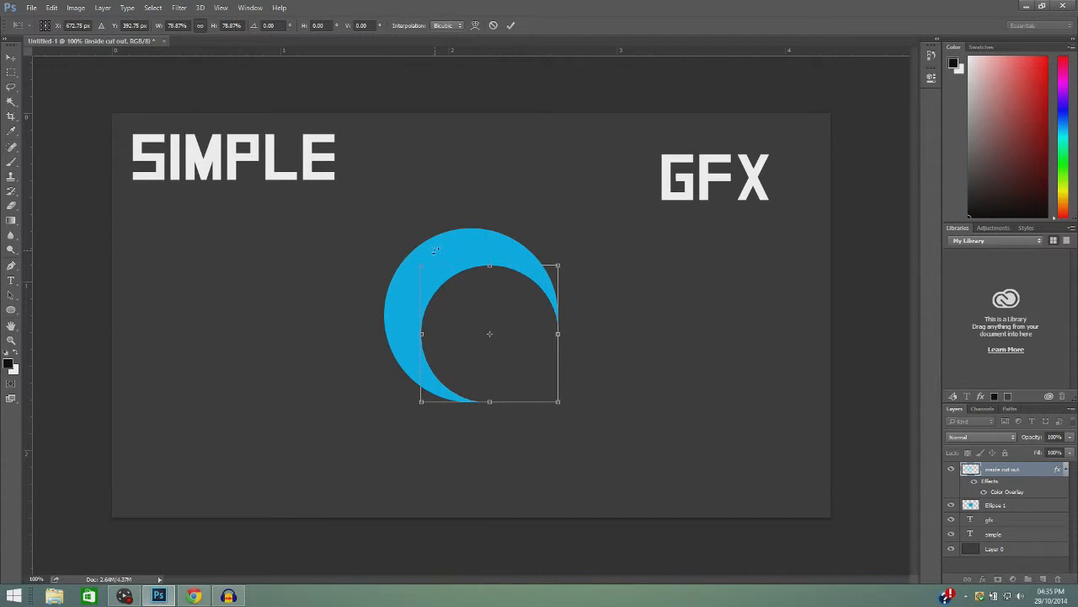
click(511, 25)
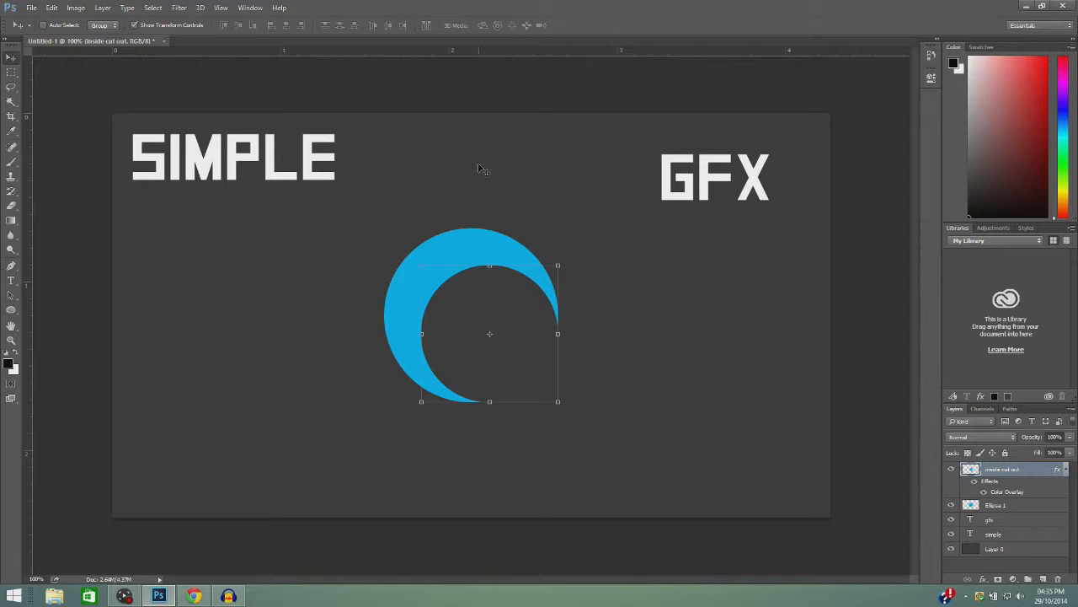
Center the inside cut out circle on the canvas vertically and horizontally, and clear the selection.
key(ctrl+a)
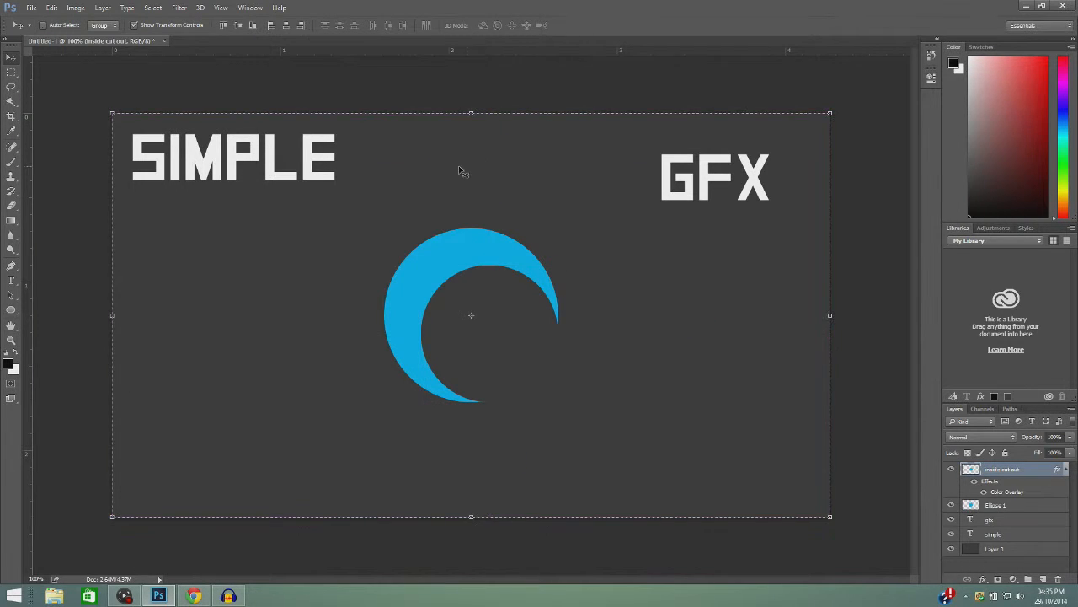
click(238, 25)
click(287, 26)
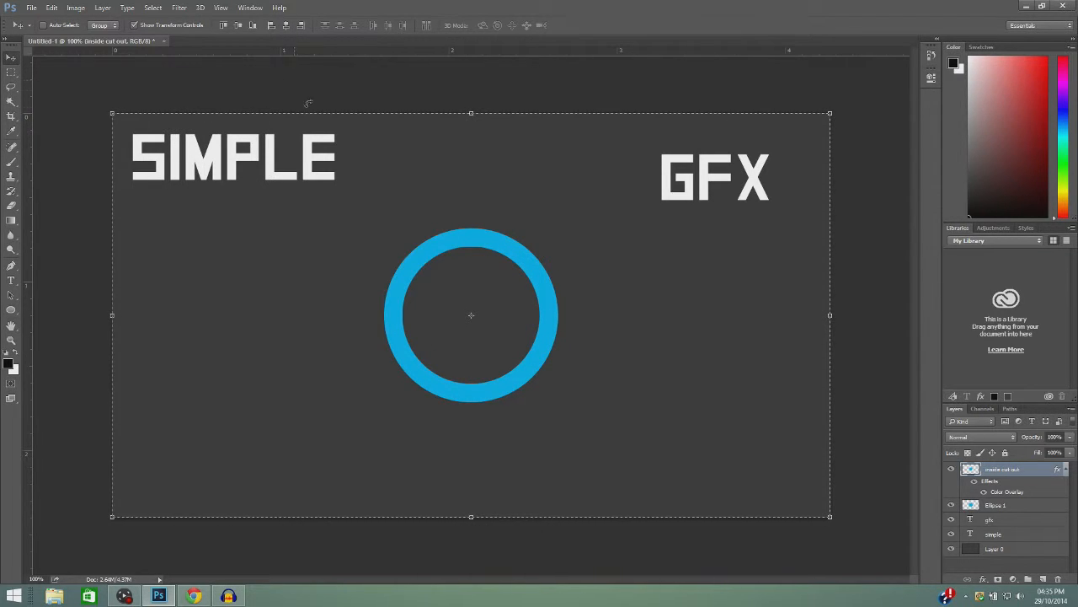
key(ctrl+d)
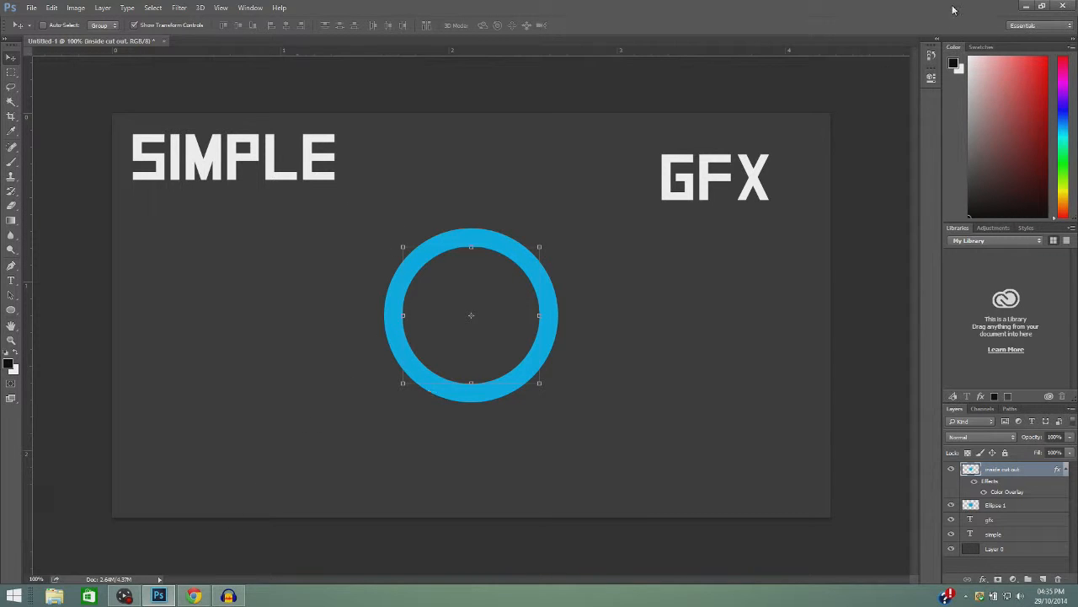
Check the reference logo on the desktop wallpaper, and shrink the inside cut out circle further to thicken the blue ring.
click(1026, 7)
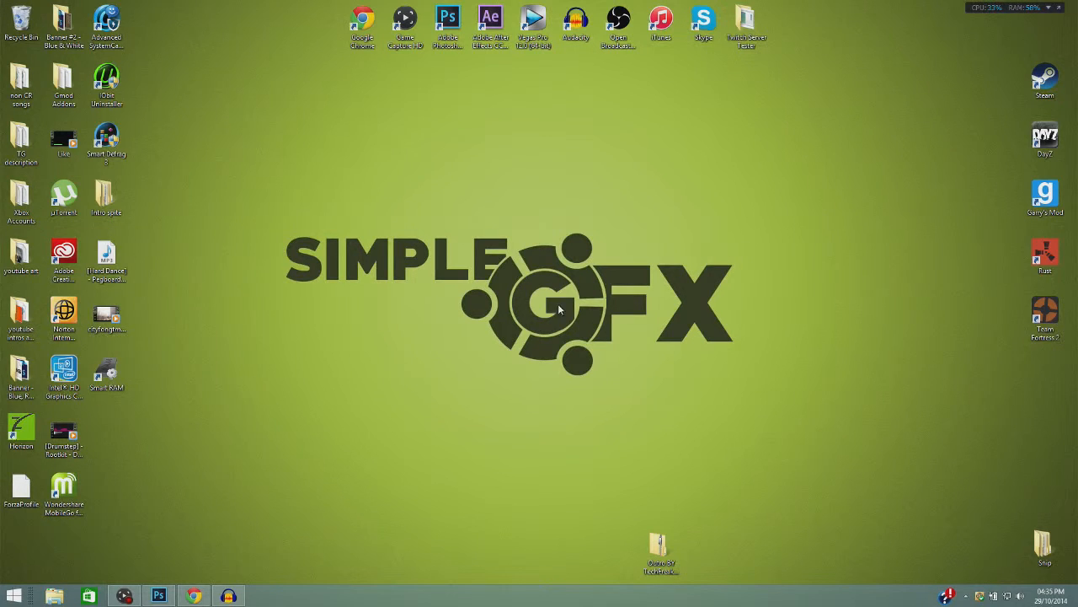
click(160, 596)
key(ctrl+t)
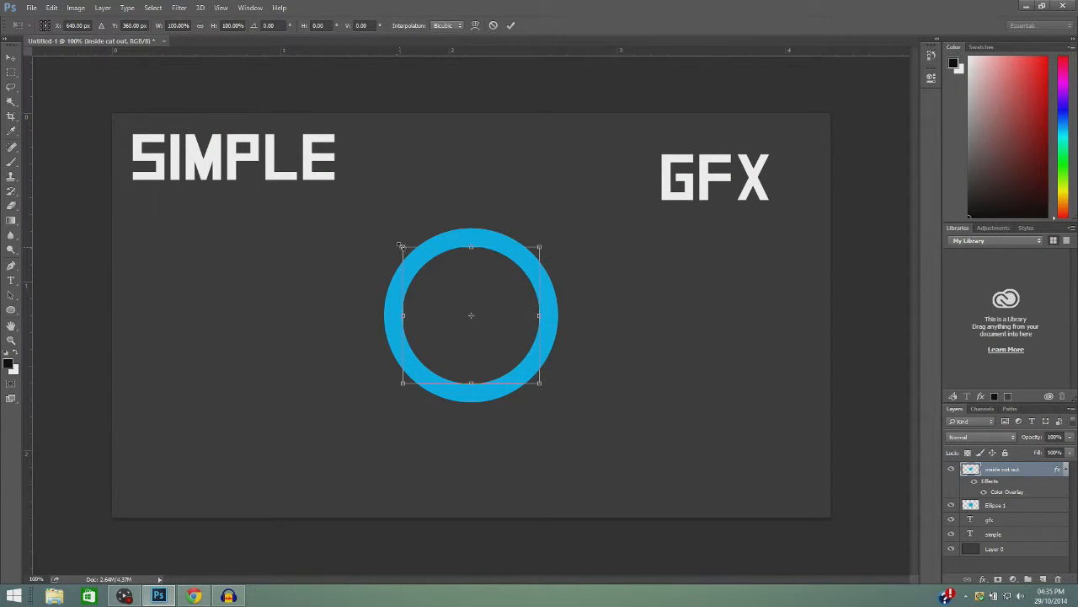
drag(402, 245, 430, 274)
click(515, 25)
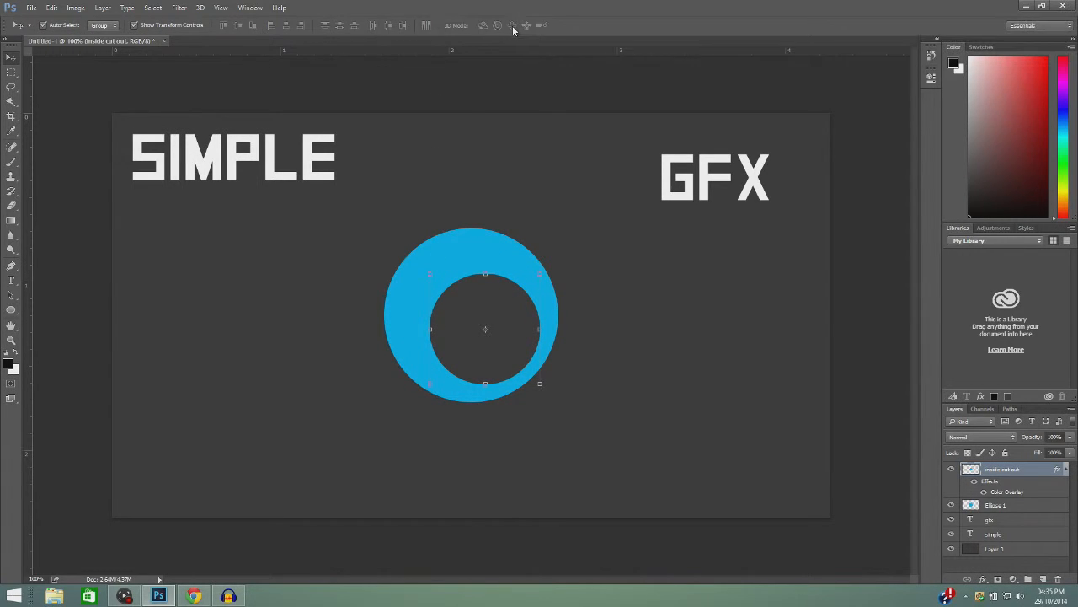
Recenter the smaller dark inner circle on the canvas in both directions, and deselect.
key(ctrl+a)
click(287, 26)
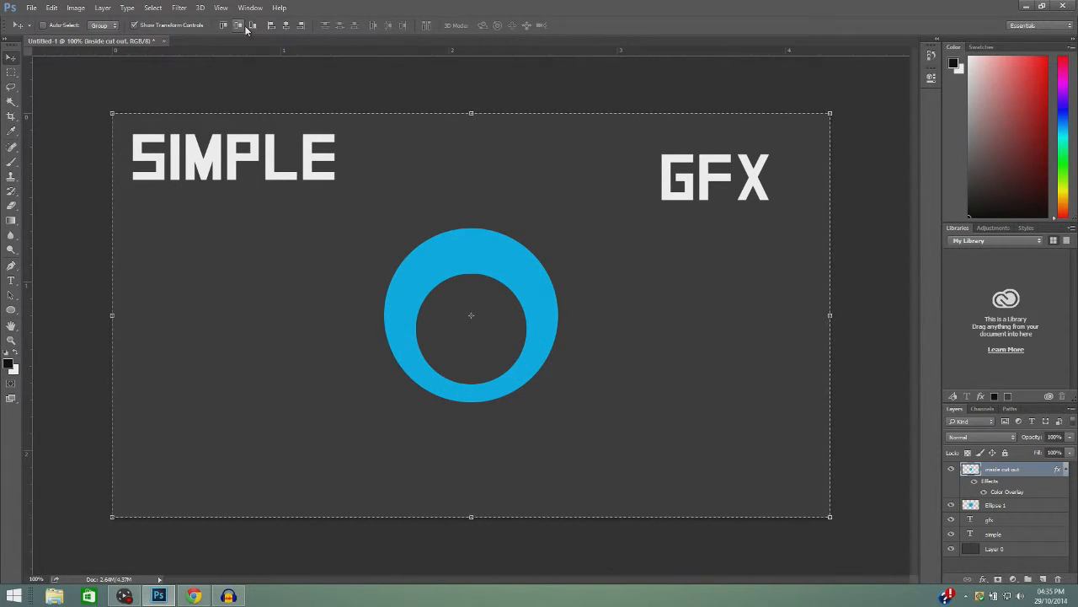
click(244, 27)
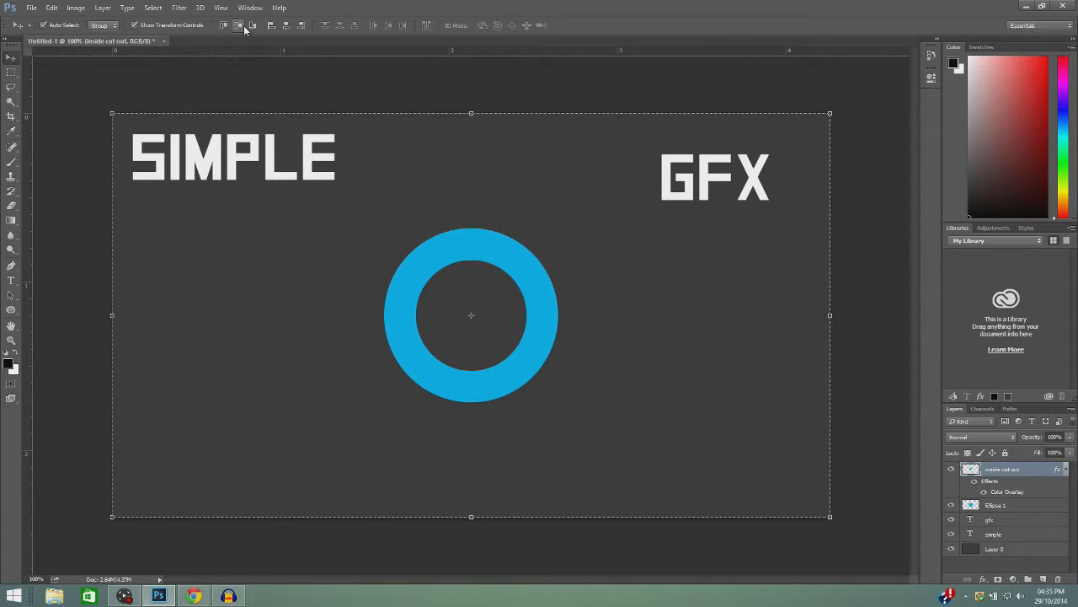
key(ctrl+d)
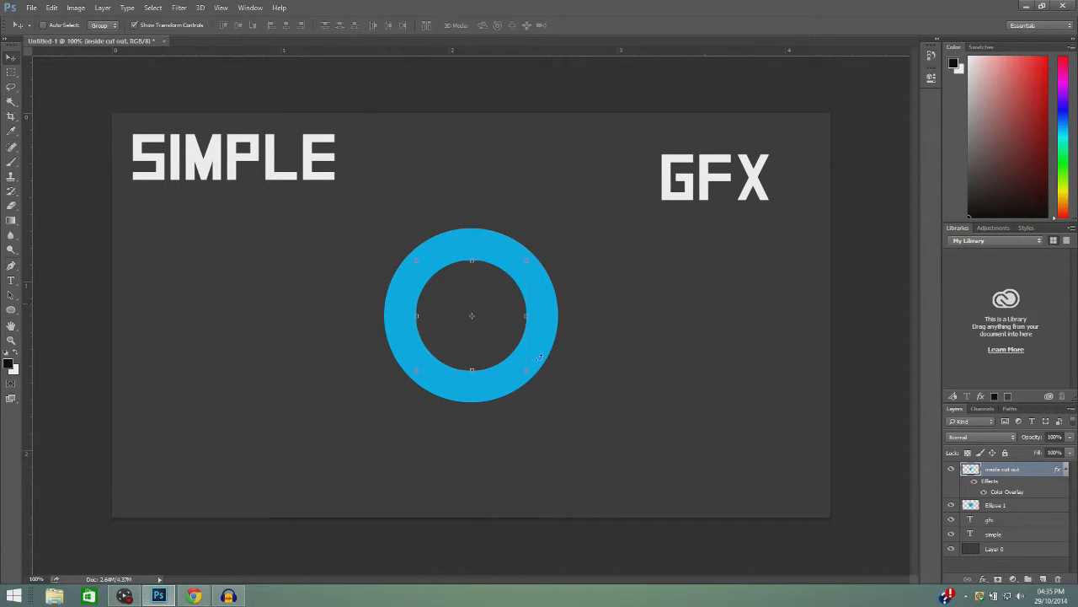
Review the reference logo on the desktop wallpaper again, and make the Ellipse 1 layer active.
click(1026, 6)
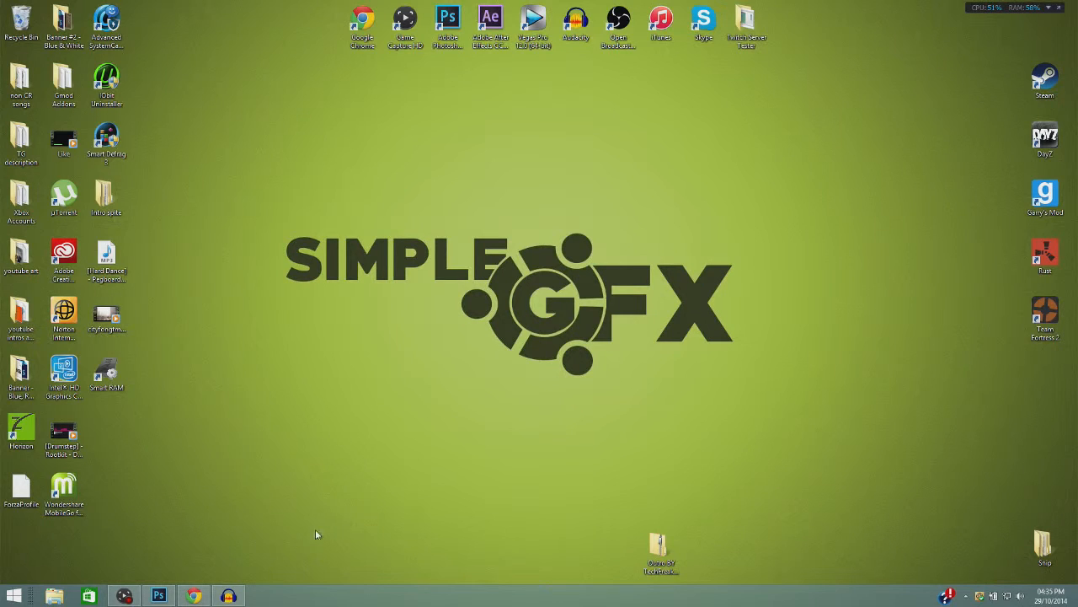
click(158, 596)
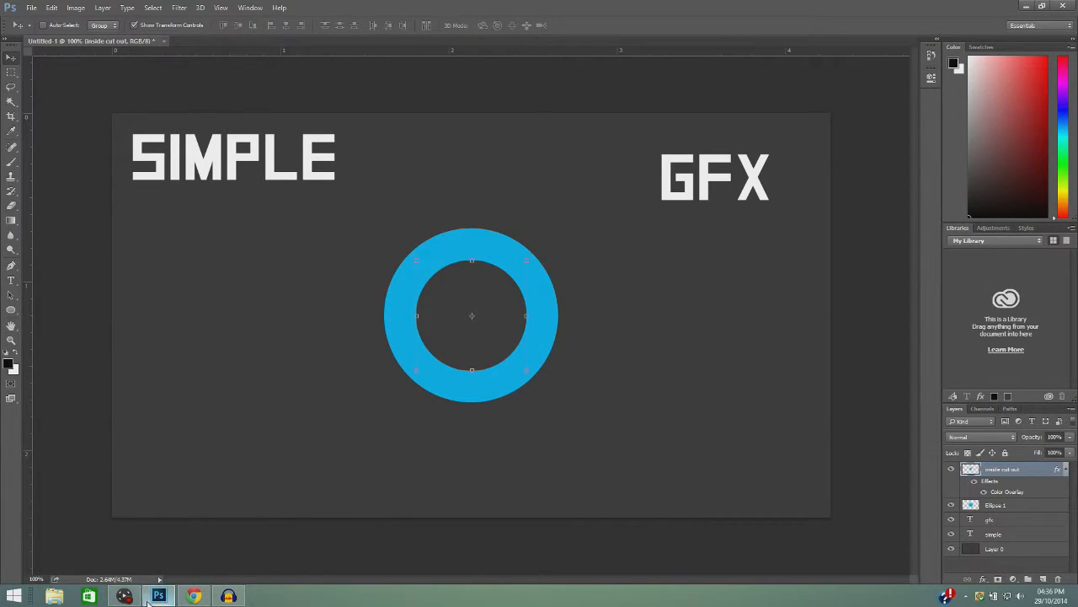
mouse_move(124, 598)
click(1022, 505)
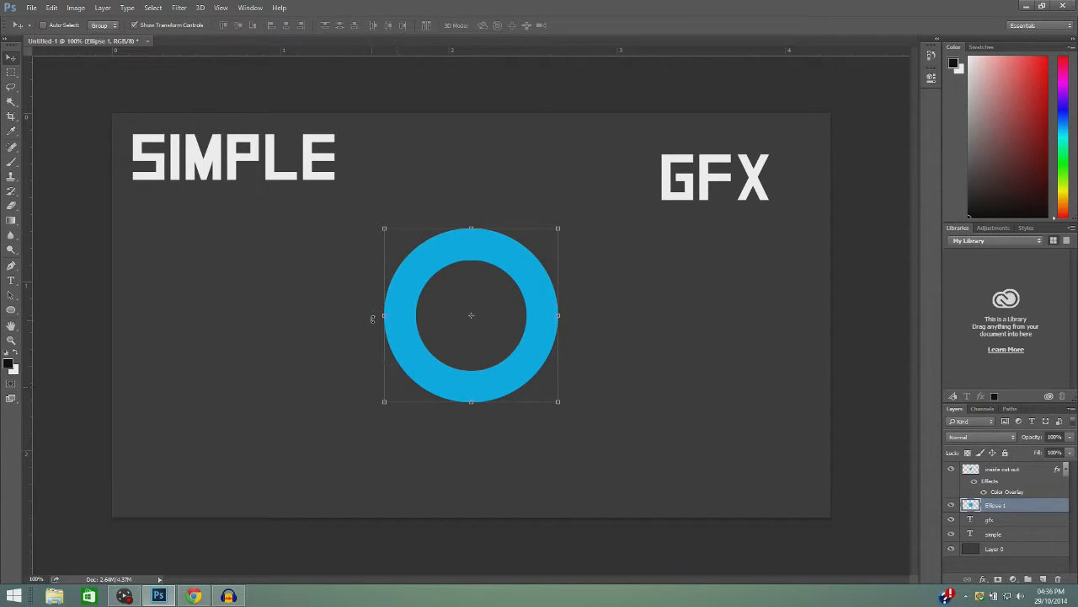
click(1024, 469)
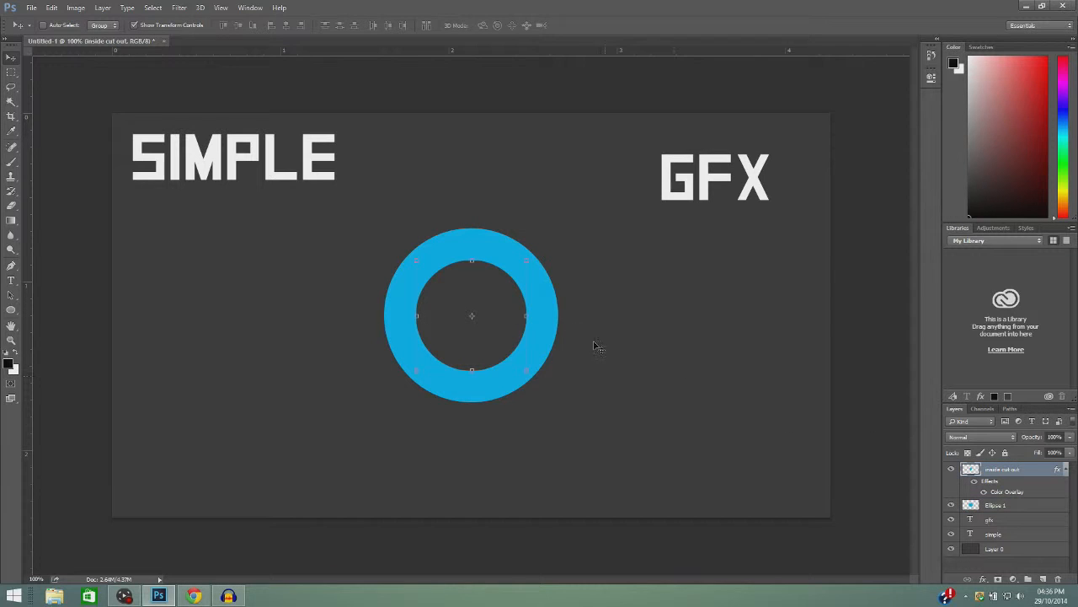
click(1032, 503)
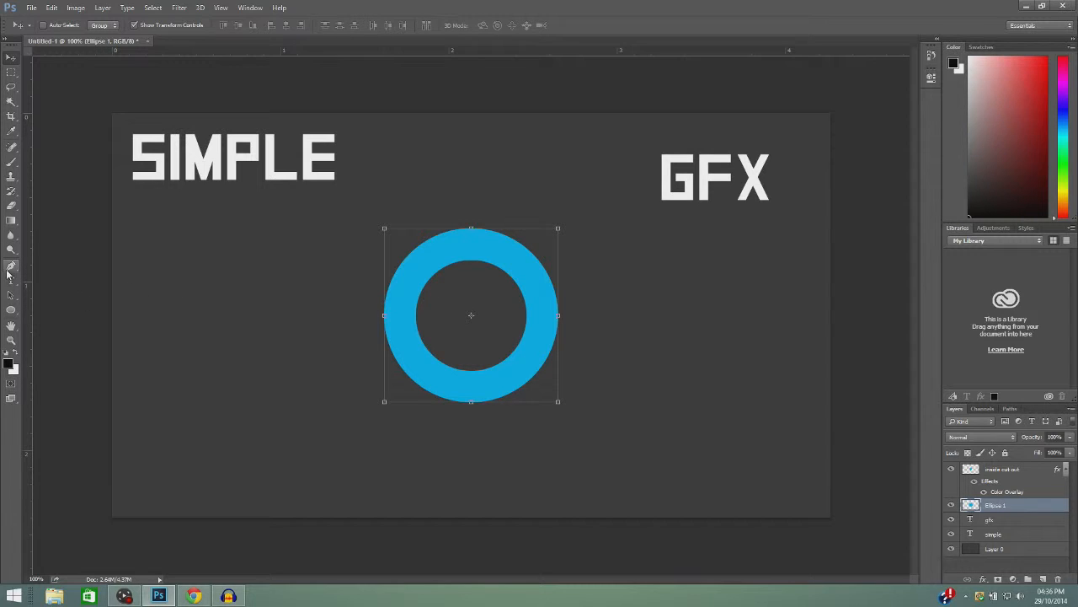
Outline a narrow tapered piece across the blue ring's upper-left edge with the Pen tool, convert it to a selection, delete it and deselect.
click(11, 268)
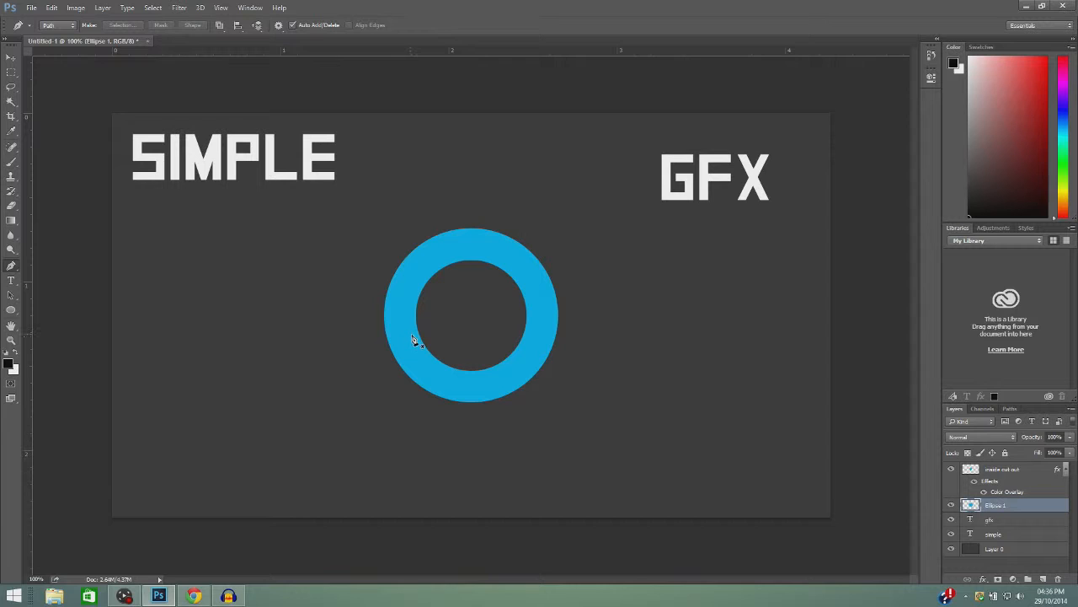
click(445, 273)
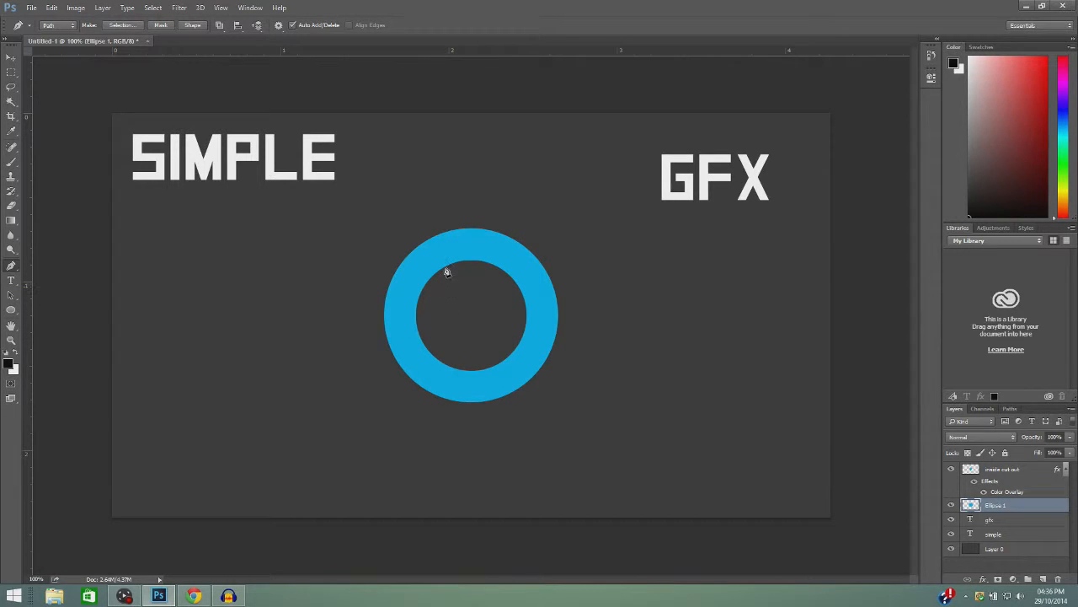
click(418, 232)
click(435, 221)
key(Escape)
click(444, 273)
click(423, 231)
right_click(447, 257)
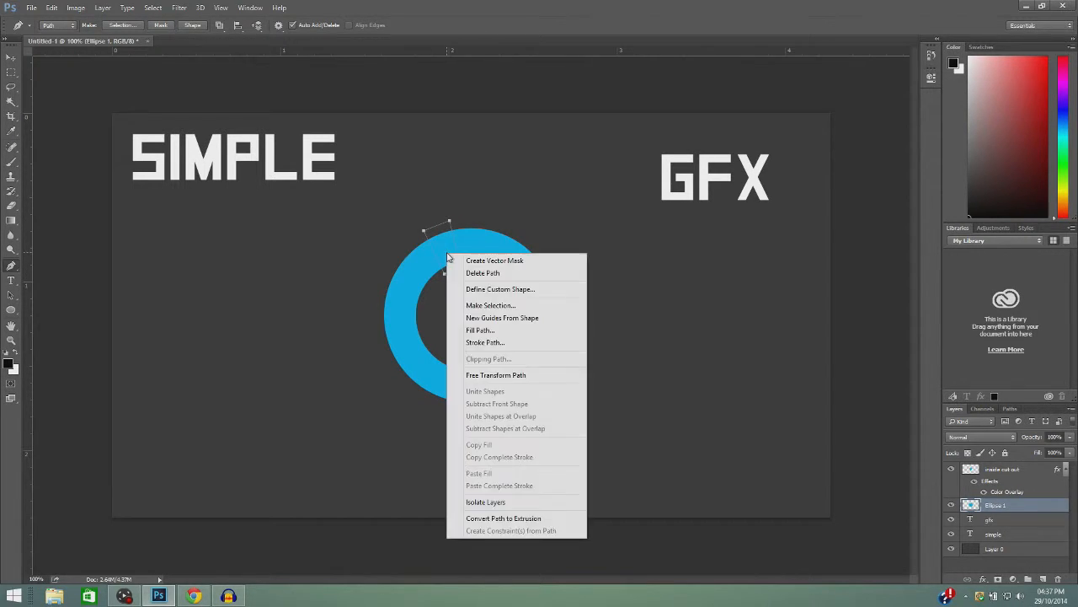
click(489, 305)
click(596, 177)
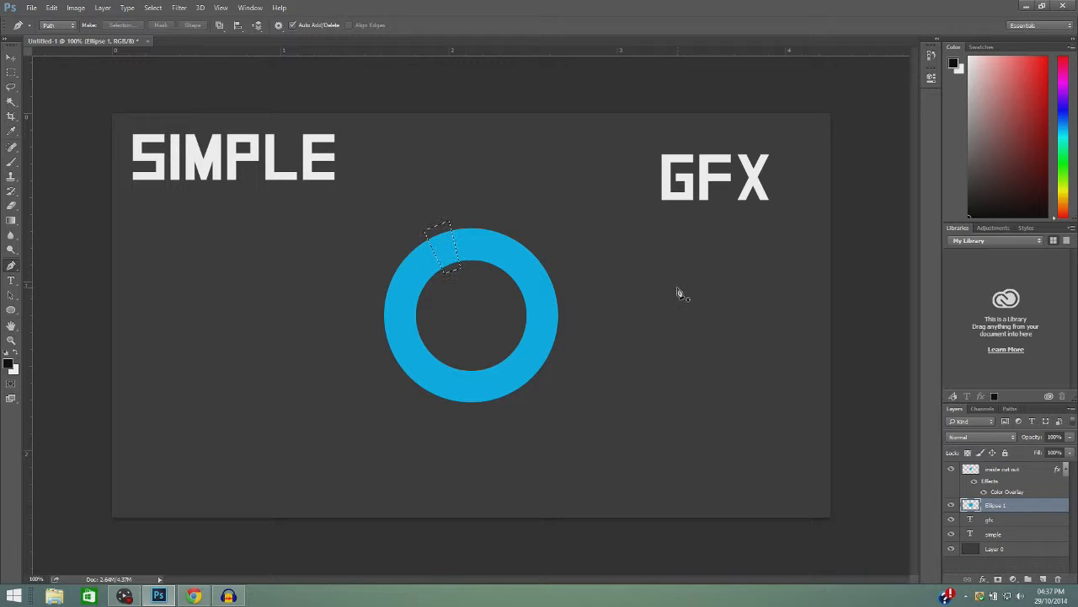
key(Delete)
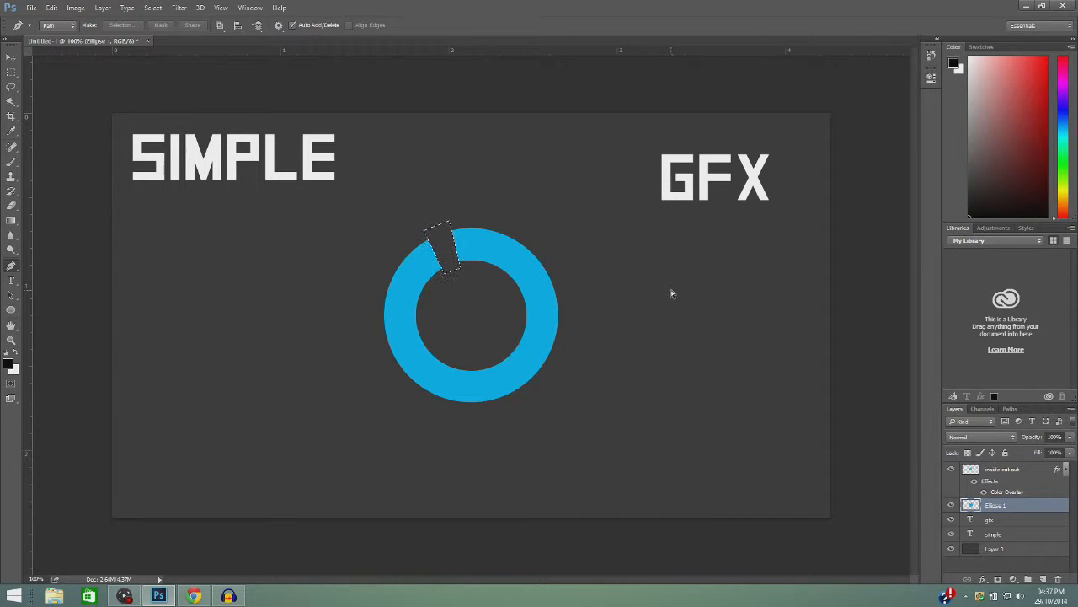
key(ctrl+d)
Cut a second gap through the ring's lower-left edge by selecting a four-point pen path and deleting its contents, and deselect.
click(428, 343)
click(388, 366)
click(404, 386)
right_click(422, 360)
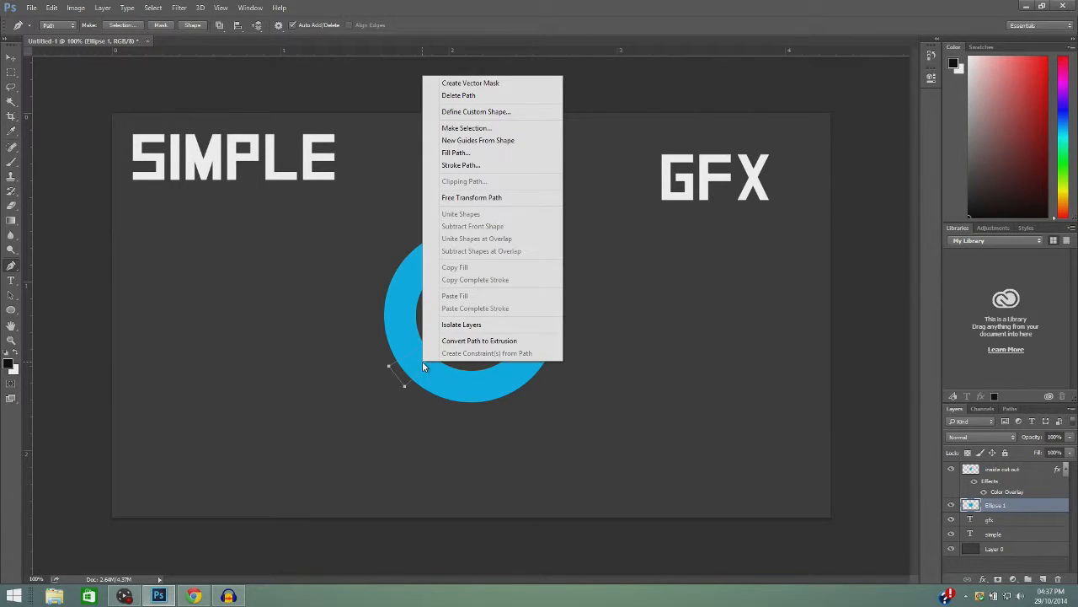
click(451, 132)
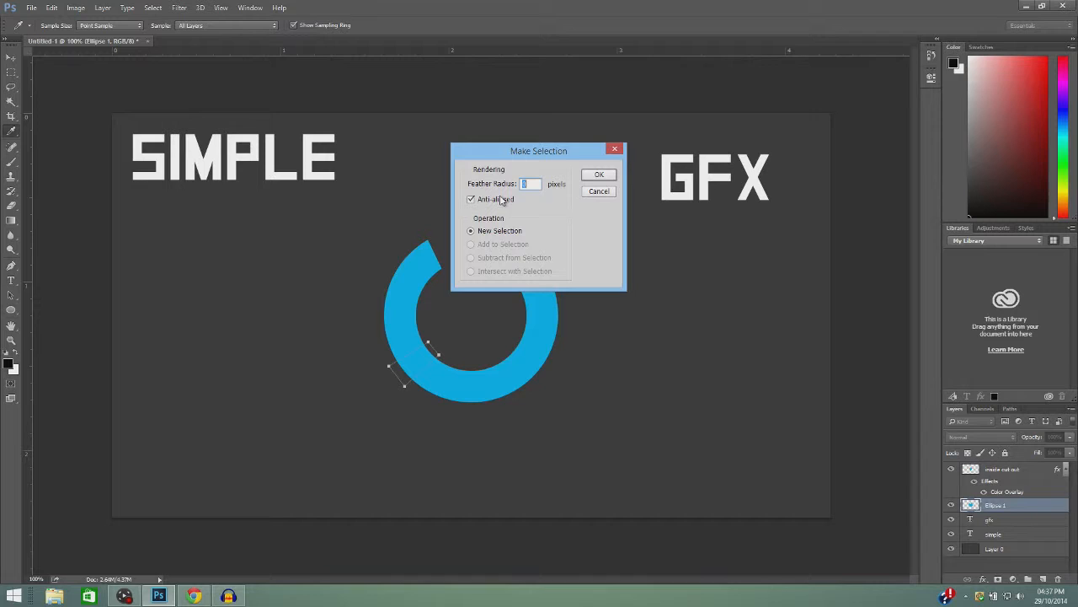
click(598, 176)
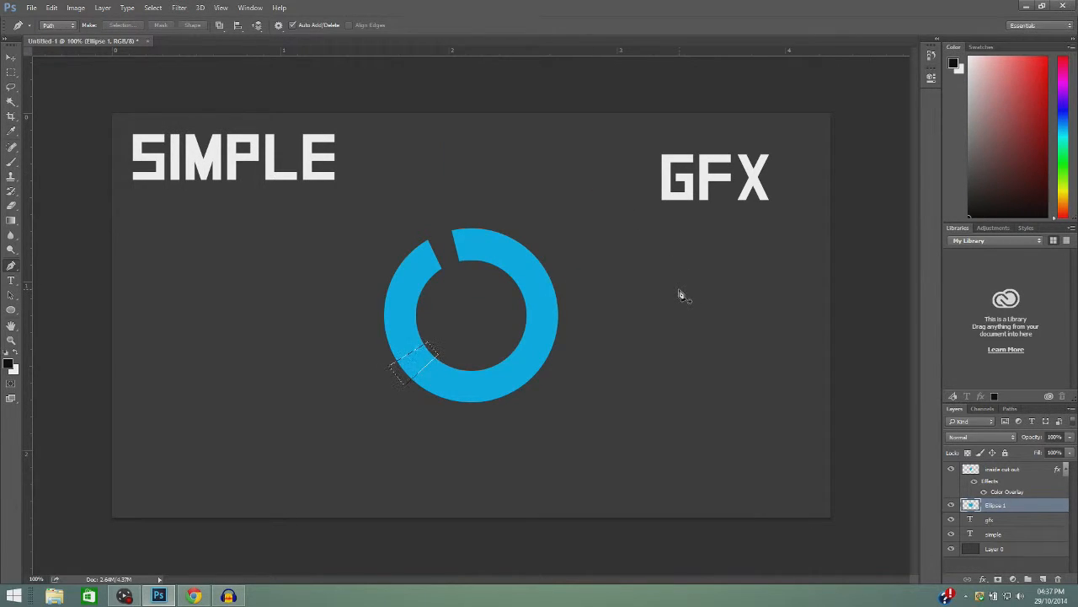
key(Delete)
key(ctrl+d)
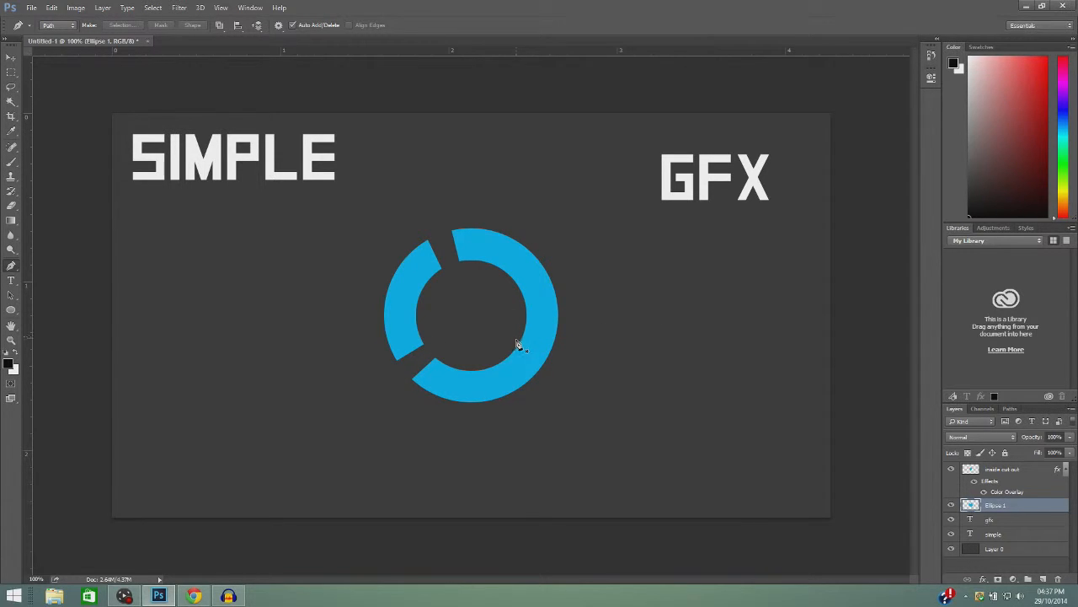
Check the reference logo on the desktop wallpaper, and cut a third, horizontal gap through the ring's right side using a pen-path selection.
click(1027, 7)
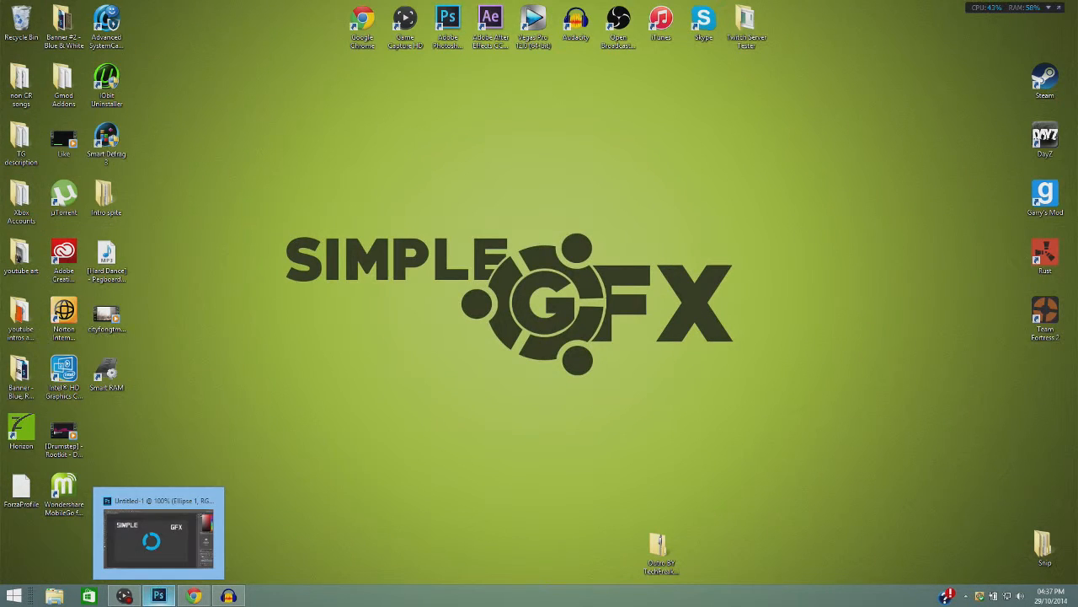
click(157, 595)
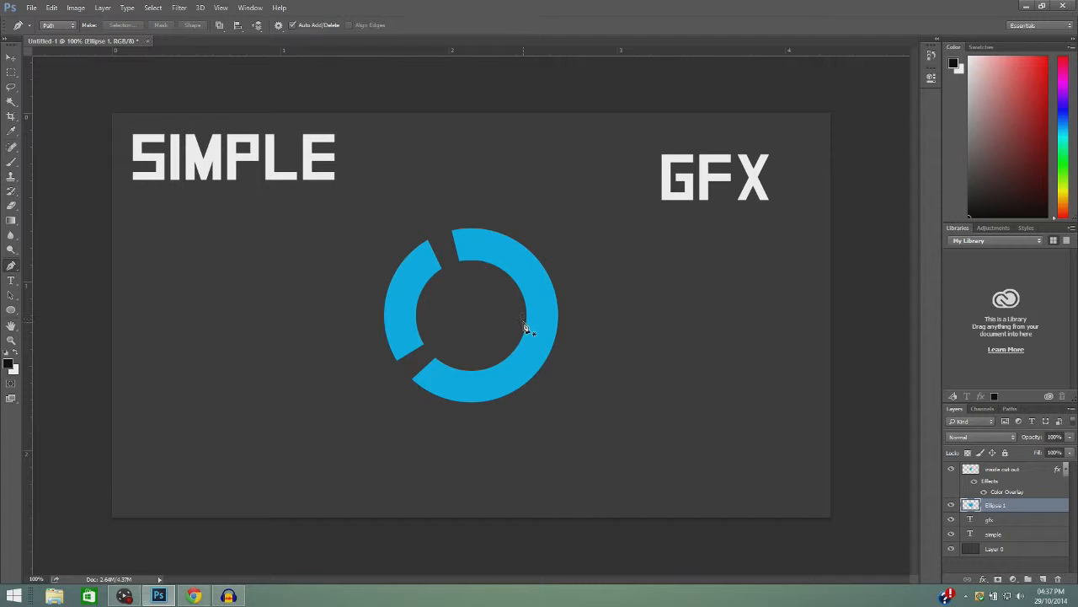
click(522, 321)
click(567, 301)
click(517, 301)
click(513, 320)
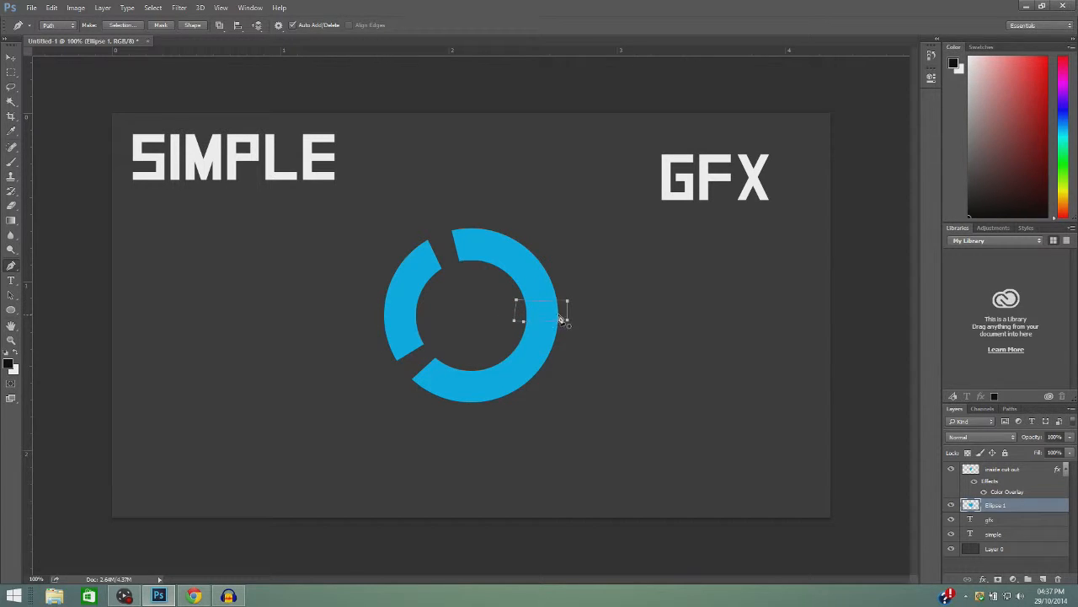
right_click(552, 310)
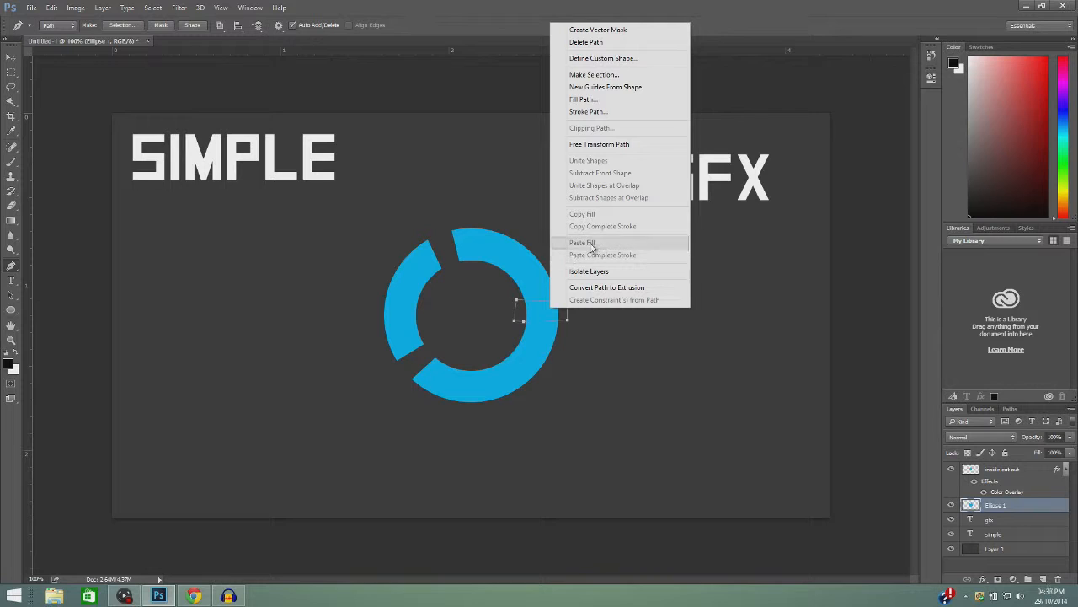
click(594, 76)
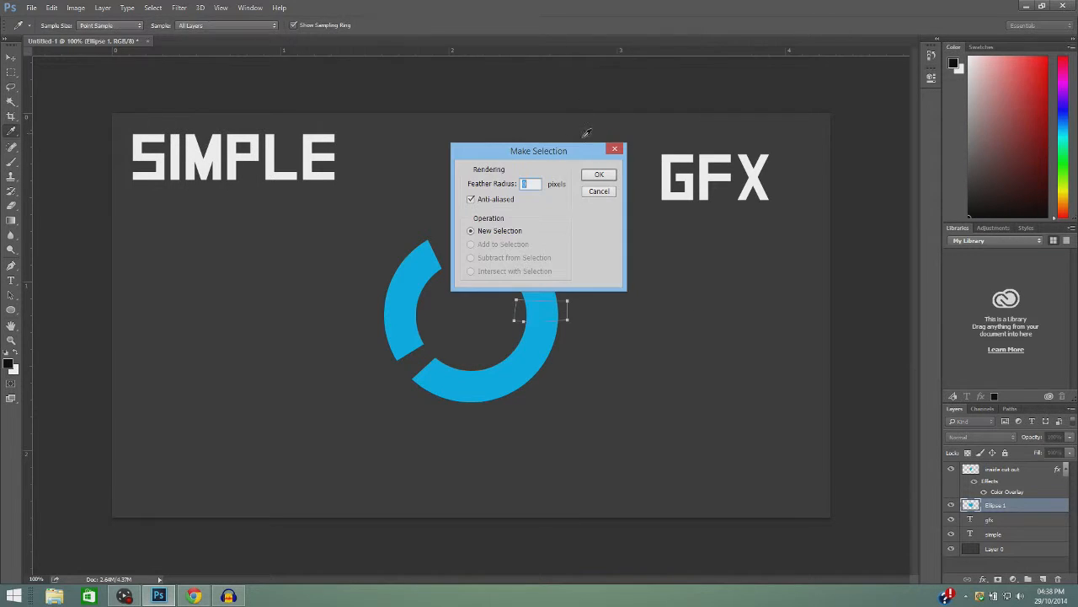
click(609, 176)
key(Delete)
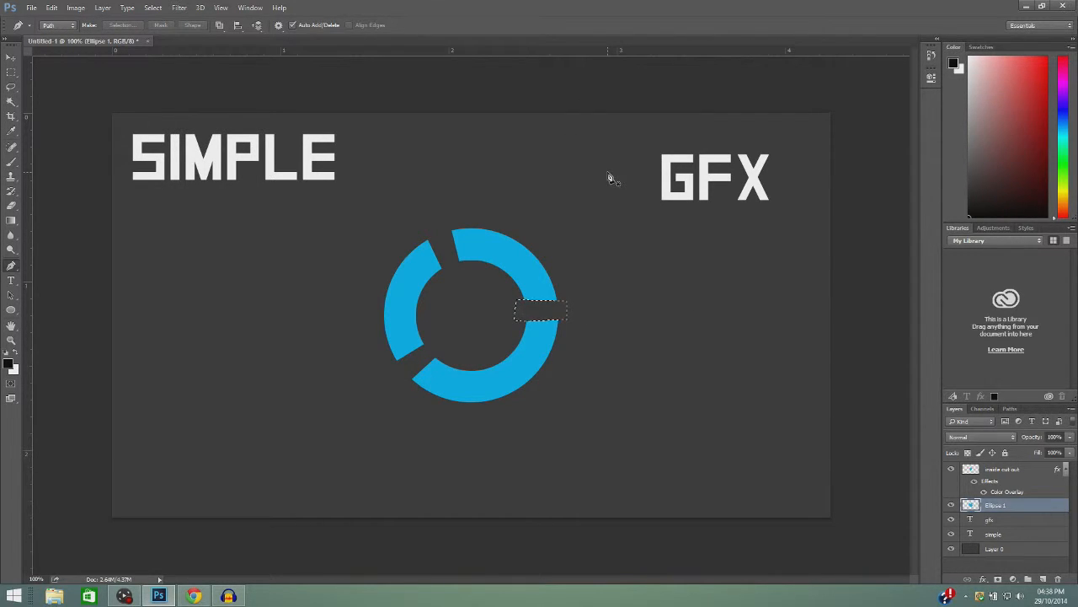
key(ctrl+d)
Review the reference logo on the desktop wallpaper, duplicate the inside cut out layer, and move the copy into the empty area left of the ring.
click(1027, 6)
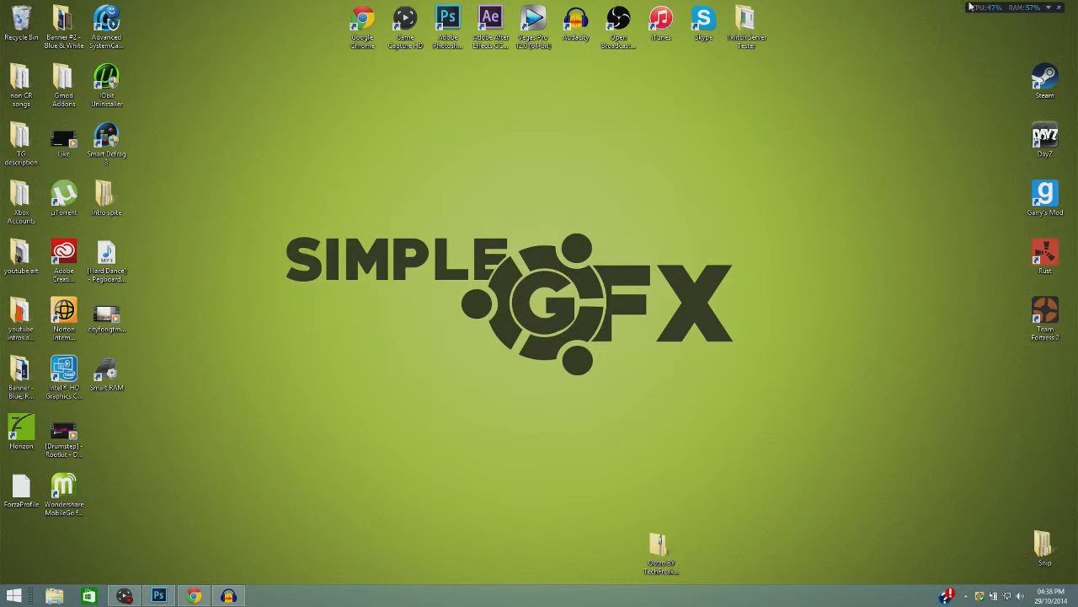
click(159, 596)
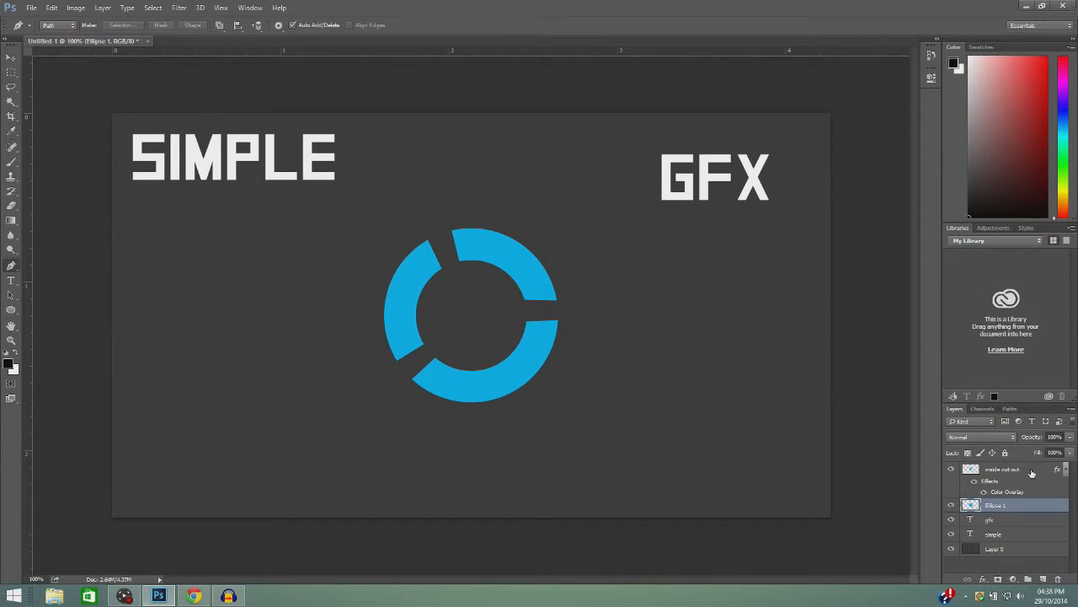
click(1029, 473)
right_click(1029, 470)
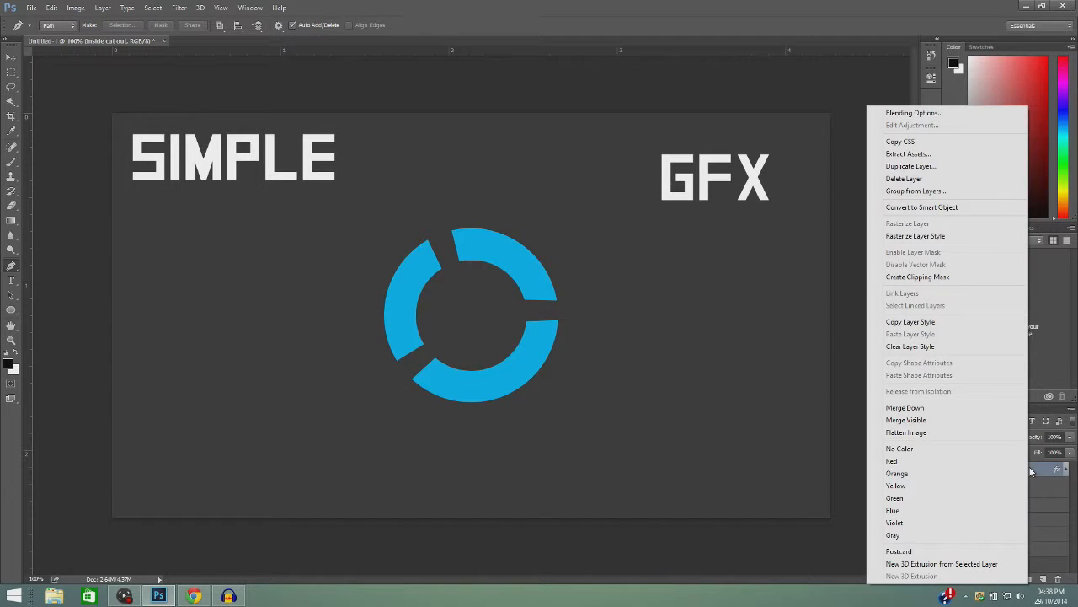
click(926, 168)
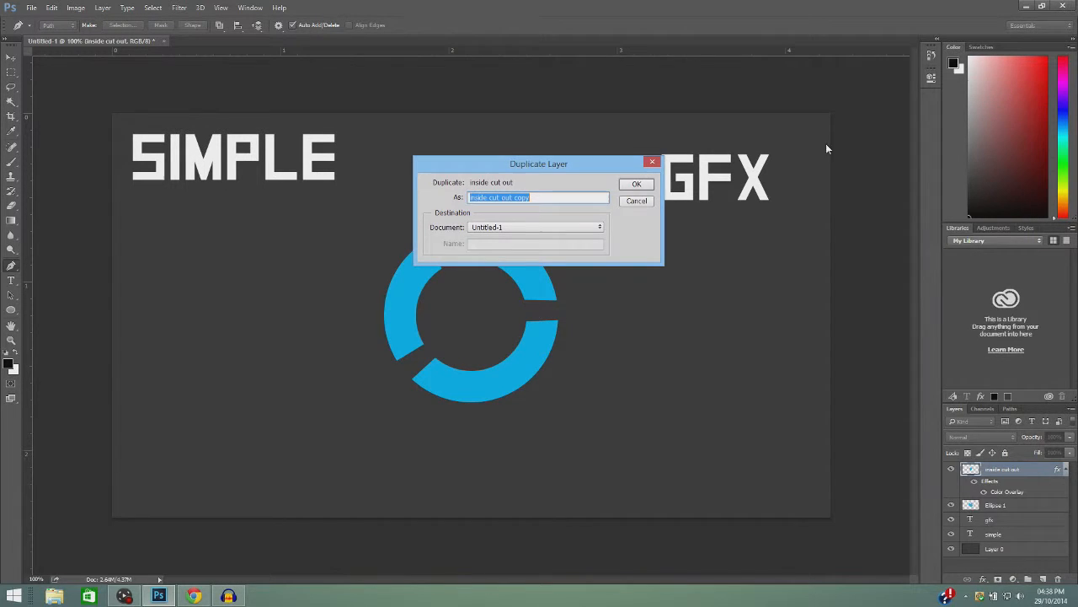
click(634, 180)
click(12, 57)
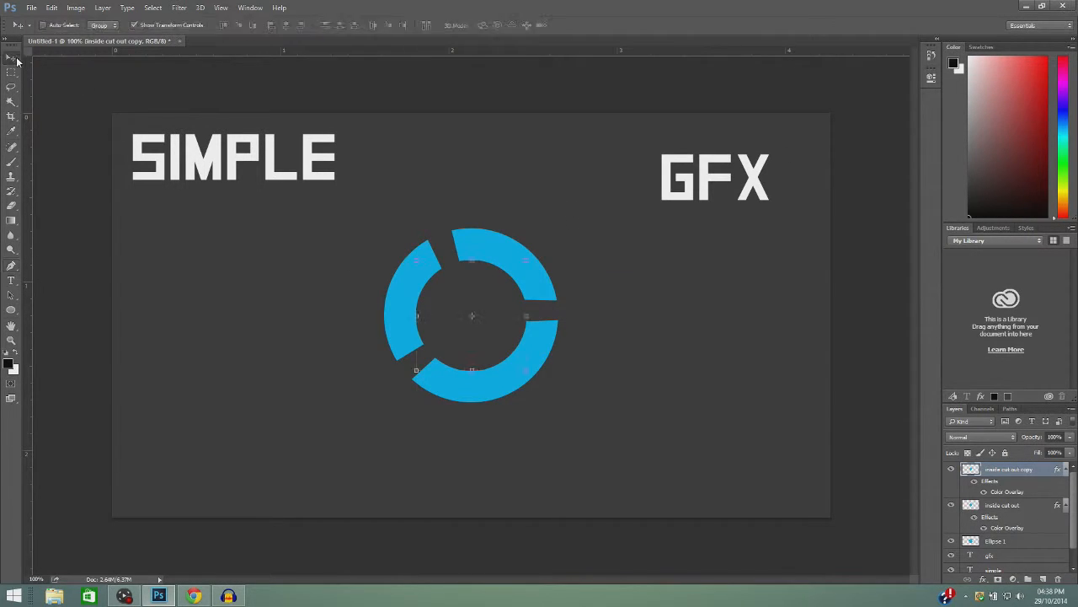
drag(469, 310, 260, 310)
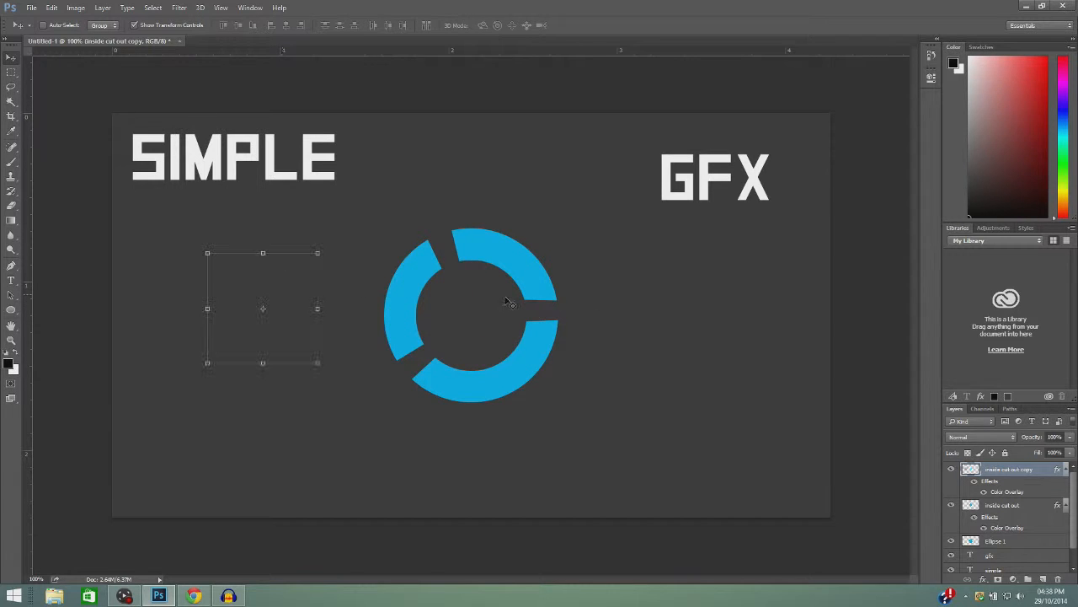
Change the Color Overlay of the inside cut out copy layer to bright red.
double_click(1048, 469)
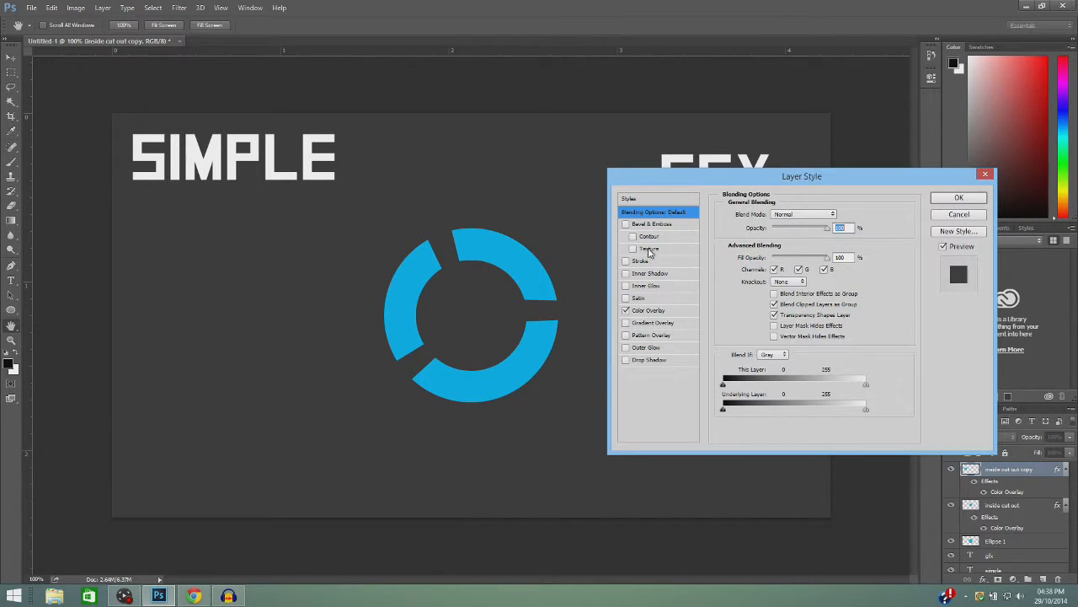
click(640, 310)
click(839, 214)
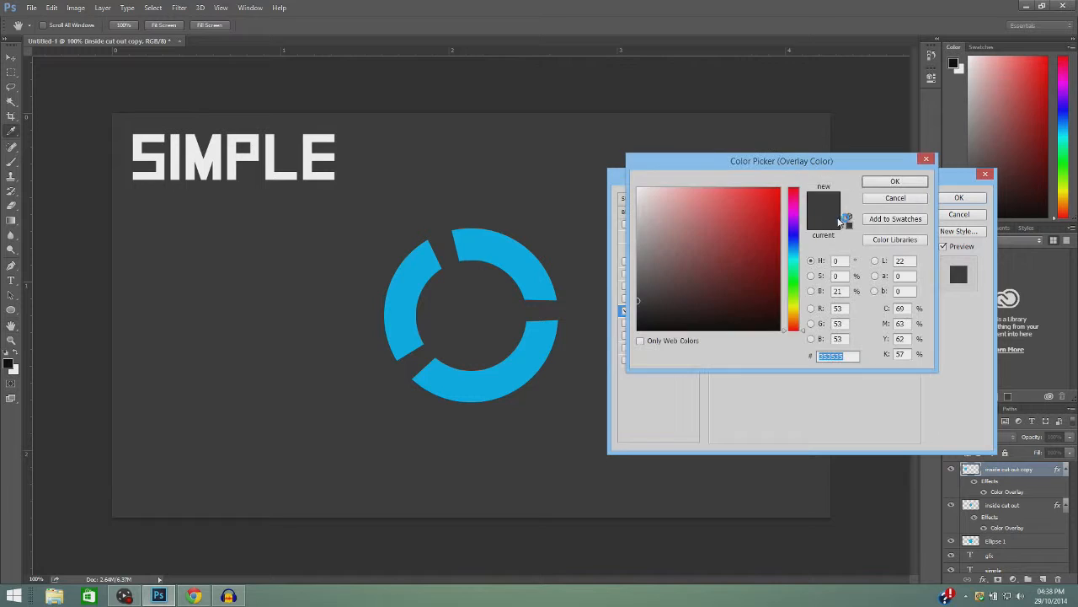
drag(758, 206, 781, 187)
click(896, 181)
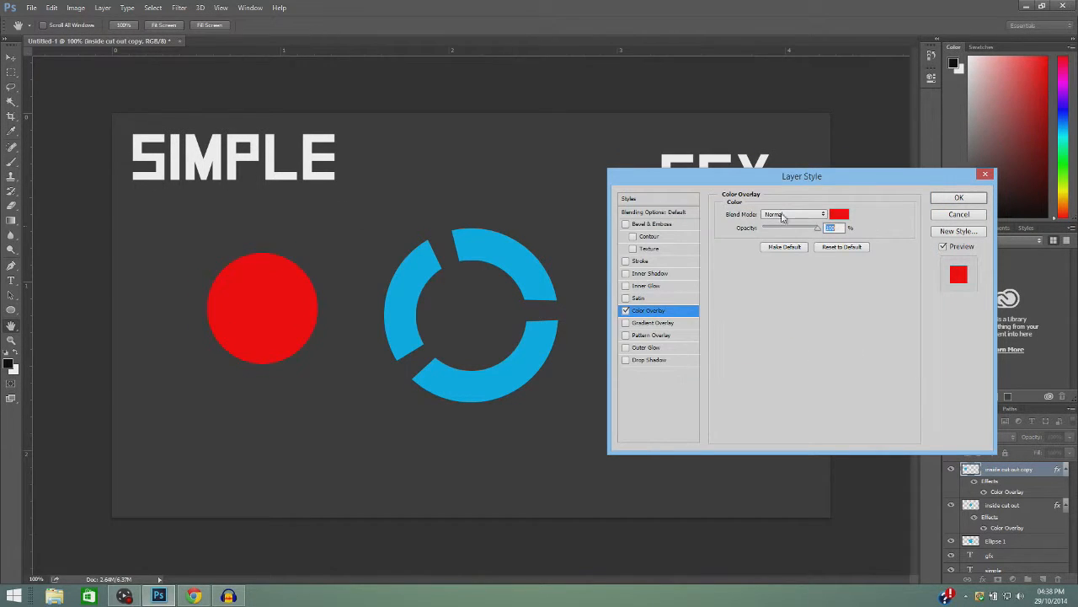
click(959, 197)
Scale the red circle proportionally to about 46.7% and place it over the outer edge of the ring's left segment.
key(v)
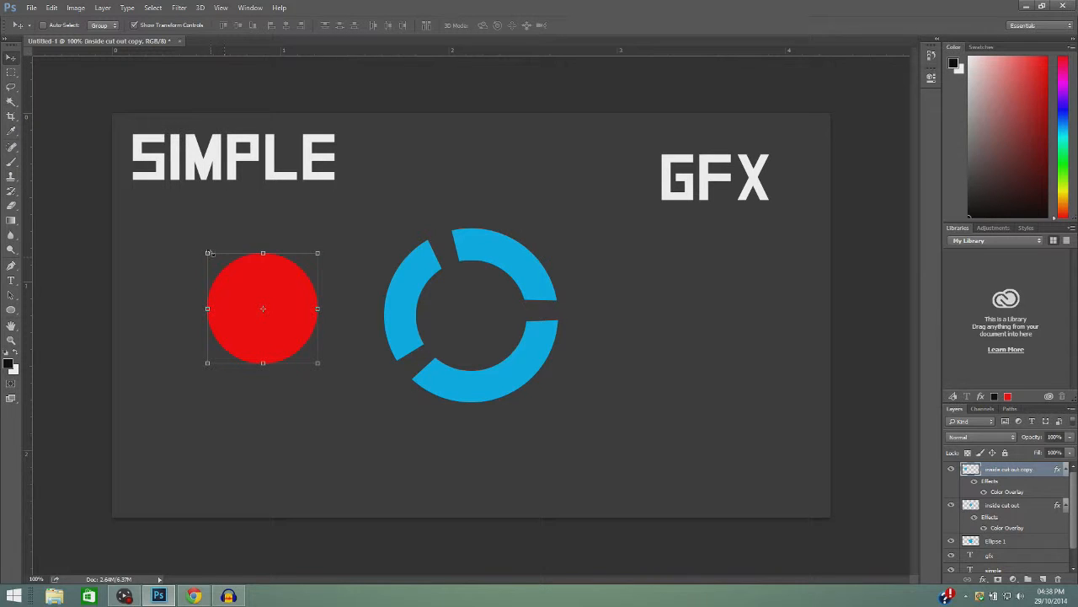
drag(206, 252, 287, 291)
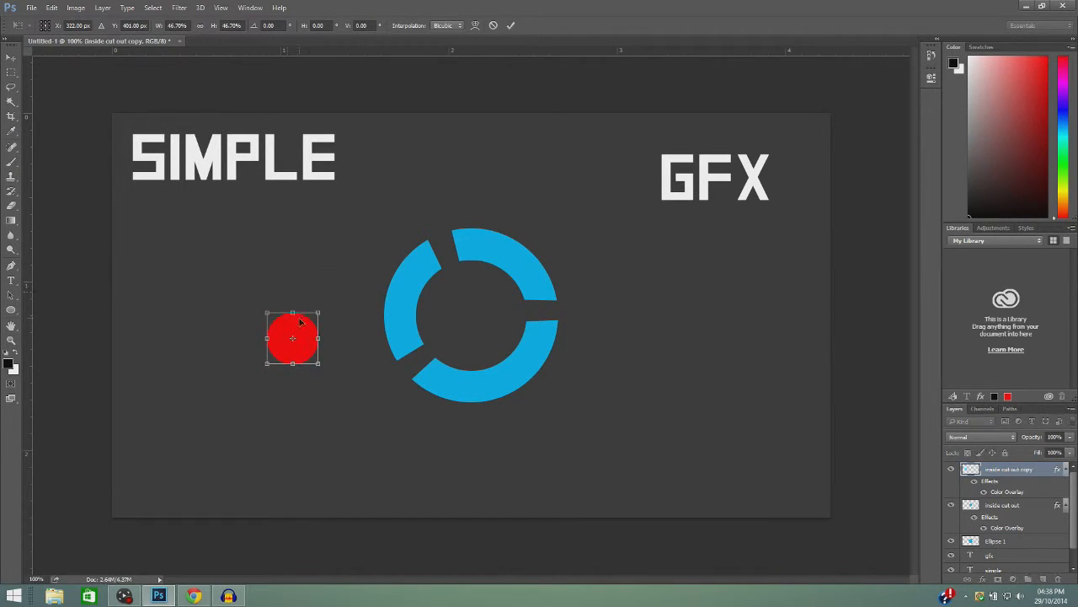
drag(301, 326, 392, 275)
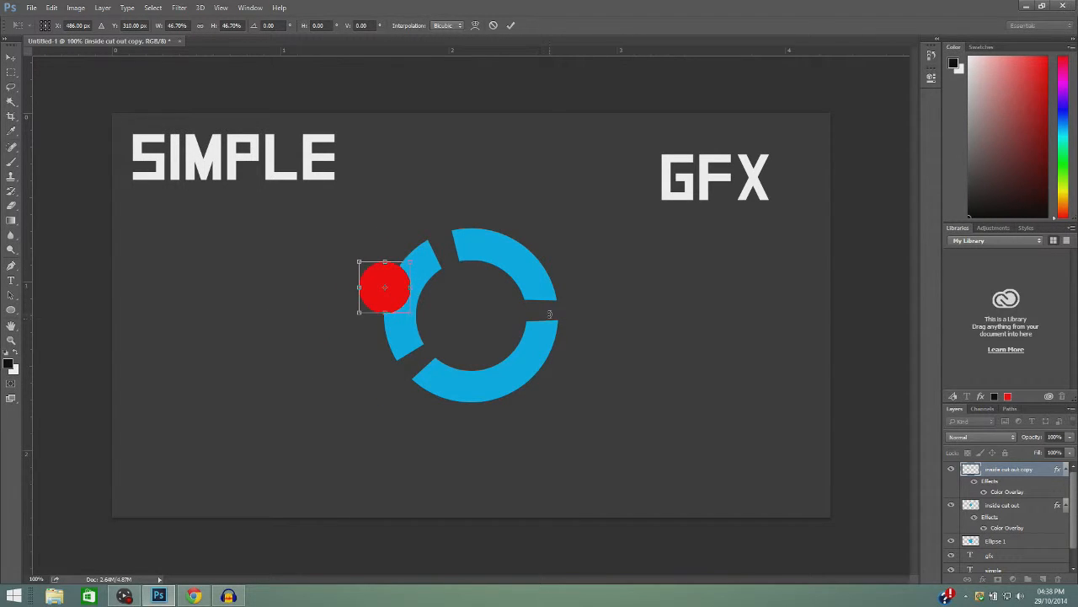
click(511, 25)
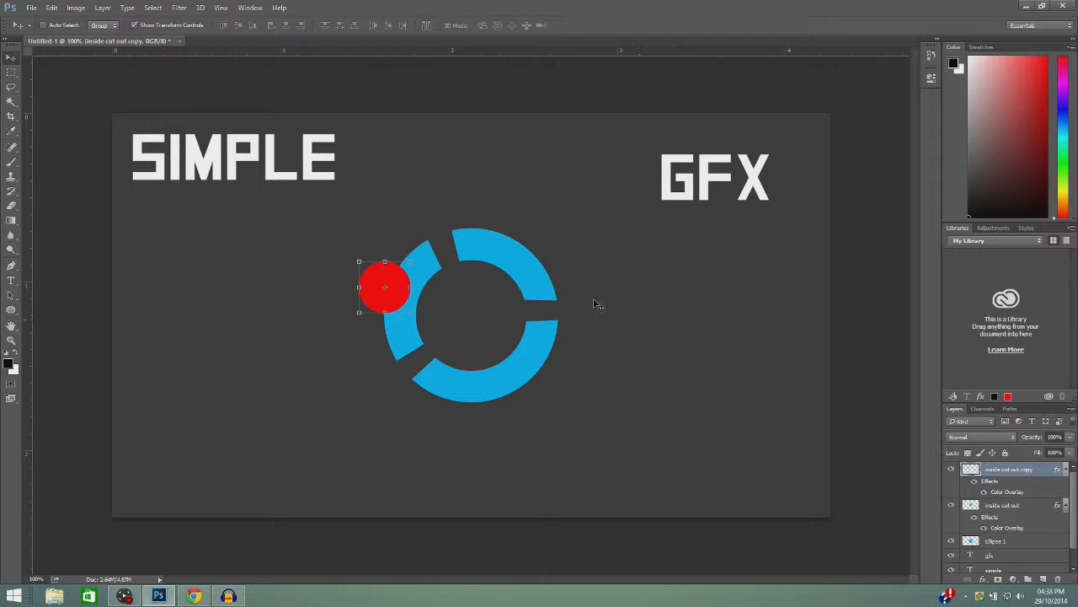
Check the reference logo on the desktop wallpaper, duplicate the small red circle's layer, and place the copy on the ring's upper-right segment.
click(1027, 7)
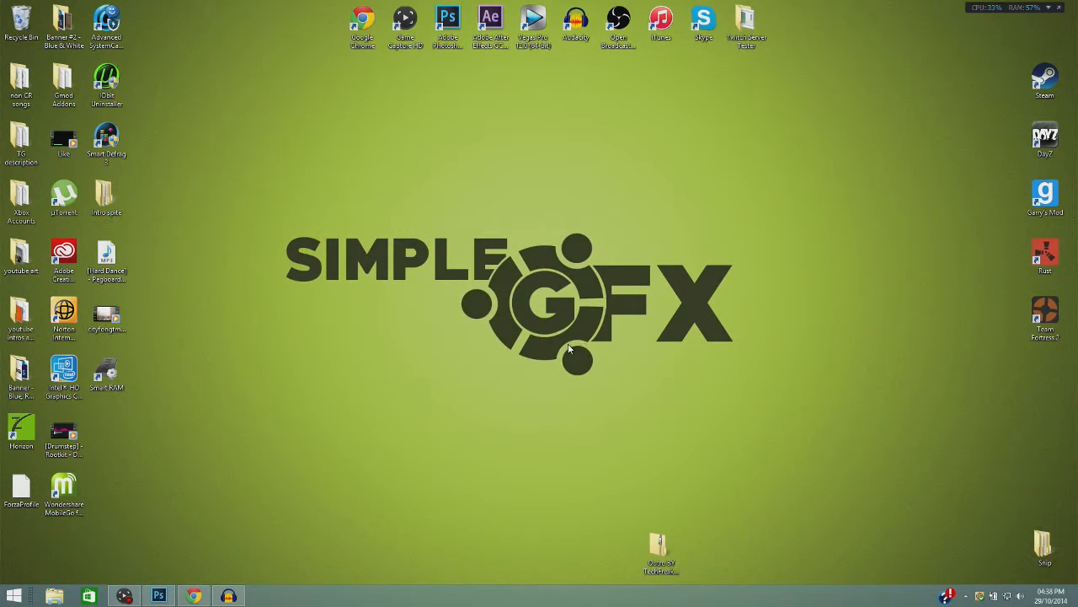
click(159, 595)
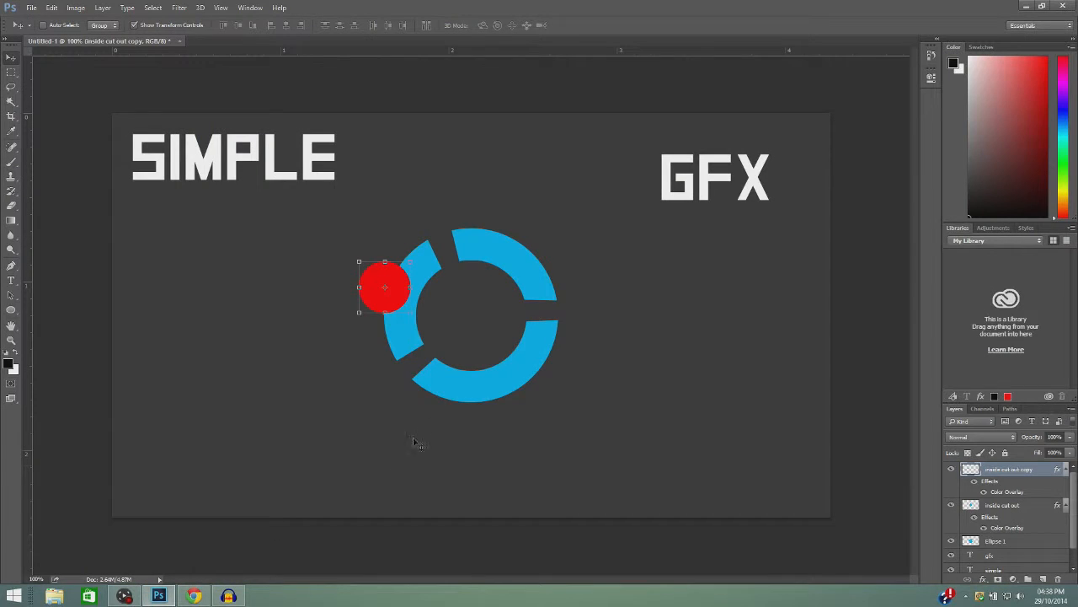
right_click(1046, 469)
click(969, 168)
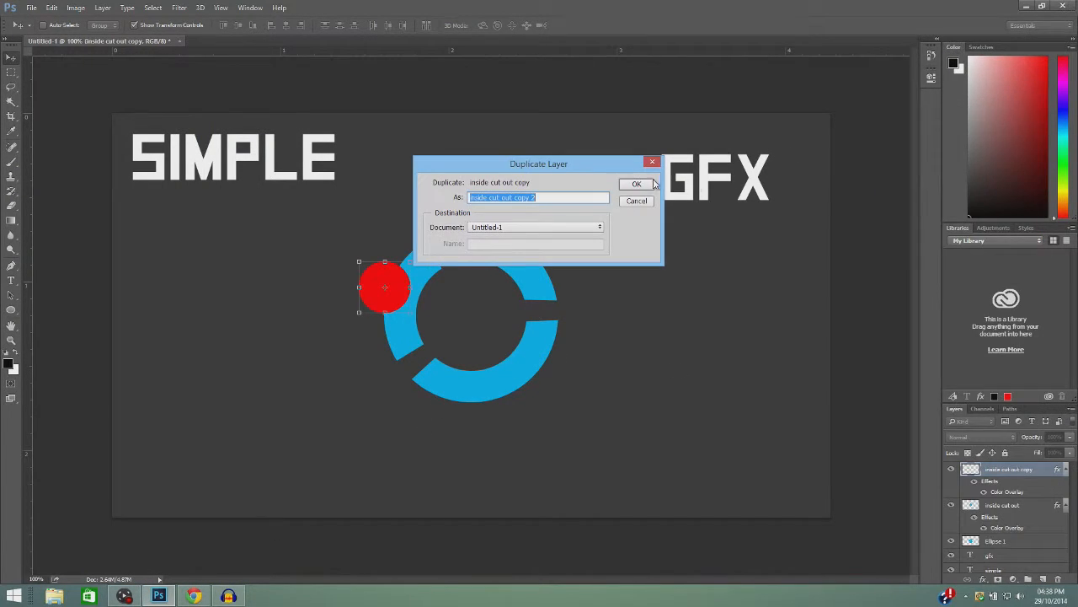
click(649, 183)
drag(389, 297, 532, 250)
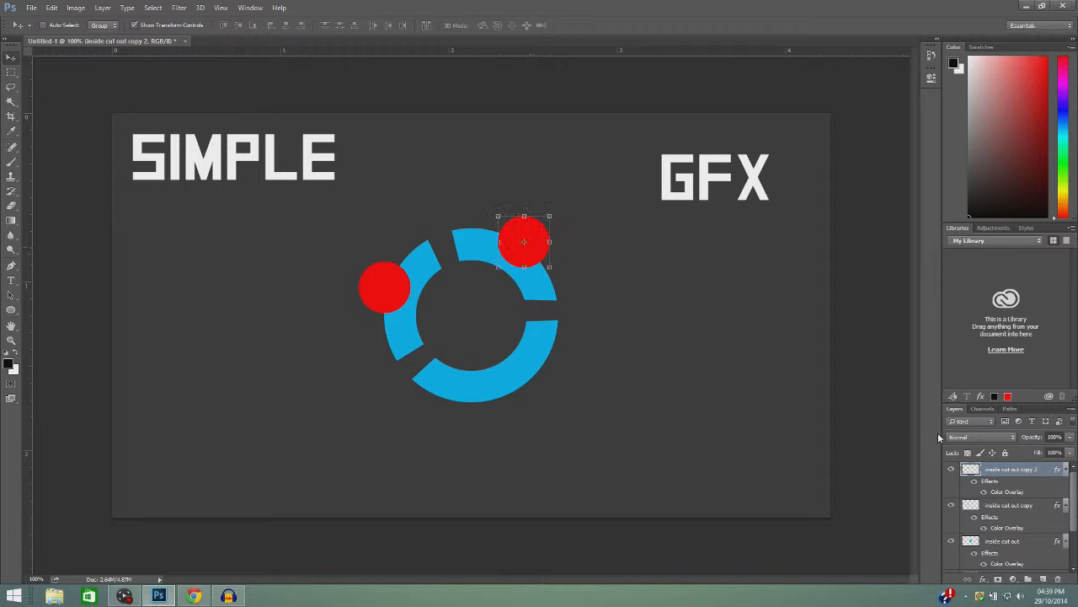
Duplicate the layer of the red circle on the ring's upper-right segment.
right_click(1048, 469)
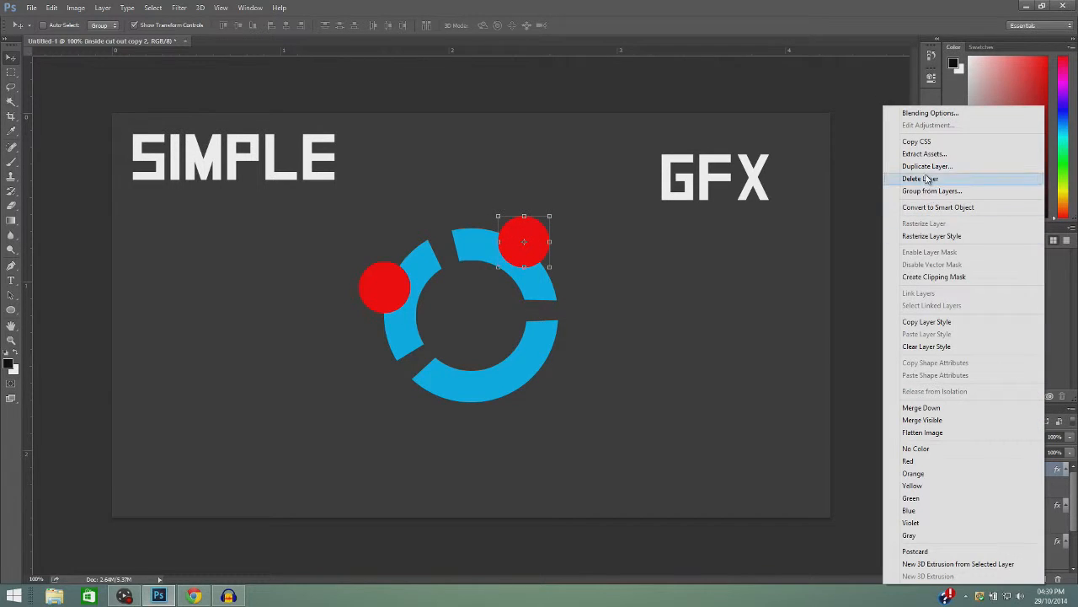
click(897, 174)
click(637, 184)
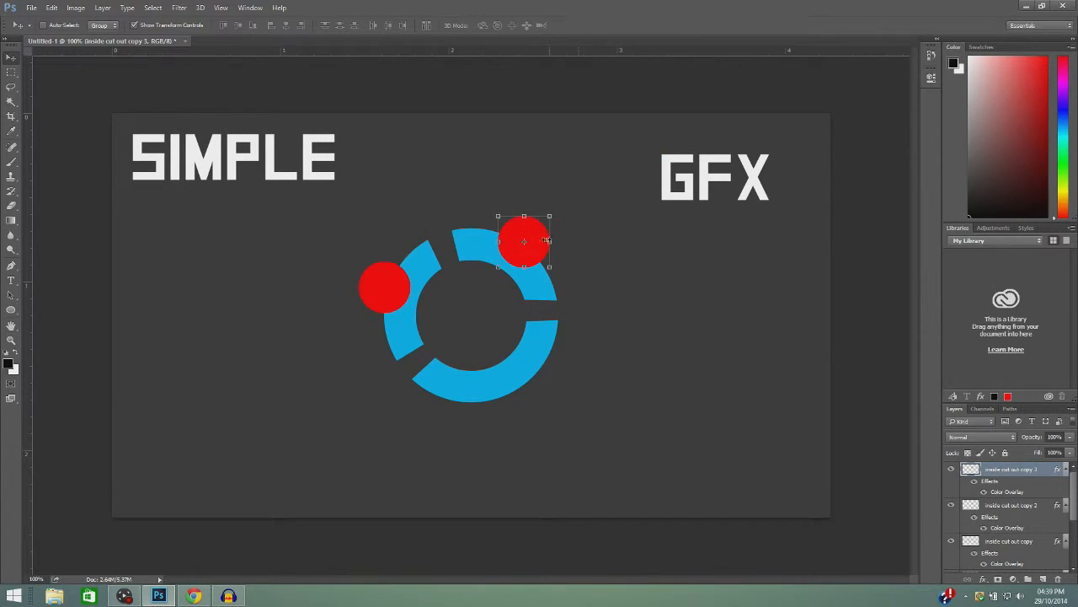
key(ctrl+t)
drag(546, 241, 553, 295)
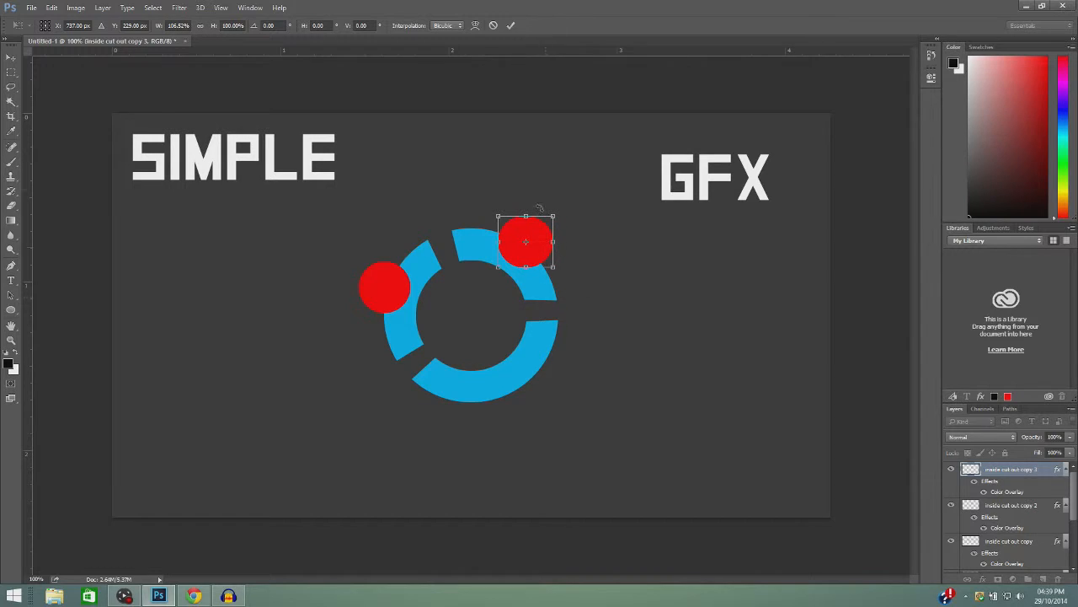
click(493, 26)
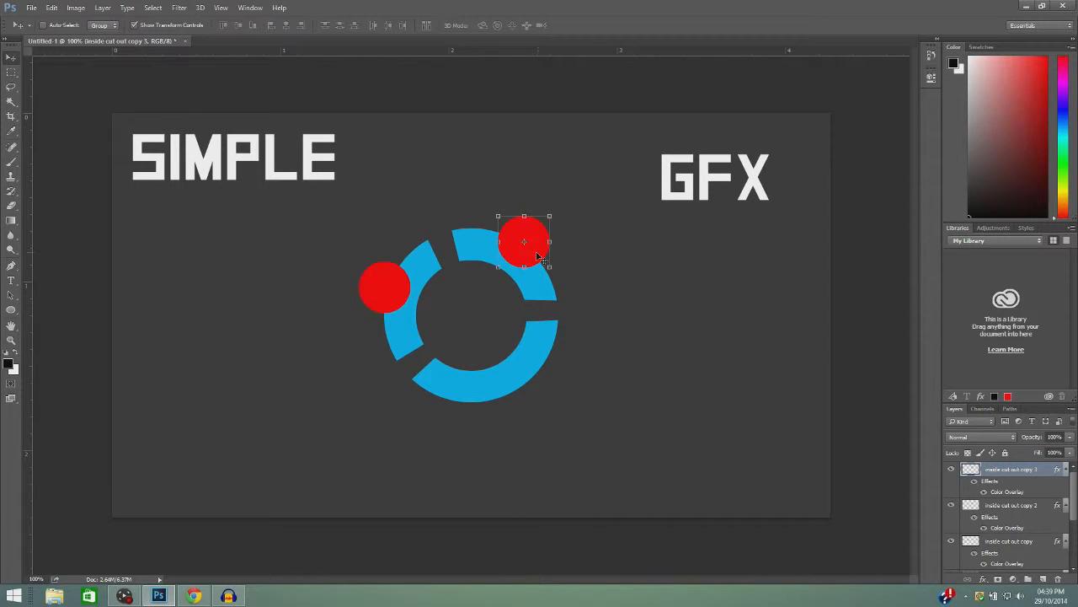
Move the duplicated red circle onto the outer edge of the ring's bottom segment.
drag(537, 255, 522, 406)
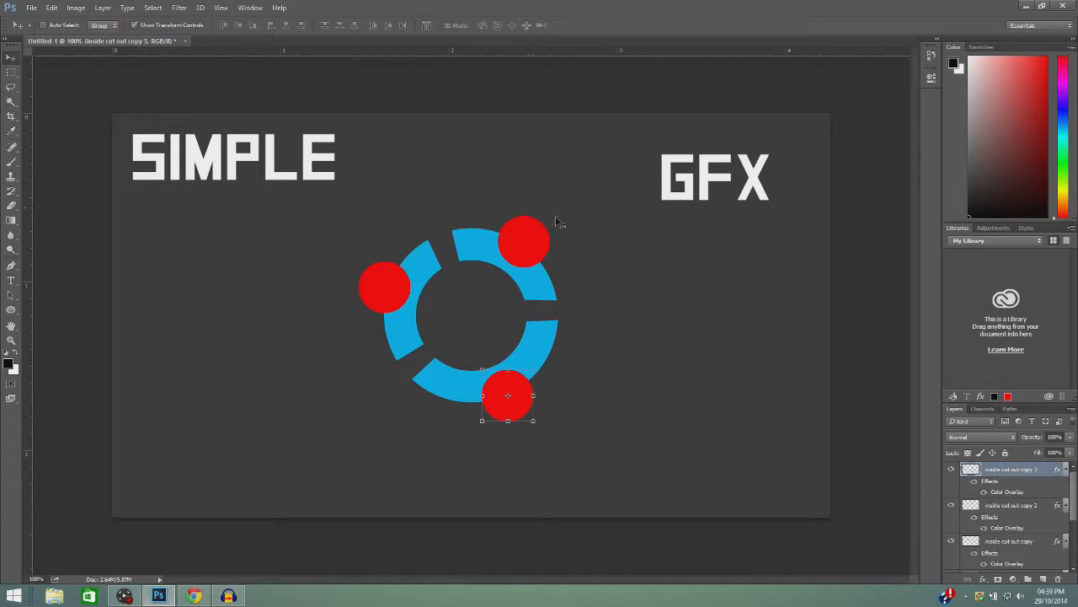
Change the Color Overlay of the inside cut out copy 3 layer to the canvas background's dark gray, #353535.
double_click(1048, 472)
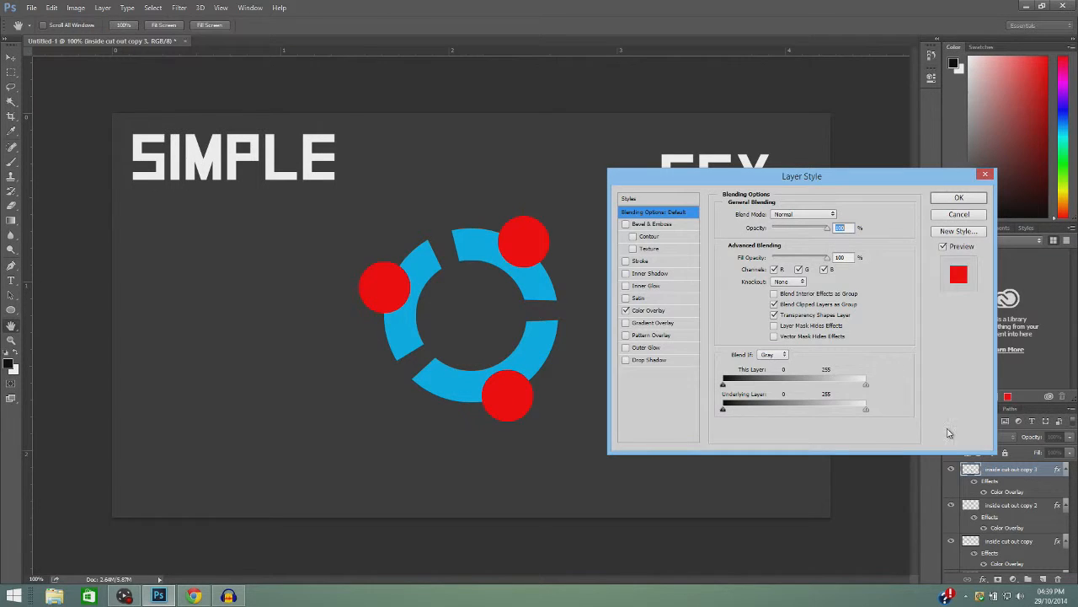
click(633, 310)
click(835, 215)
click(557, 171)
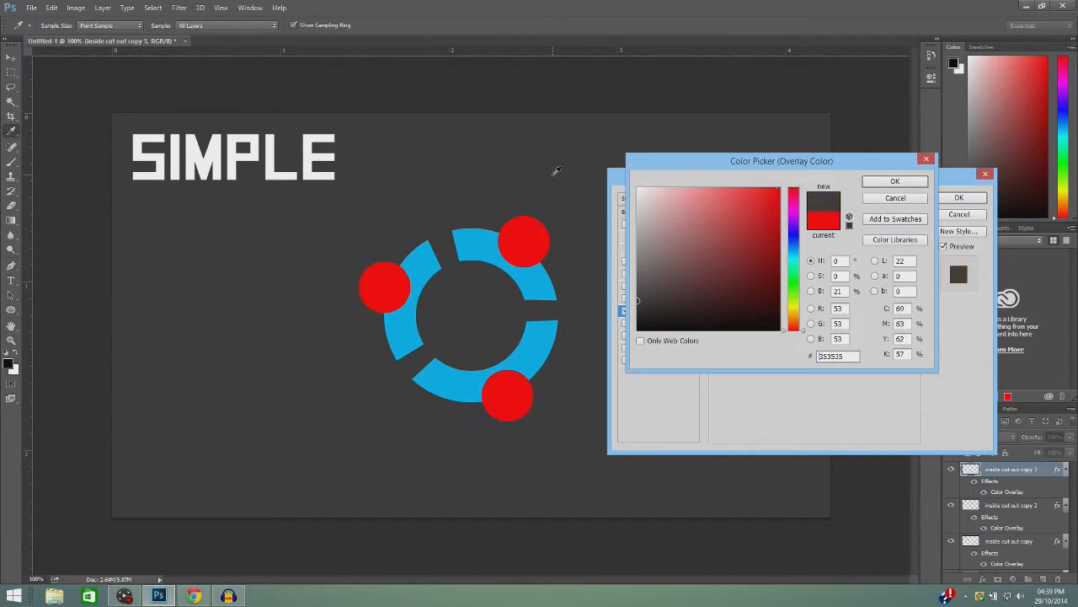
click(895, 182)
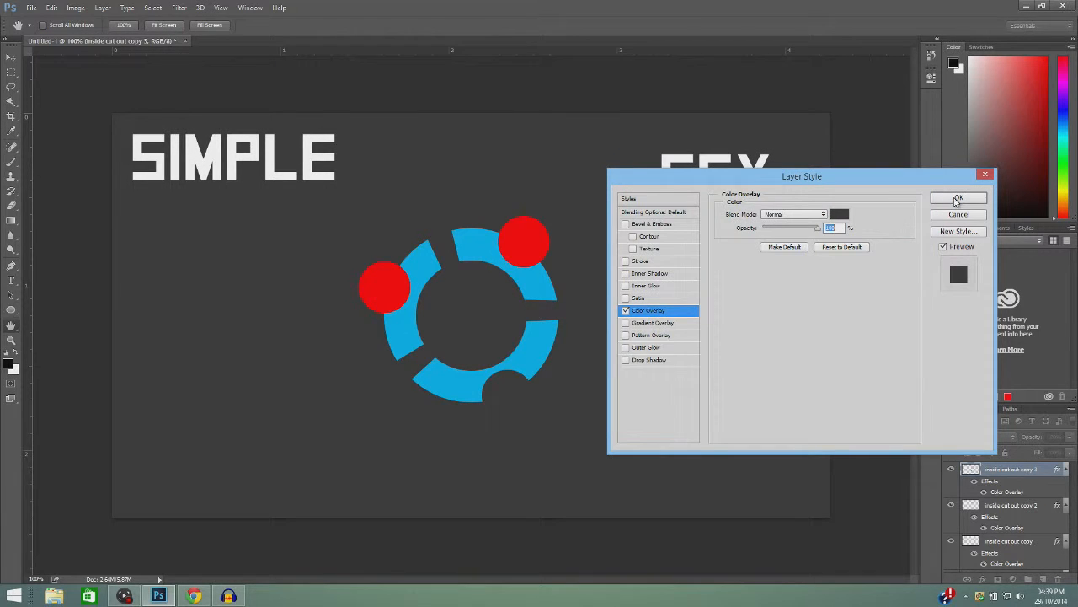
click(958, 198)
Match the Color Overlay of the inside cut out copy 2 layer to the dark gray sampled from the canvas background.
double_click(1046, 508)
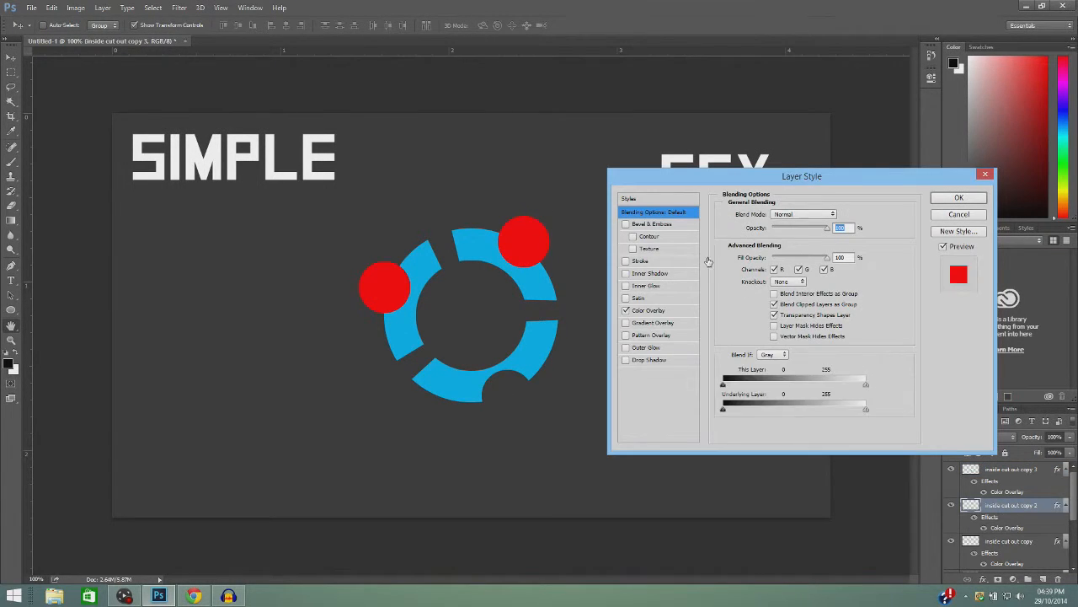
click(656, 311)
click(842, 217)
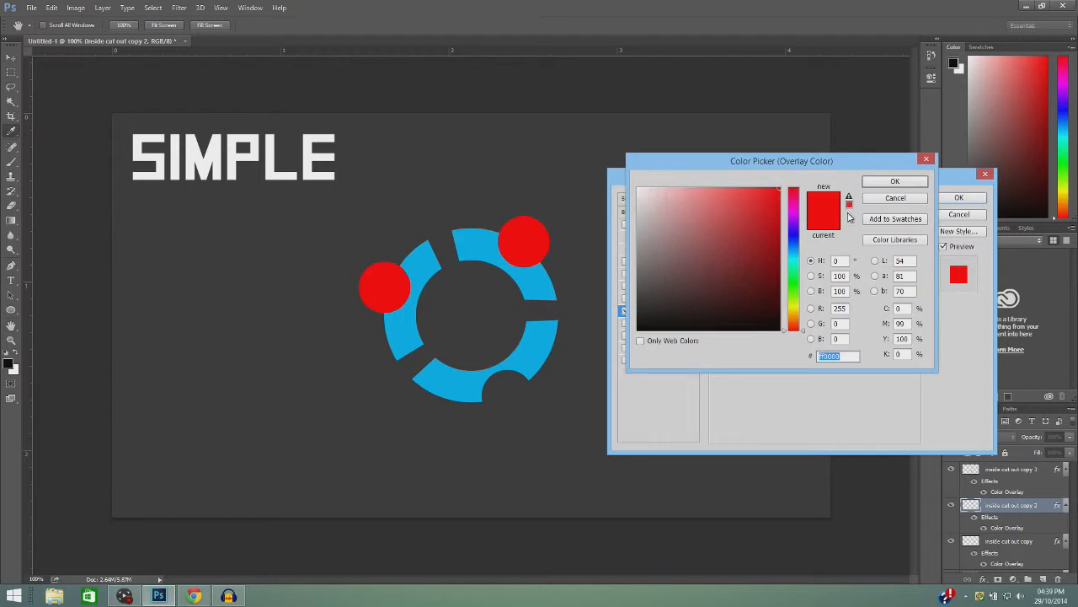
click(424, 174)
click(895, 181)
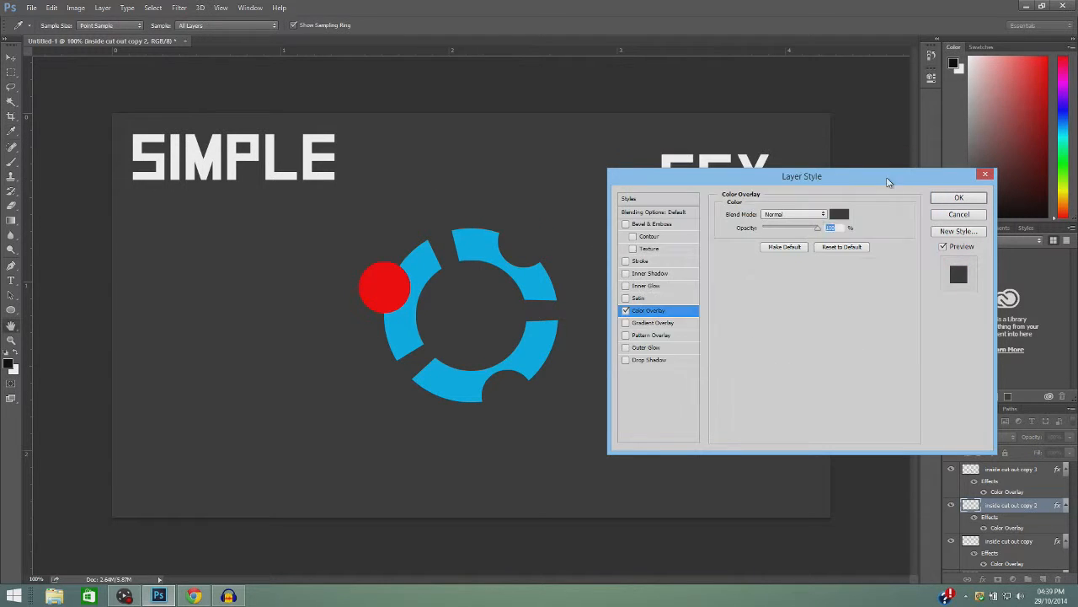
click(958, 198)
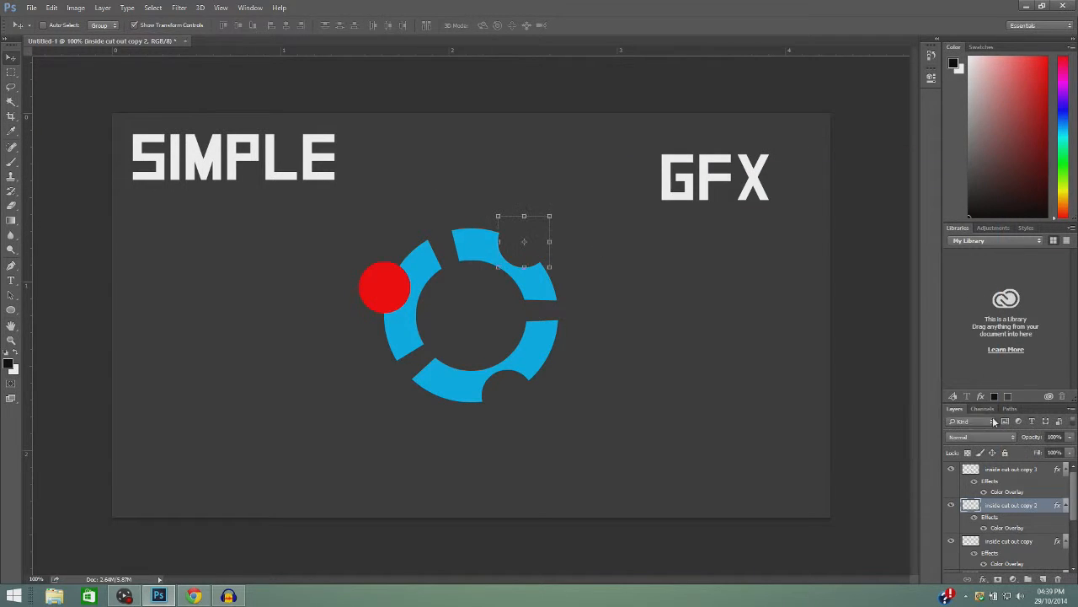
Set the Color Overlay of the inside cut out copy layer to the background's dark gray, #353535, so the left circle becomes a cutout.
double_click(1041, 542)
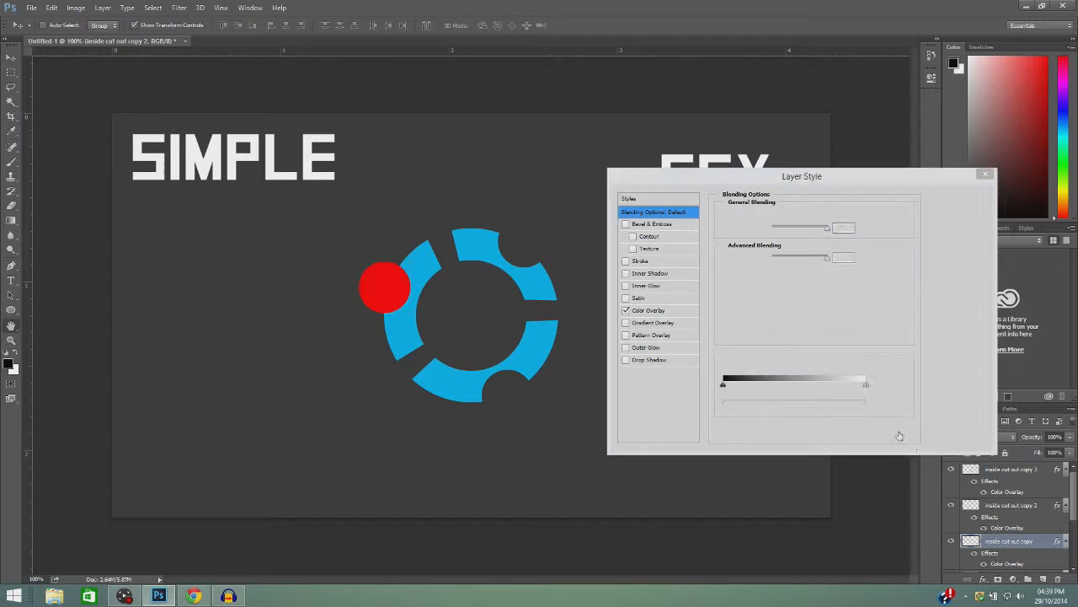
click(653, 311)
click(839, 214)
click(568, 174)
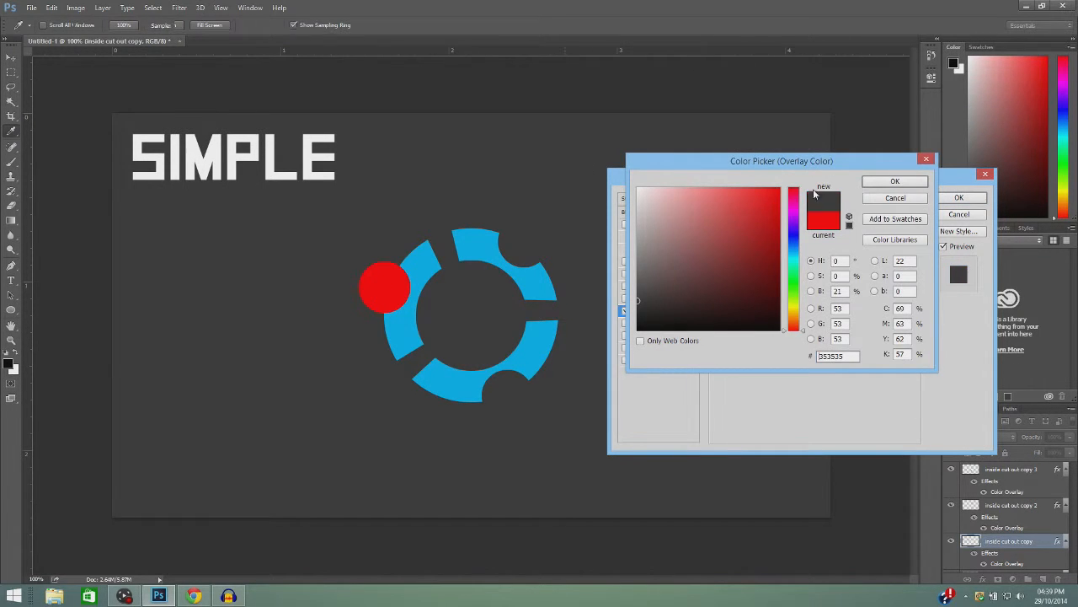
click(895, 182)
click(958, 197)
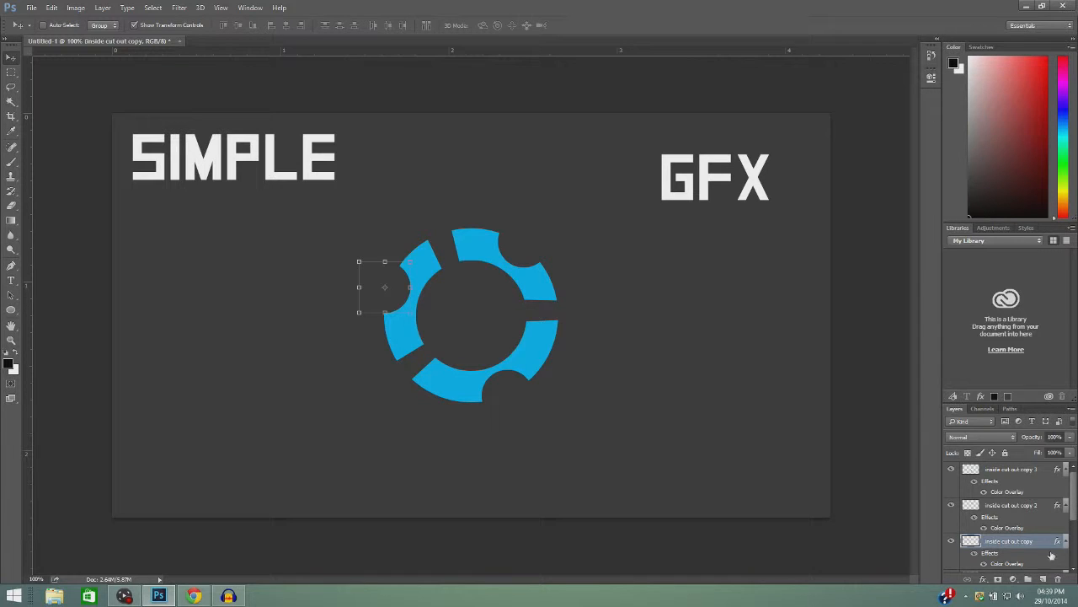
Add an empty layer at the top of the layer stack and duplicate the inside cut out copy 3 layer.
click(1025, 473)
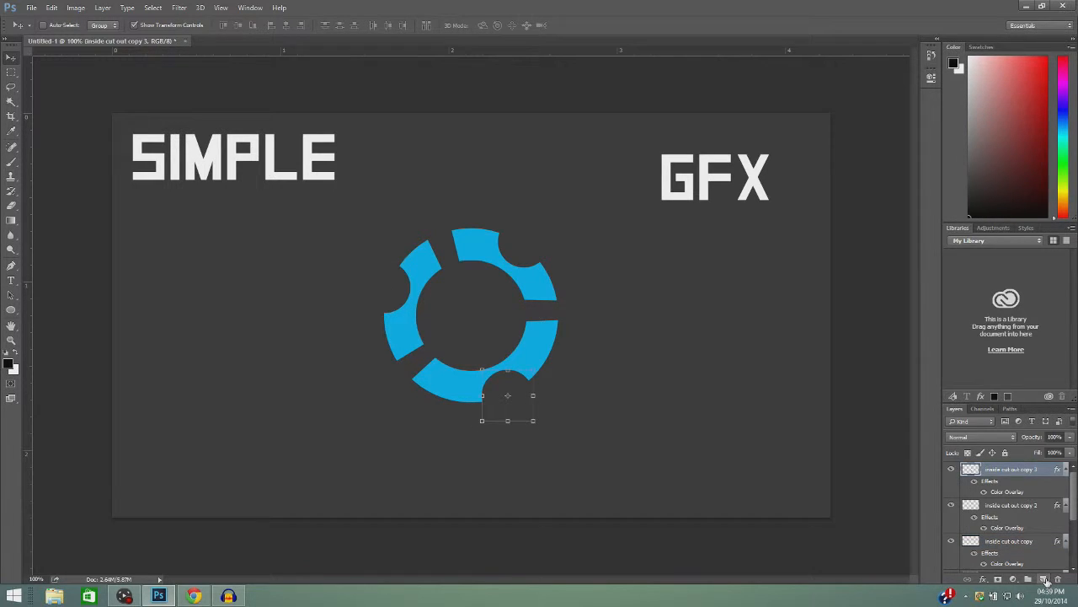
click(1043, 579)
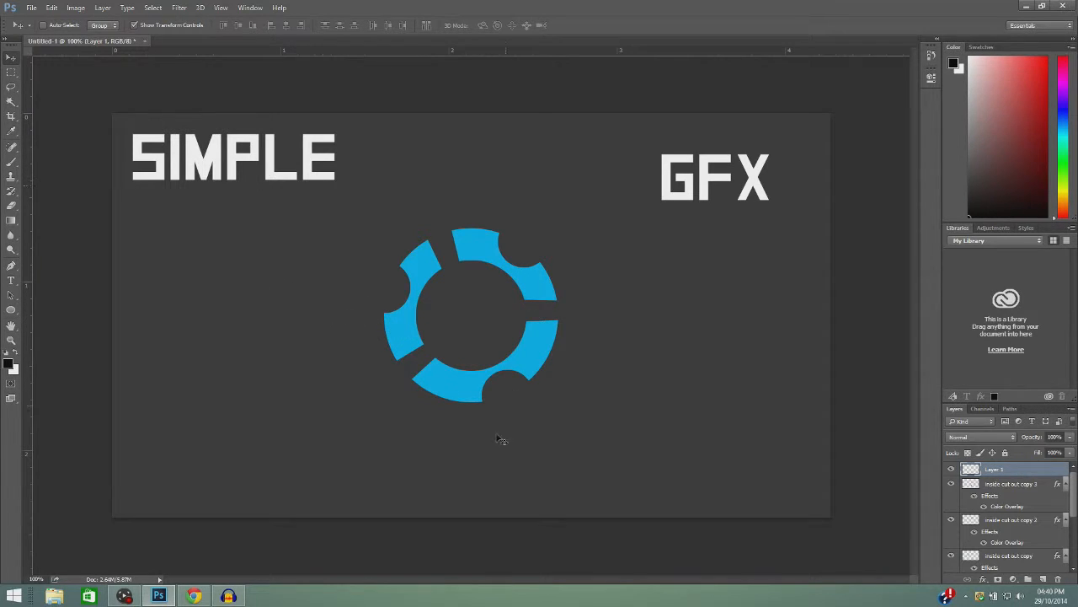
right_click(1048, 484)
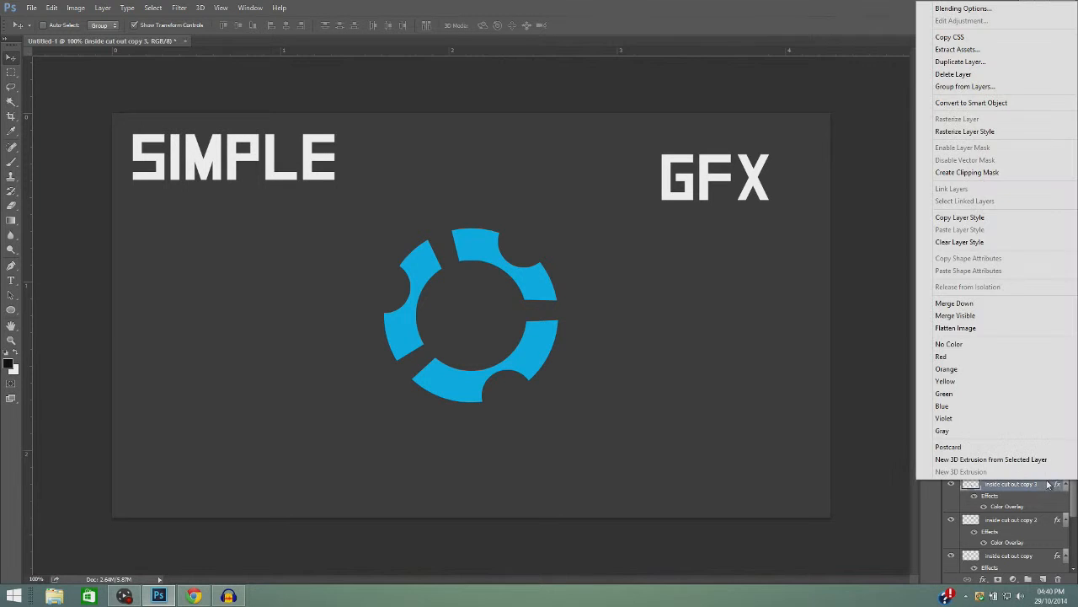
click(956, 63)
click(633, 187)
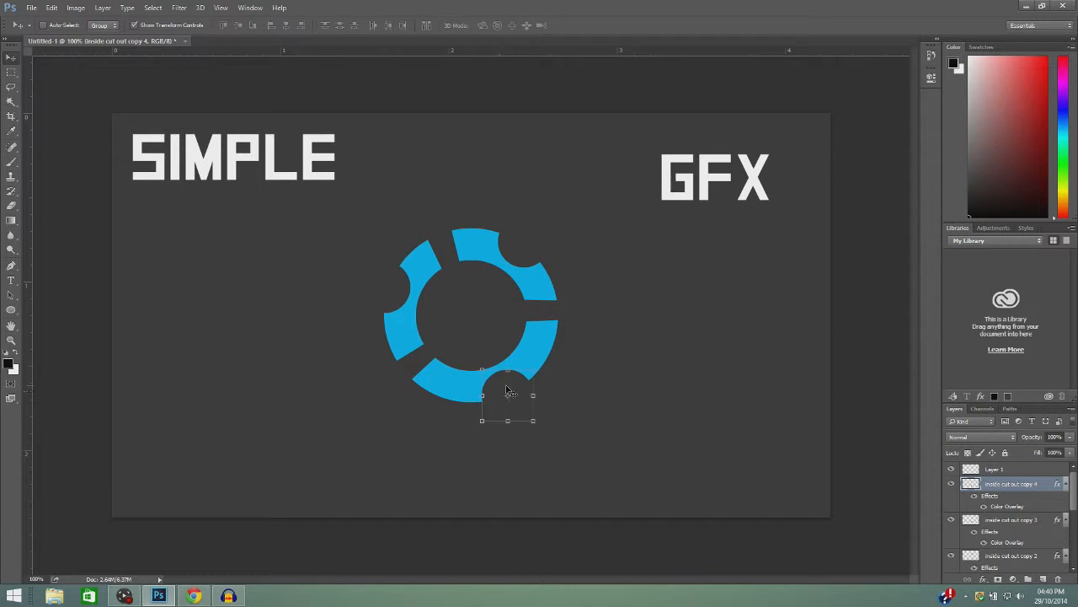
Move the duplicated circle to the lower-left end of the ring's bottom segment and change its Color Overlay to dark red.
drag(508, 395, 415, 376)
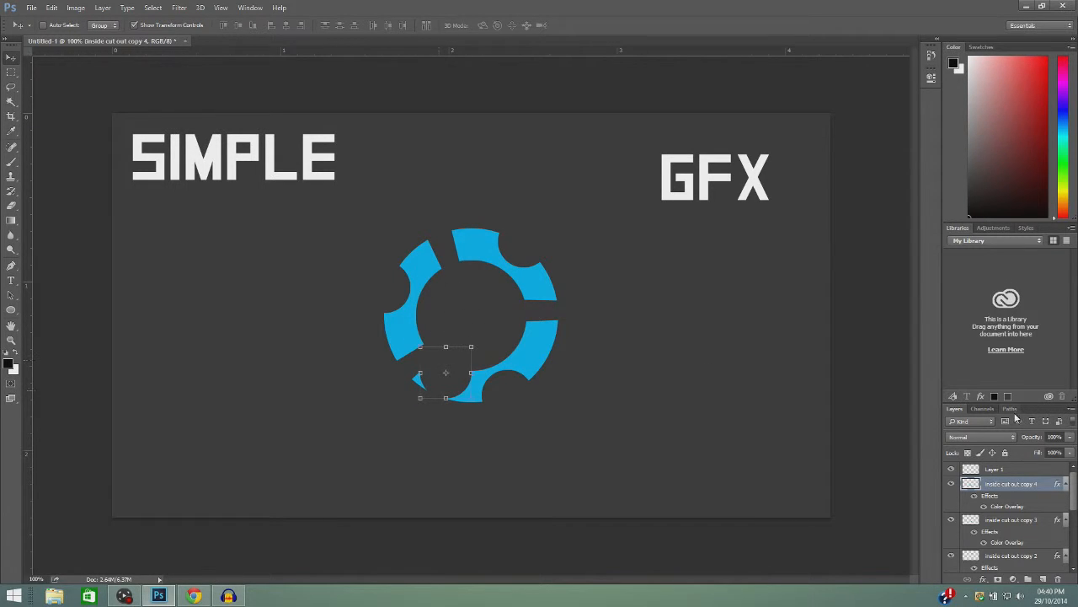
double_click(1049, 486)
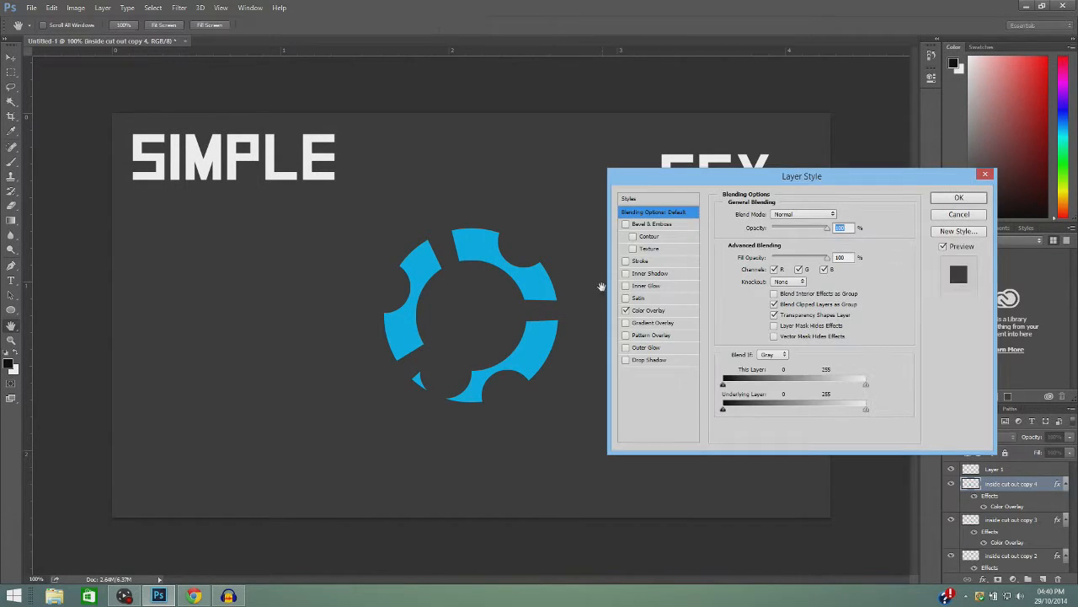
click(648, 311)
click(840, 214)
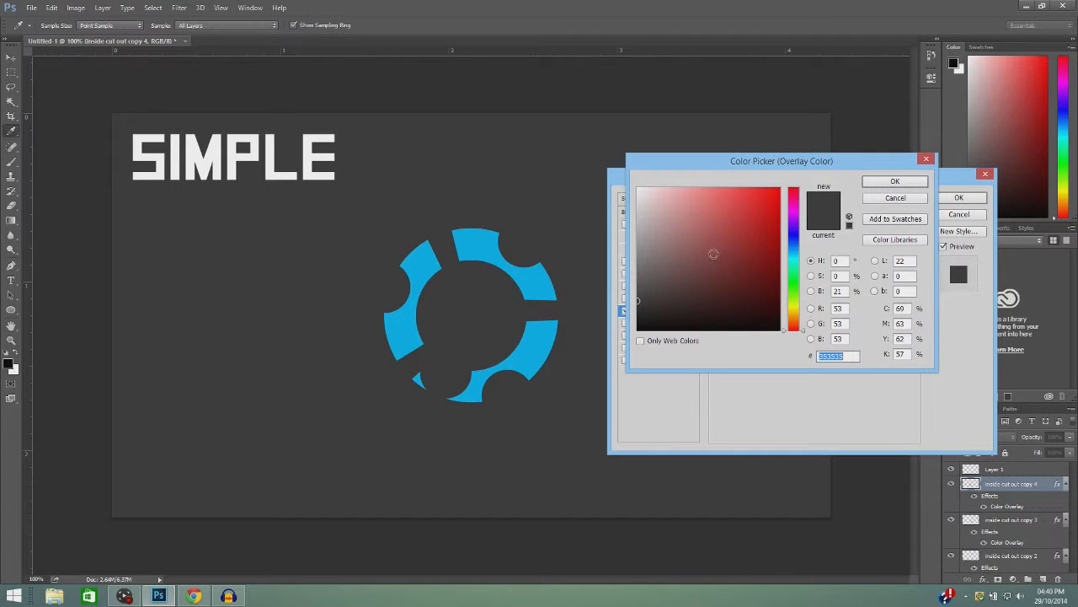
click(757, 224)
click(880, 187)
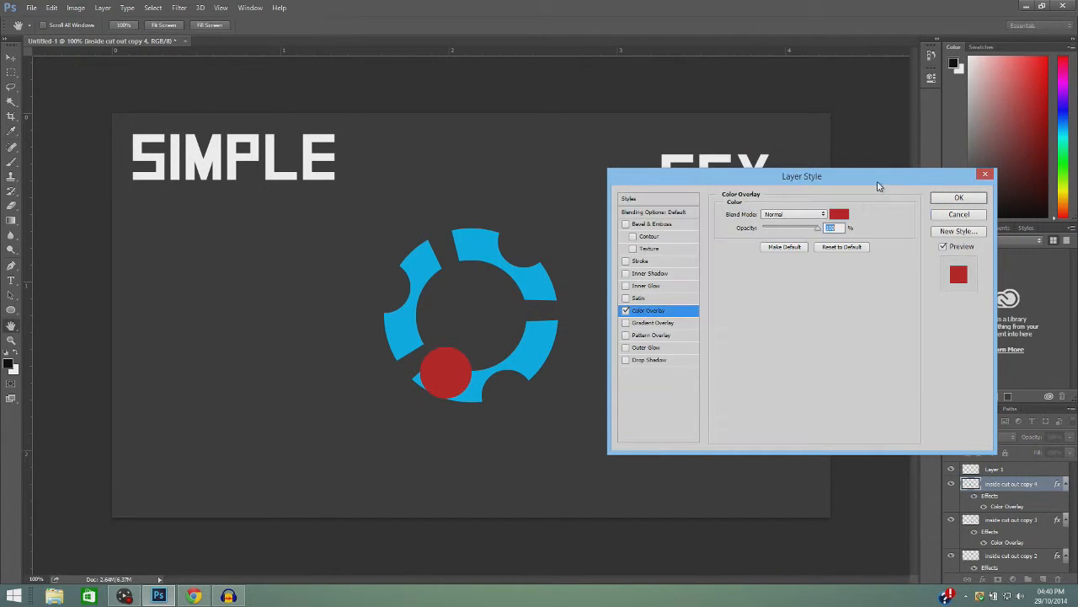
click(950, 200)
Move the dark red circle into the left segment's cutout and scale it proportionally to about 82.6%.
key(v)
drag(457, 370, 389, 282)
key(ctrl+t)
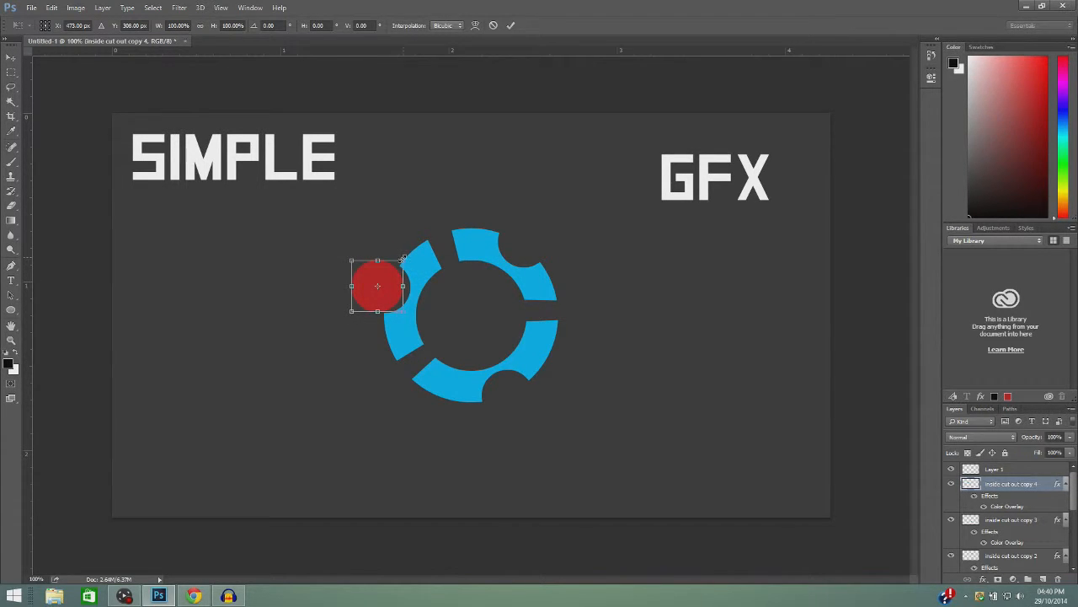
drag(401, 257, 388, 286)
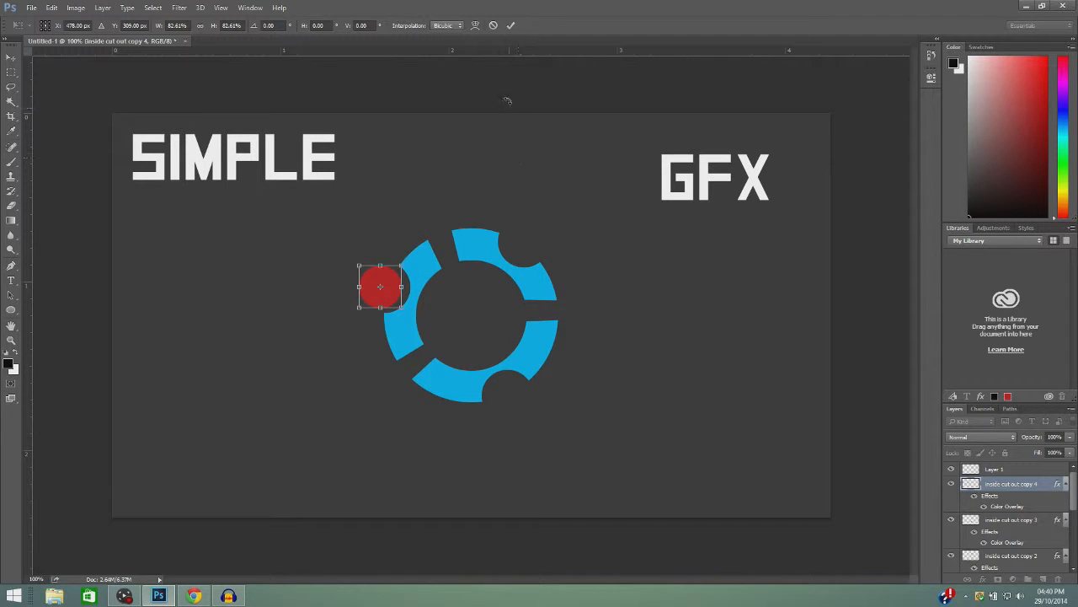
click(511, 25)
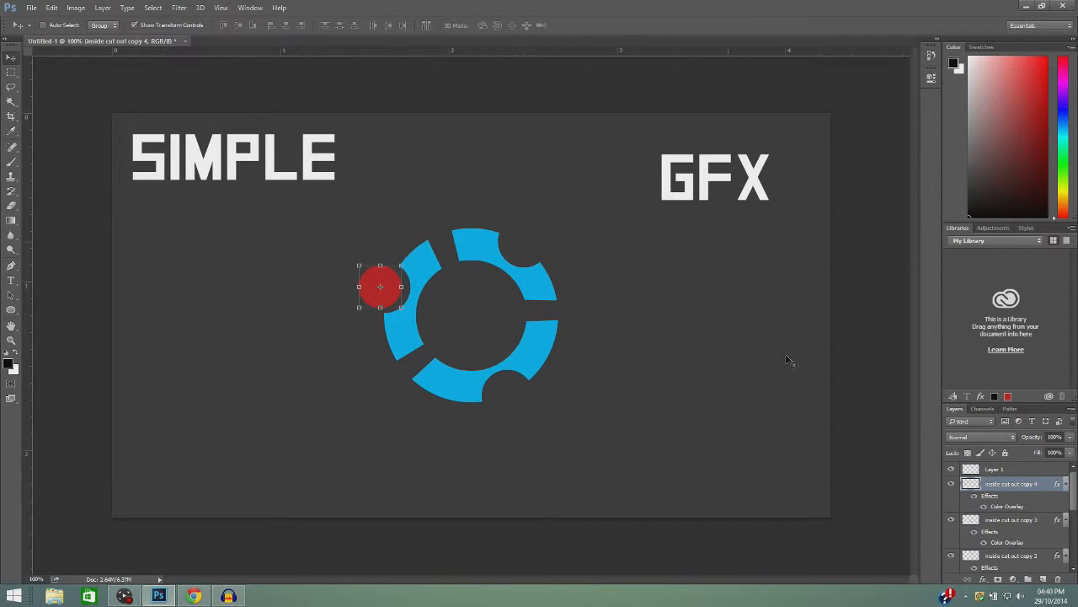
Check the circle size and spacing in the reference logo on the desktop wallpaper, then return to Photoshop.
click(1011, 472)
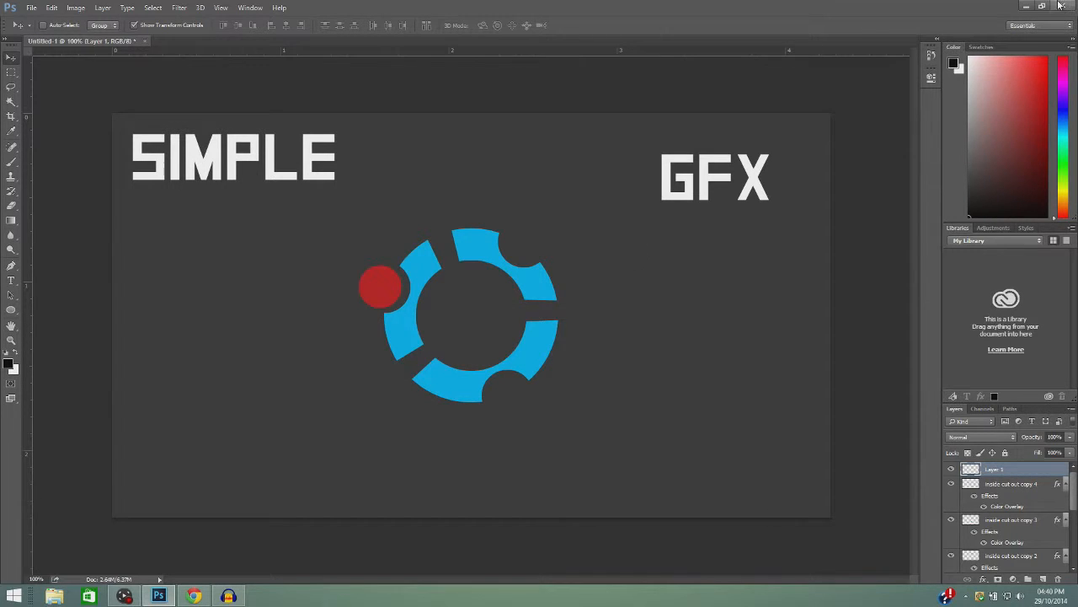
click(1025, 6)
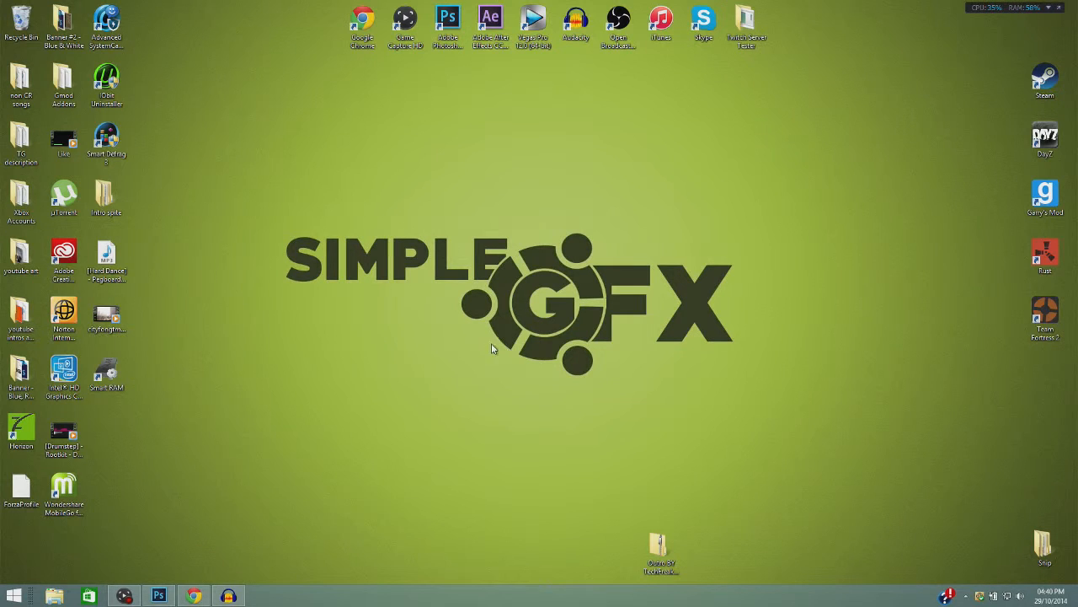
click(201, 599)
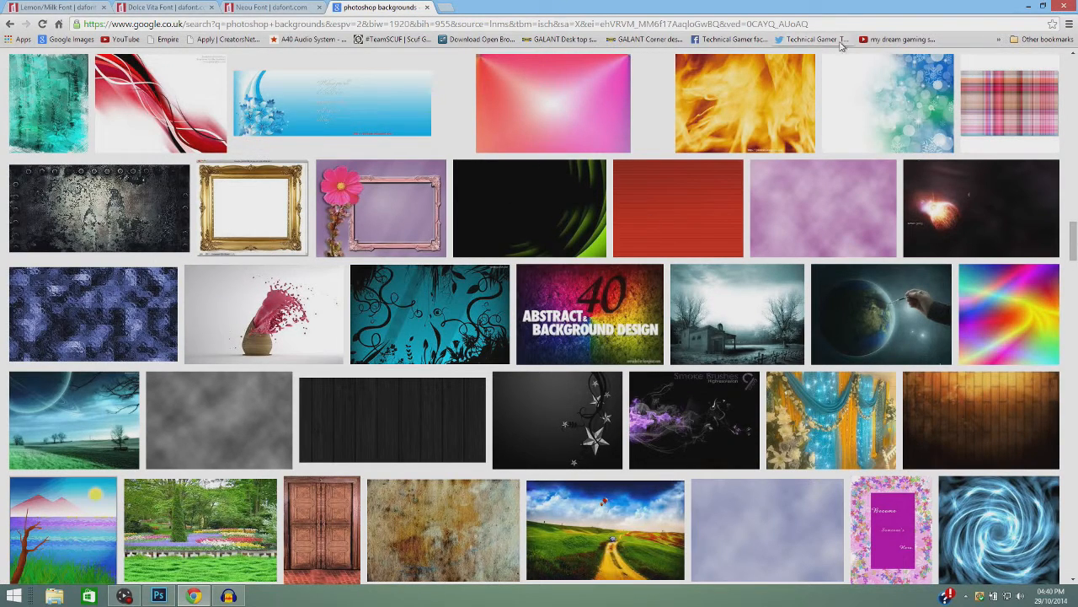
click(1029, 5)
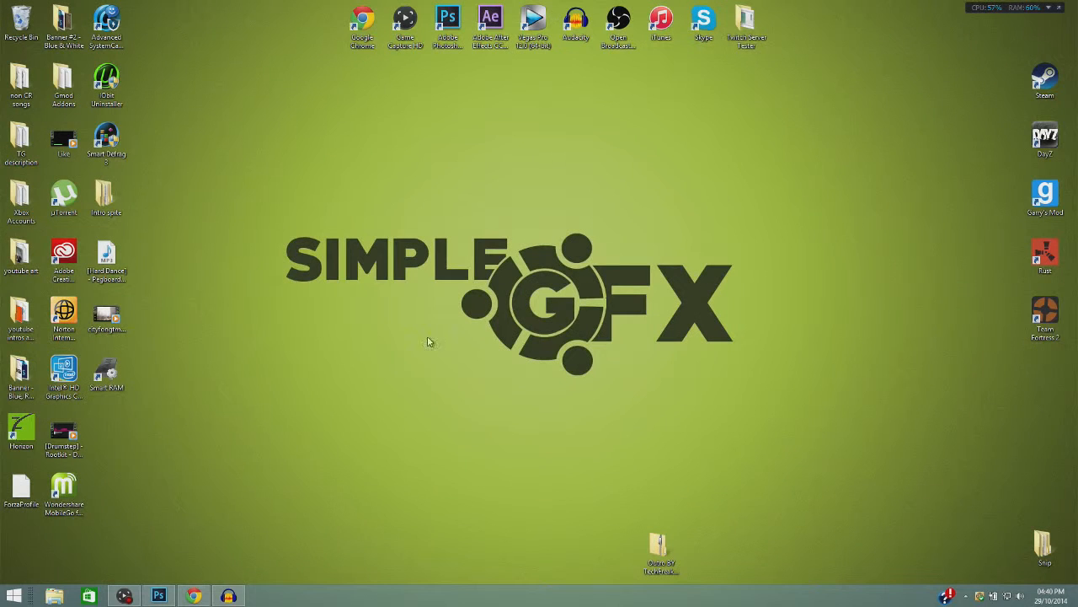
click(167, 592)
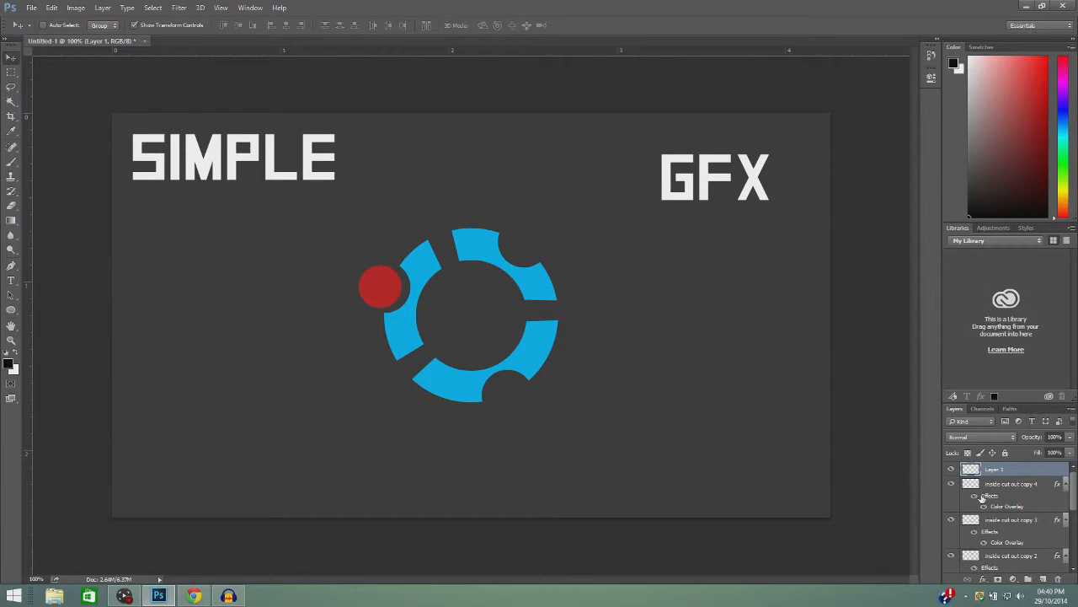
Scale the dark red circle down slightly further, keeping it within the left segment's cutout with an even gap.
click(1021, 487)
key(ctrl+t)
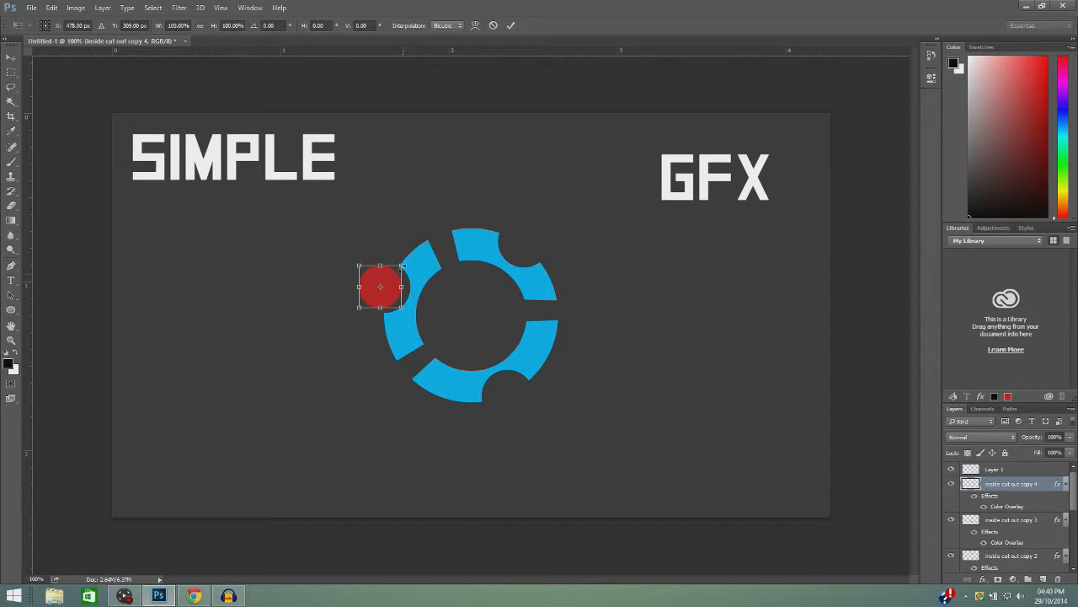
drag(399, 266, 394, 287)
click(510, 25)
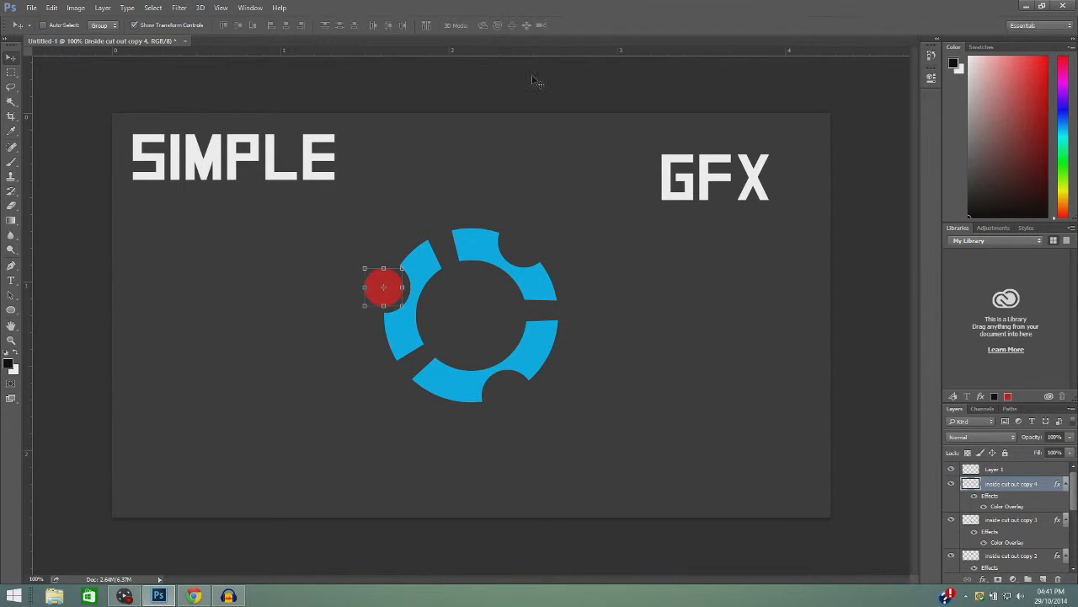
Duplicate the red circle from the left segment and place the copy in the upper-right segment's cutout with an even gap.
click(1015, 469)
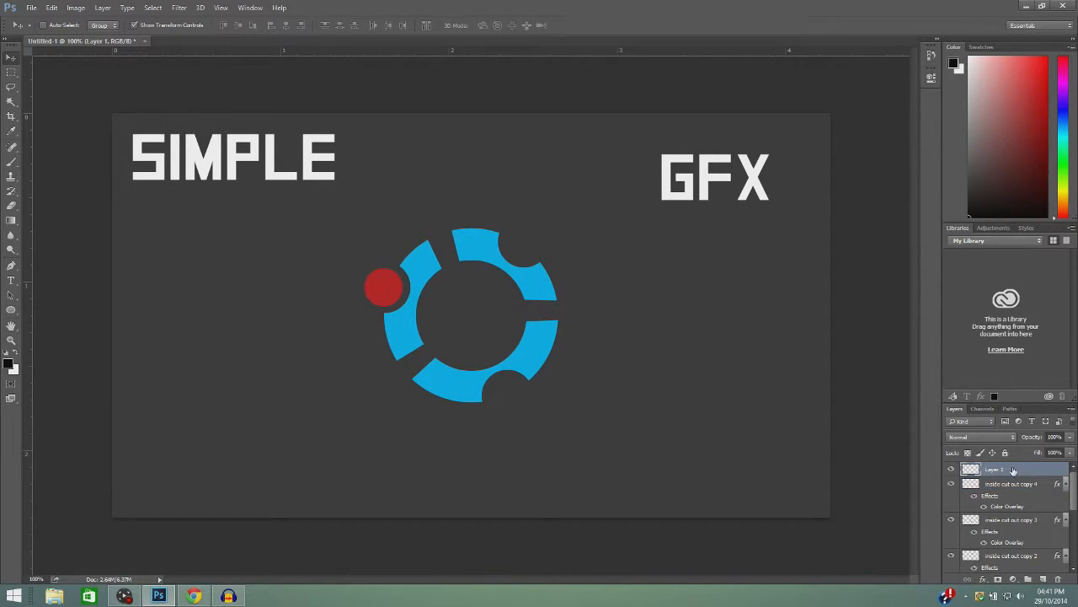
right_click(1053, 487)
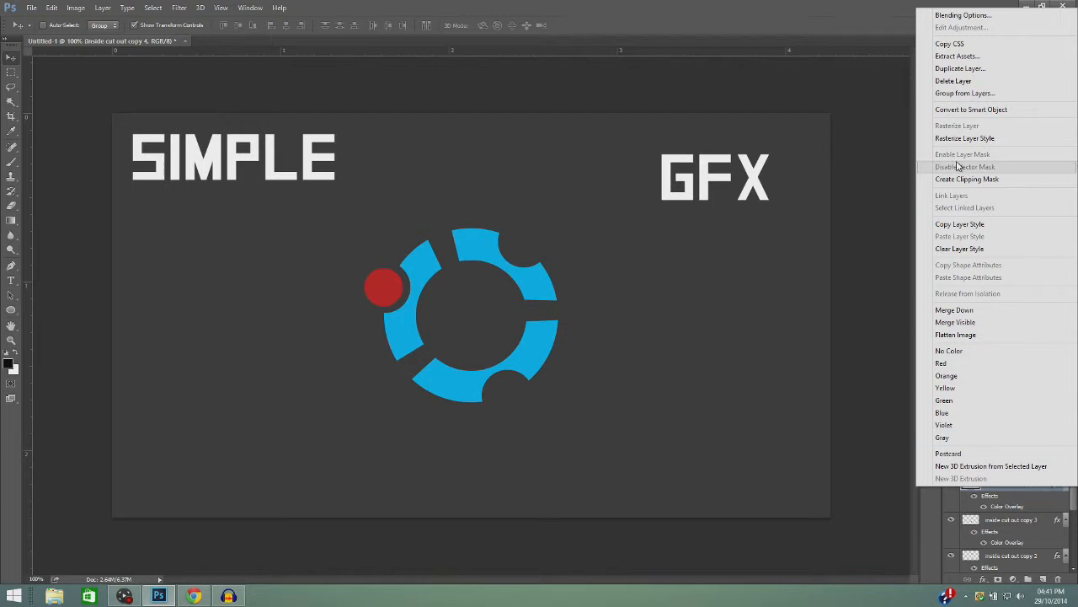
click(965, 69)
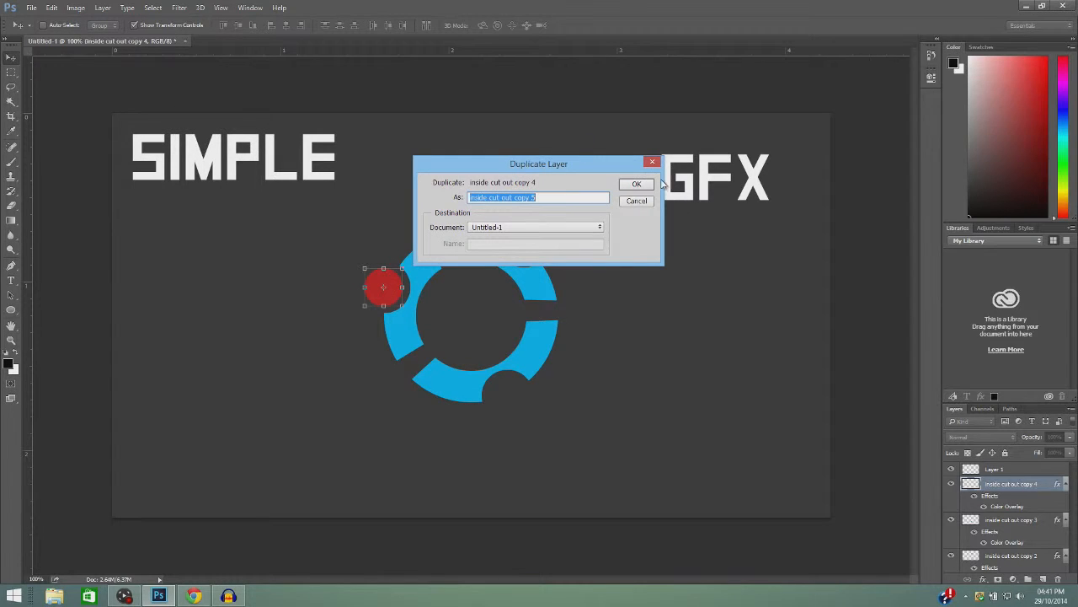
click(637, 185)
drag(399, 286, 537, 241)
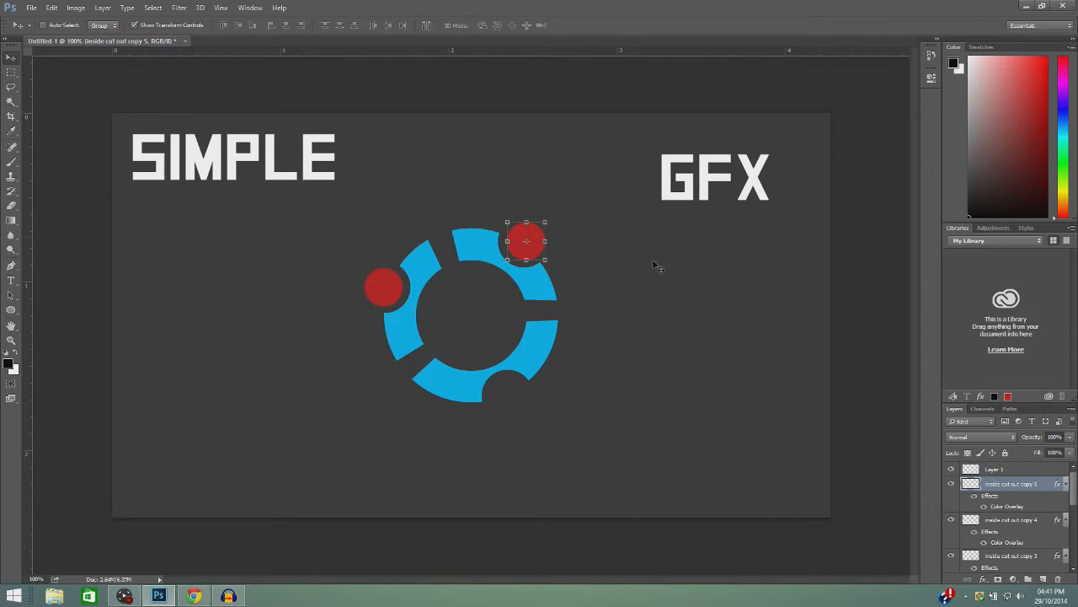
Duplicate the upper-right red circle, place the copy in the bottom segment's cutout and nudge it to even out the gap.
right_click(1042, 487)
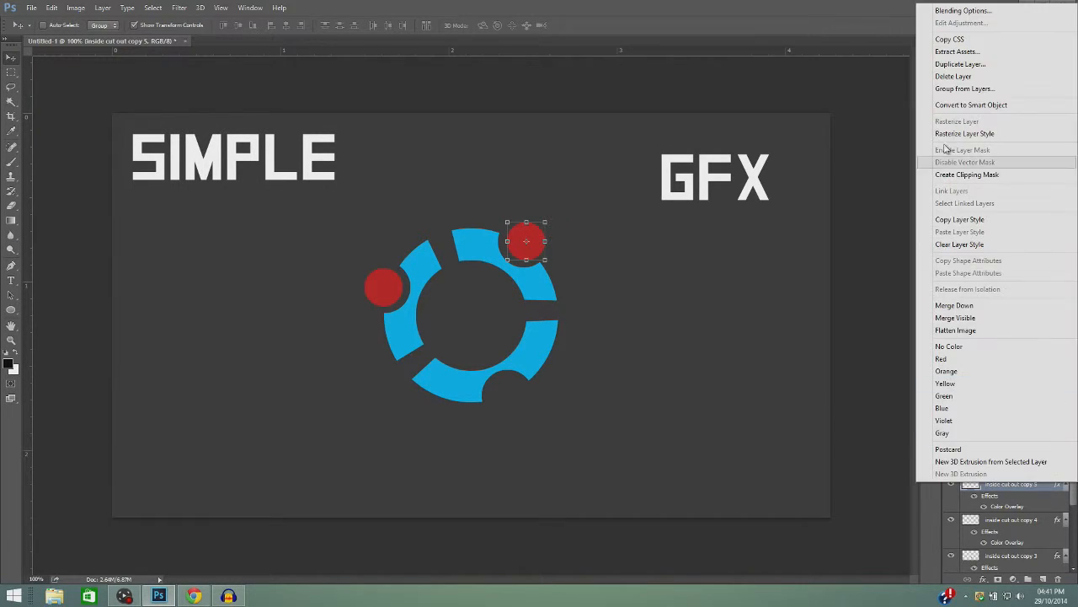
click(949, 71)
click(638, 184)
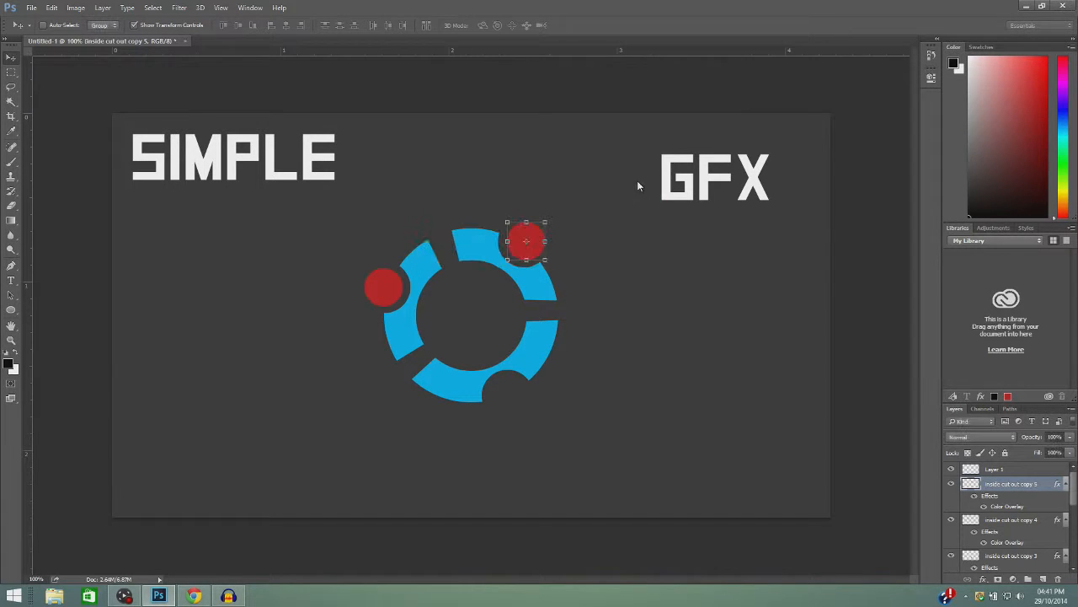
drag(537, 239, 517, 388)
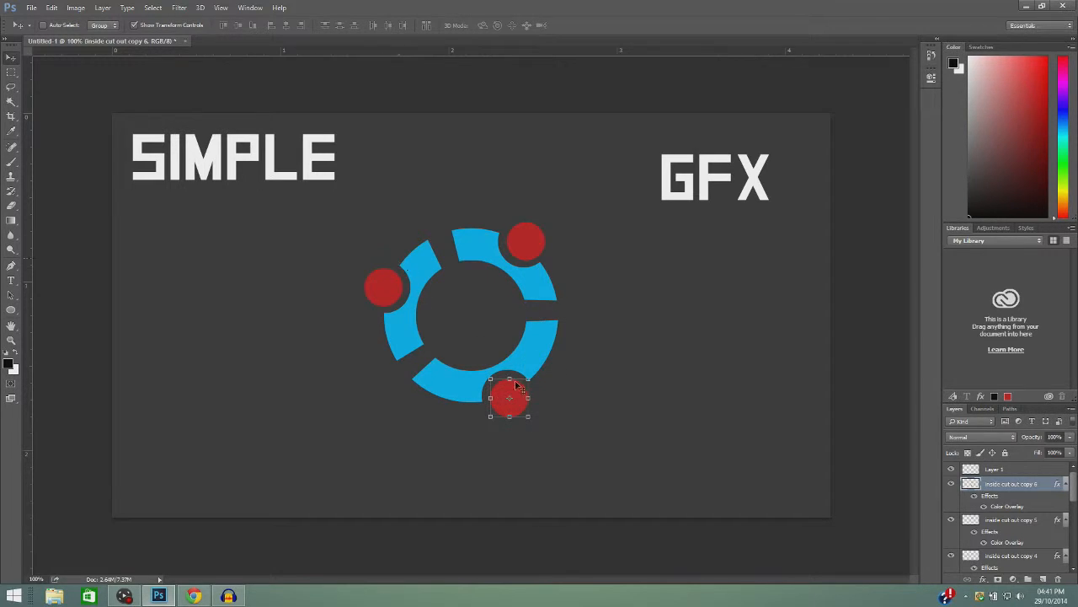
click(1019, 469)
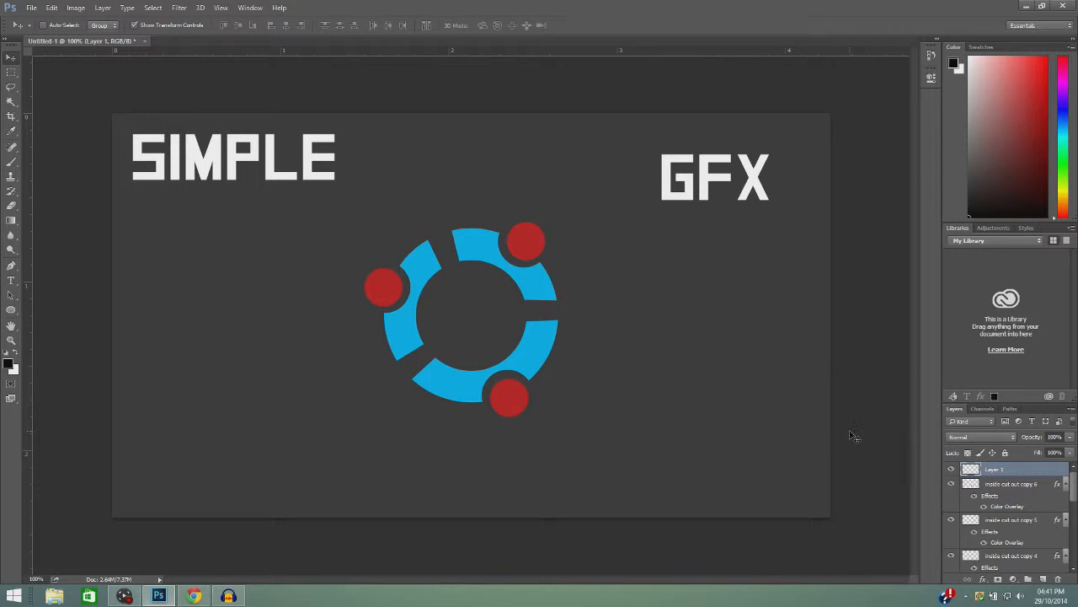
click(1042, 487)
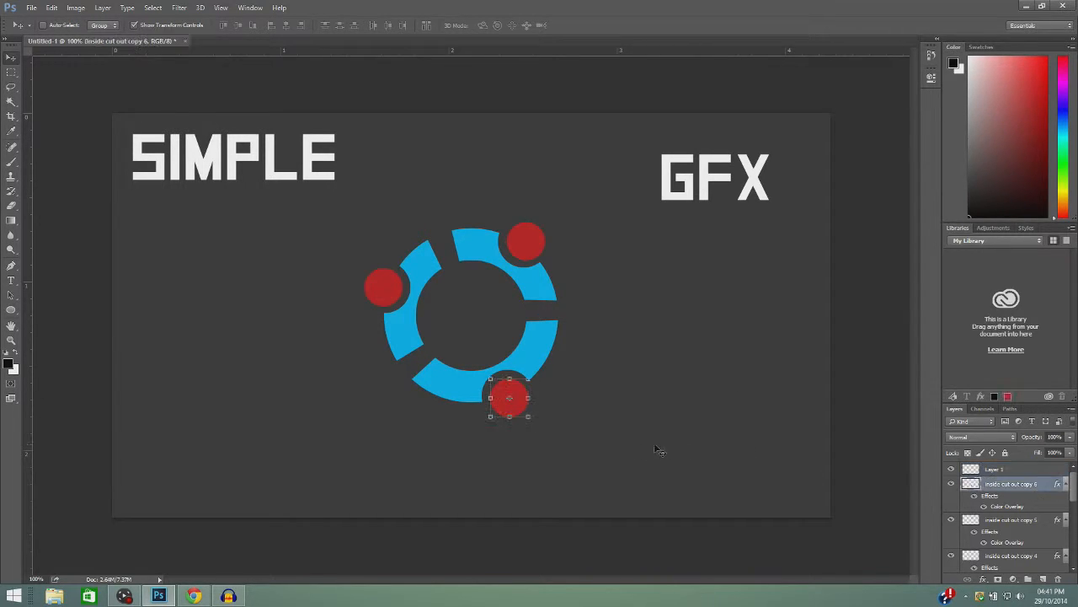
mouse_move(516, 408)
mouse_down()
mouse_move(546, 425)
mouse_move(515, 404)
mouse_up()
Change the bottom circle's Color Overlay to the ring's blue (00b4ef), sampled from the bottom segment.
double_click(1049, 485)
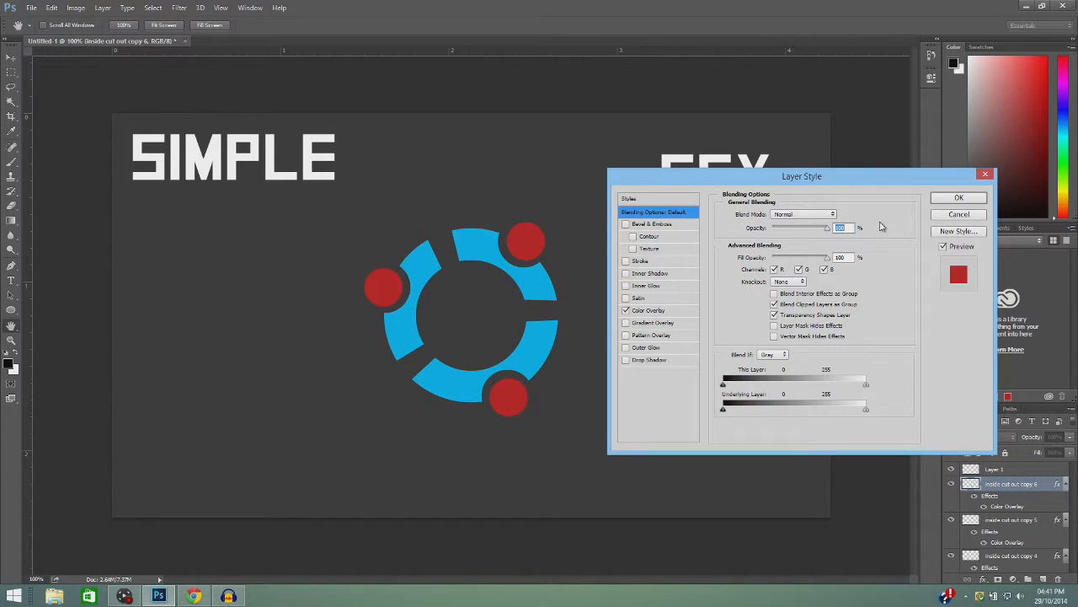
click(649, 310)
click(837, 215)
click(461, 371)
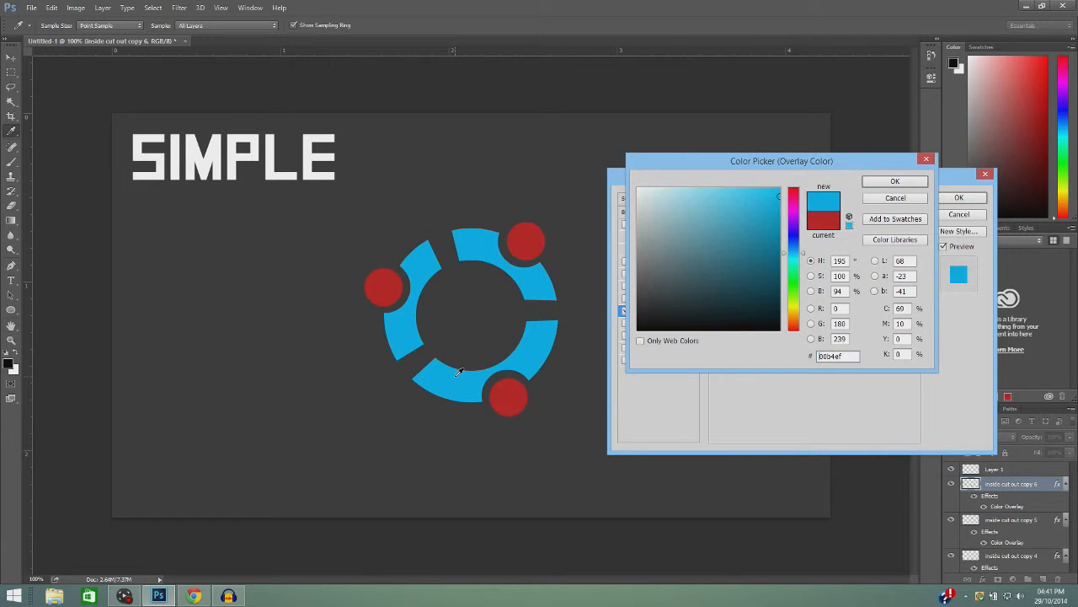
click(895, 182)
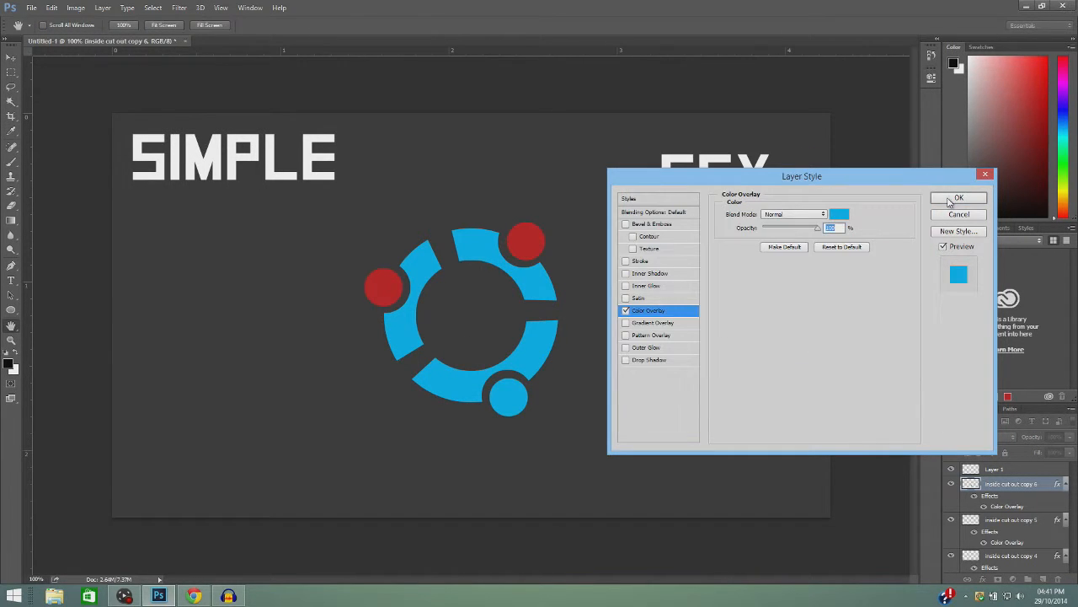
click(952, 198)
Change the upper-right circle's Color Overlay to the blue sampled from the adjacent ring segment.
double_click(1045, 521)
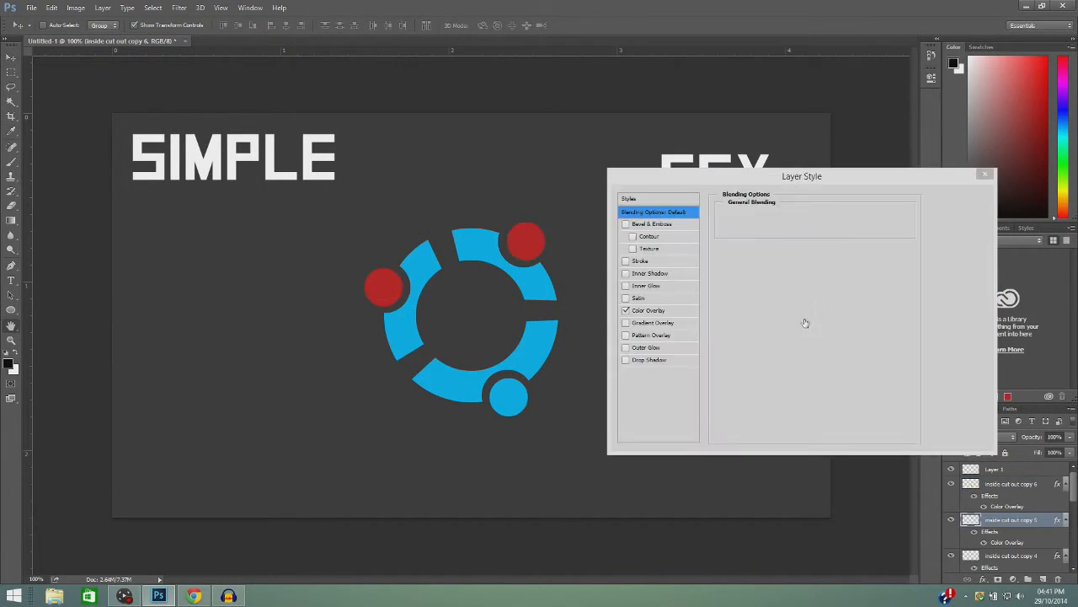
click(653, 311)
click(843, 214)
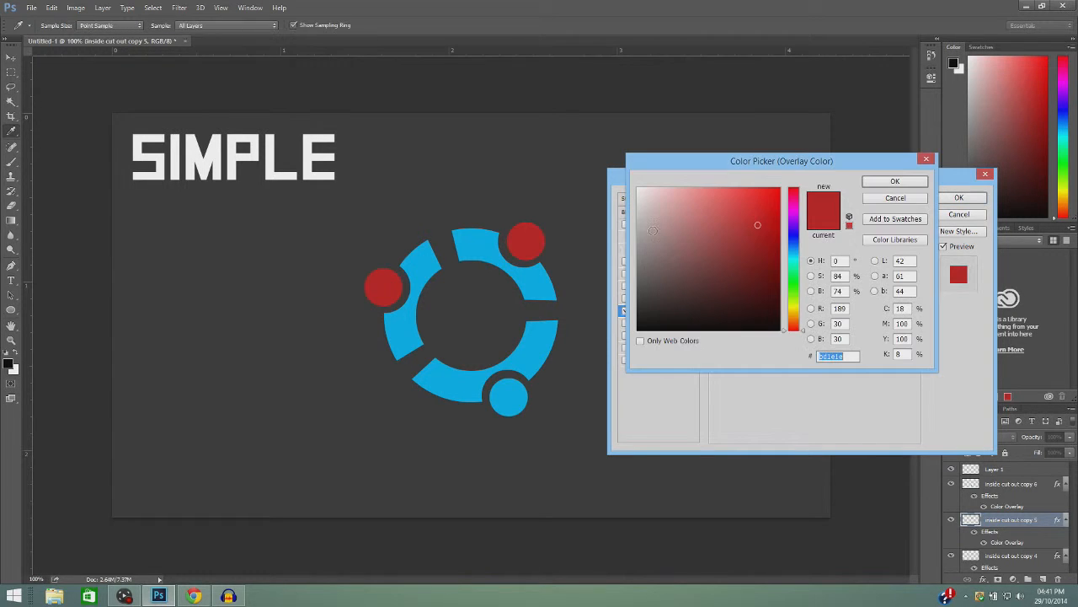
click(554, 283)
click(896, 181)
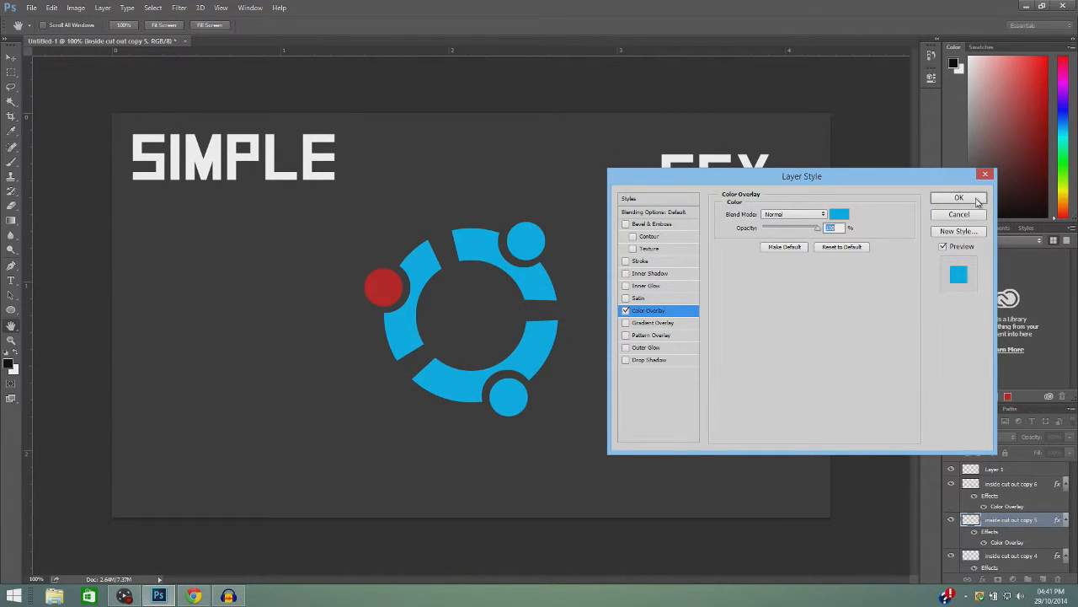
click(959, 198)
Recolor the left circle's overlay, trying the SIMPLE text's white and the background grey before applying the ring's blue (00b4ef).
double_click(1048, 557)
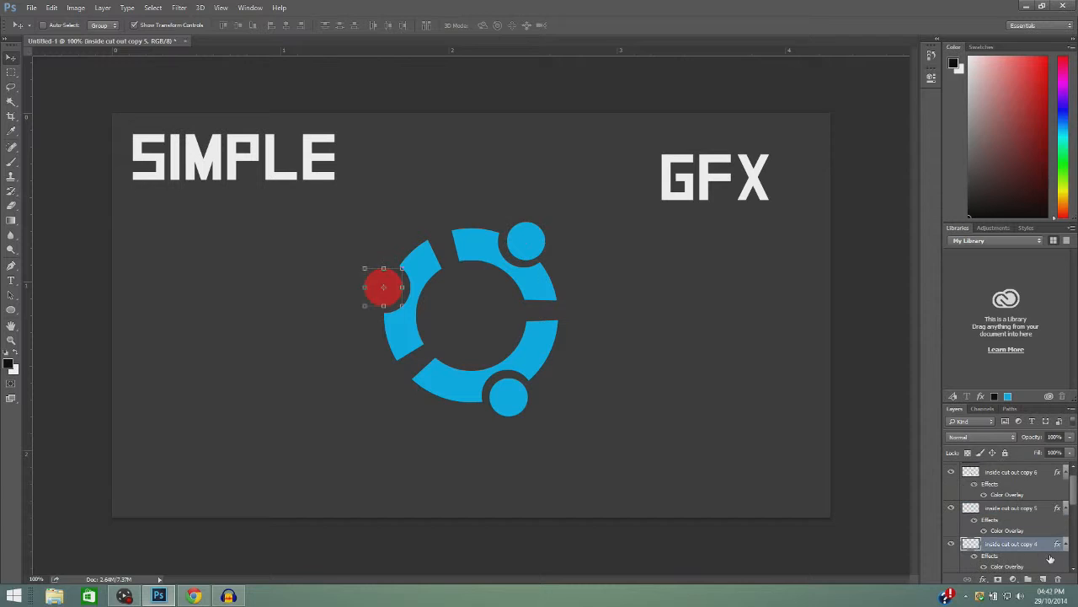
click(656, 311)
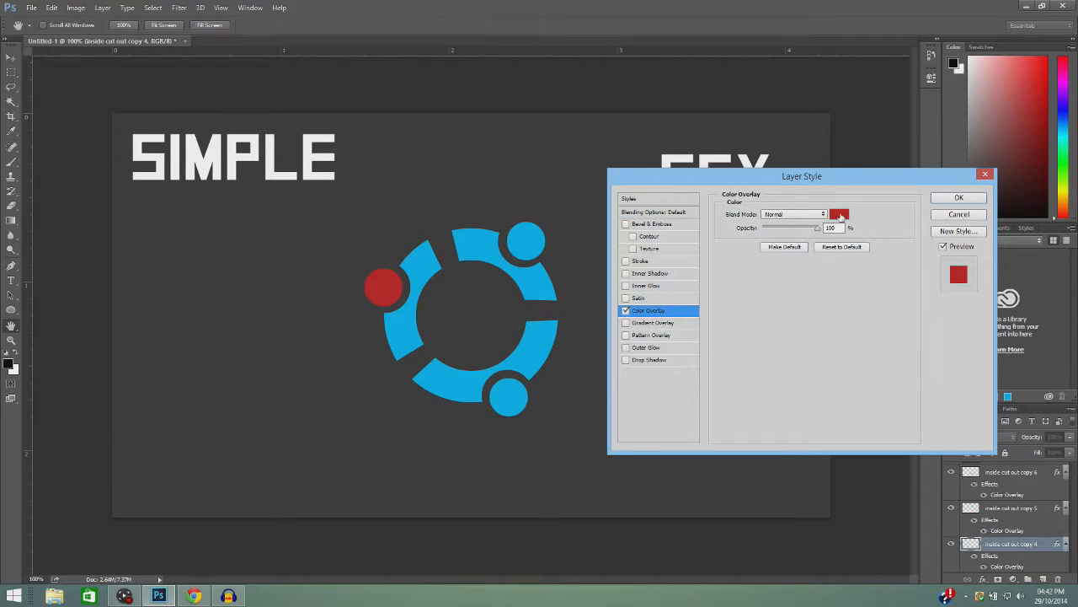
click(838, 214)
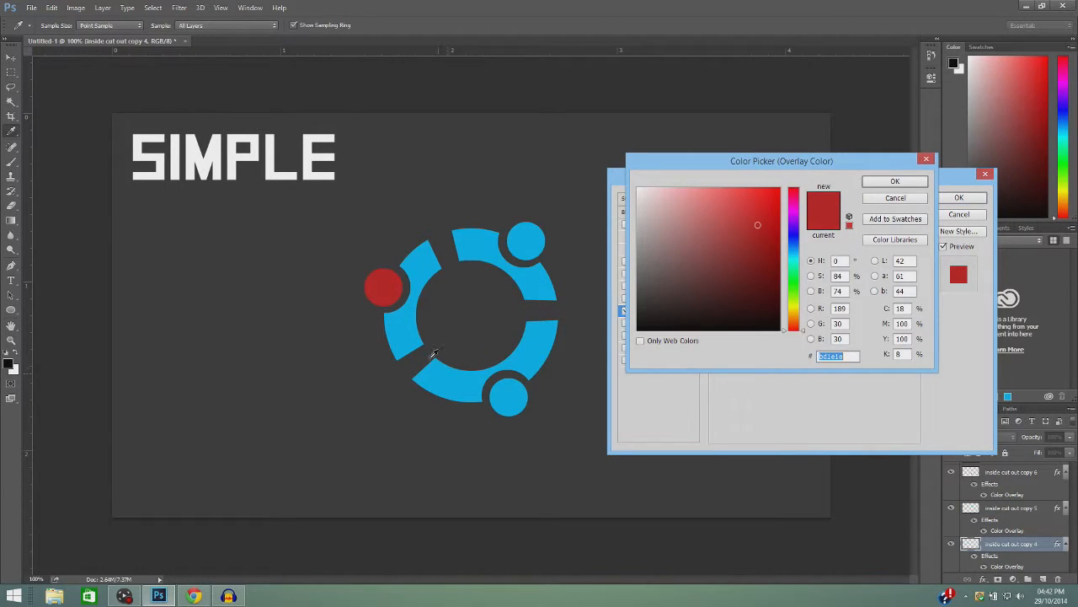
click(414, 337)
click(310, 159)
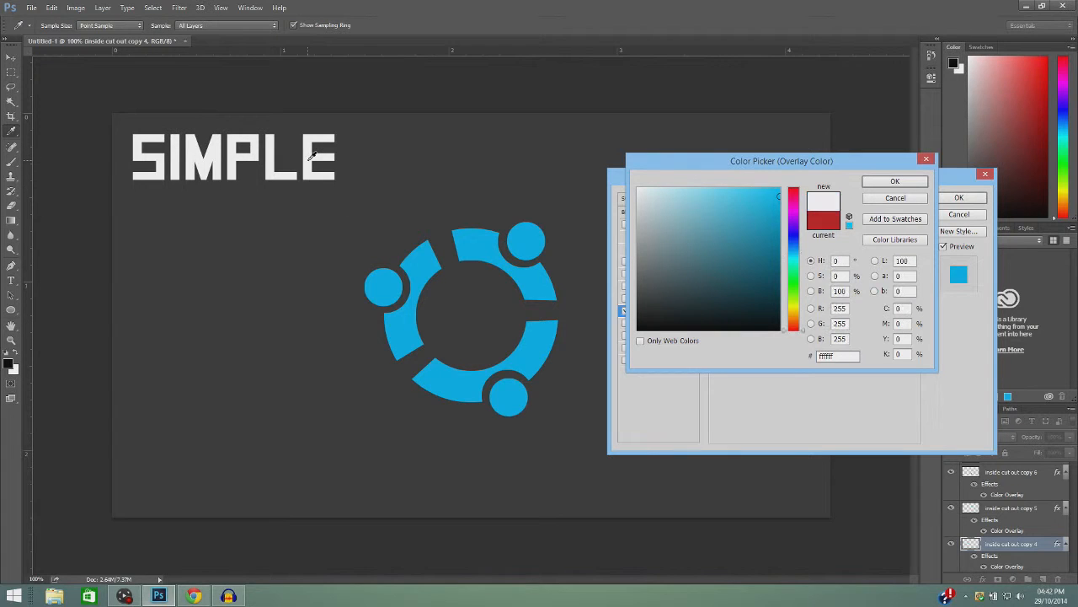
click(411, 229)
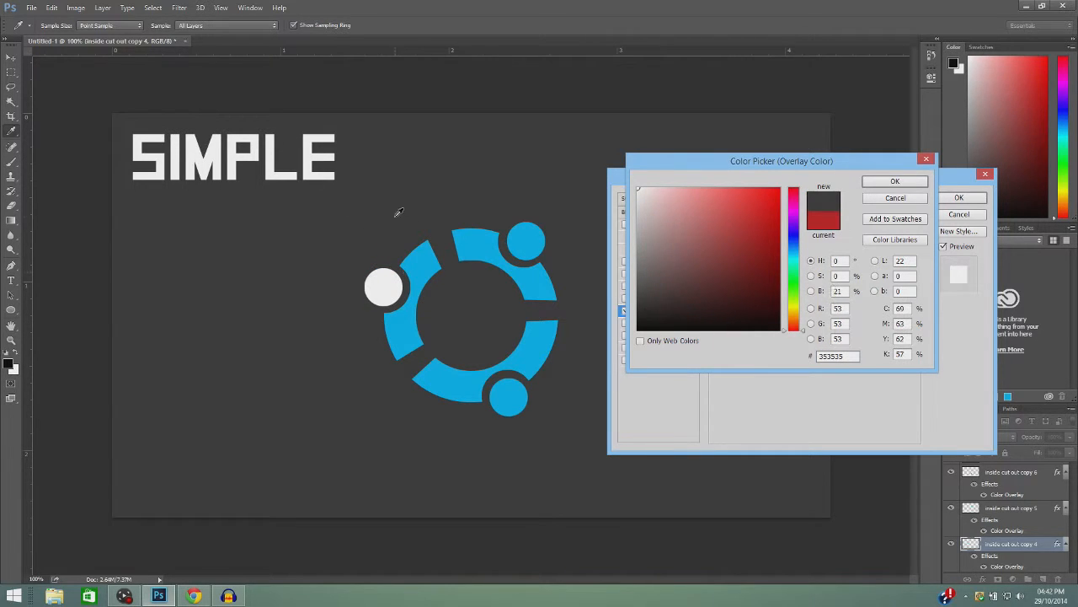
click(412, 268)
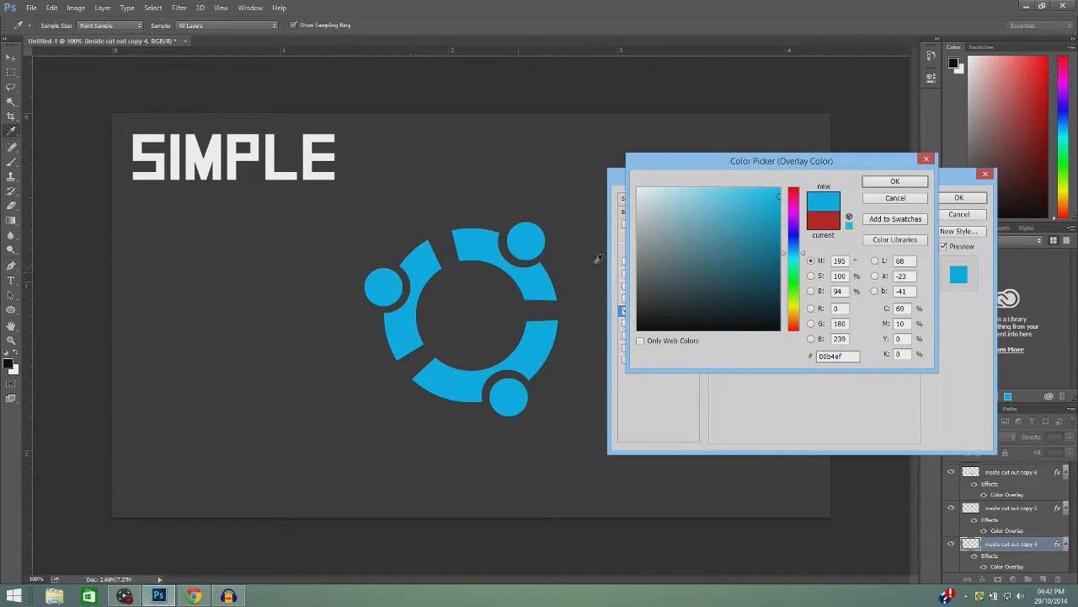
click(895, 181)
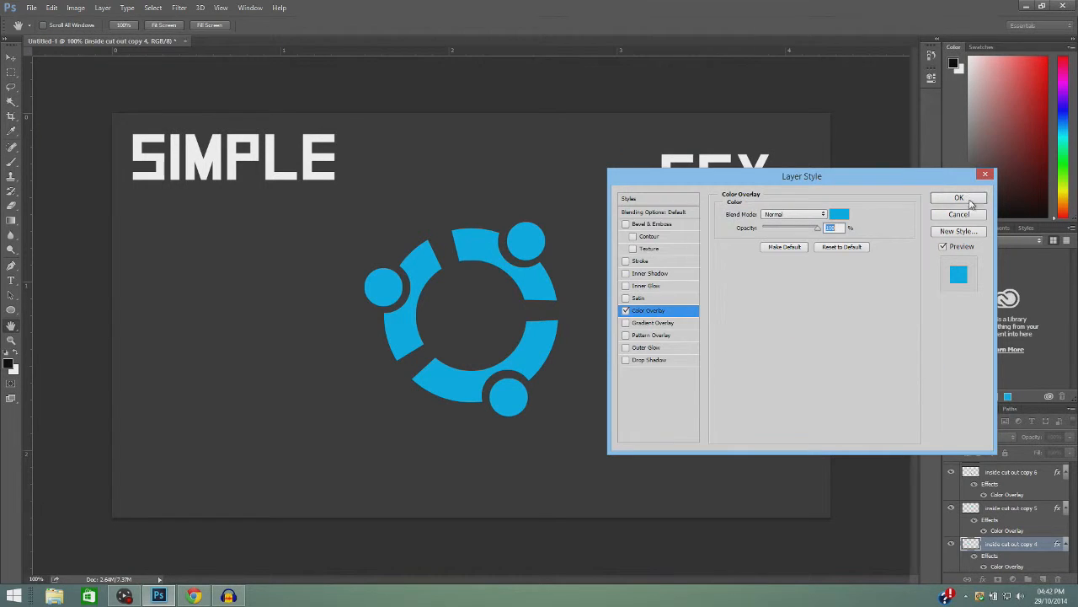
click(959, 198)
key(v)
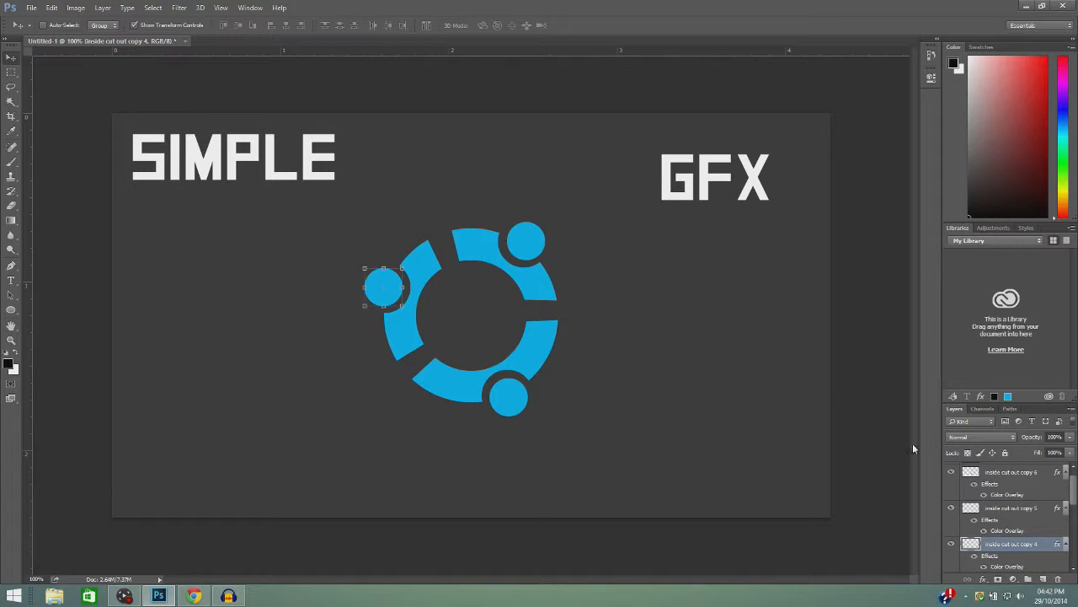
click(11, 220)
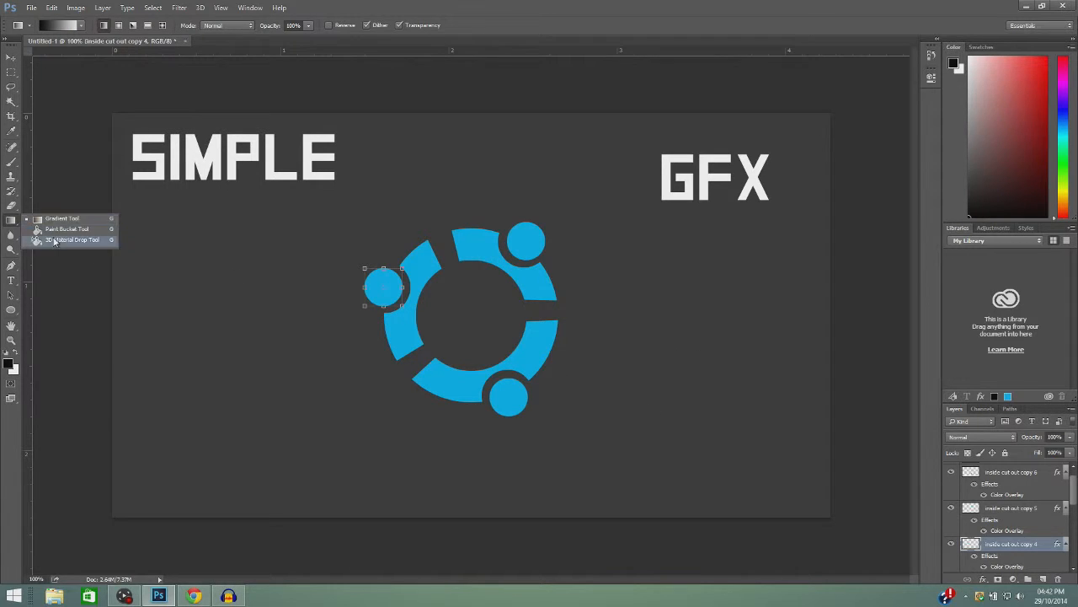
key(v)
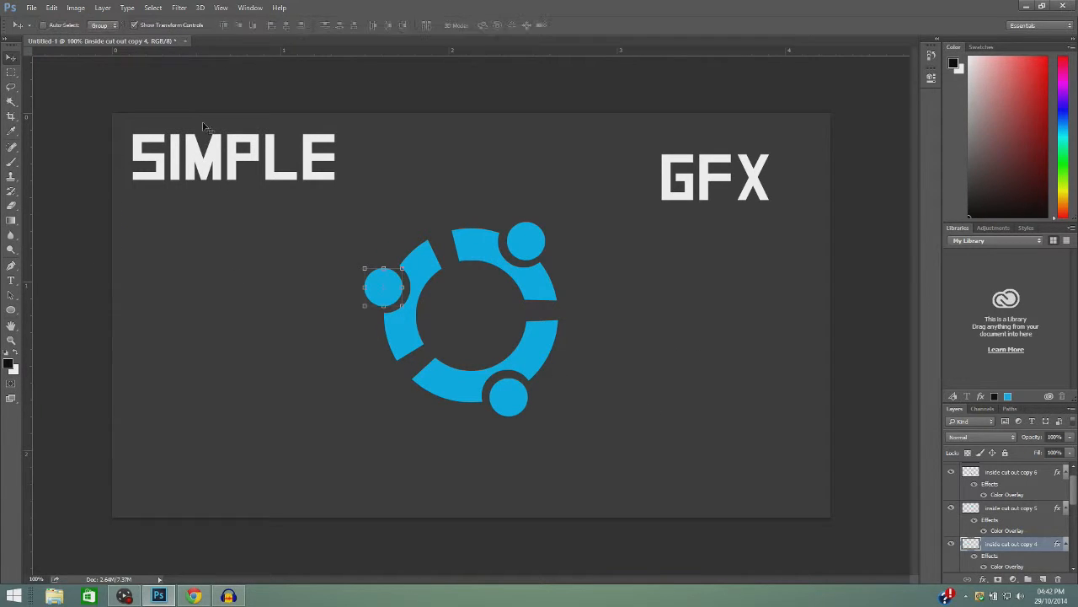
drag(1073, 498, 1075, 554)
click(1003, 551)
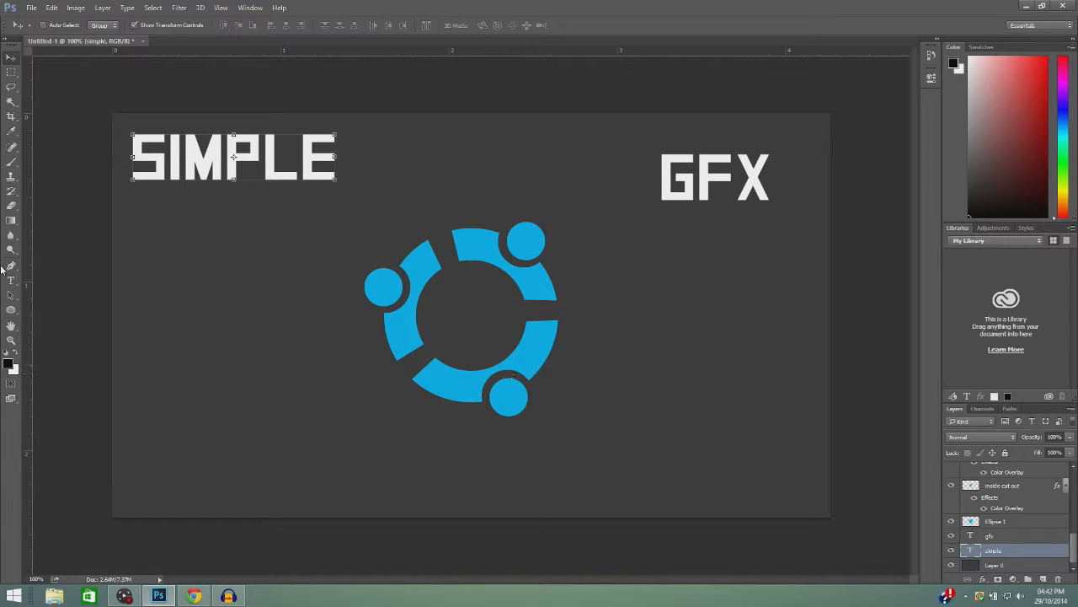
click(11, 280)
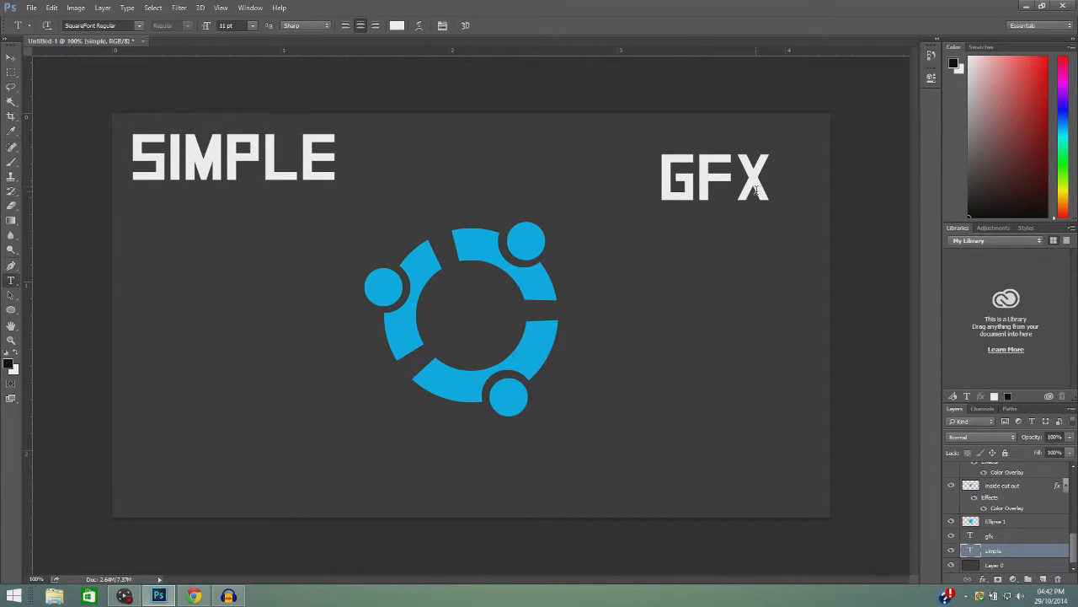
drag(339, 157, 120, 167)
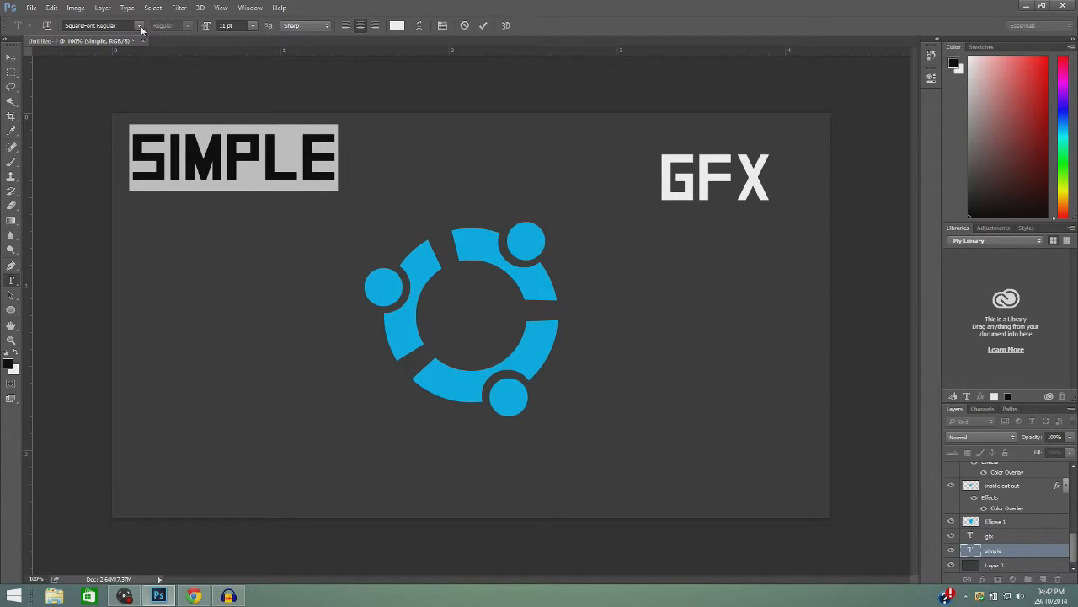
Select the whole GFX text and preview alternative fonts on it, including Lemon/Milk Regular.
click(989, 534)
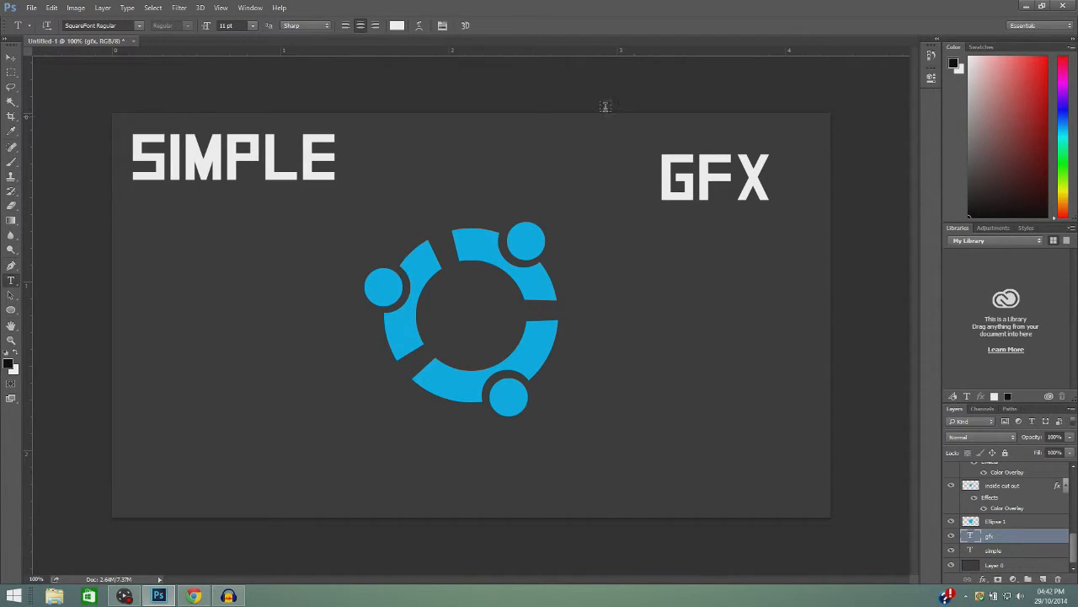
click(749, 184)
drag(766, 184, 625, 184)
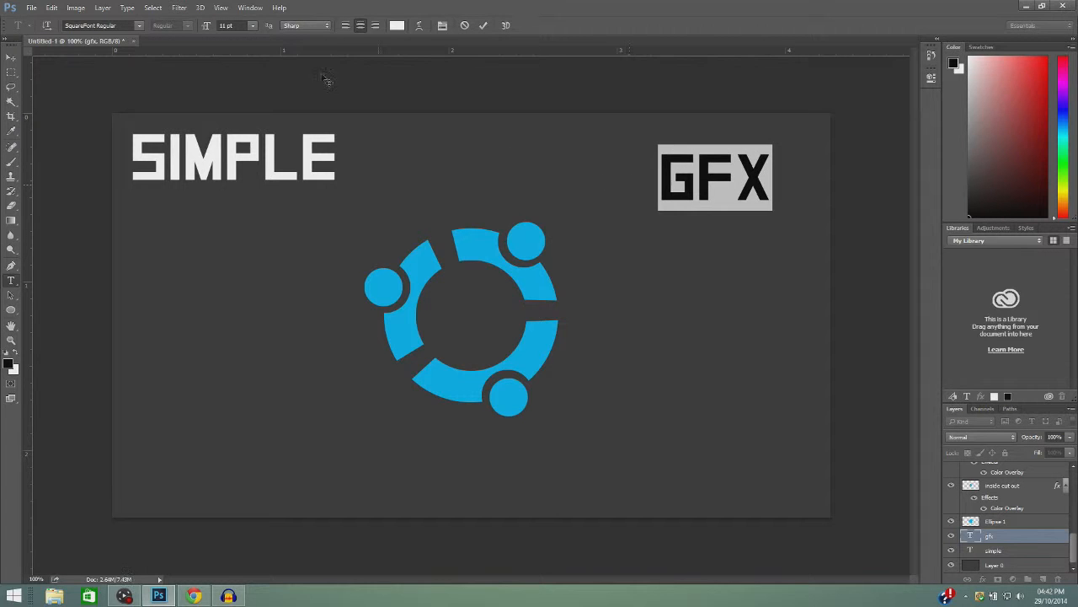
click(138, 26)
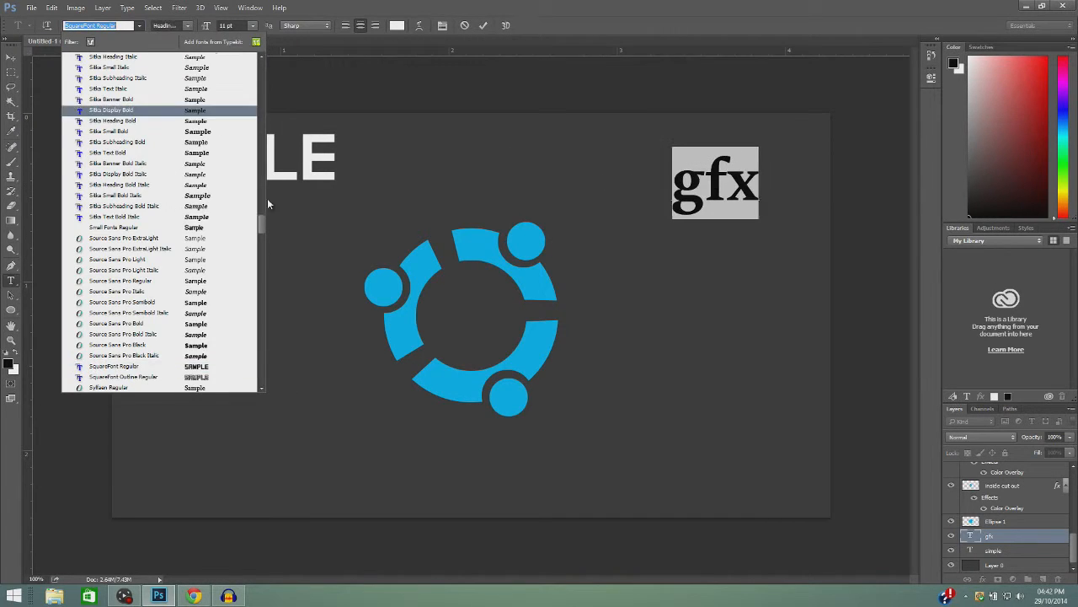
drag(261, 226, 273, 152)
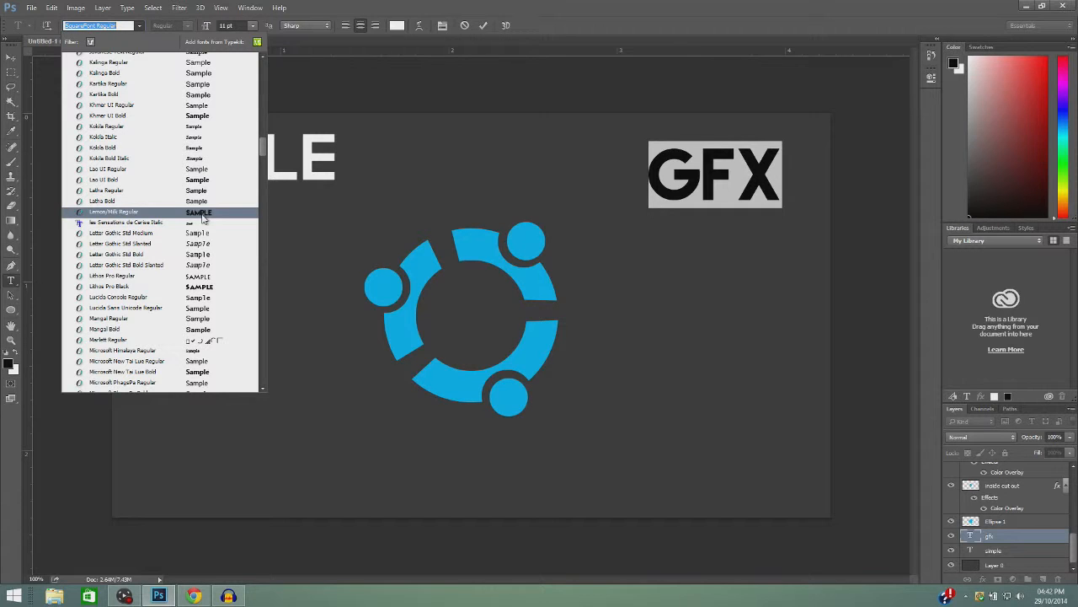
drag(263, 145, 268, 114)
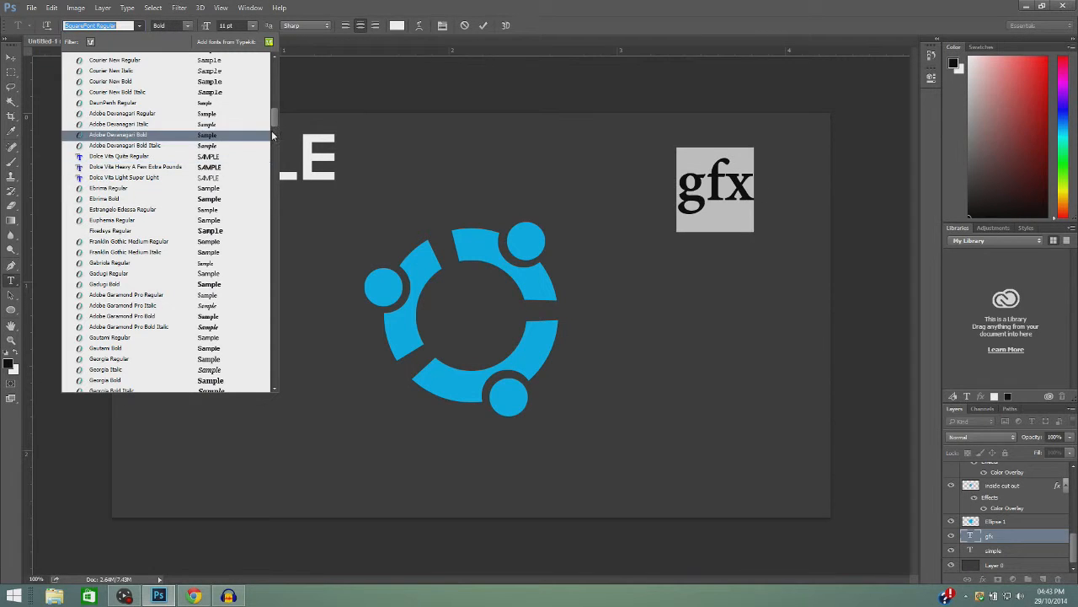
drag(274, 122, 284, 76)
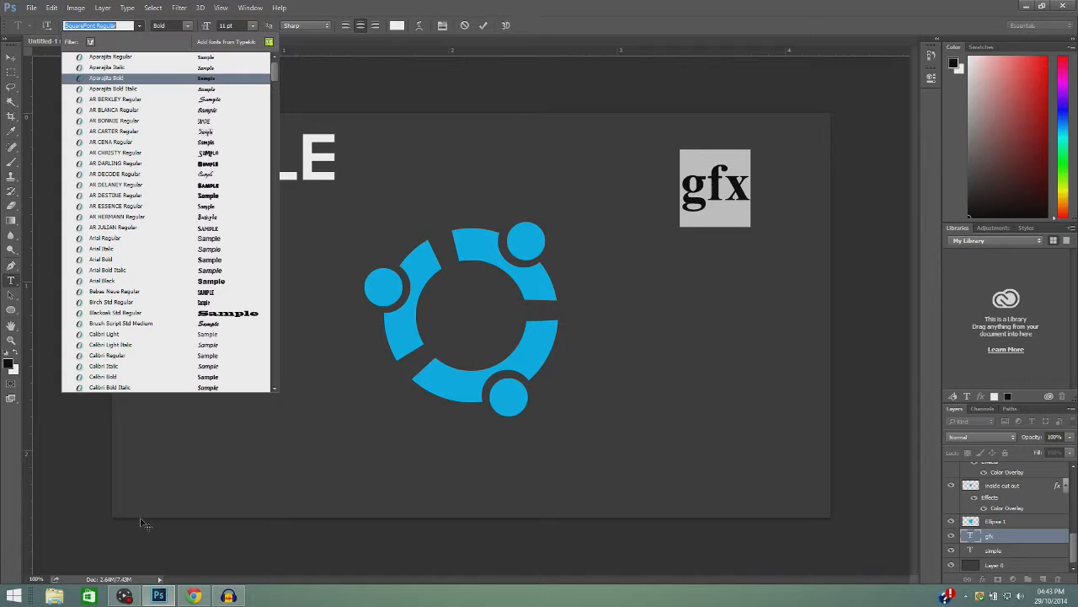
Switch to the browser and download the Primetime font from the Basic > Sans serif category on dafont.com.
click(194, 595)
click(78, 7)
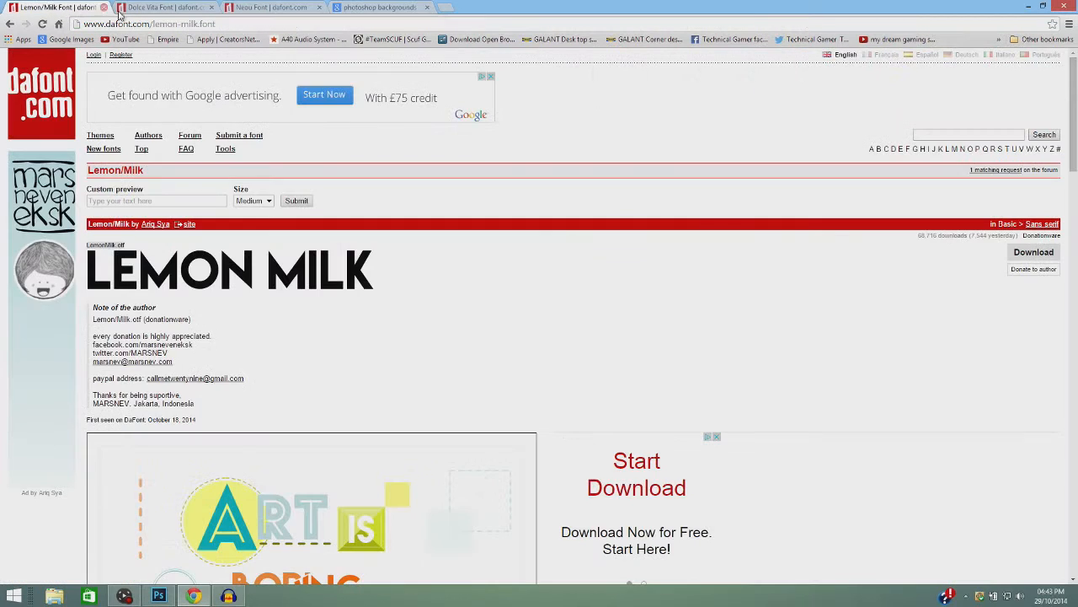
click(253, 7)
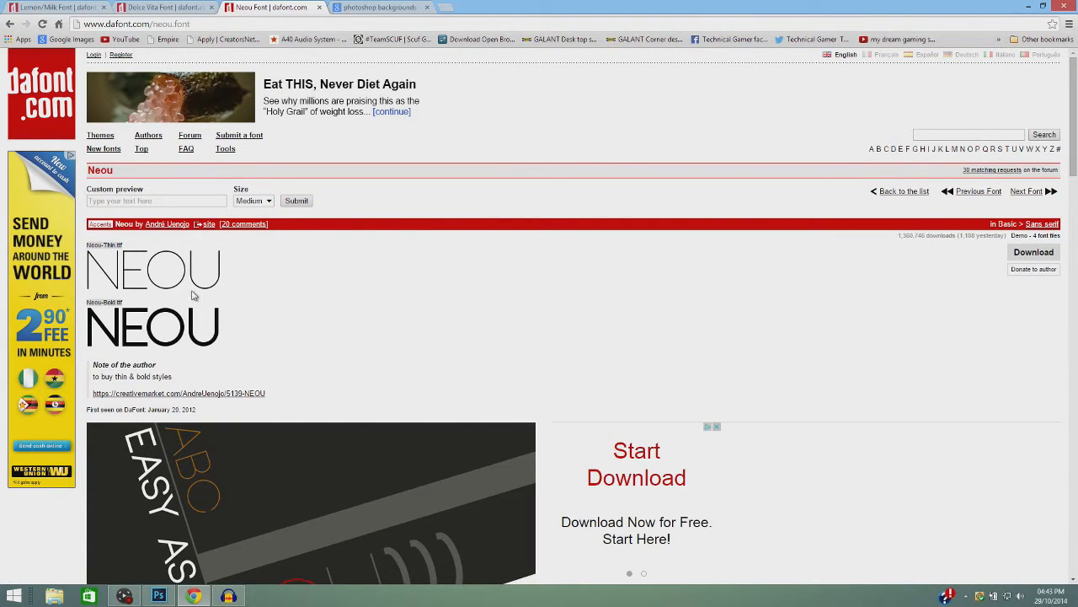
click(29, 98)
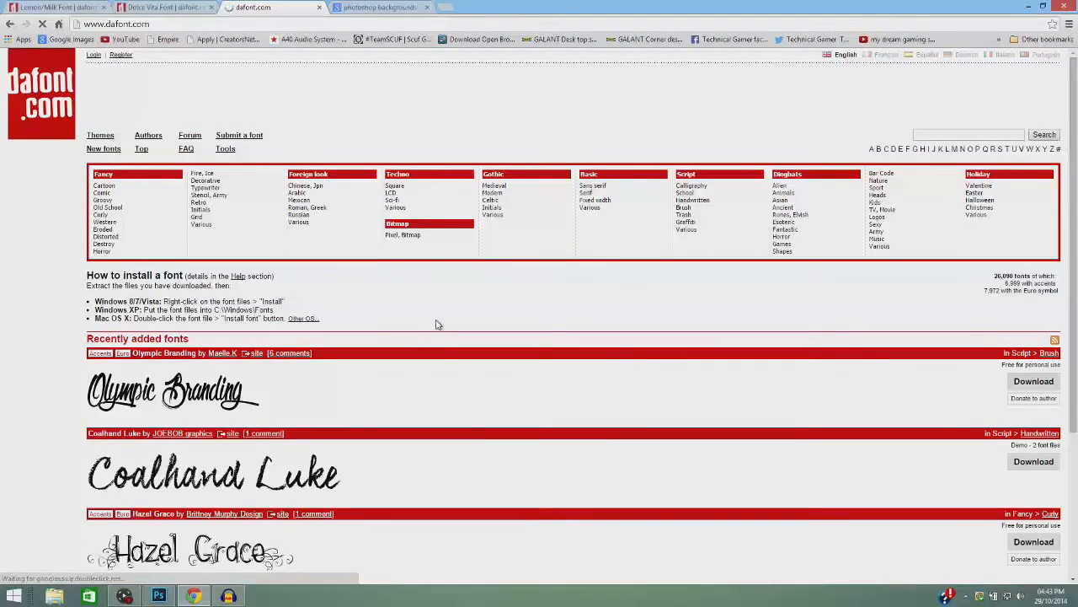
scroll(436, 320, down, 3)
scroll(462, 311, up, 3)
click(594, 185)
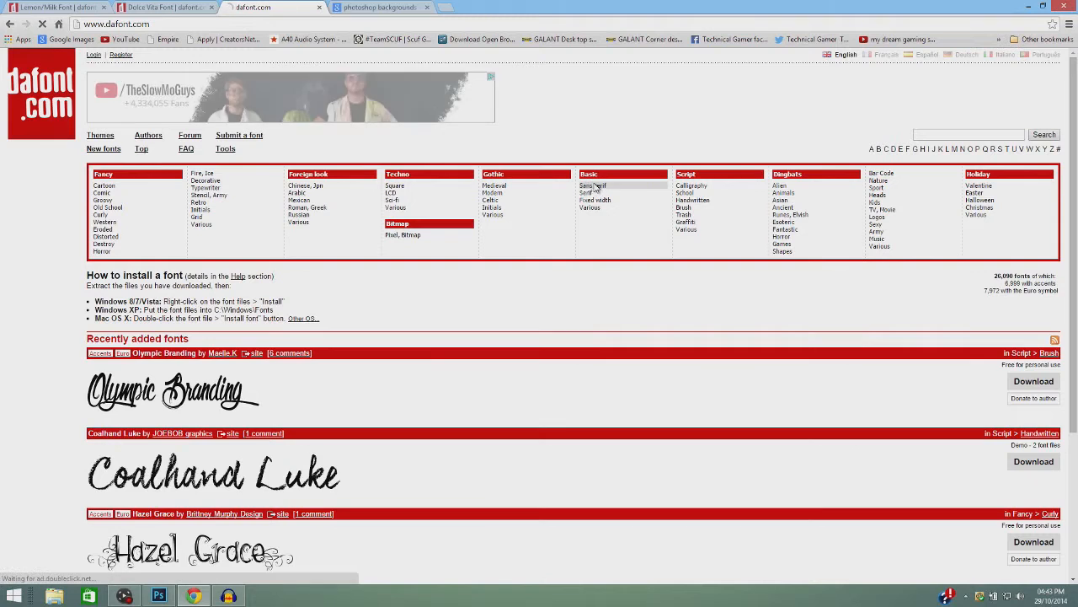
scroll(589, 210, down, 3)
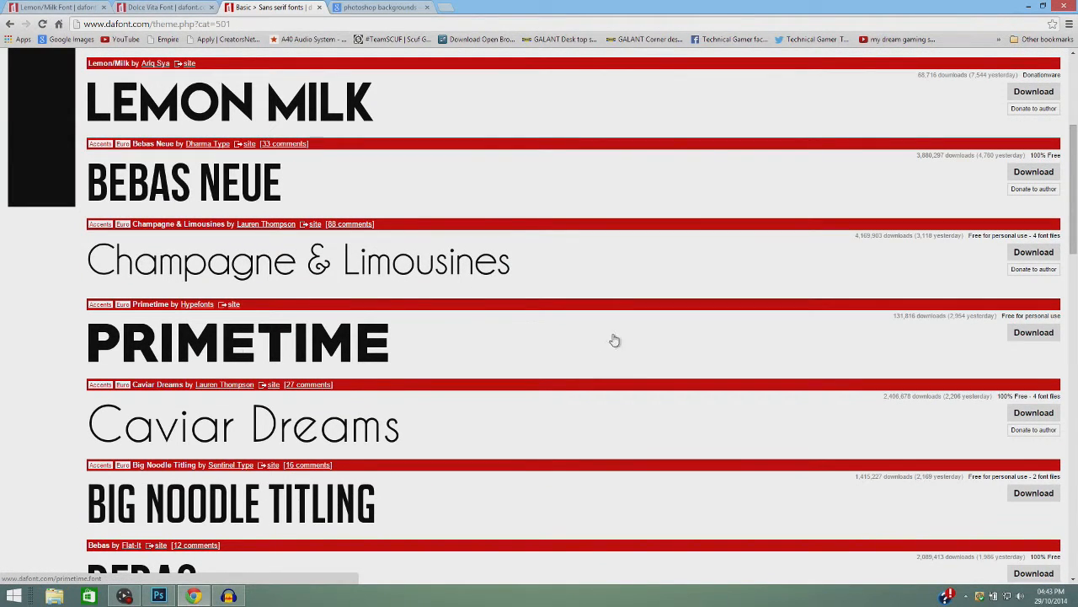
click(1021, 334)
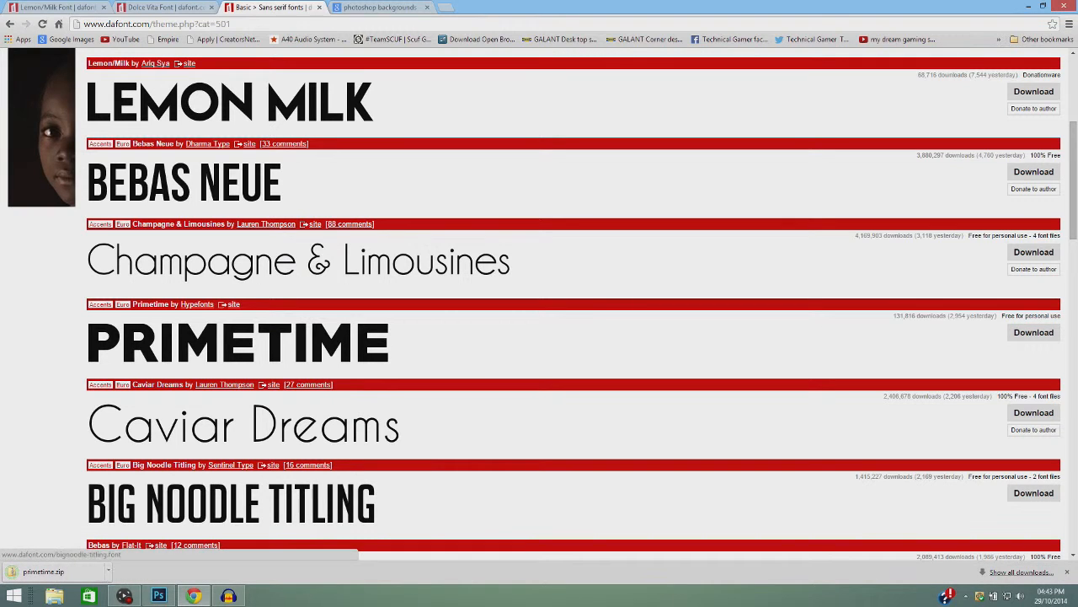
Install the PRIMETIME font file from the downloaded primetime.zip and close the font preview and archive windows.
click(51, 571)
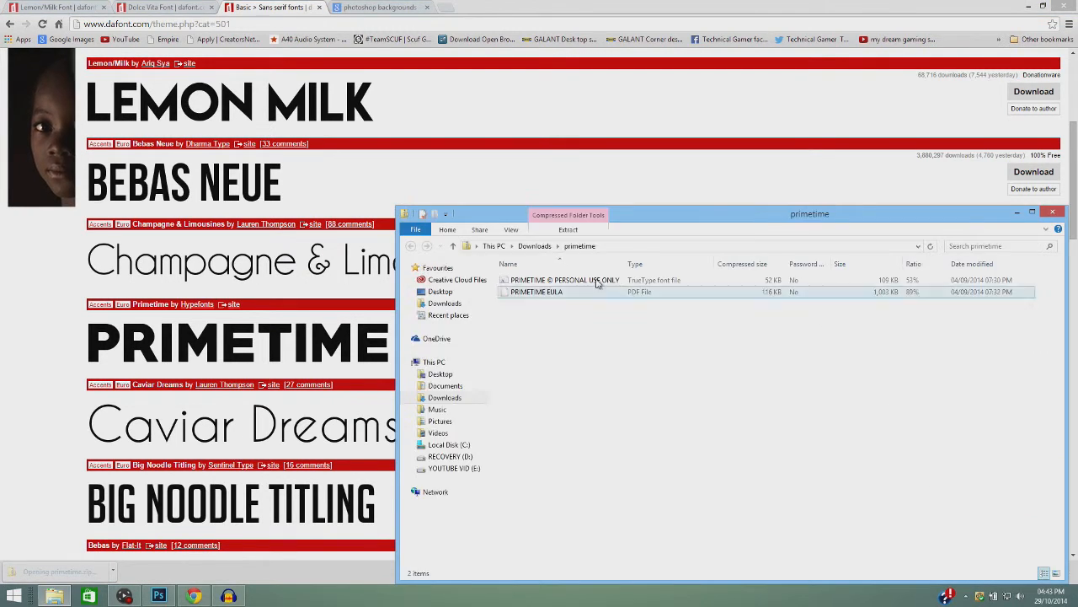
click(562, 283)
double_click(562, 283)
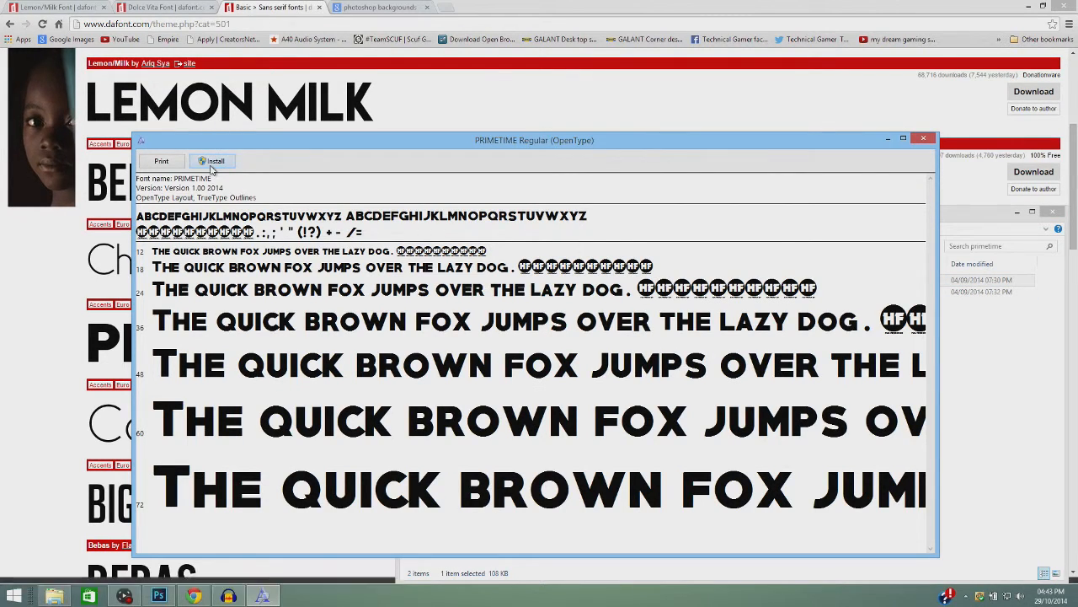
click(212, 162)
click(588, 314)
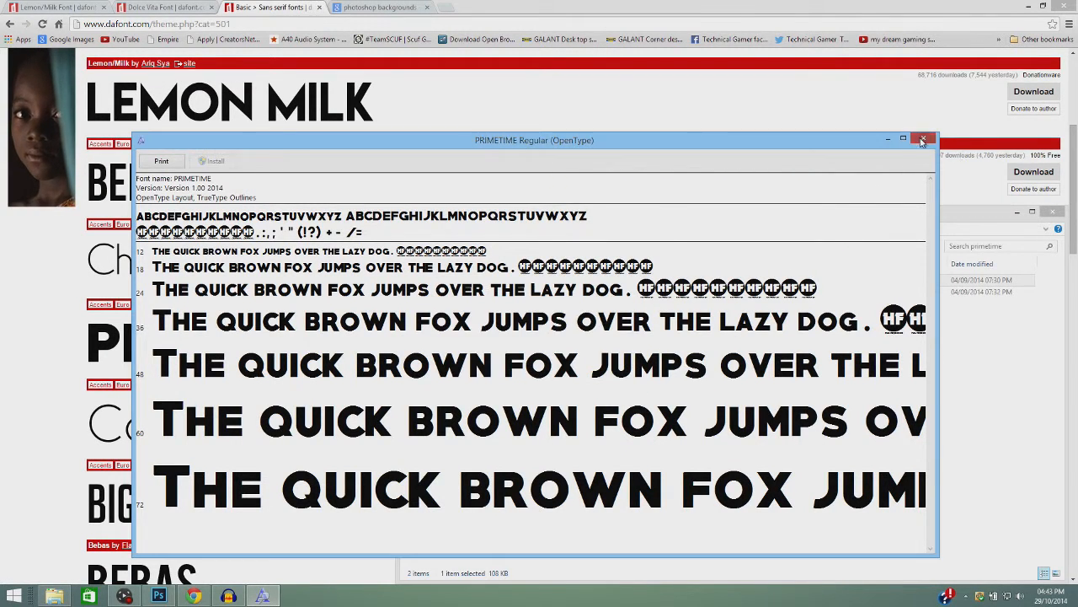
click(920, 141)
click(1052, 212)
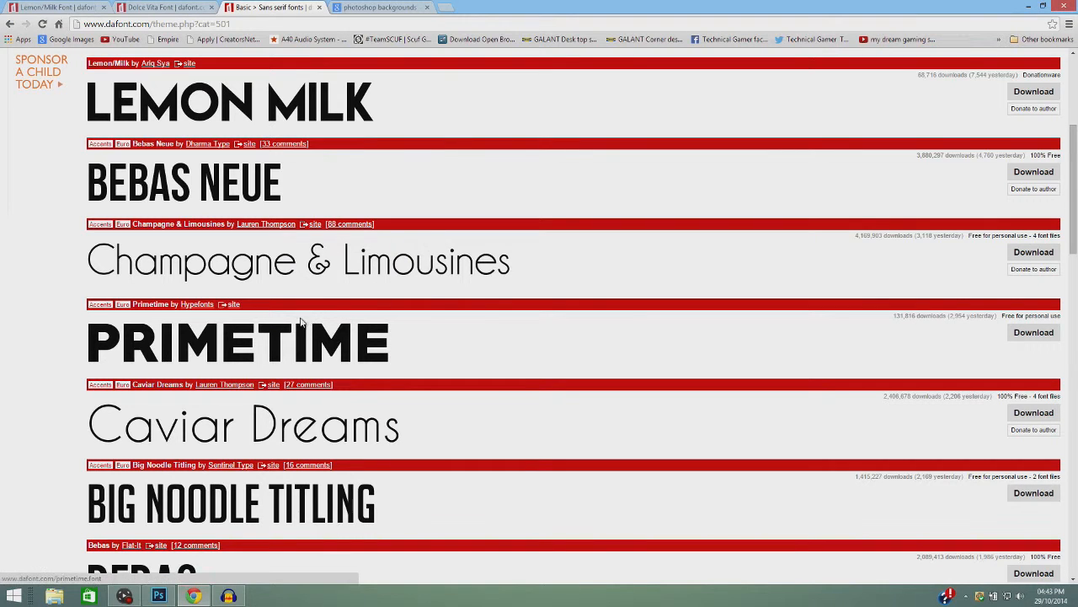
Return to Photoshop and set the selected GFX text's font to PRIMETIME Regular.
click(158, 596)
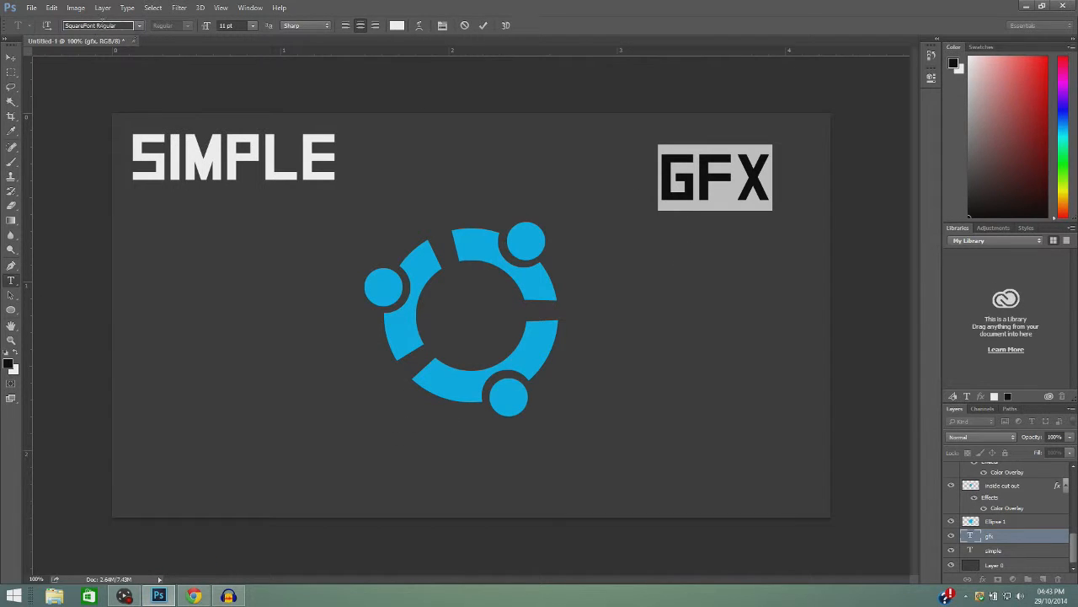
click(107, 25)
text(rim)
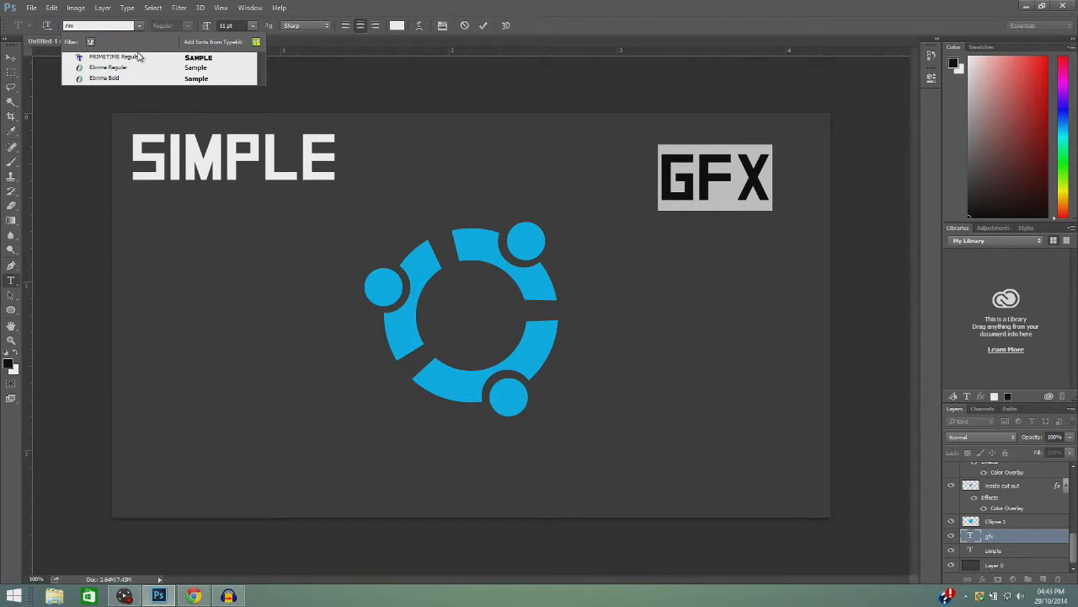
click(139, 58)
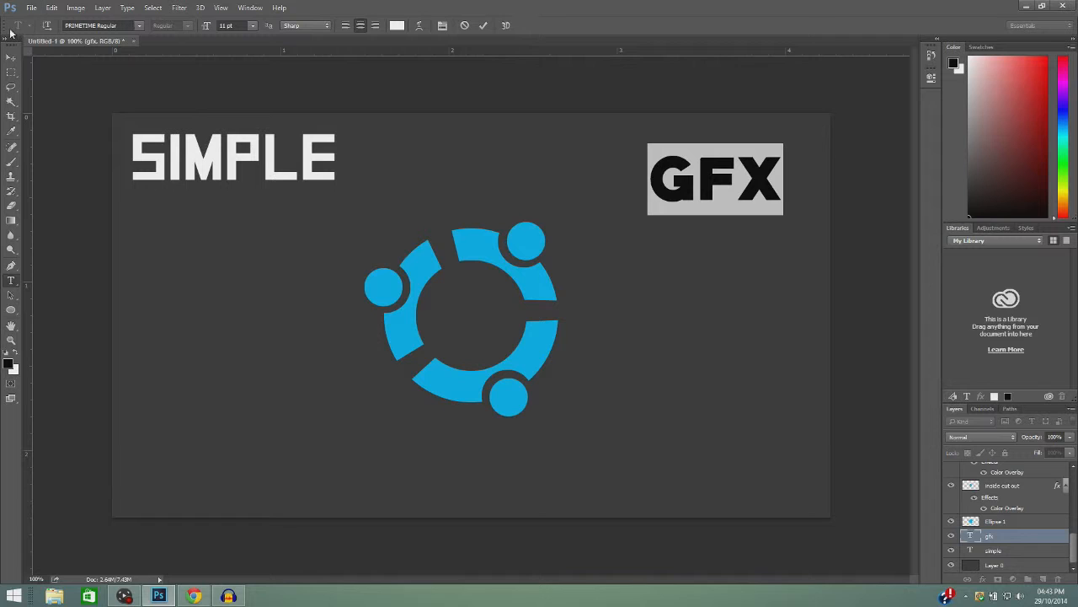
Move the GFX text down beside the ring's right side and apply the transformation.
click(11, 57)
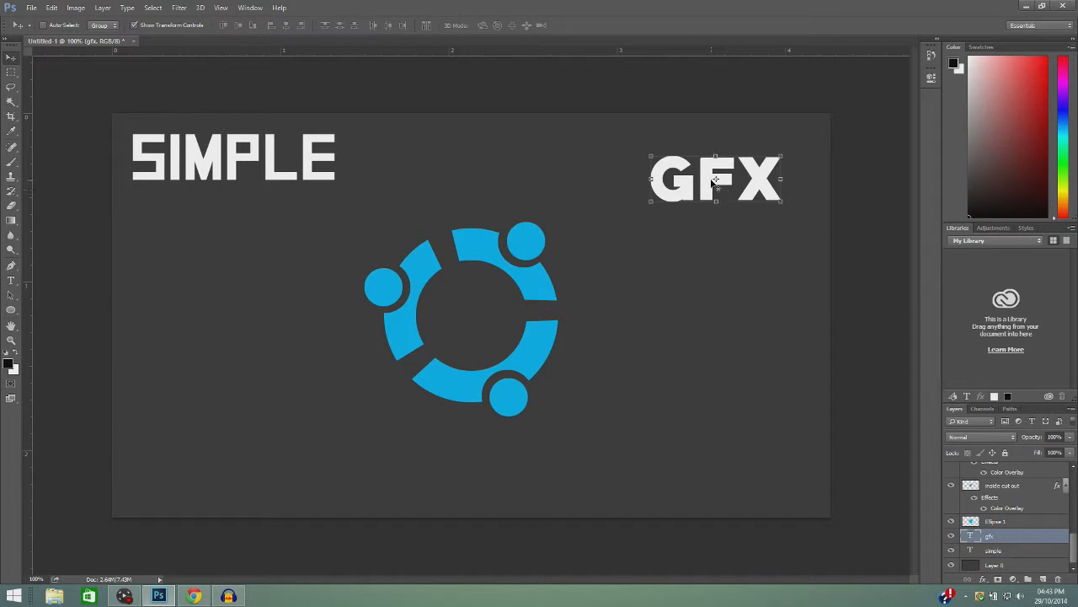
key(ctrl+t)
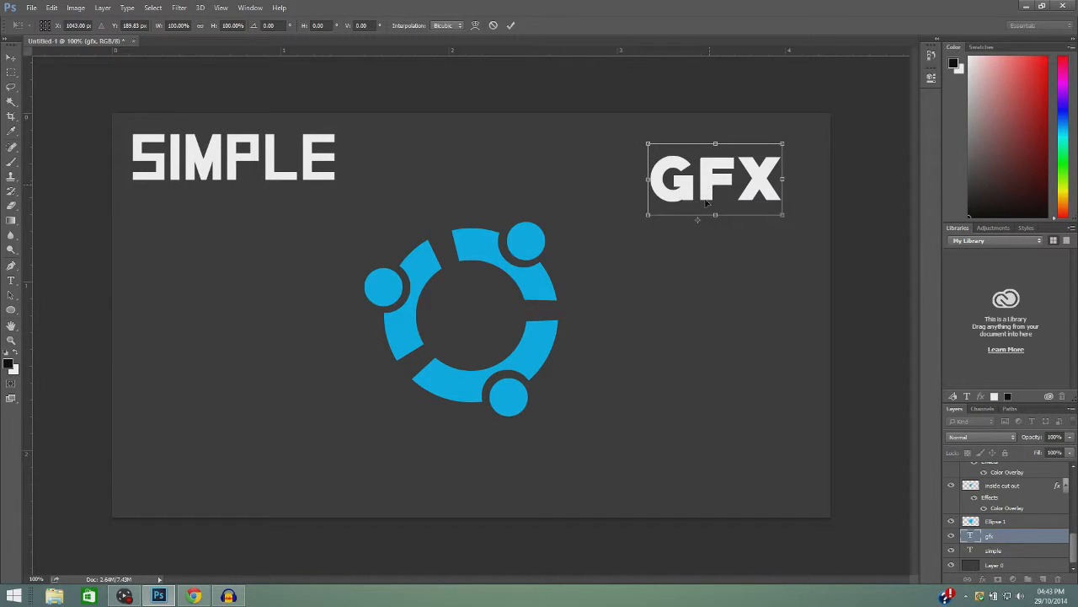
drag(706, 202, 672, 300)
click(12, 282)
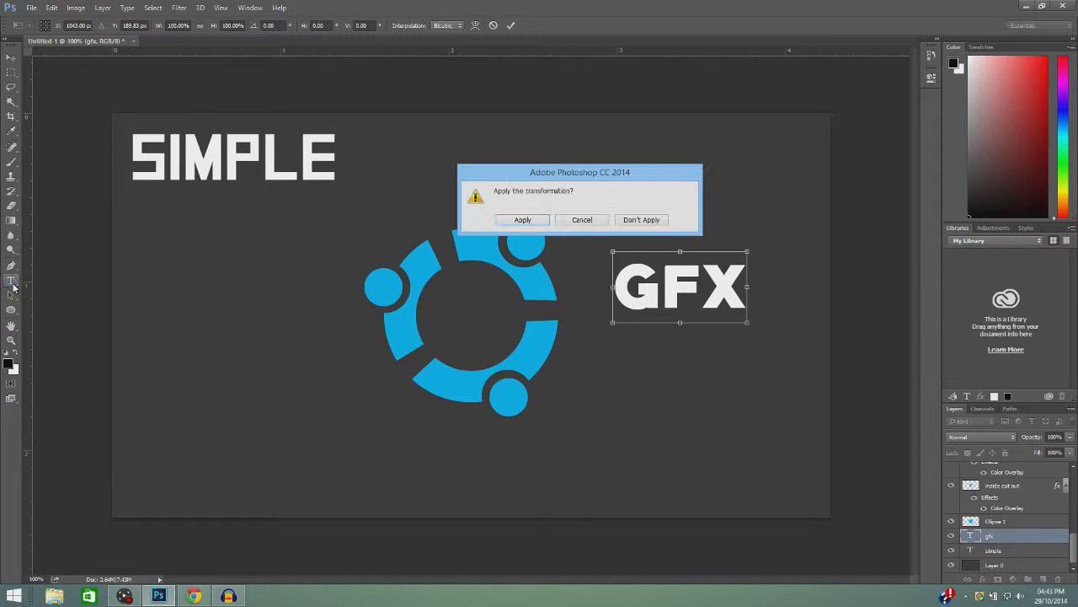
click(524, 221)
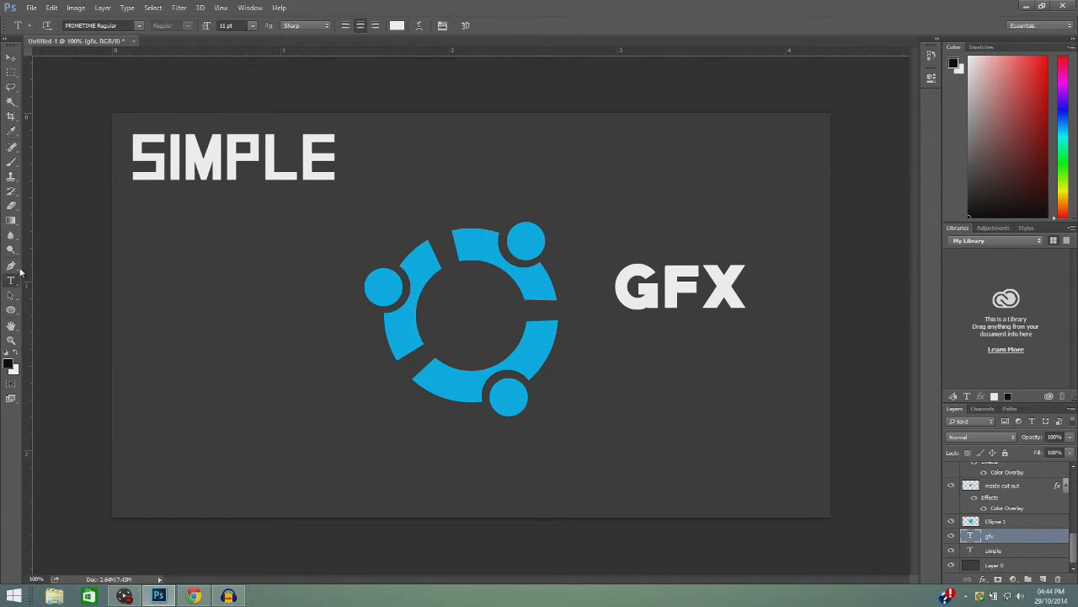
Draw a closed Pen path around the letter G of the GFX text.
click(12, 266)
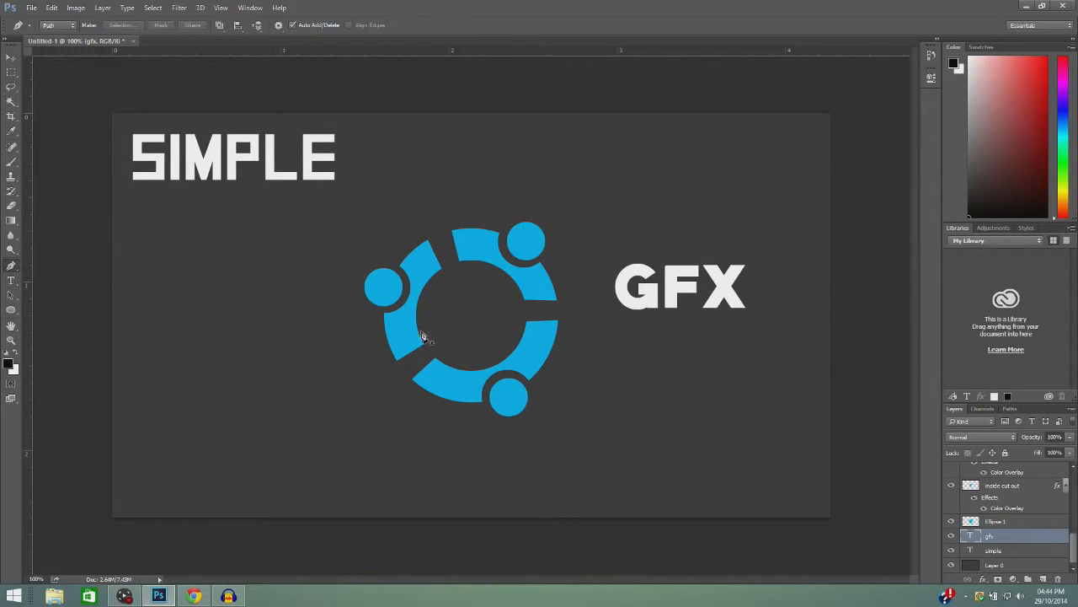
click(663, 316)
click(661, 259)
click(604, 246)
click(595, 315)
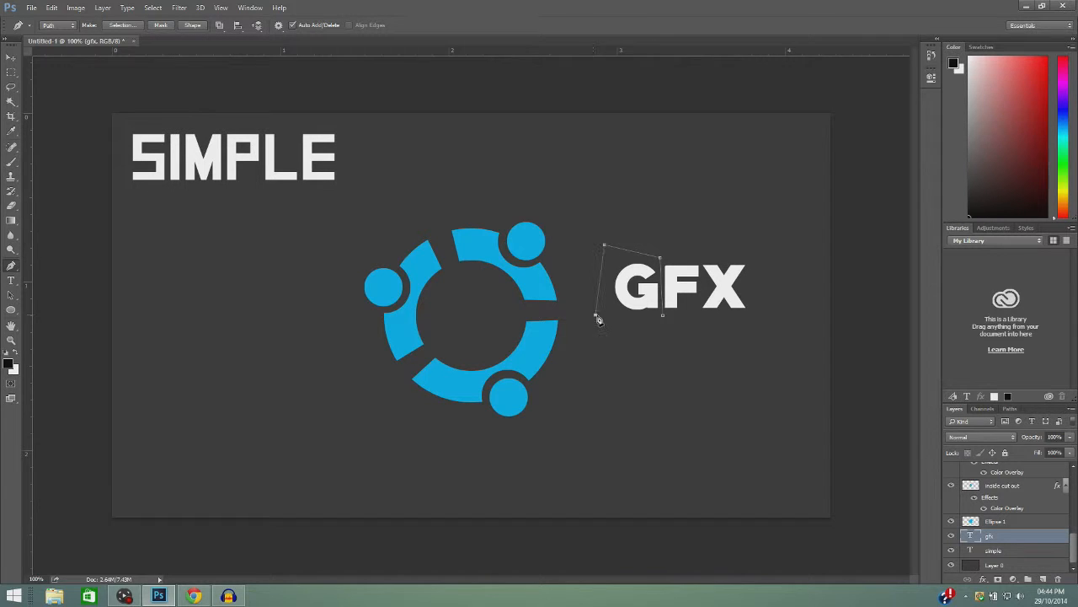
click(653, 329)
click(663, 316)
Rasterize the gfx text layer and duplicate it as gfx copy.
right_click(1013, 537)
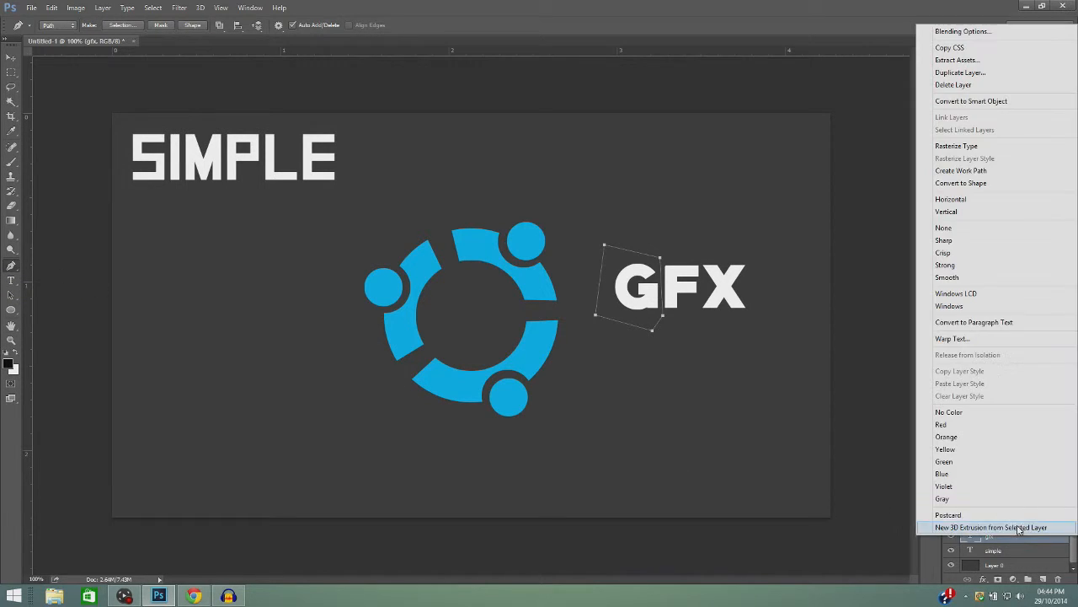
click(943, 145)
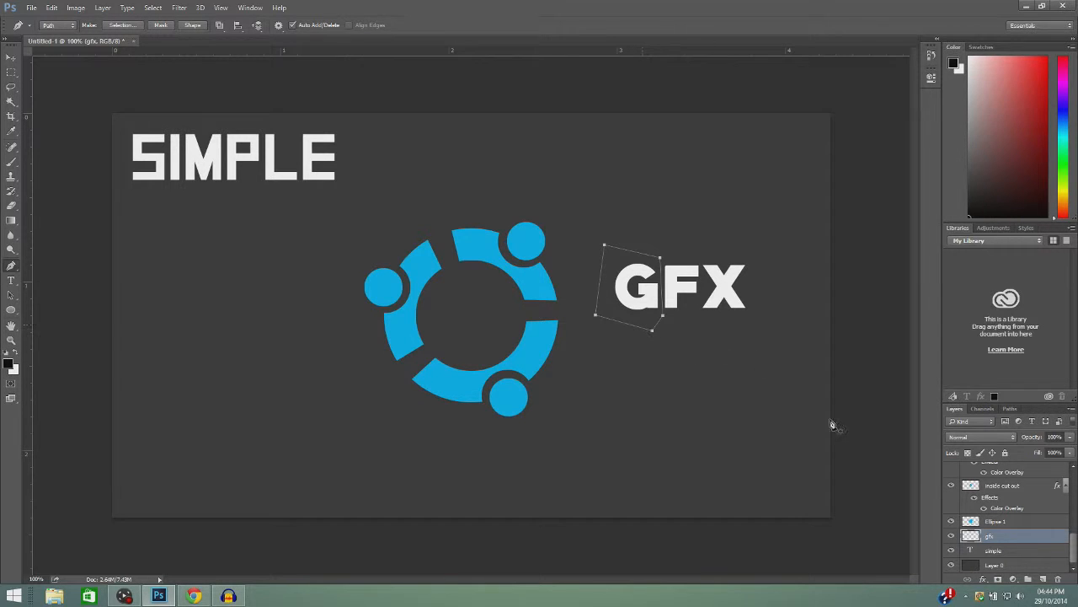
right_click(1011, 537)
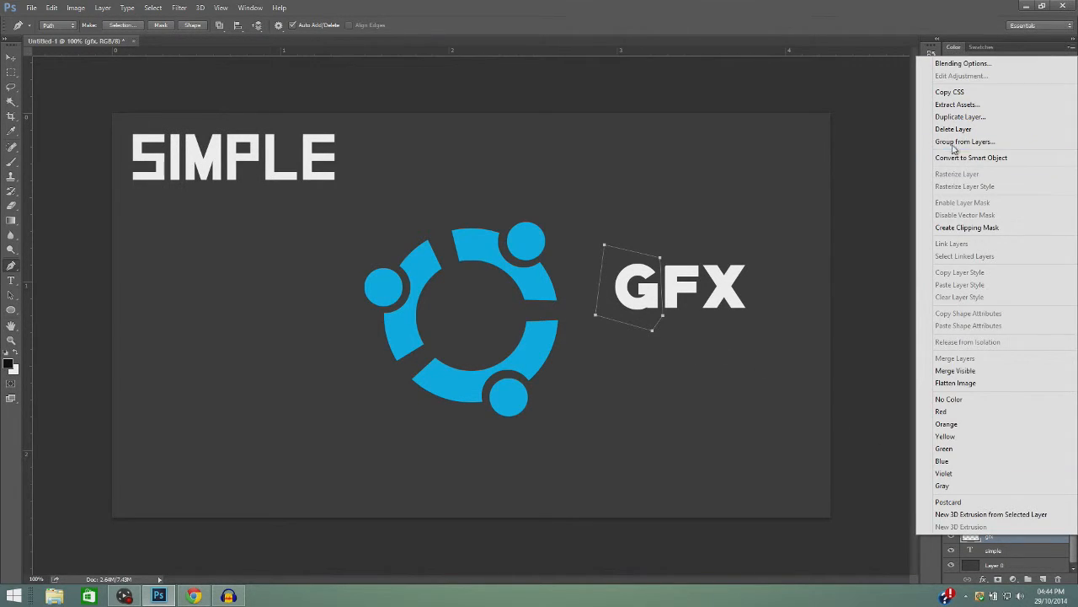
click(959, 116)
click(638, 184)
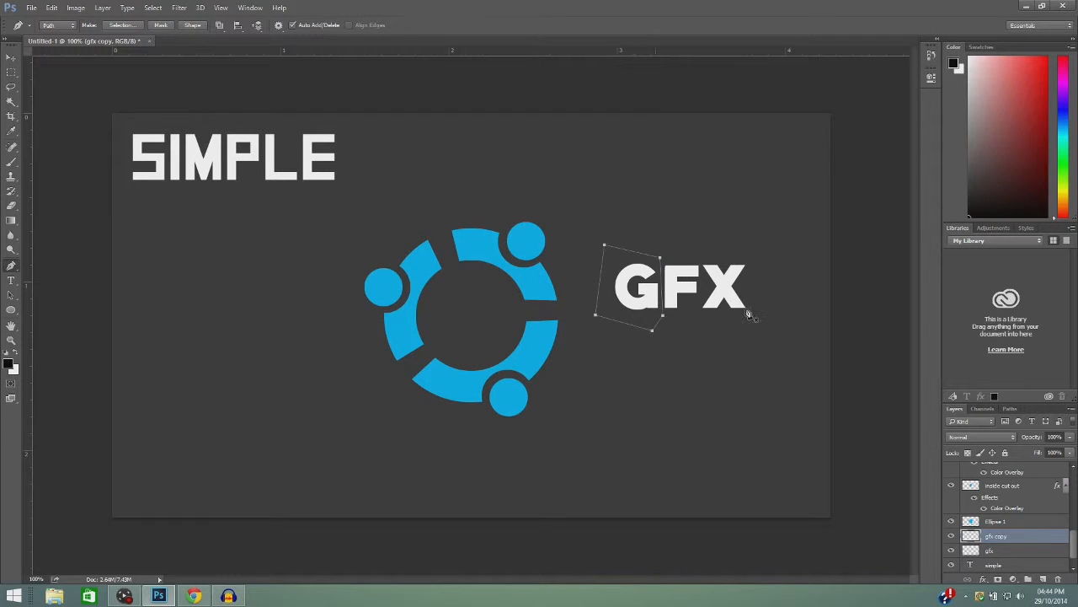
click(951, 537)
click(952, 537)
Turn the path around the G into a selection, hide the gfx layer and delete the G from gfx copy.
right_click(648, 296)
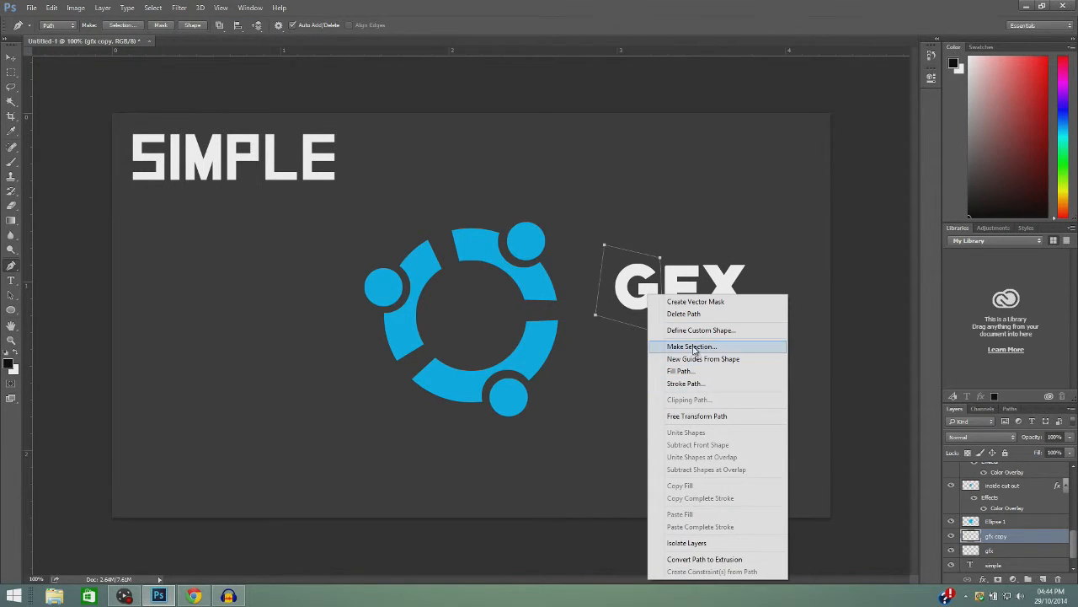
click(701, 346)
click(588, 178)
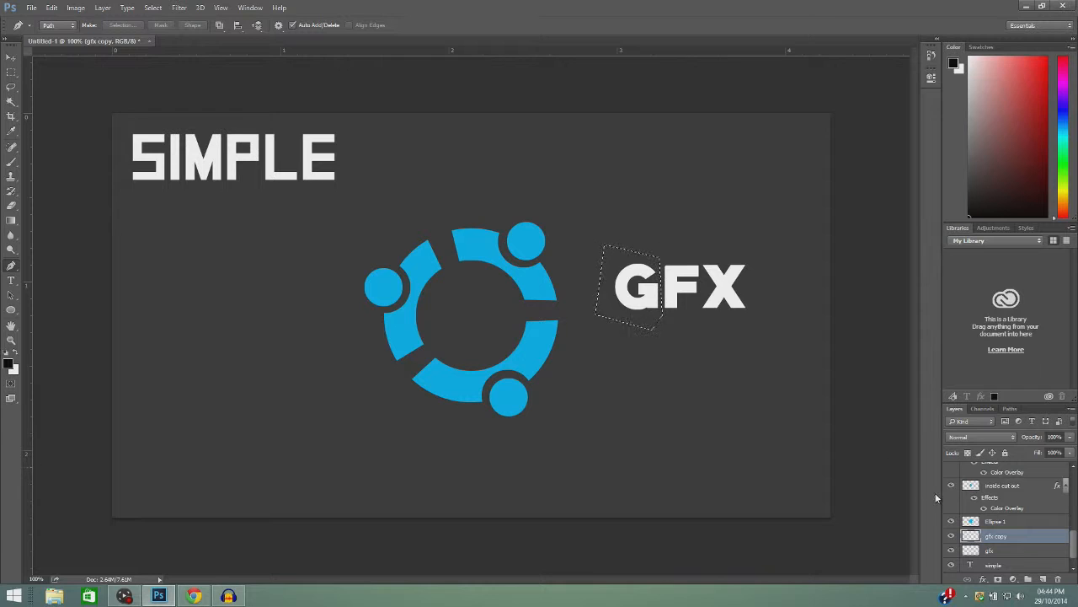
click(951, 536)
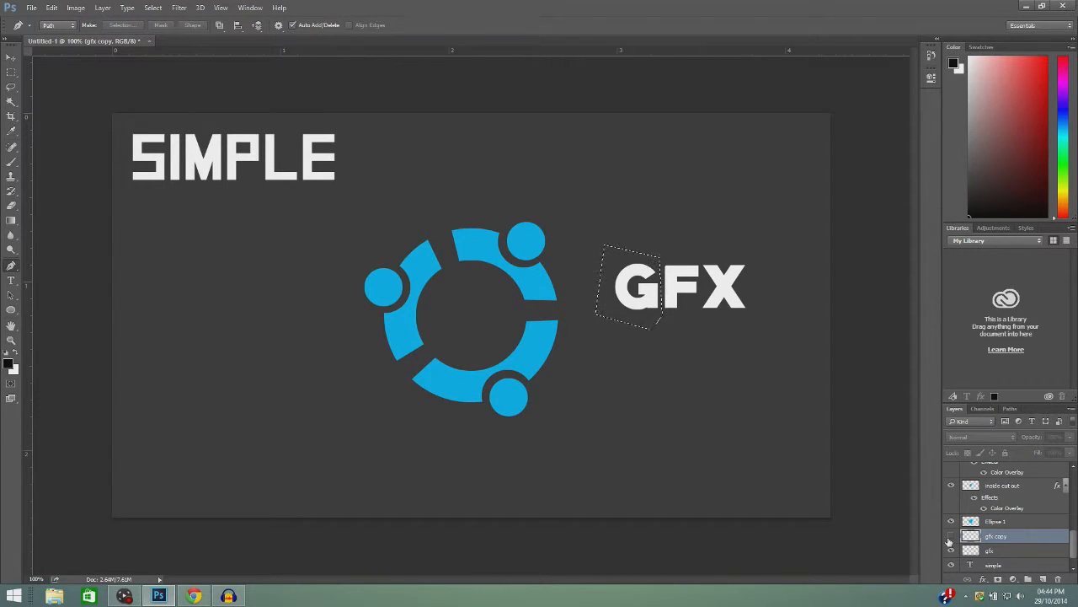
click(951, 536)
click(952, 551)
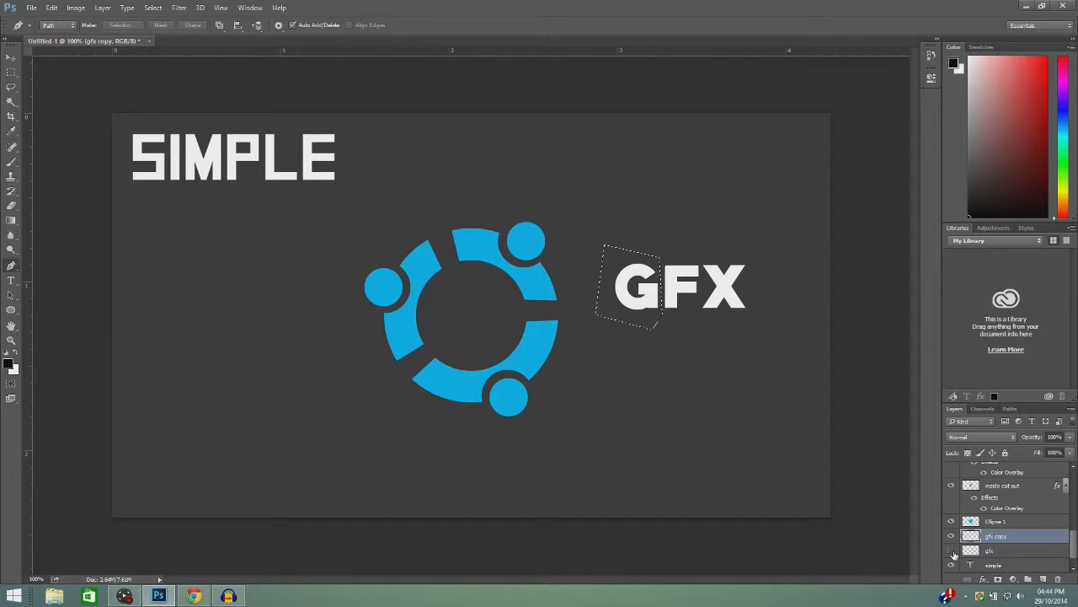
key(Delete)
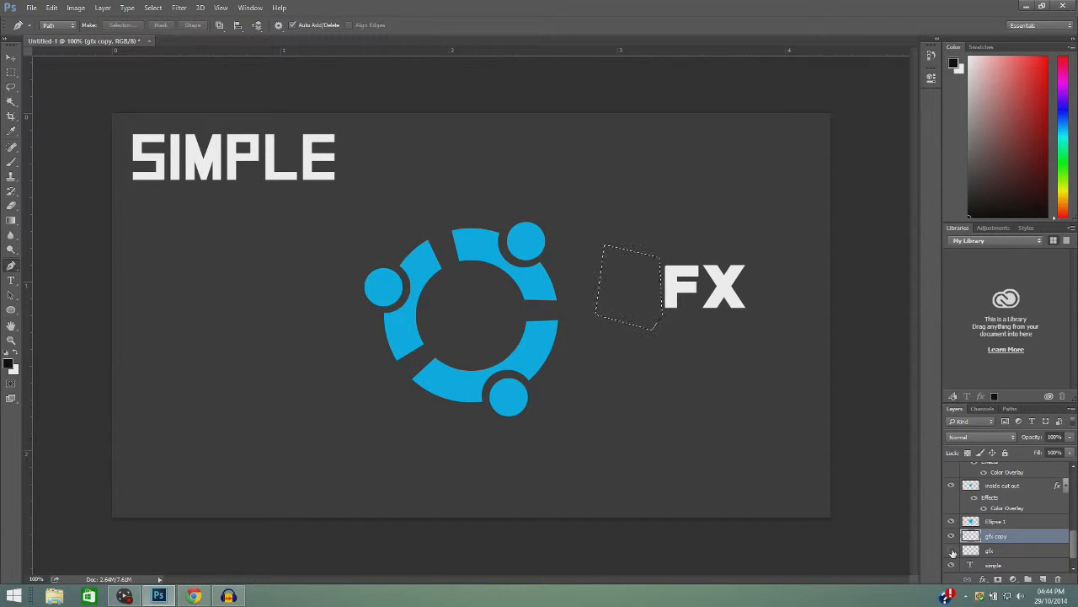
Invert the selection, hide gfx copy, delete the FX letters from the visible gfx layer and deselect.
click(153, 8)
click(165, 52)
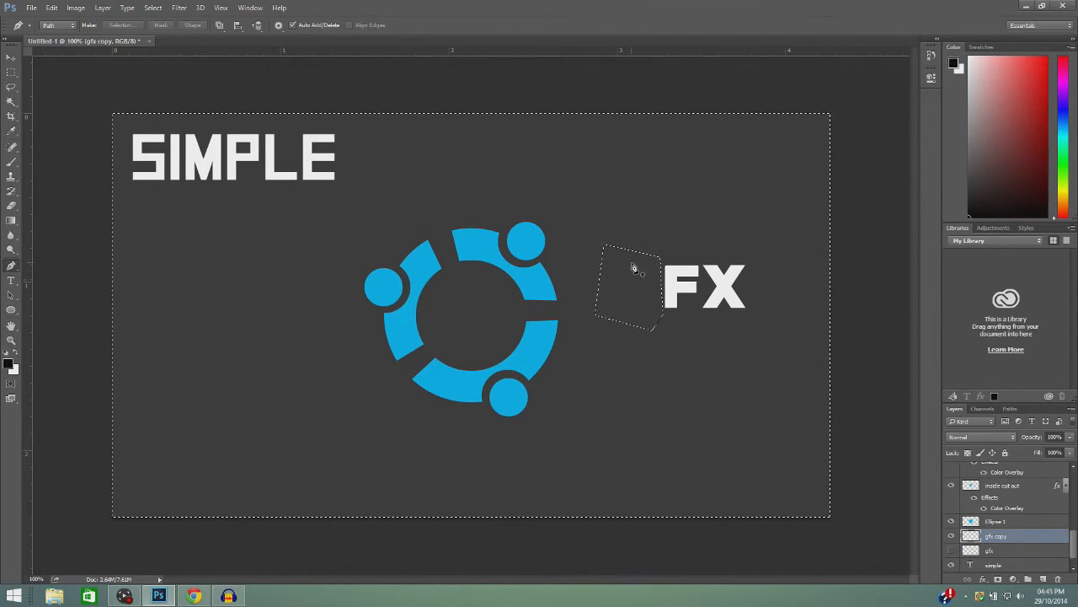
click(950, 522)
click(950, 521)
click(951, 549)
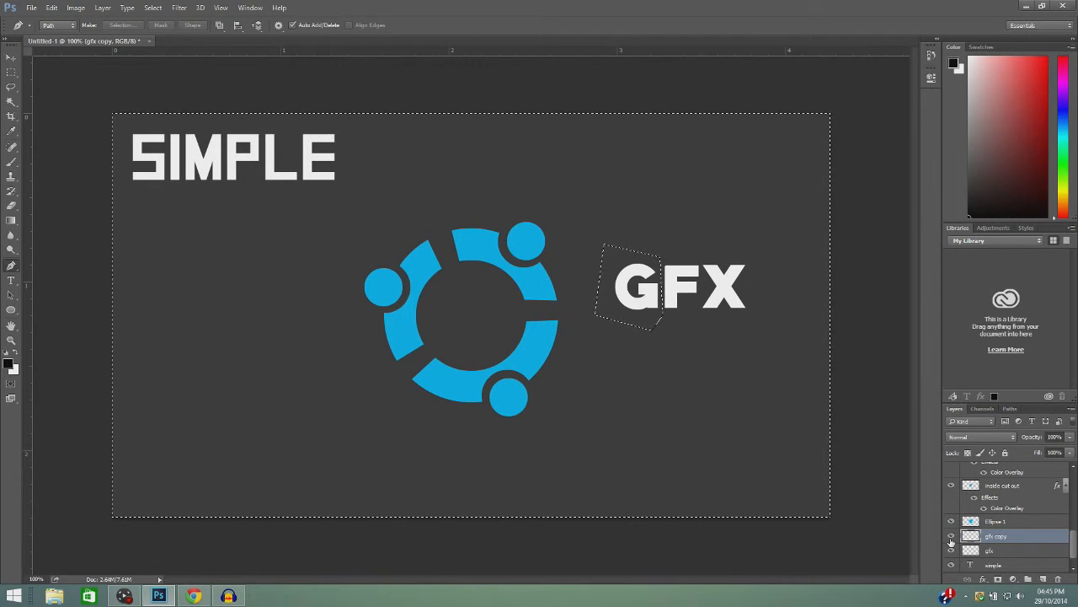
click(952, 537)
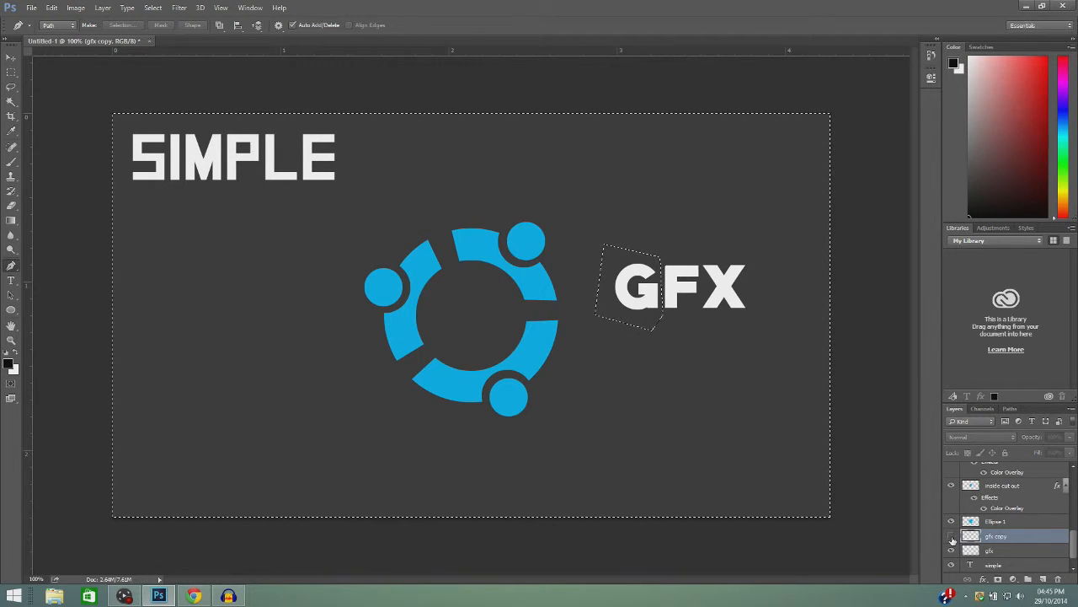
click(1001, 552)
key(Delete)
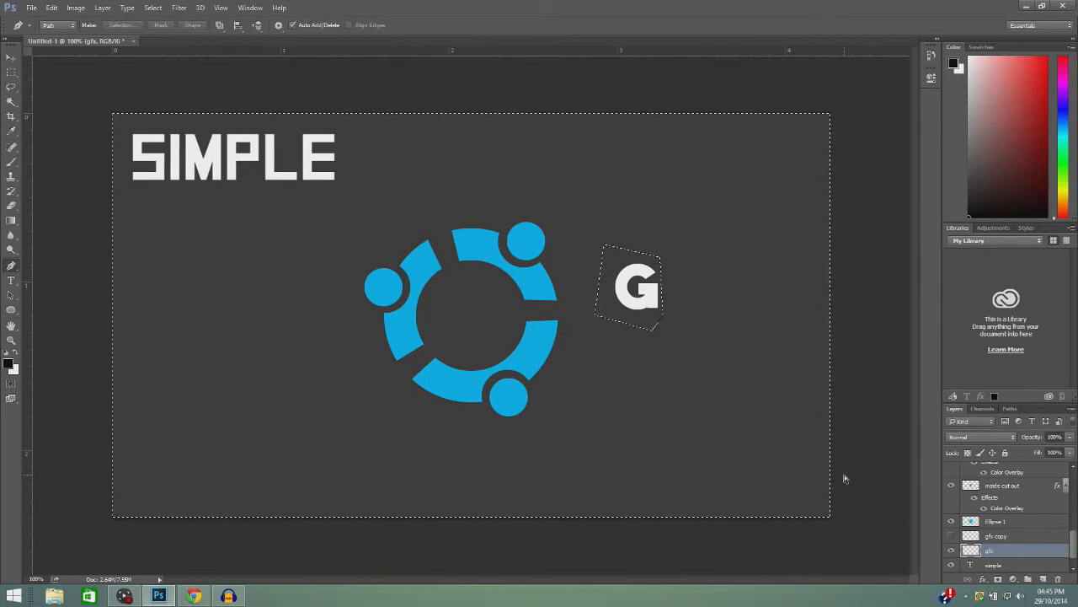
key(ctrl+d)
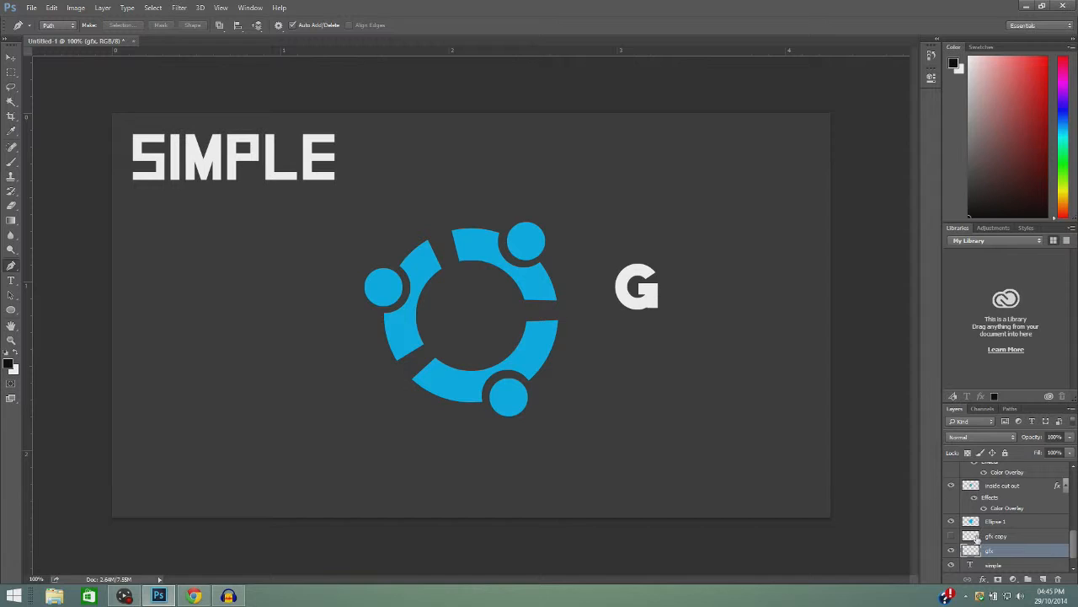
Show gfx copy again, check the separated G and FX layers by toggling their visibility, and select gfx copy.
click(951, 537)
click(952, 536)
click(951, 537)
click(951, 536)
click(952, 537)
click(951, 551)
click(951, 551)
click(952, 551)
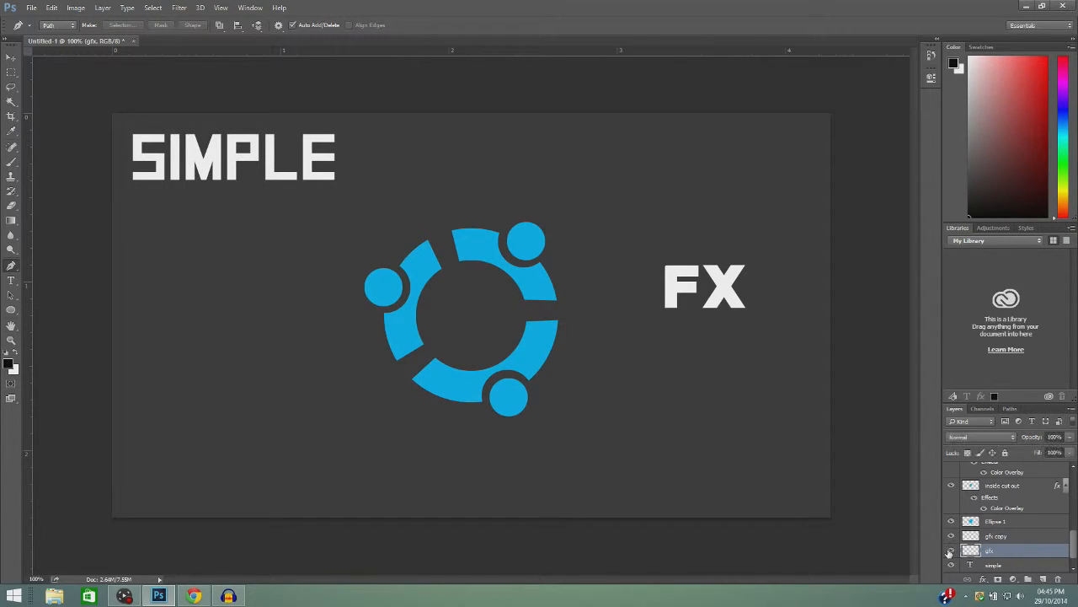
click(952, 551)
click(996, 538)
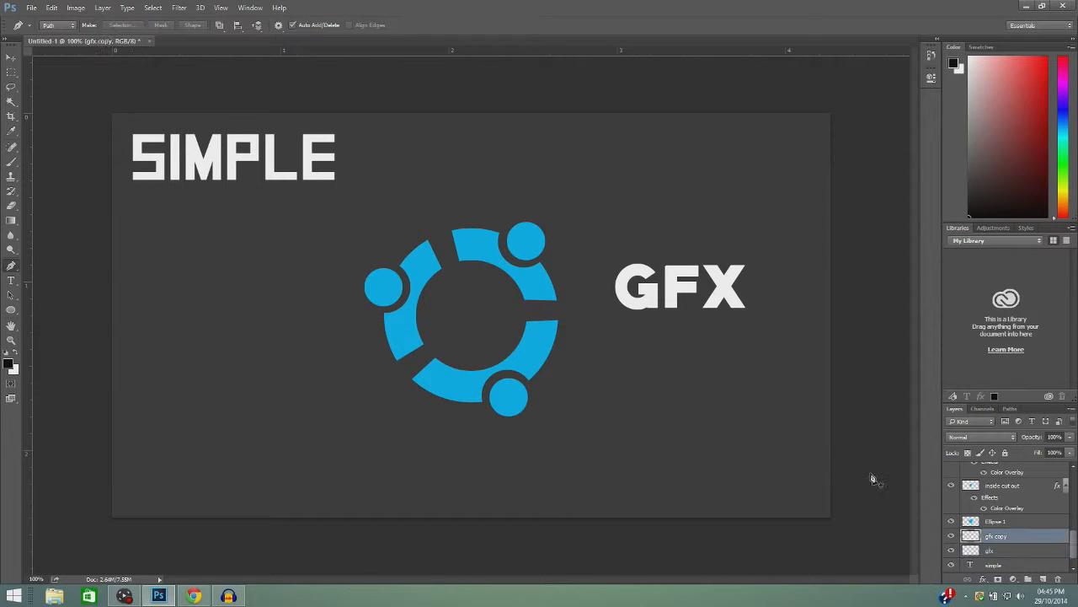
Scale the FX letters on gfx copy proportionally to about 260% and position them against the ring's right side.
click(11, 57)
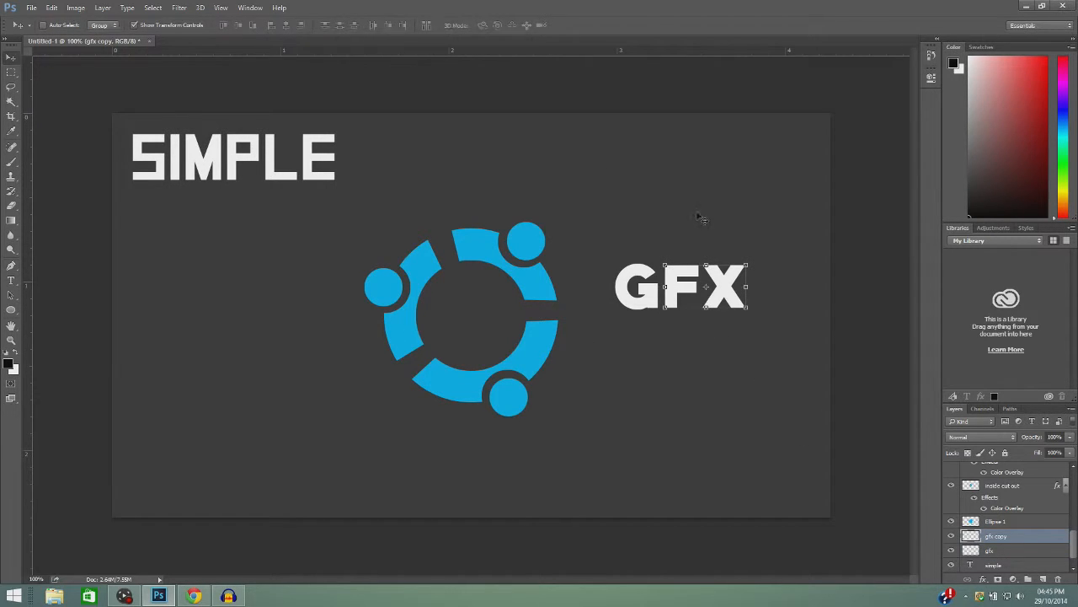
click(748, 267)
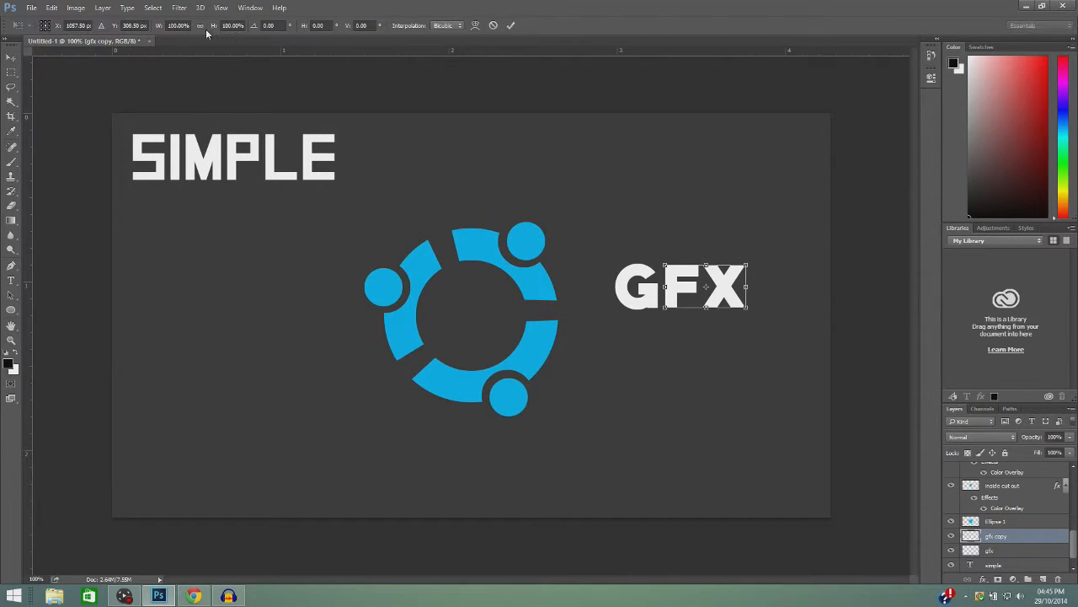
click(201, 27)
drag(760, 251, 821, 215)
drag(798, 252, 681, 320)
drag(726, 274, 707, 315)
drag(771, 262, 751, 262)
drag(716, 305, 710, 312)
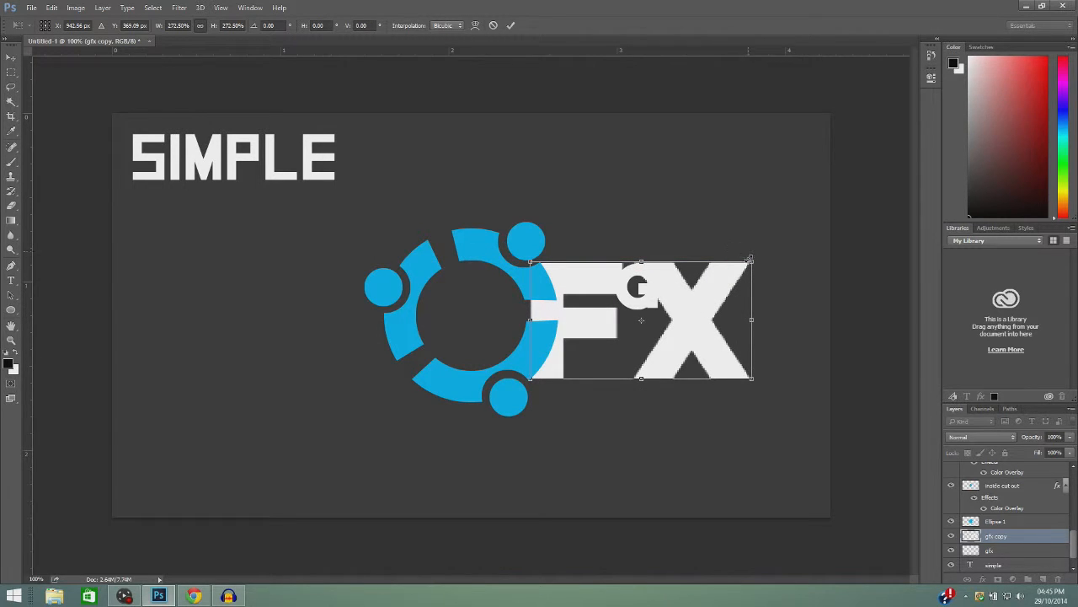
drag(750, 261, 746, 263)
drag(681, 299, 685, 301)
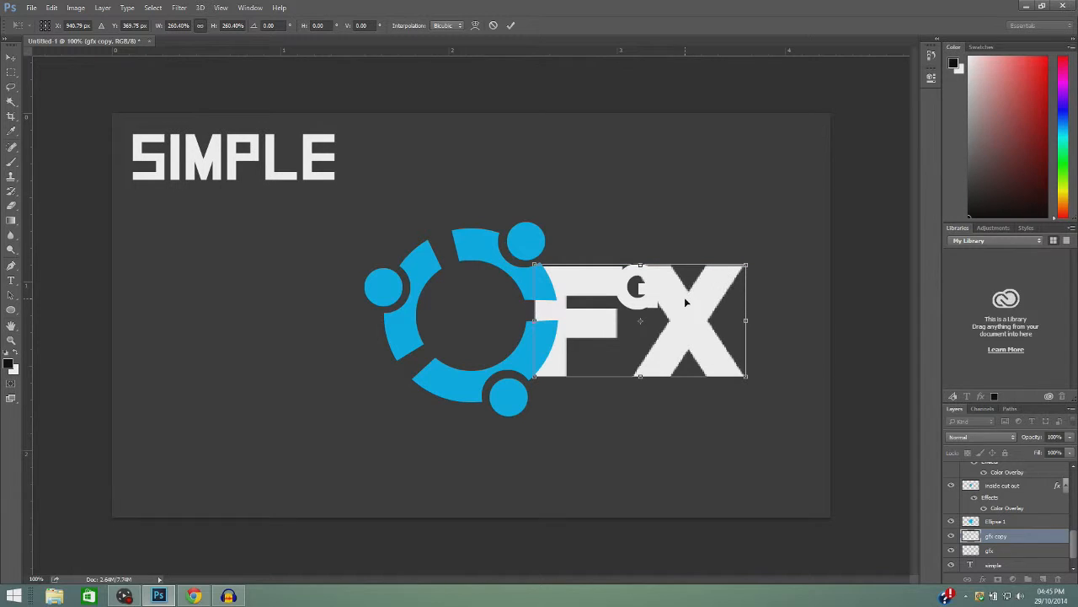
click(510, 25)
Move the G from the gfx layer to the empty space above the ring, clear of the FX letters, and reselect gfx copy.
click(994, 550)
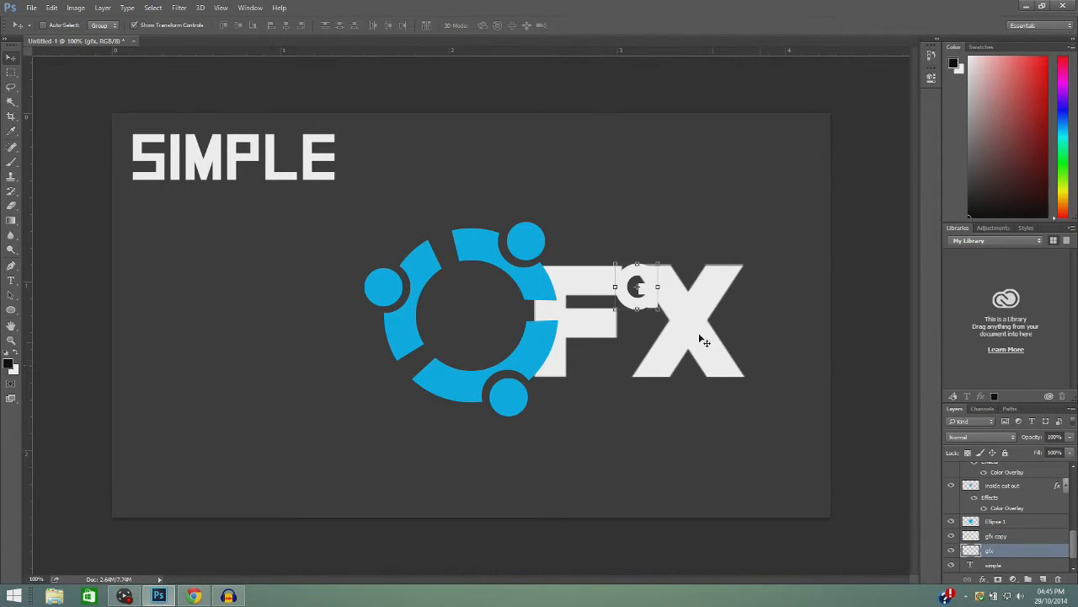
drag(642, 302, 550, 171)
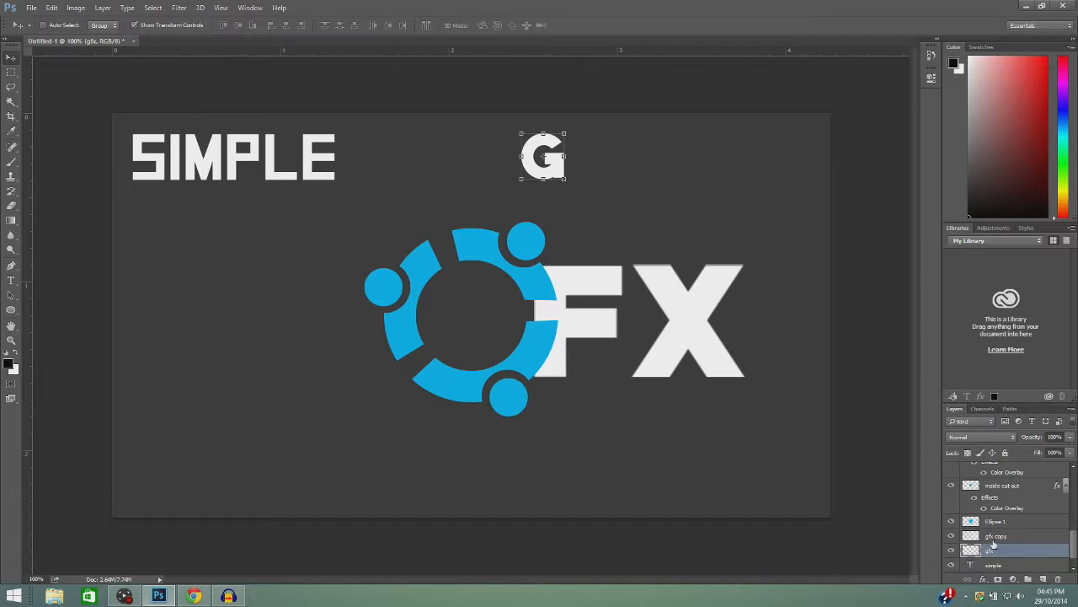
click(994, 537)
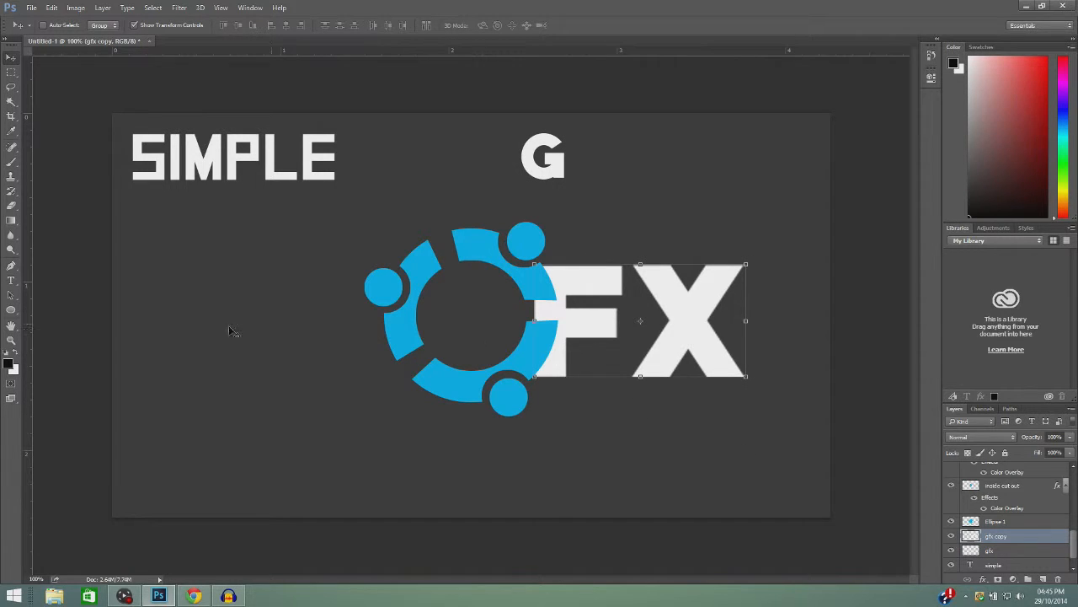
Start a curved Pen path from the F's bottom edge along the ring's outer right side and shorten the upper curve handle.
click(11, 340)
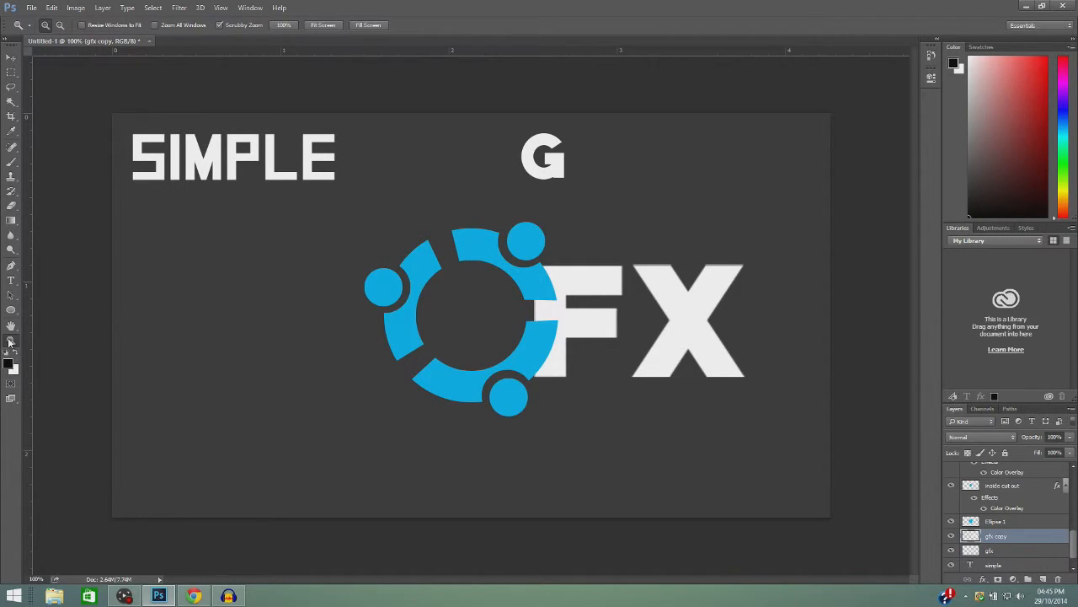
click(562, 333)
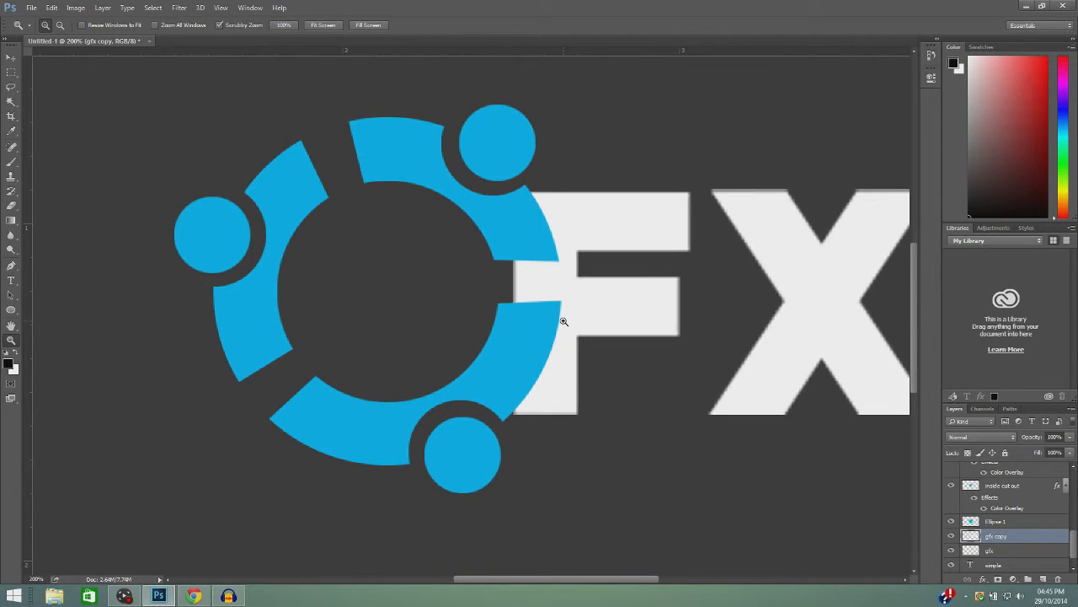
click(564, 321)
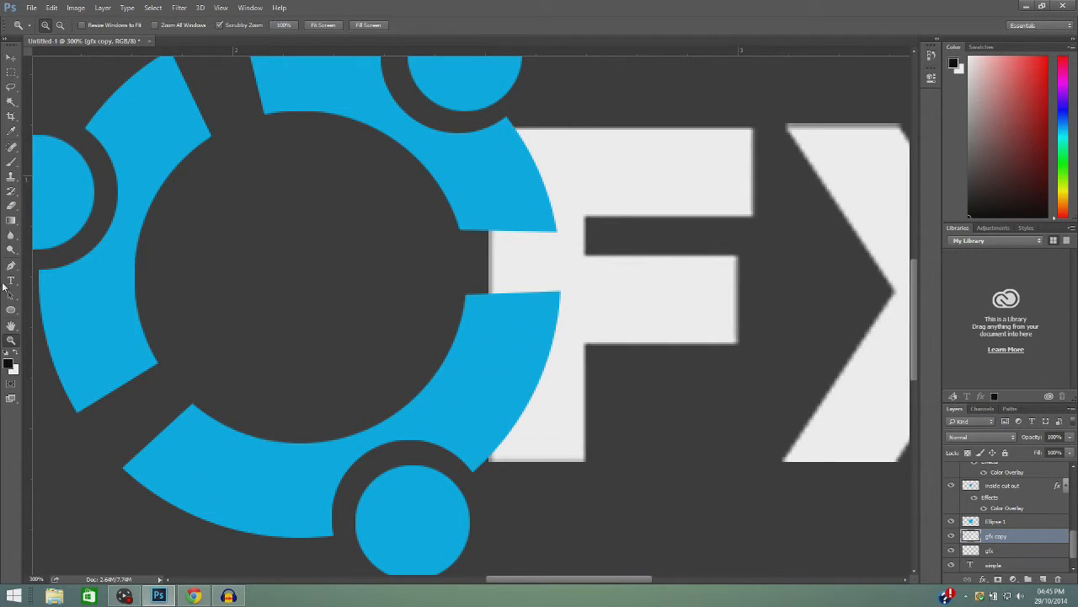
click(11, 266)
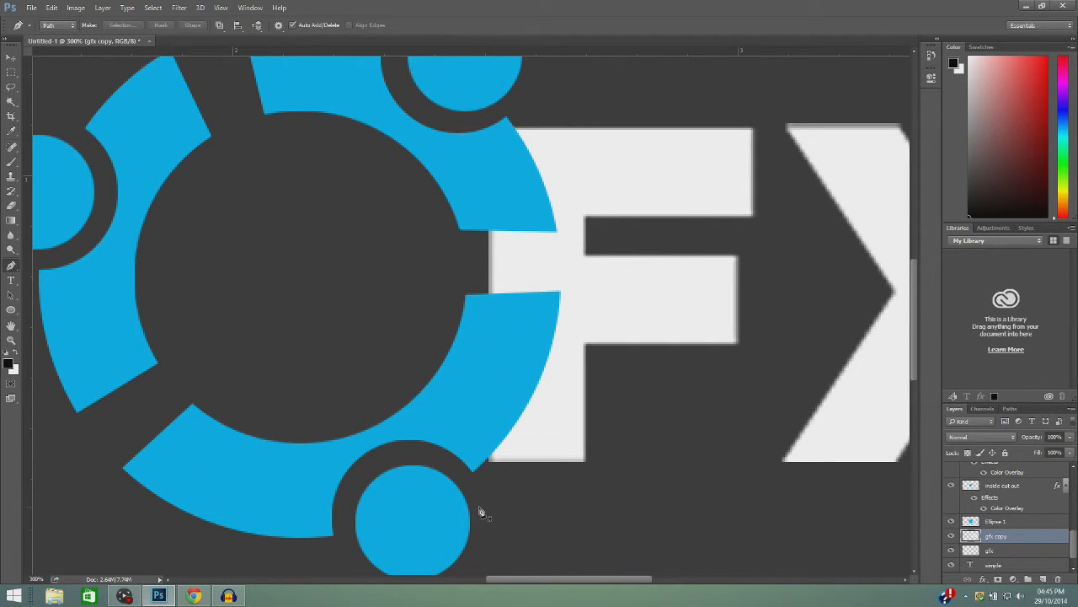
click(497, 462)
drag(570, 292, 567, 188)
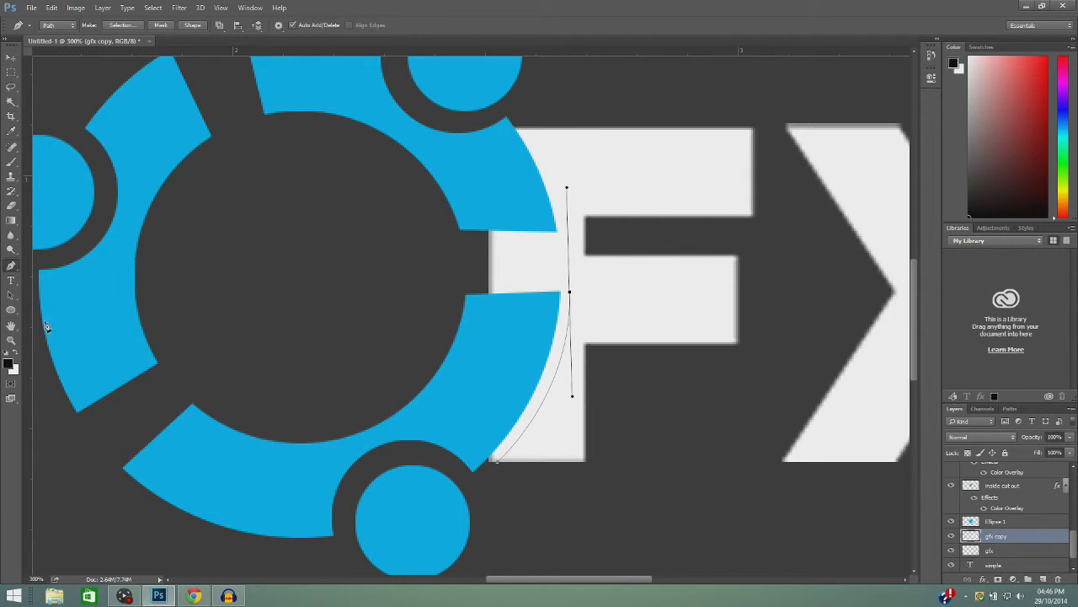
right_click(14, 267)
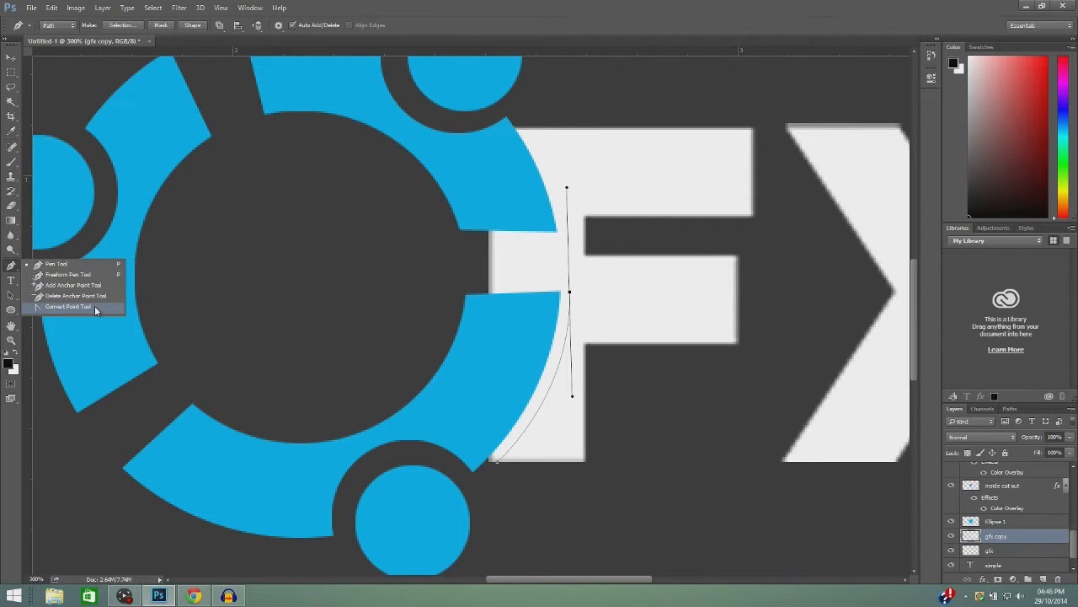
click(95, 305)
drag(567, 187, 568, 235)
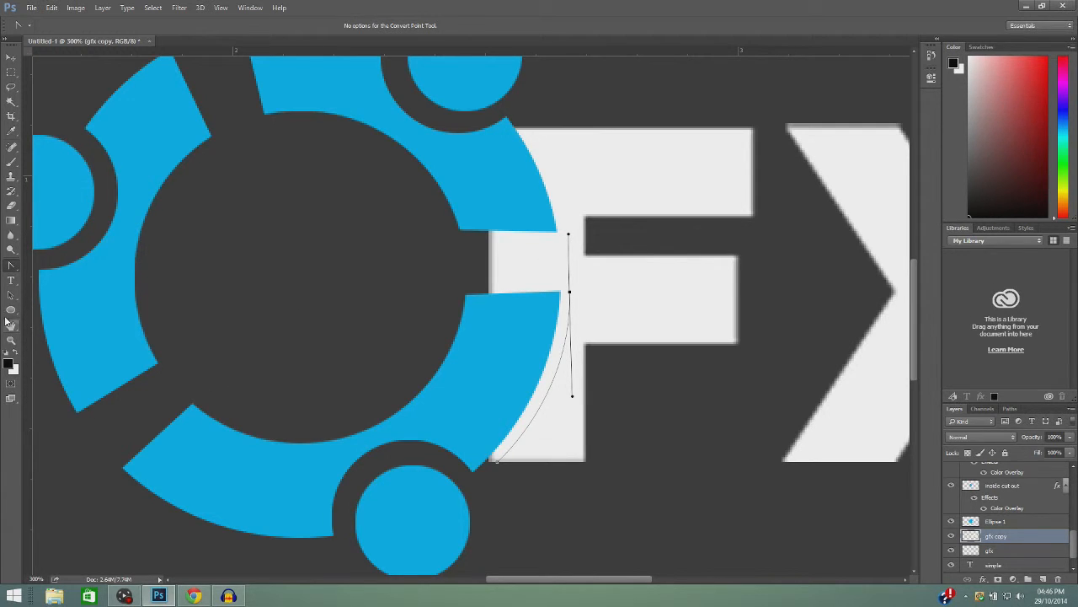
Continue the Pen path to the F's top edge and close it through the ring's interior, enclosing the overlapping part of the F.
right_click(17, 272)
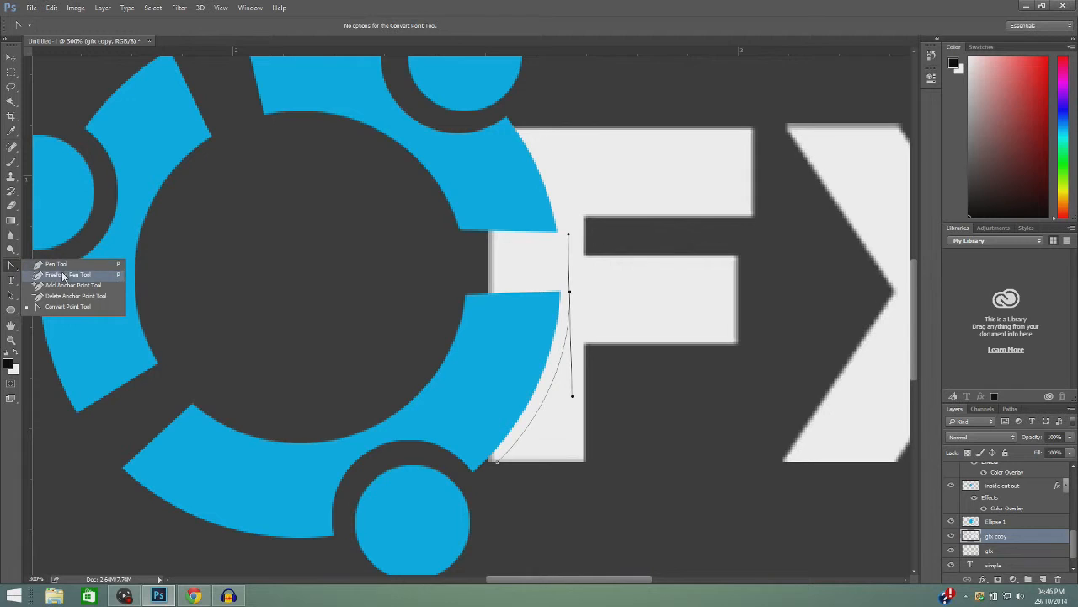
click(57, 264)
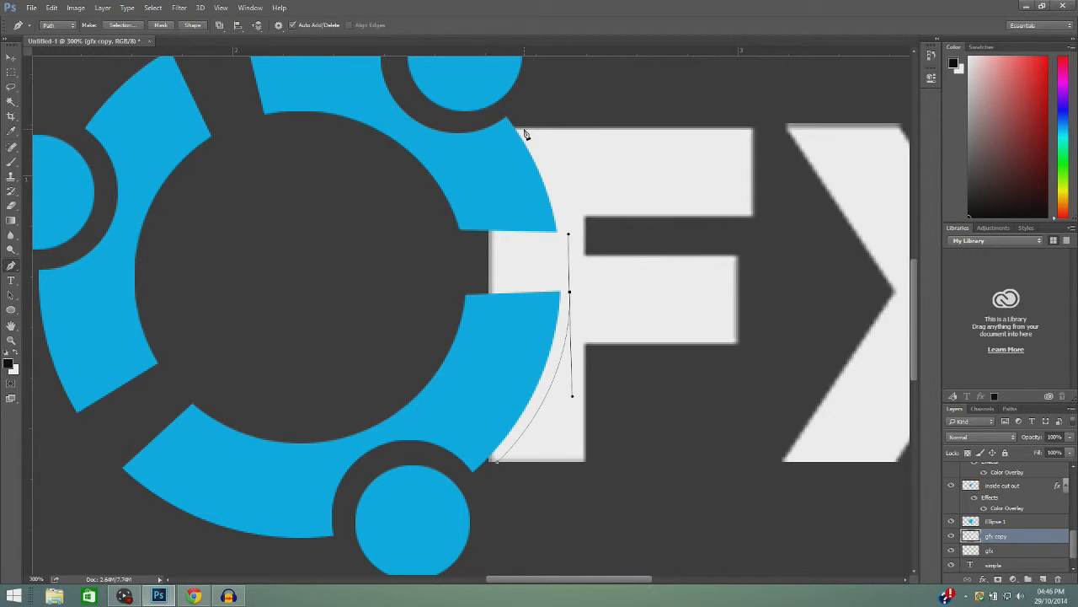
drag(525, 129, 485, 76)
click(221, 260)
click(295, 362)
click(378, 406)
click(455, 468)
click(494, 481)
click(498, 464)
Turn the path into a selection, delete the enclosed part of the F from gfx copy and deselect.
right_click(501, 313)
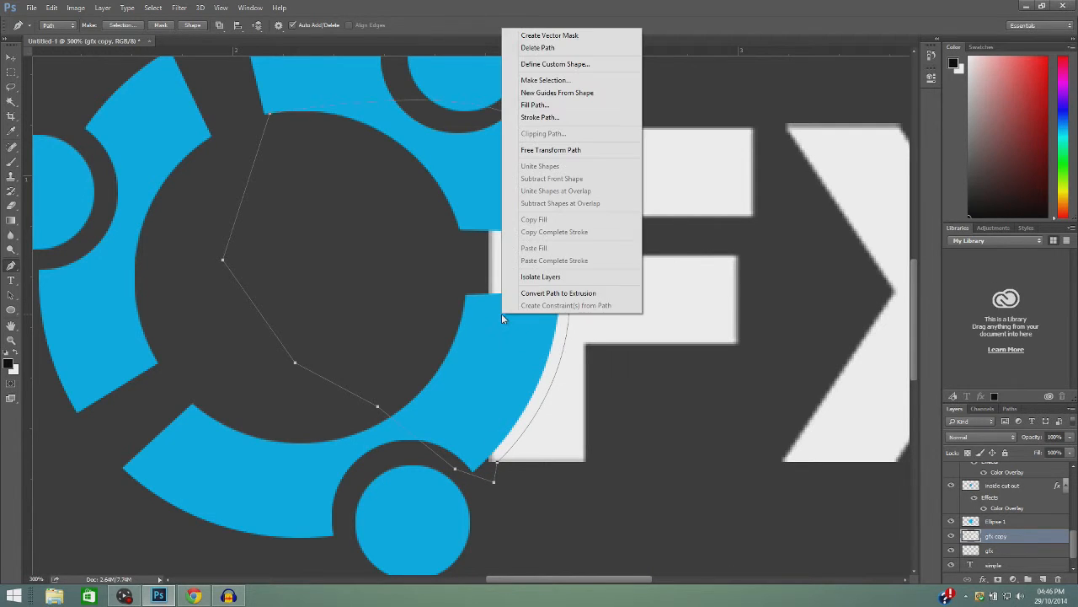
click(539, 80)
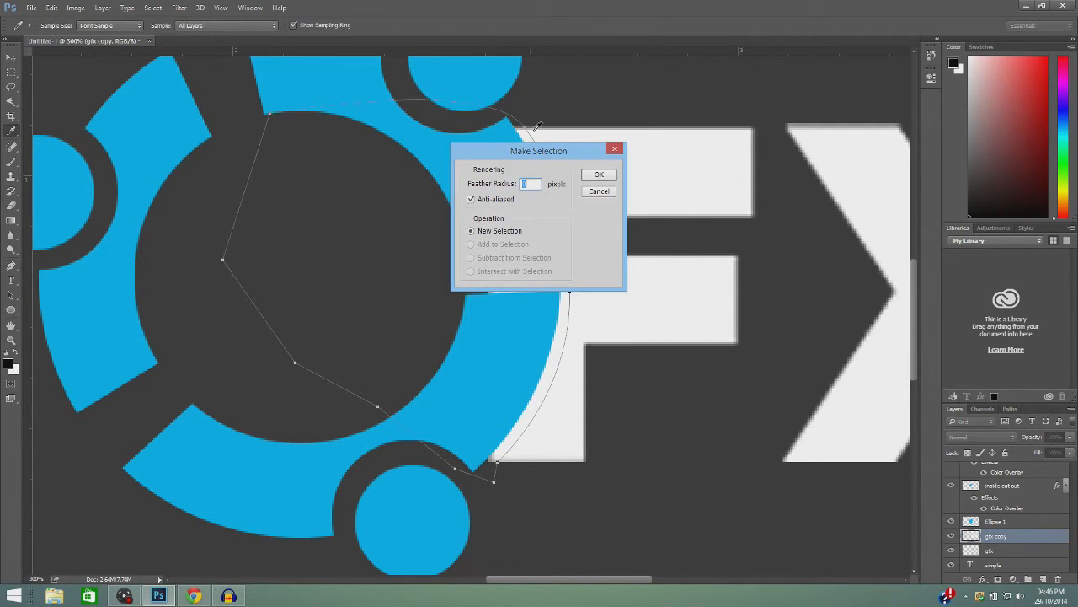
click(598, 176)
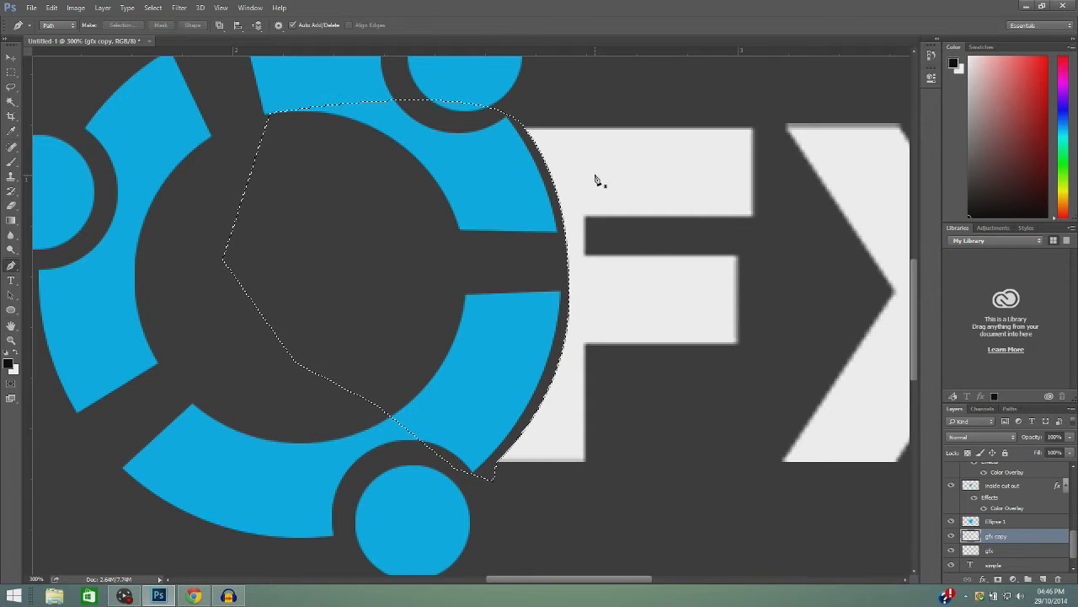
key(ctrl+d)
Move the G into the middle of the ring and place the gfx layer above inside cut out copy 6.
click(11, 340)
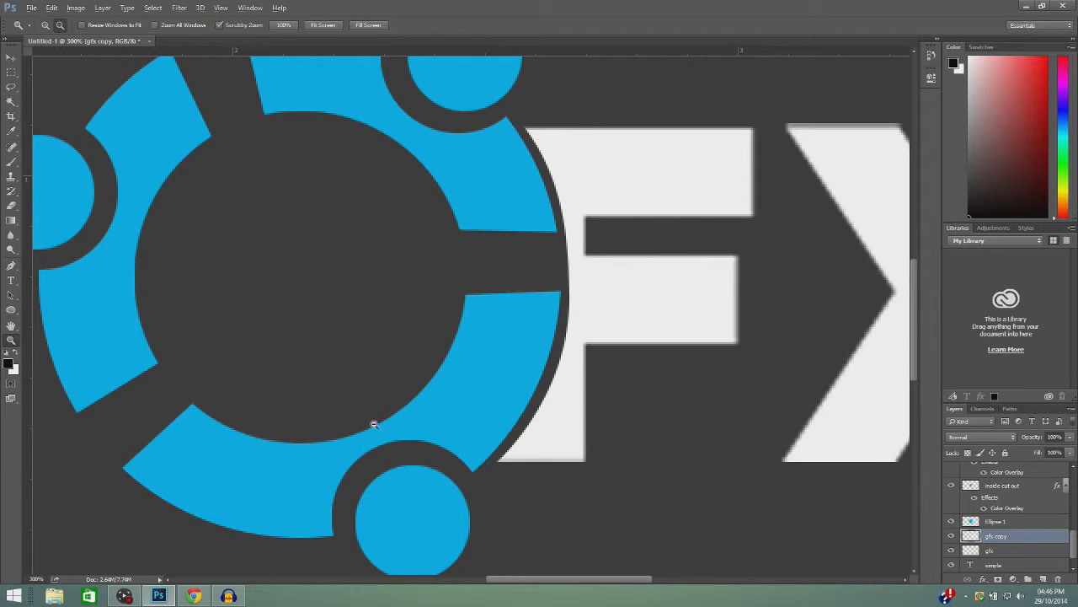
alt+click(399, 425)
alt+click(399, 424)
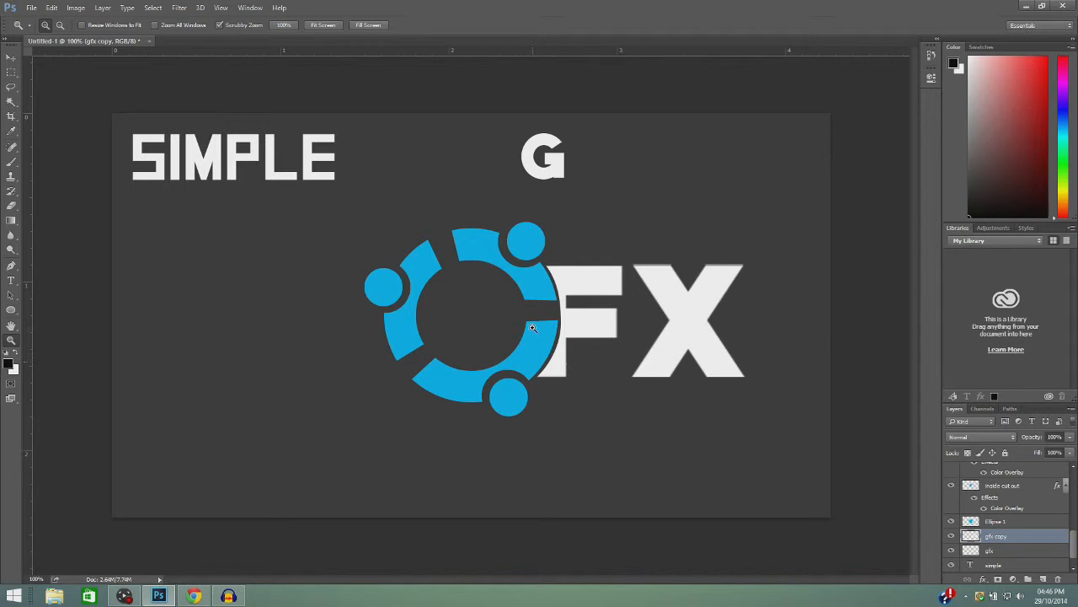
click(487, 320)
click(487, 320)
click(11, 58)
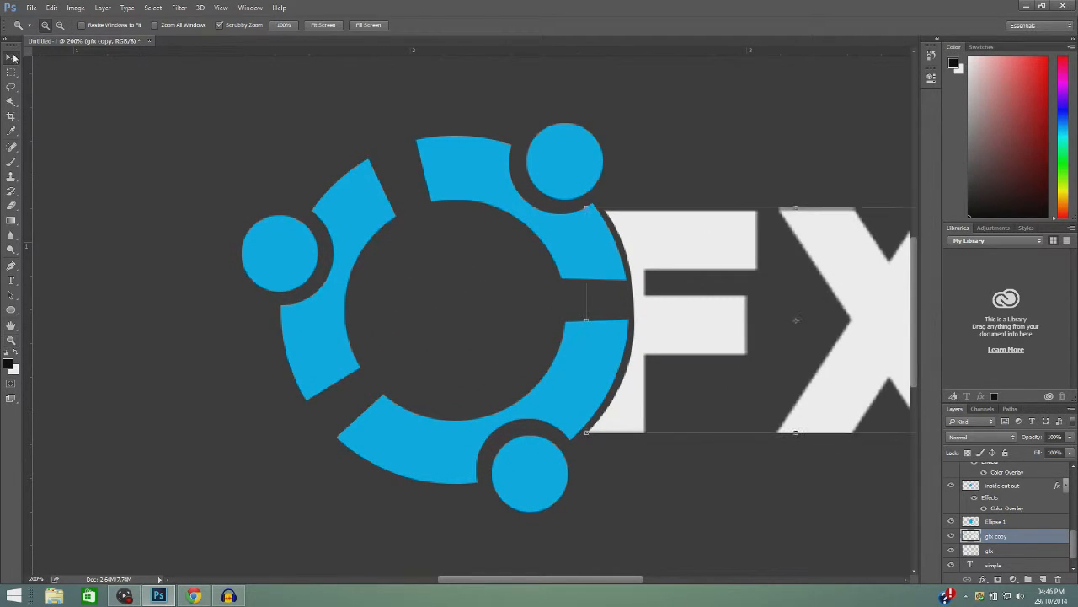
scroll(802, 304, up, 1)
scroll(776, 303, down, 1)
scroll(775, 304, up, 3)
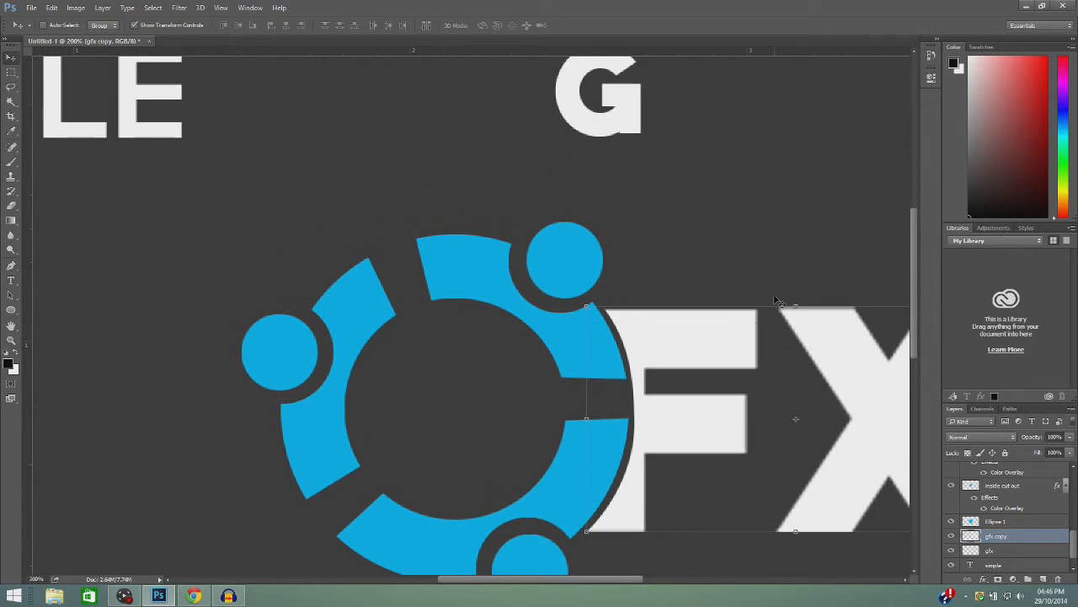
click(1012, 553)
drag(630, 126, 463, 441)
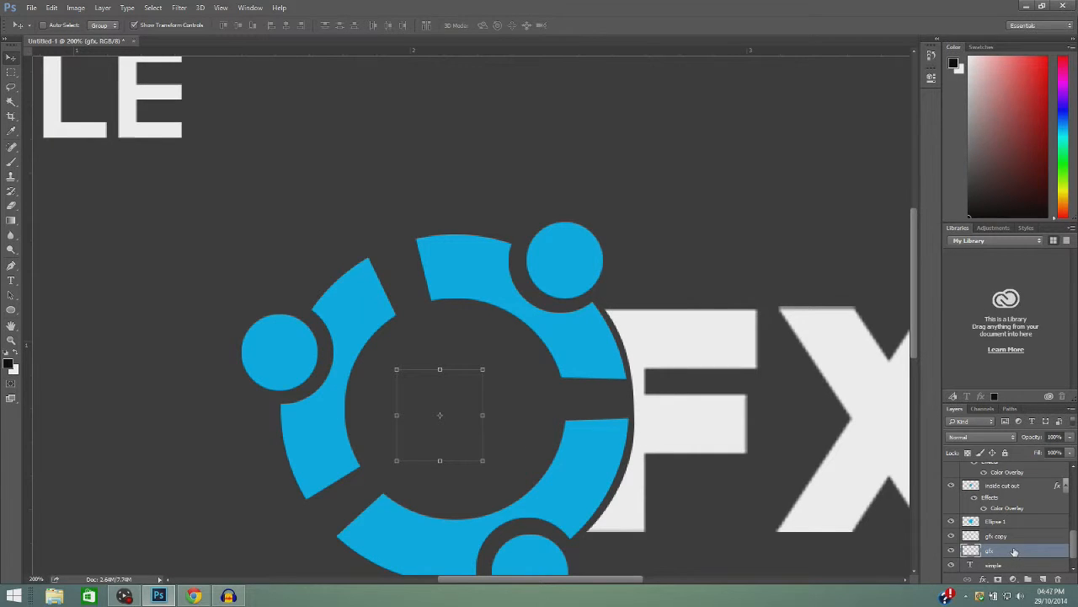
drag(996, 500, 1009, 477)
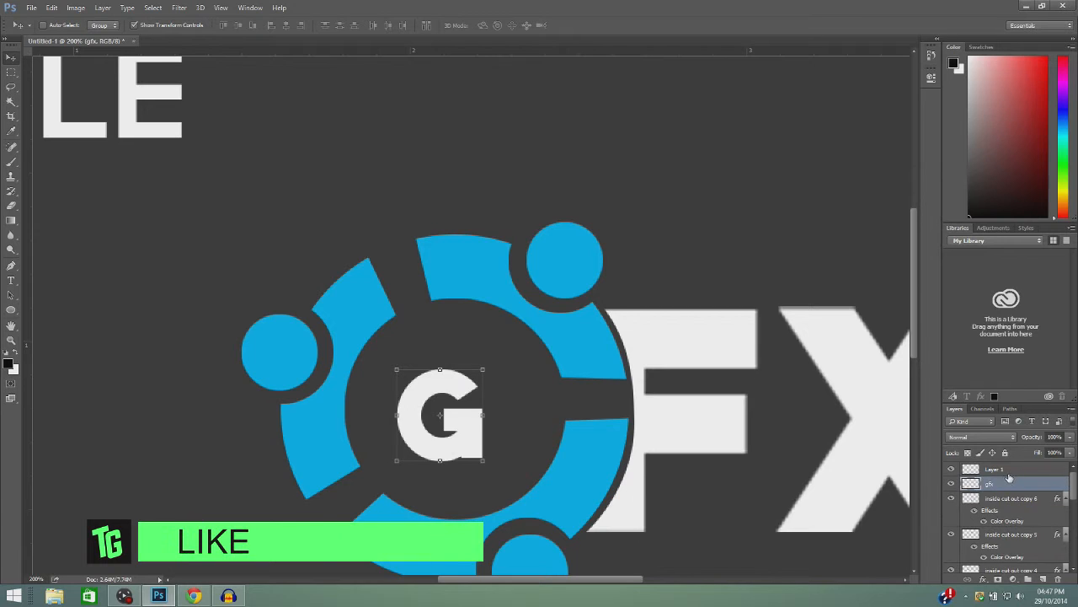
drag(458, 438, 484, 431)
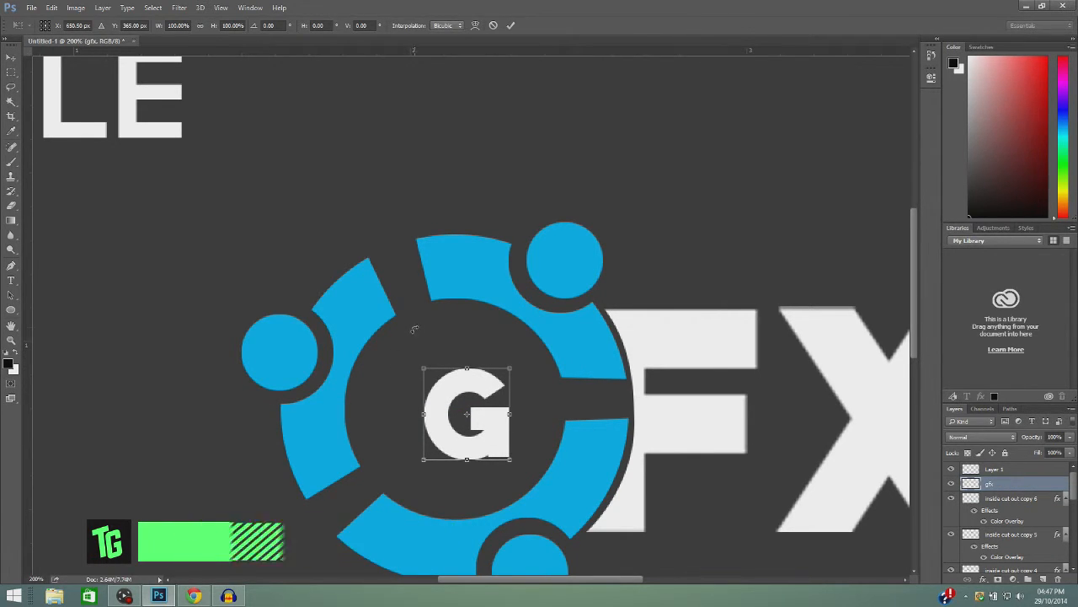
Scale the G to about 224% with linked proportions and centre it in the ring's inner opening.
drag(509, 371, 634, 345)
drag(546, 380, 491, 421)
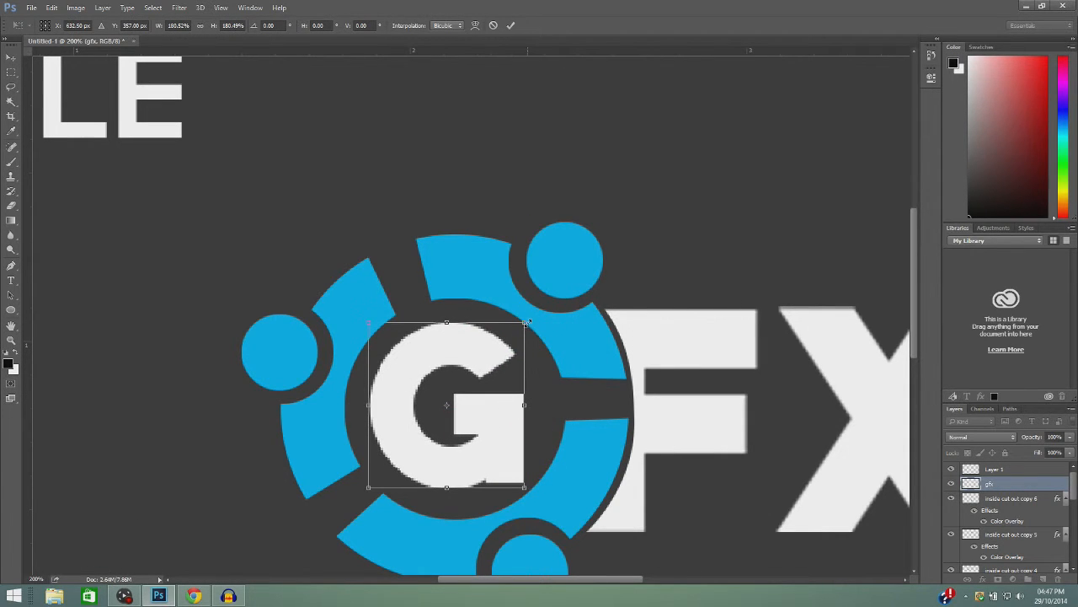
drag(534, 321, 579, 307)
drag(518, 395, 508, 417)
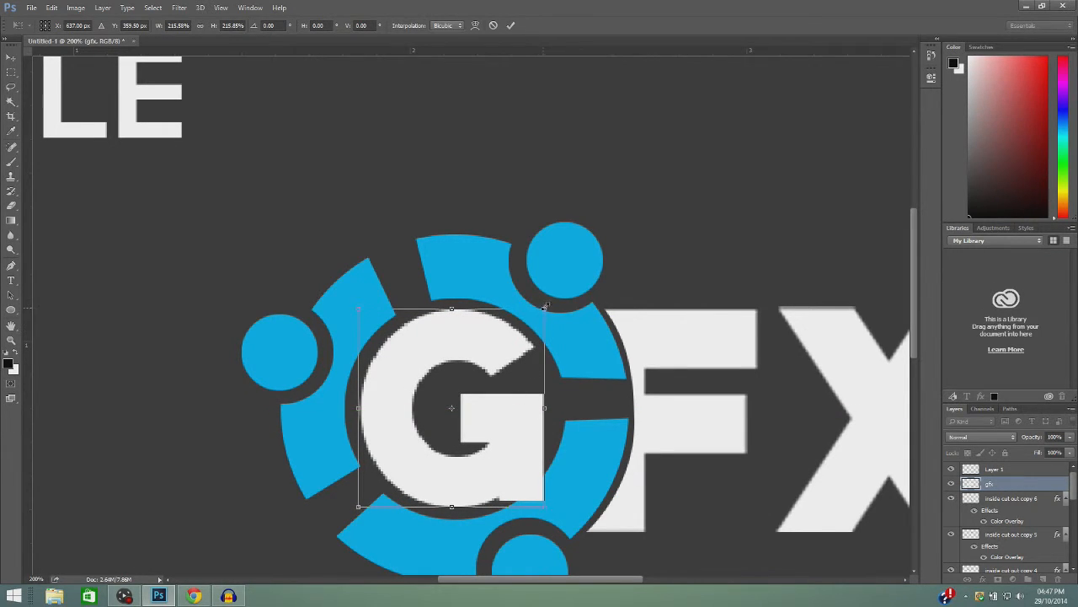
drag(545, 308, 557, 304)
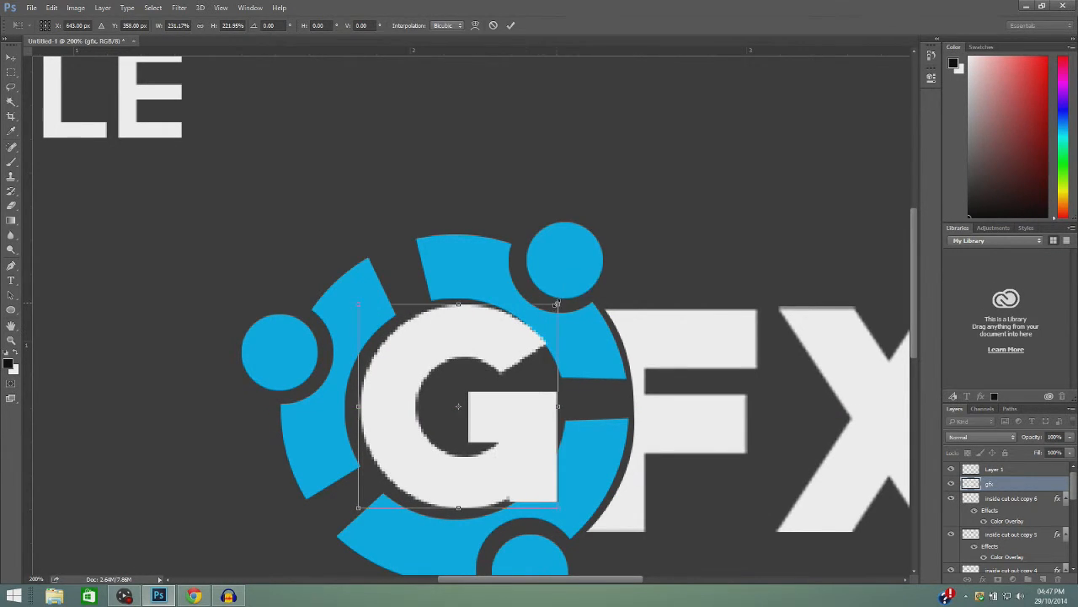
click(200, 25)
drag(495, 340, 485, 337)
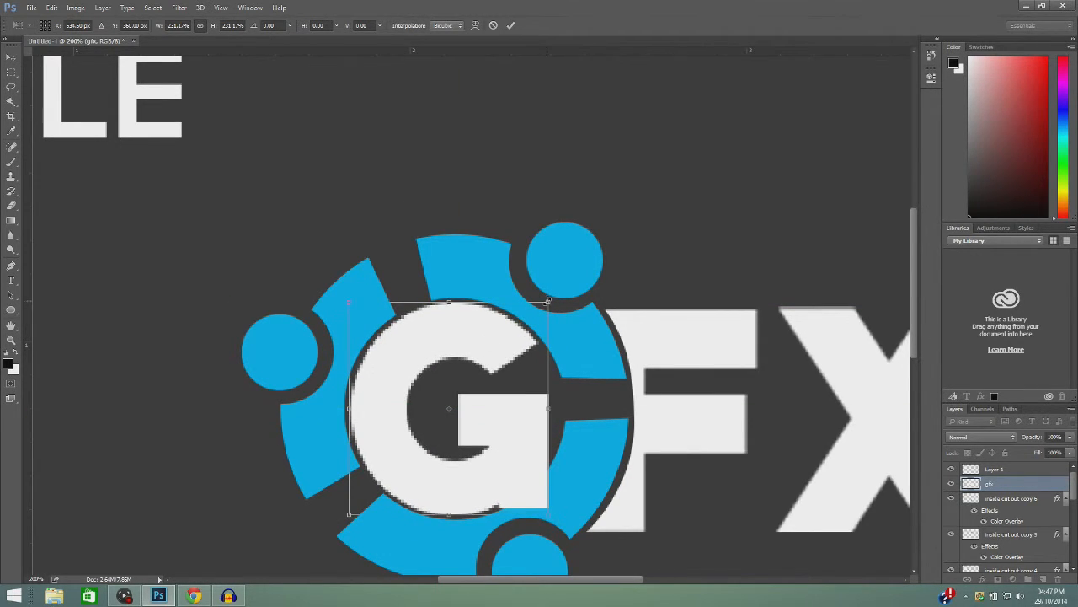
drag(547, 301, 499, 347)
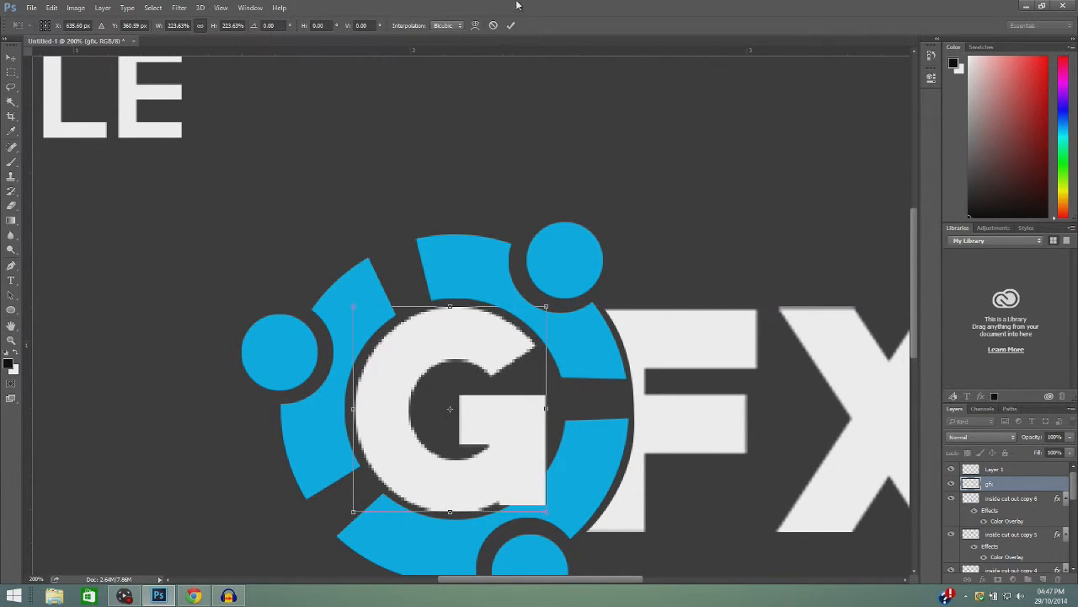
click(511, 25)
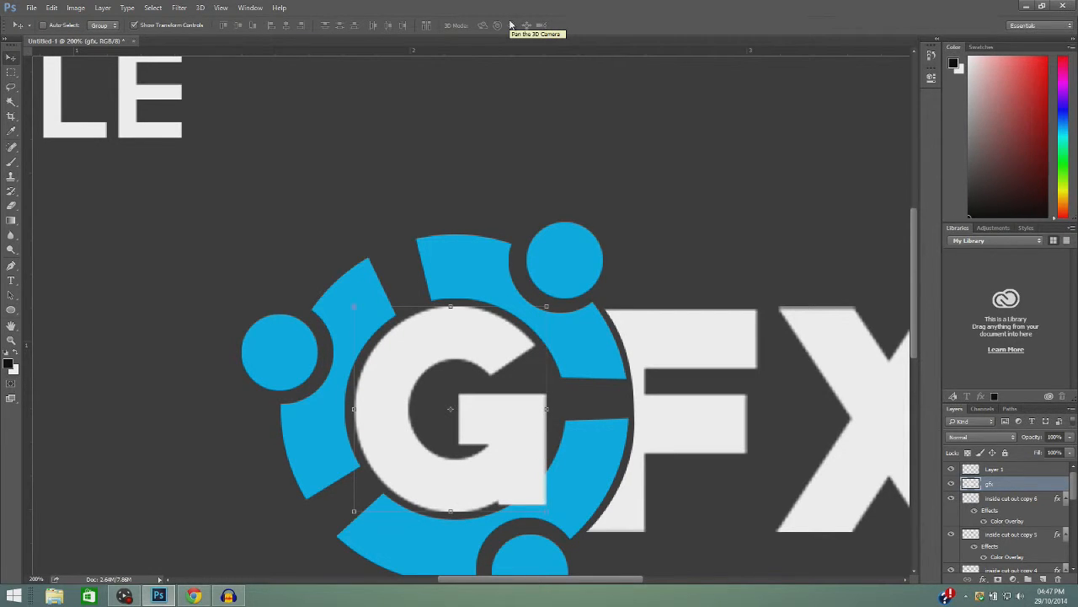
Draw a Pen path curving along the ring's inner edge and enclosing the G's lower-right corner where it overlaps the ring.
click(11, 340)
drag(552, 518, 553, 520)
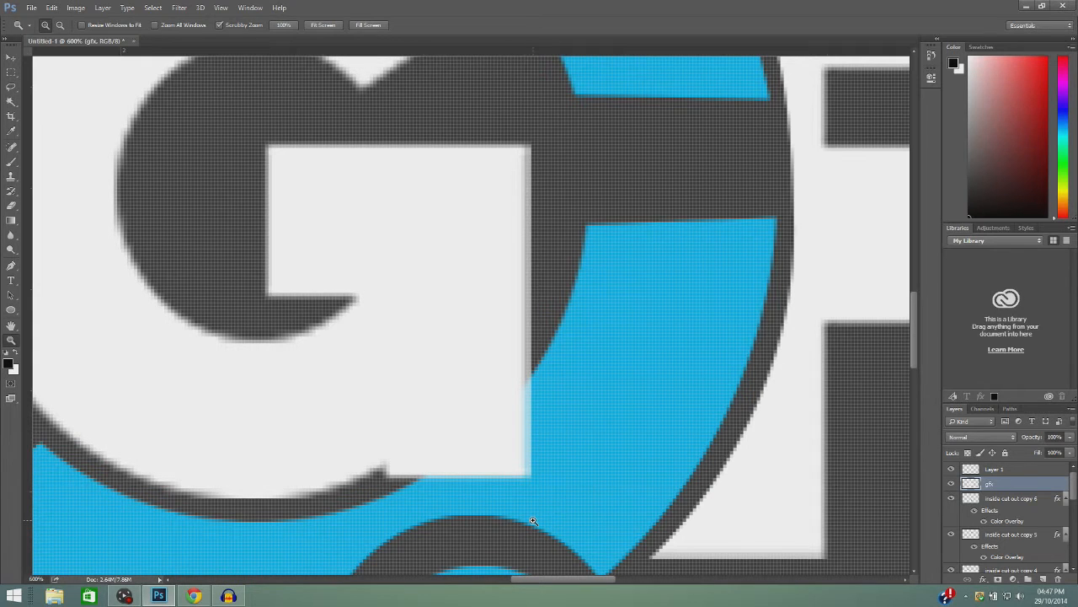
alt+click(526, 514)
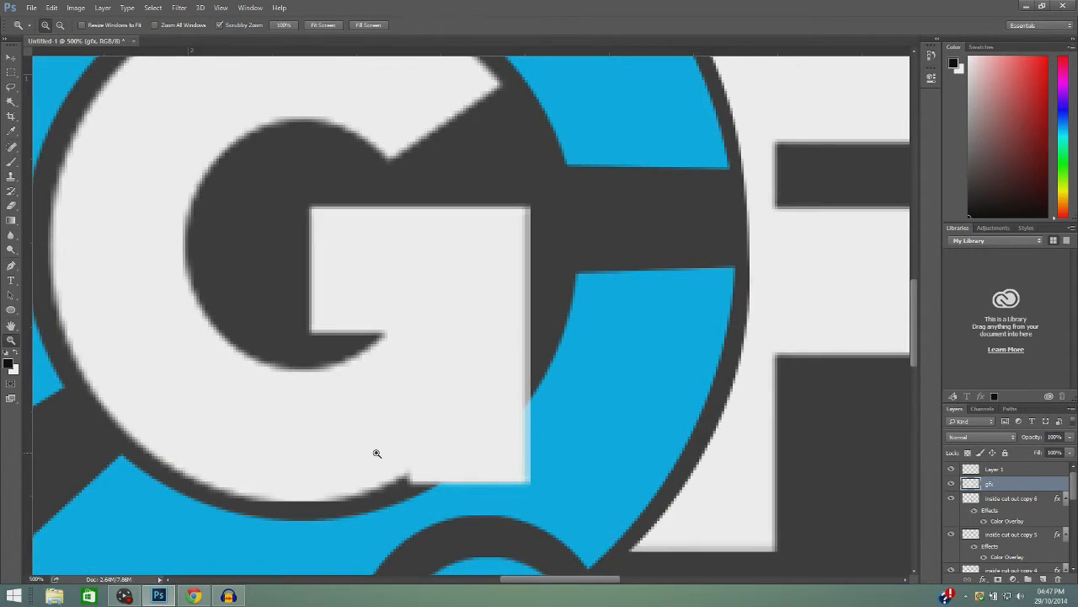
click(11, 265)
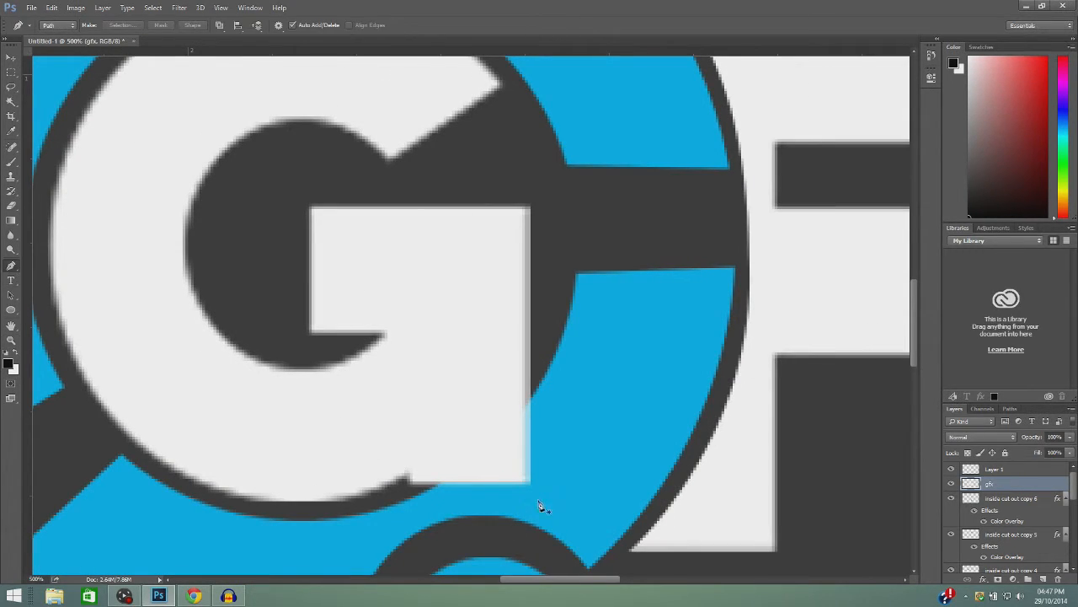
click(413, 484)
drag(531, 378, 554, 314)
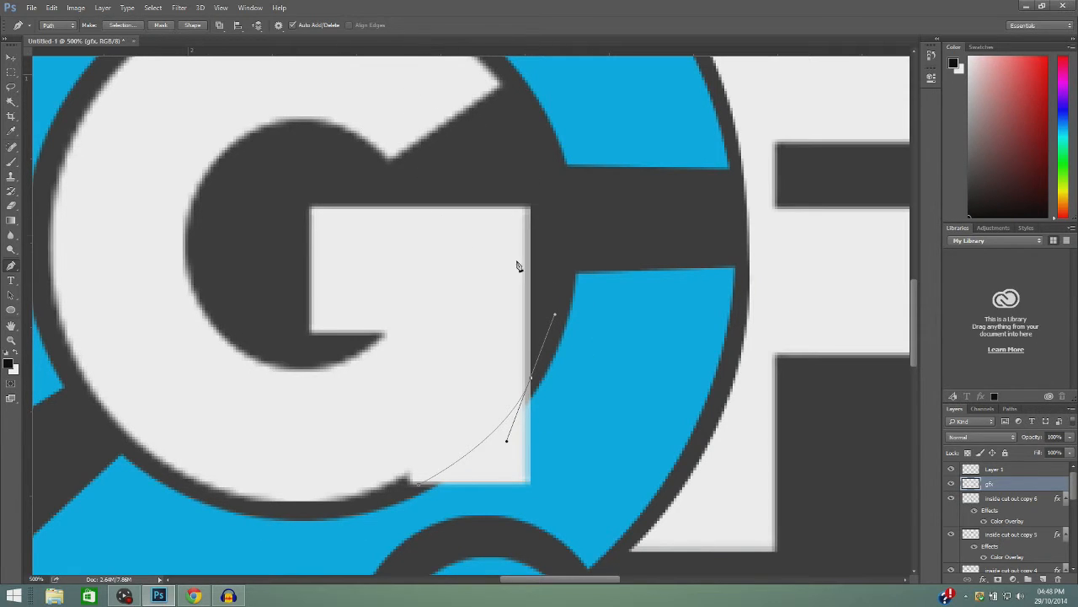
click(697, 322)
click(674, 504)
click(445, 567)
click(407, 524)
Make a selection from the path with 0 px feather, delete the G's enclosed corner on the gfx layer and deselect.
right_click(547, 488)
click(589, 249)
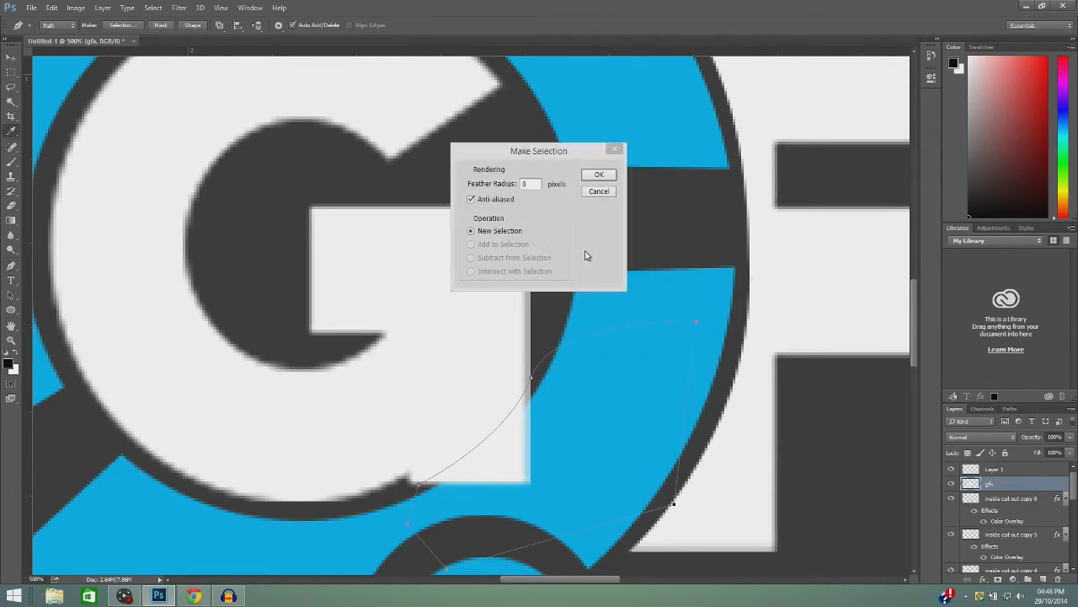
click(600, 175)
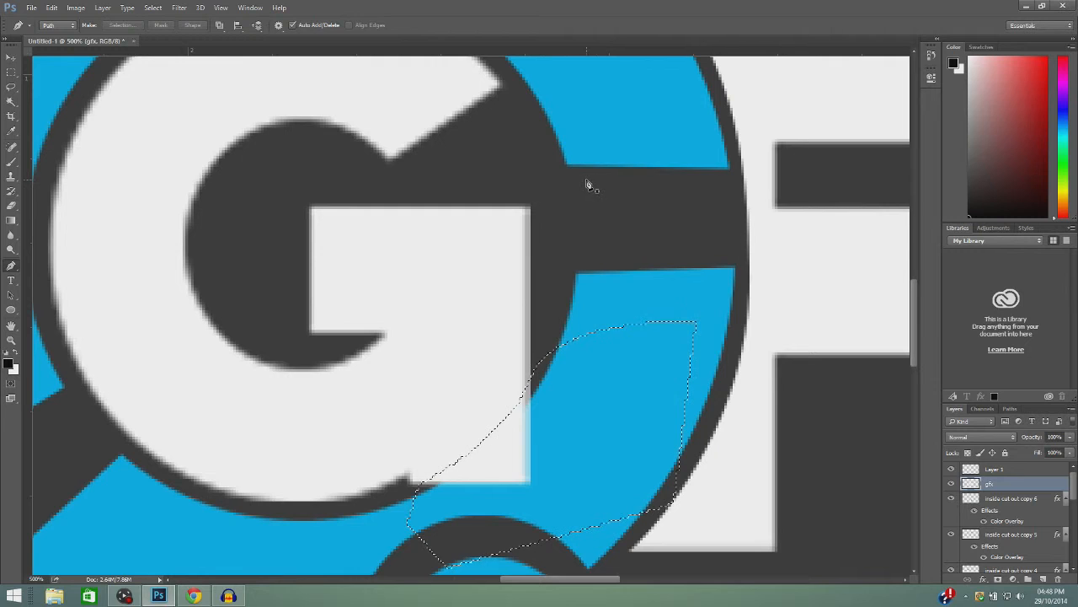
key(Delete)
key(ctrl+d)
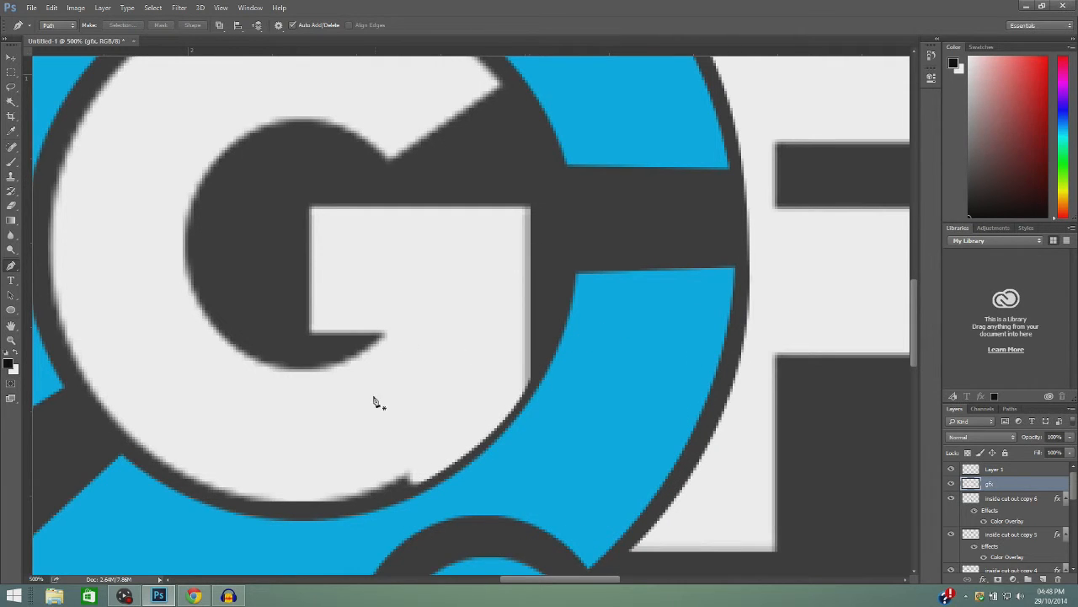
Shrink the G to about 98% and recentre it in the ring's inner opening.
click(11, 340)
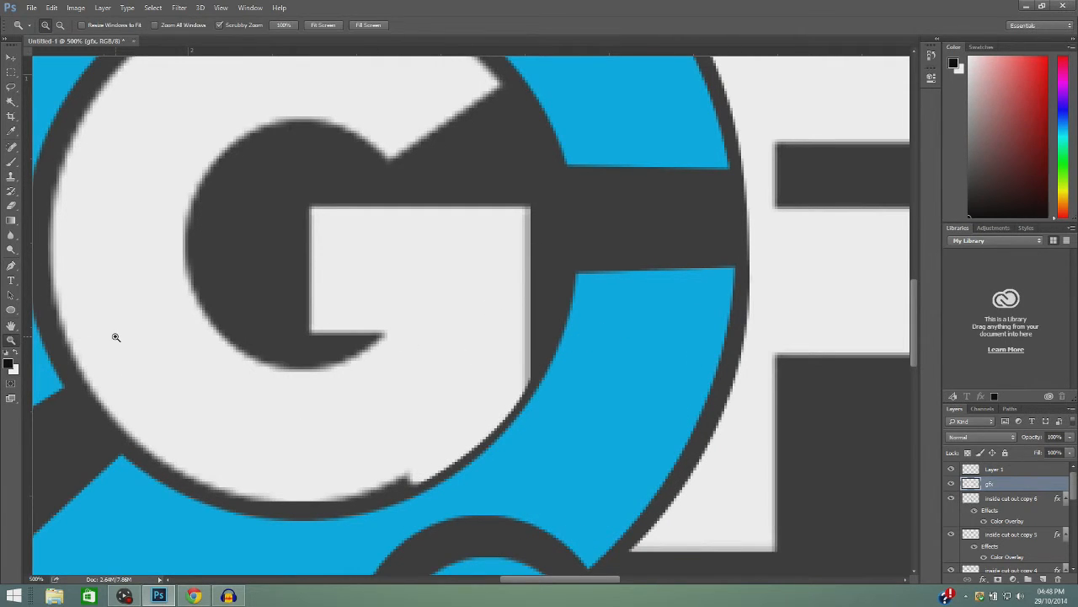
alt+click(269, 378)
alt+click(319, 433)
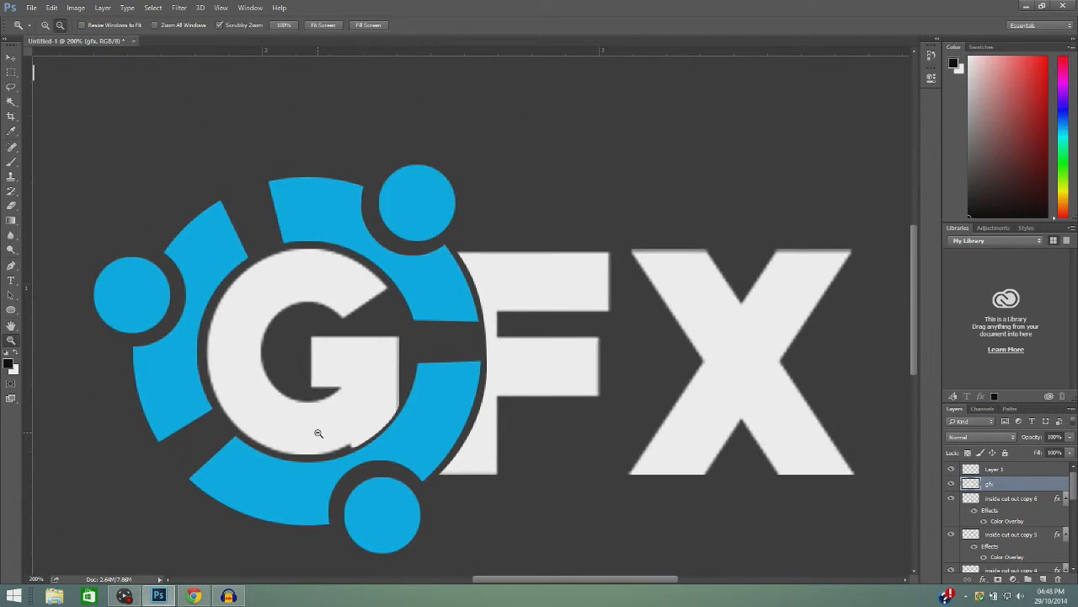
alt+click(314, 433)
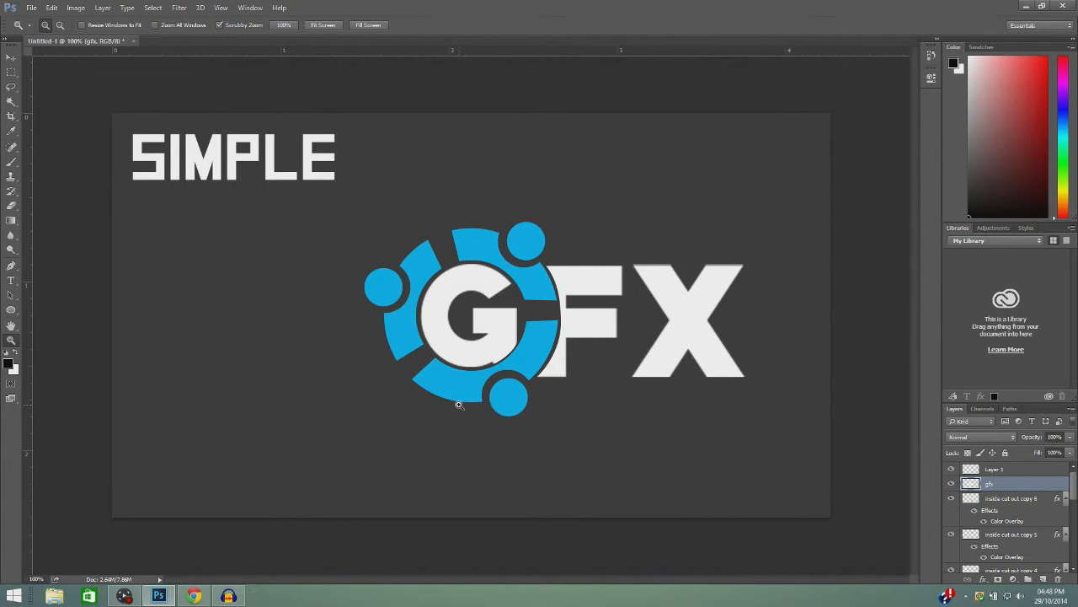
click(11, 57)
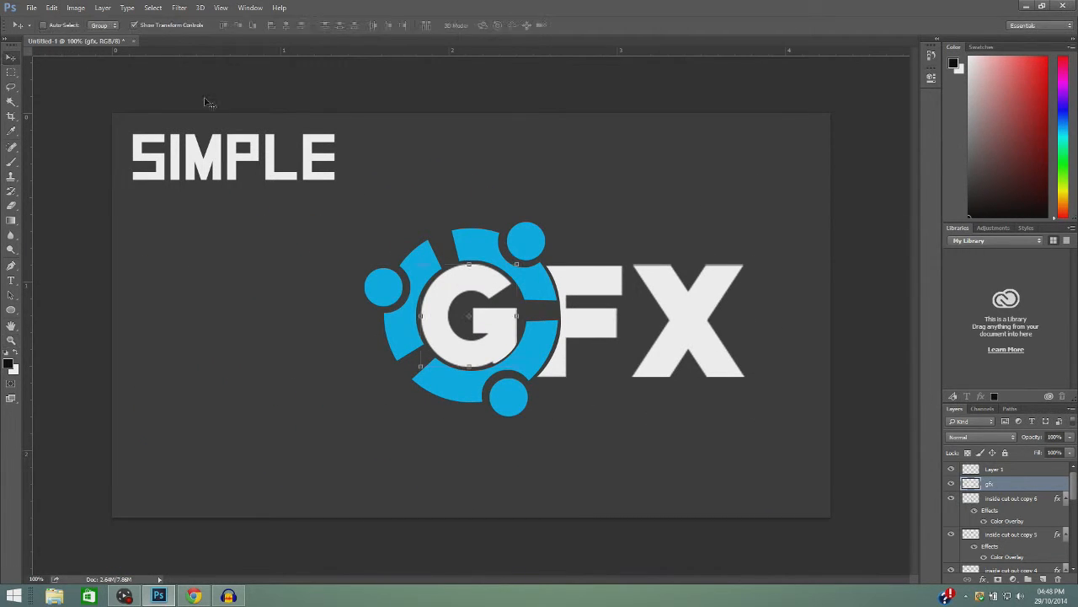
click(518, 265)
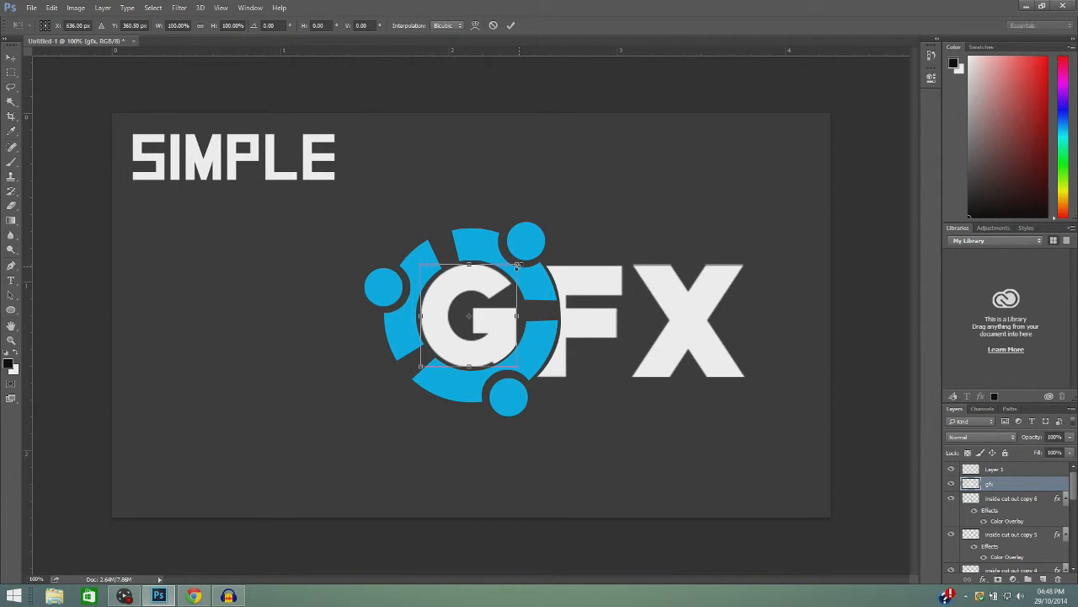
drag(516, 265, 515, 268)
drag(494, 317, 494, 314)
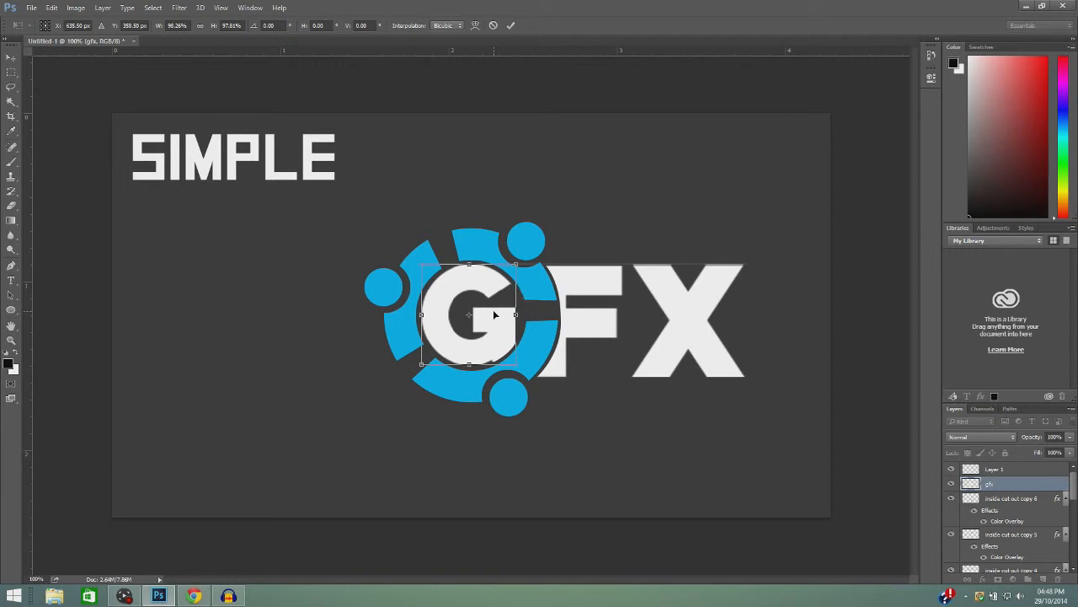
click(511, 25)
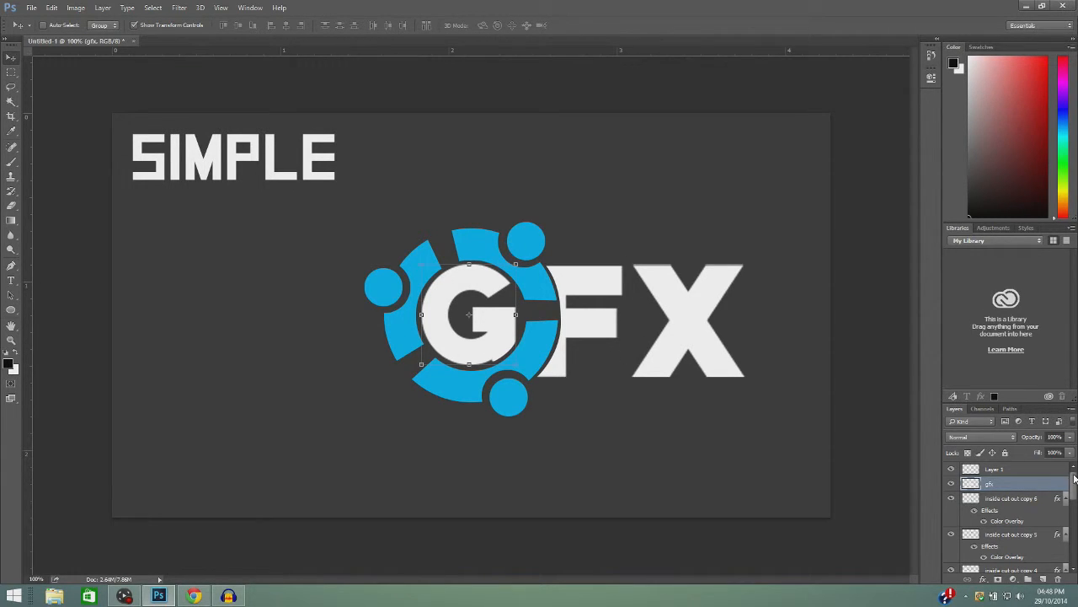
Move the simple text to the ring's upper-left segment and scale it to about 133% with linked proportions.
drag(1073, 476, 1068, 548)
click(1016, 552)
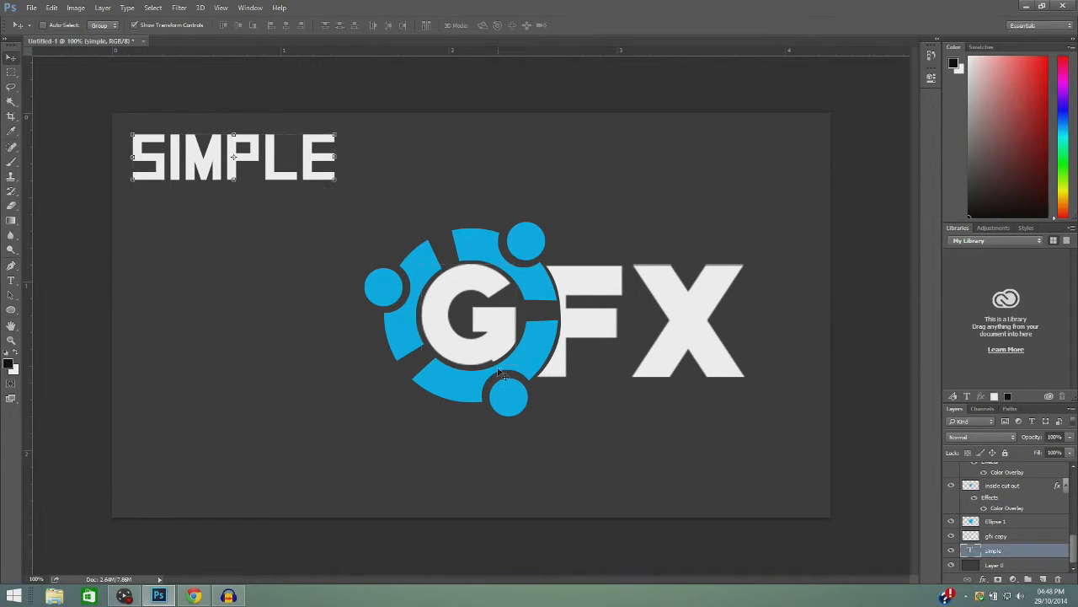
key(ctrl+t)
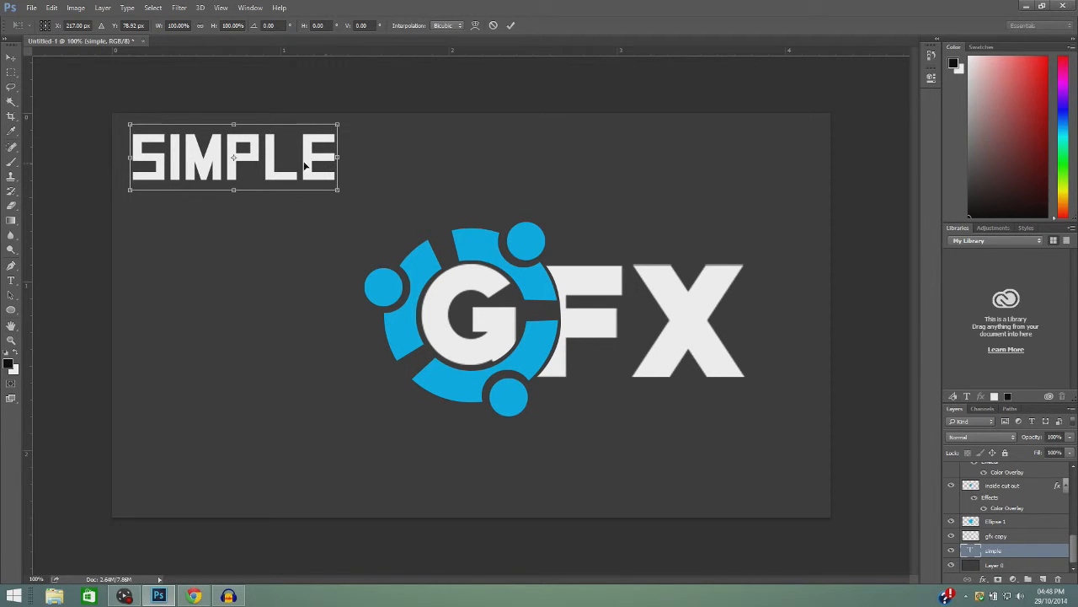
drag(305, 166, 328, 242)
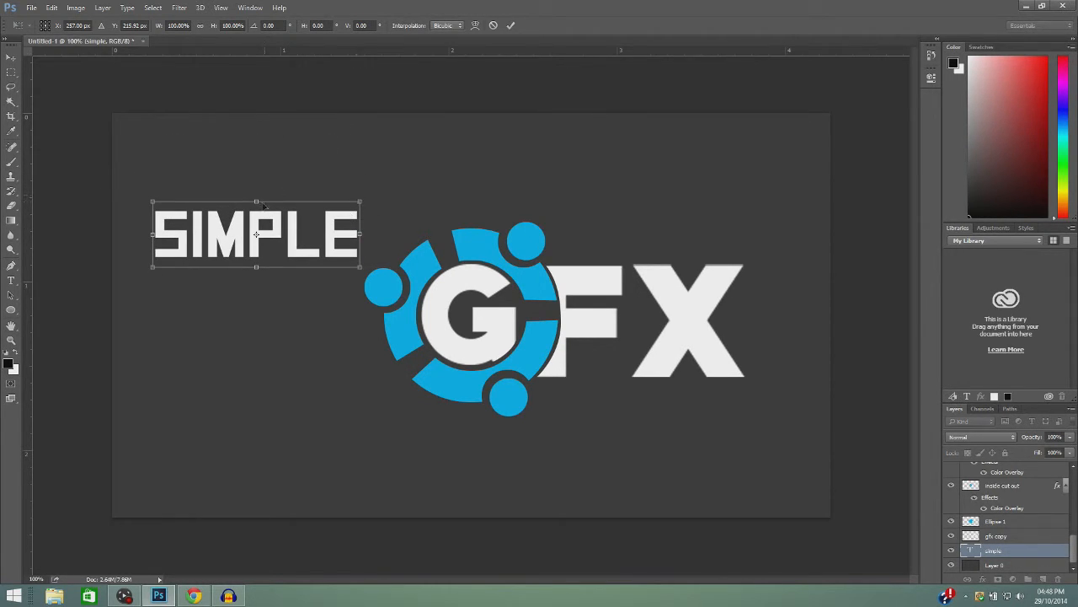
drag(360, 203, 376, 233)
drag(410, 198, 415, 198)
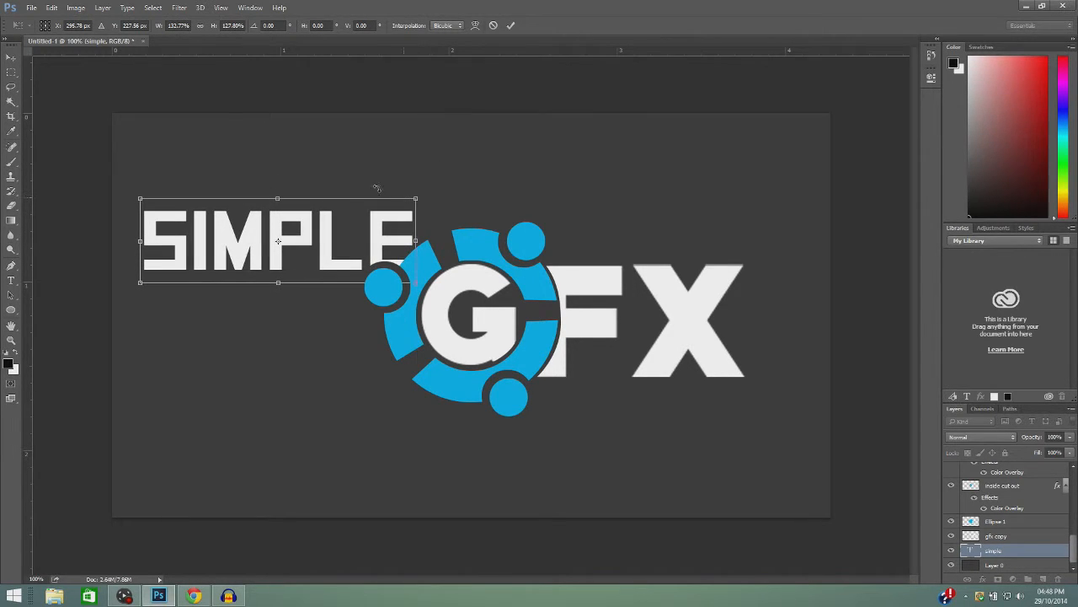
click(201, 27)
drag(352, 265, 369, 262)
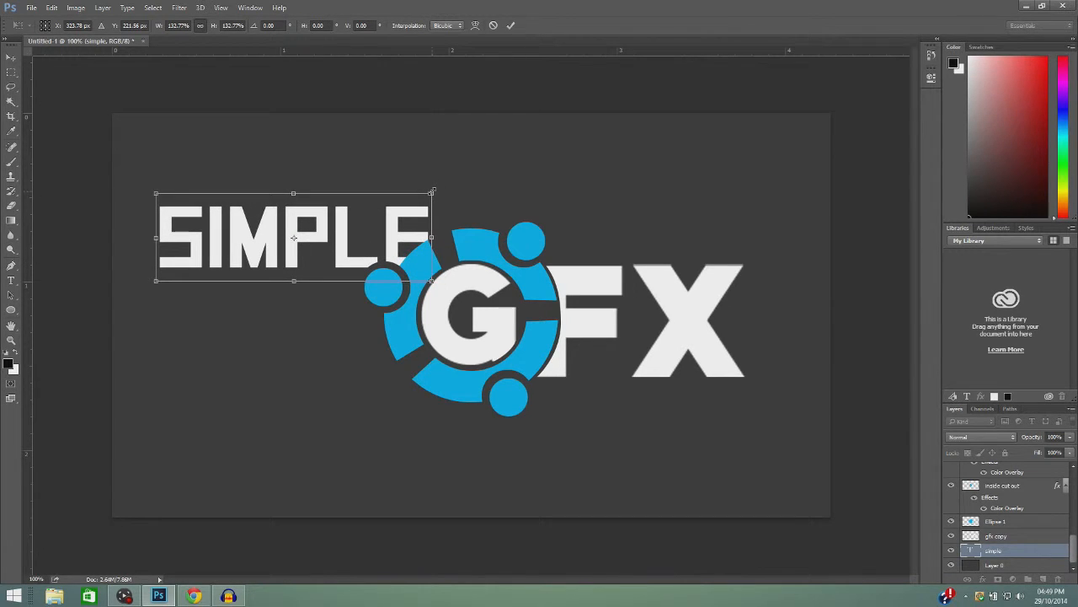
Reduce the SIMPLE text to about 116% and reposition it so the E tucks behind the ring's upper-left segment.
drag(432, 192, 397, 205)
drag(373, 250, 405, 246)
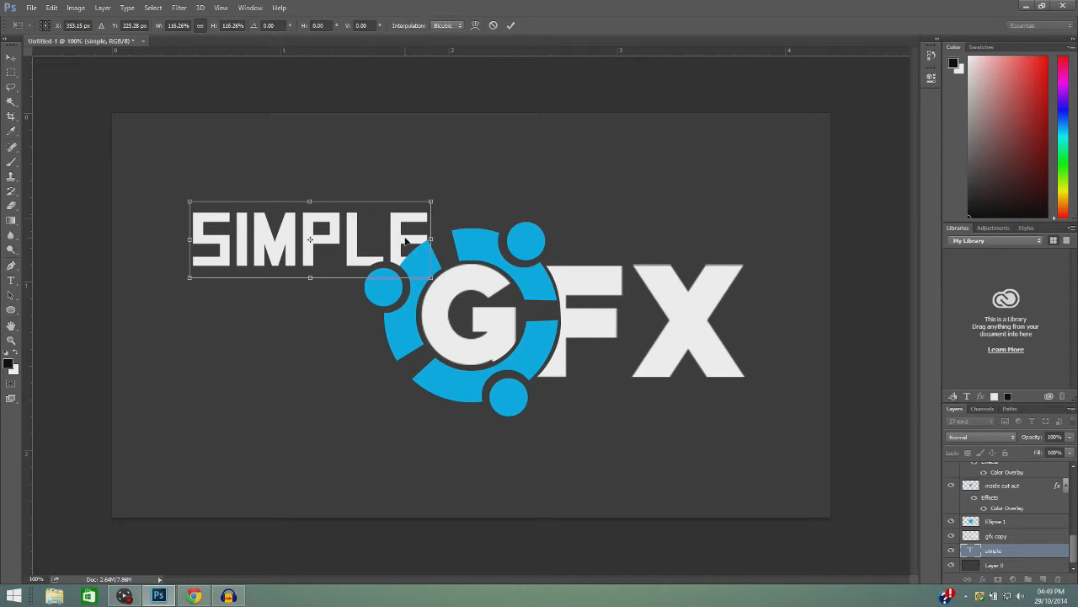
mouse_move(395, 241)
mouse_down()
mouse_move(421, 231)
mouse_move(397, 229)
mouse_up()
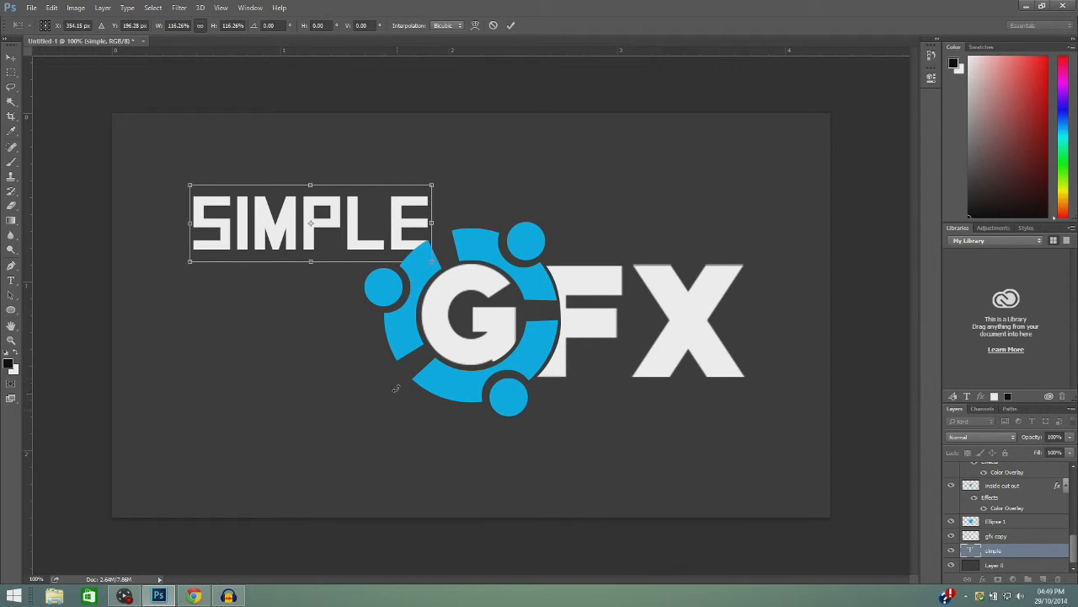
drag(397, 249, 392, 263)
drag(405, 245, 411, 251)
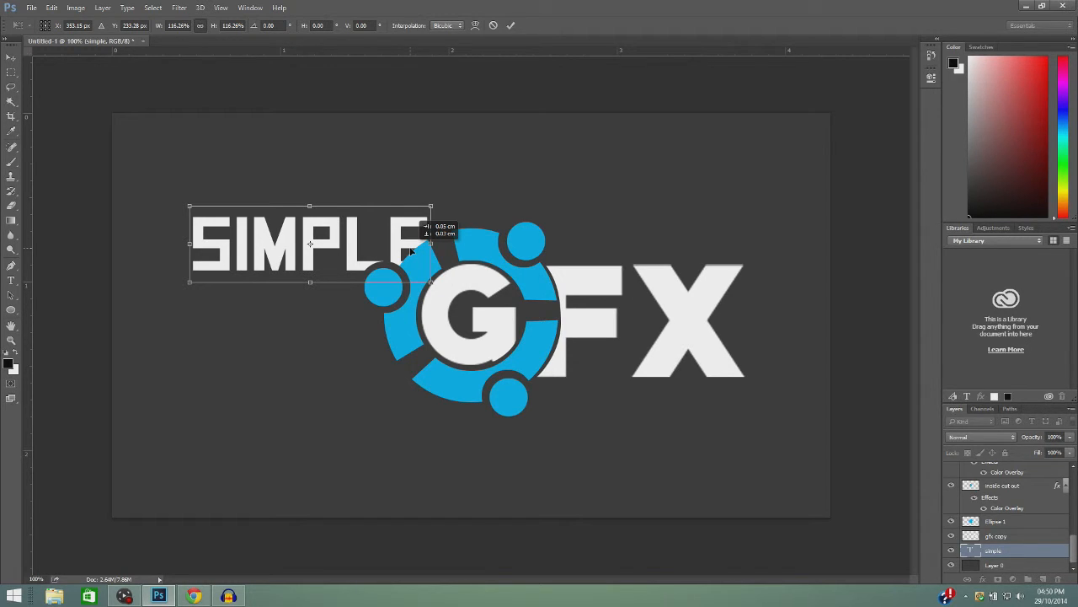
drag(411, 250, 410, 251)
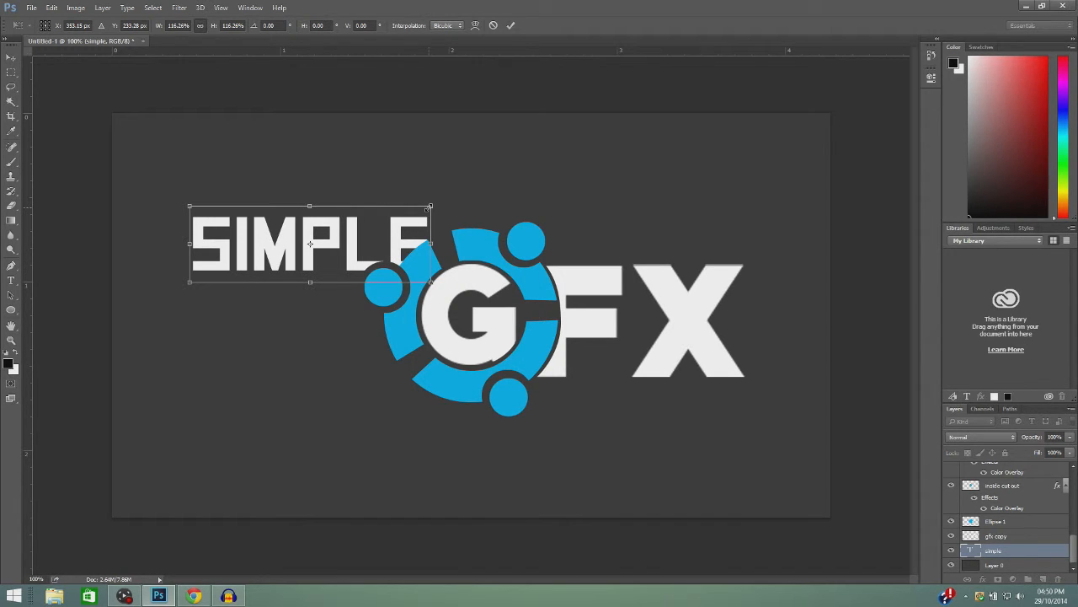
Reduce the SIMPLE text further to about 94%, keeping its E against the ring's upper-left segment, and apply the transform.
drag(429, 208, 415, 210)
drag(398, 249, 414, 246)
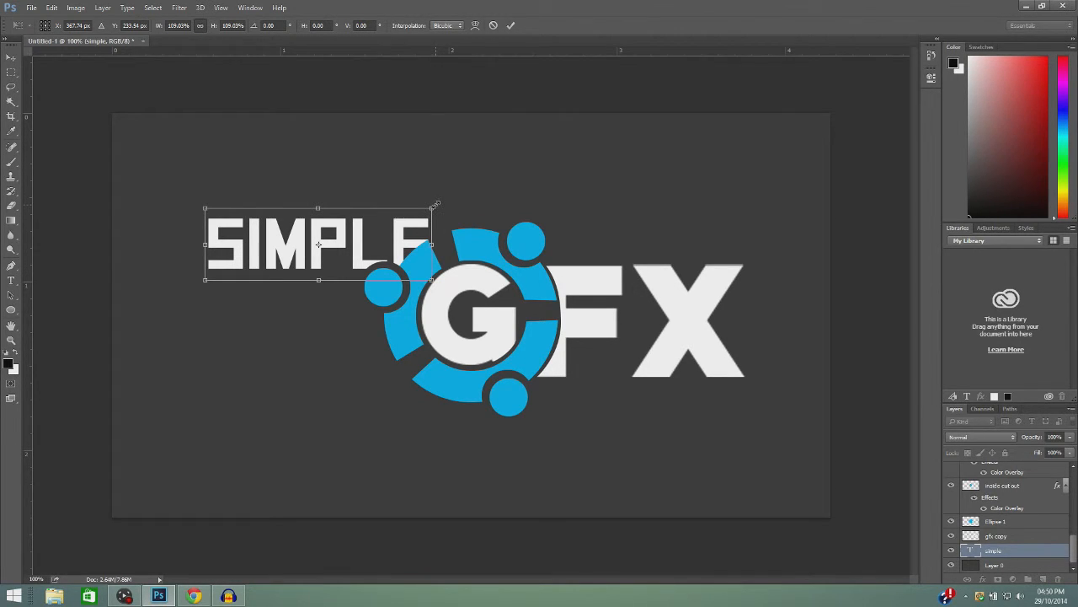
drag(436, 204, 410, 244)
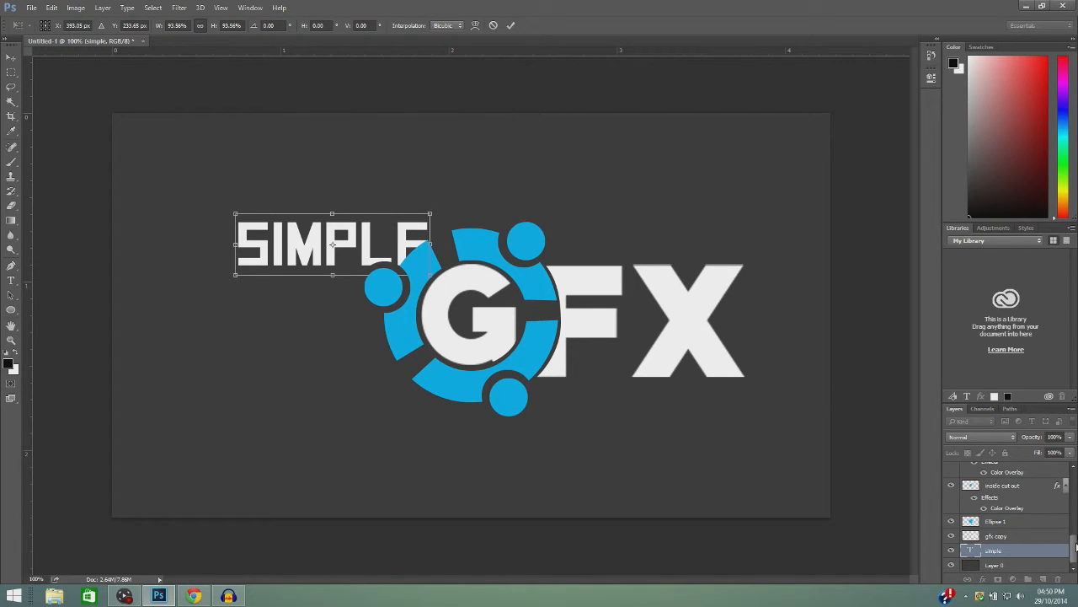
drag(1076, 544, 1070, 517)
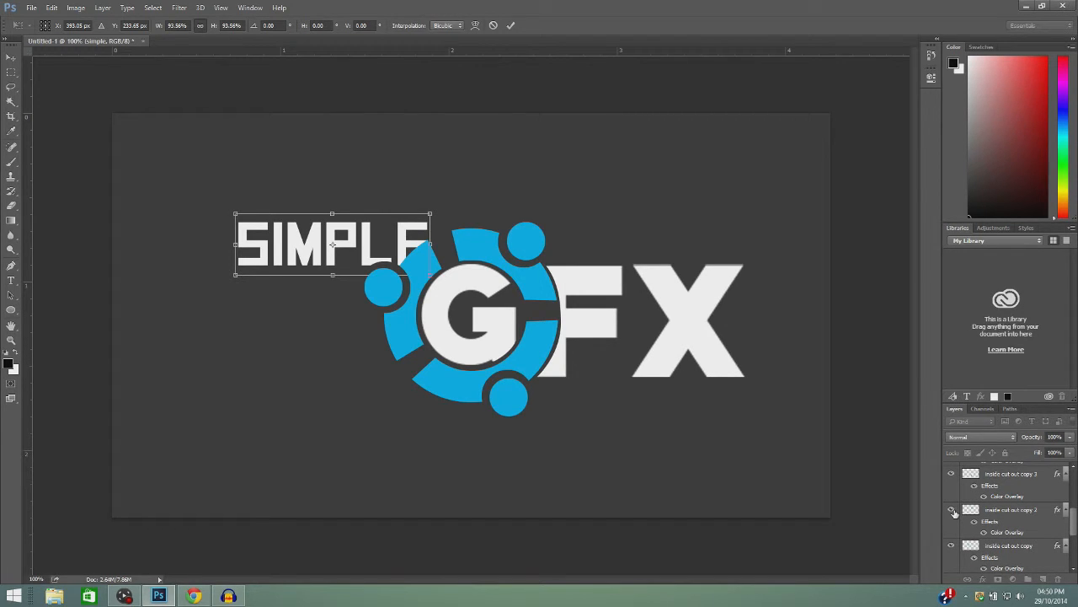
click(511, 25)
Toggle the visibility of inside cut out copy, copy 2 and copy 3 to check which one covers the L of SIMPLE.
click(951, 510)
click(951, 510)
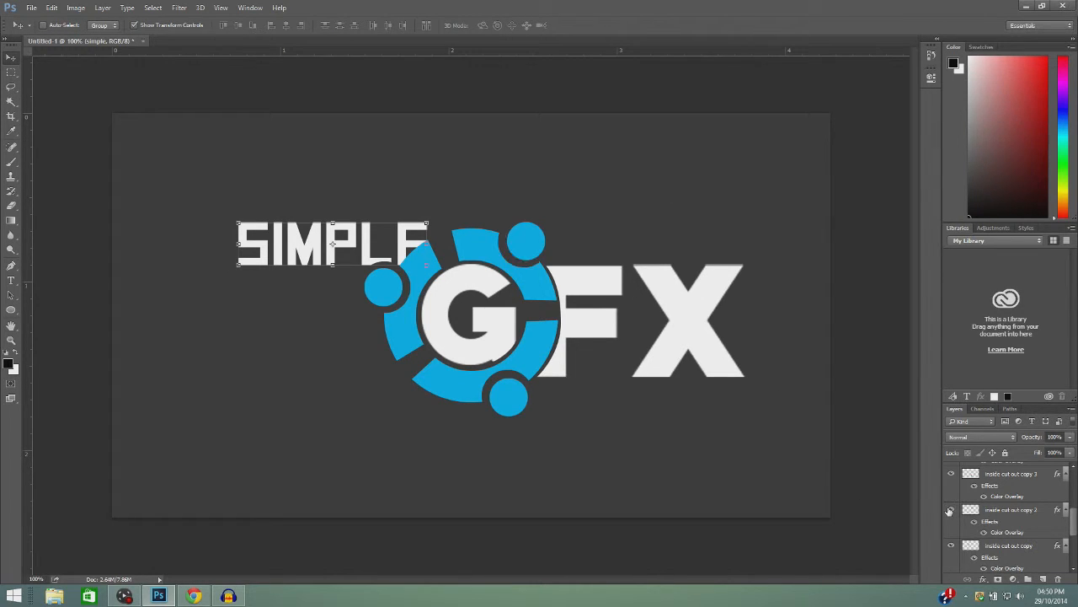
click(951, 509)
click(950, 510)
click(951, 473)
click(951, 474)
click(952, 546)
click(952, 546)
Select the inside cut out copy layer and zoom in on its rim over the L, ready to draw with the Pen tool.
click(1018, 555)
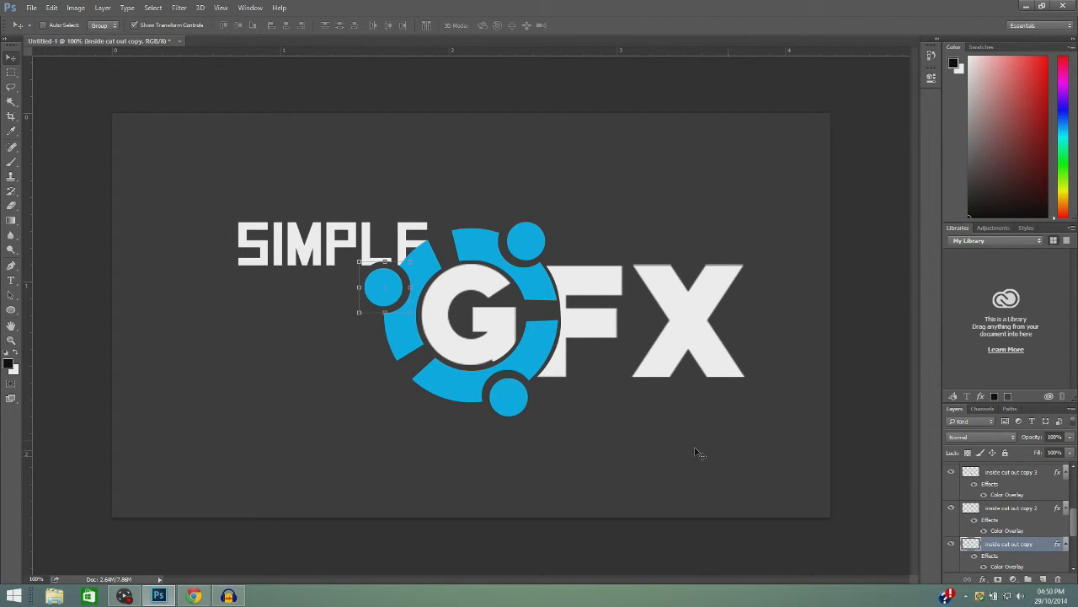
click(11, 341)
drag(369, 286, 371, 285)
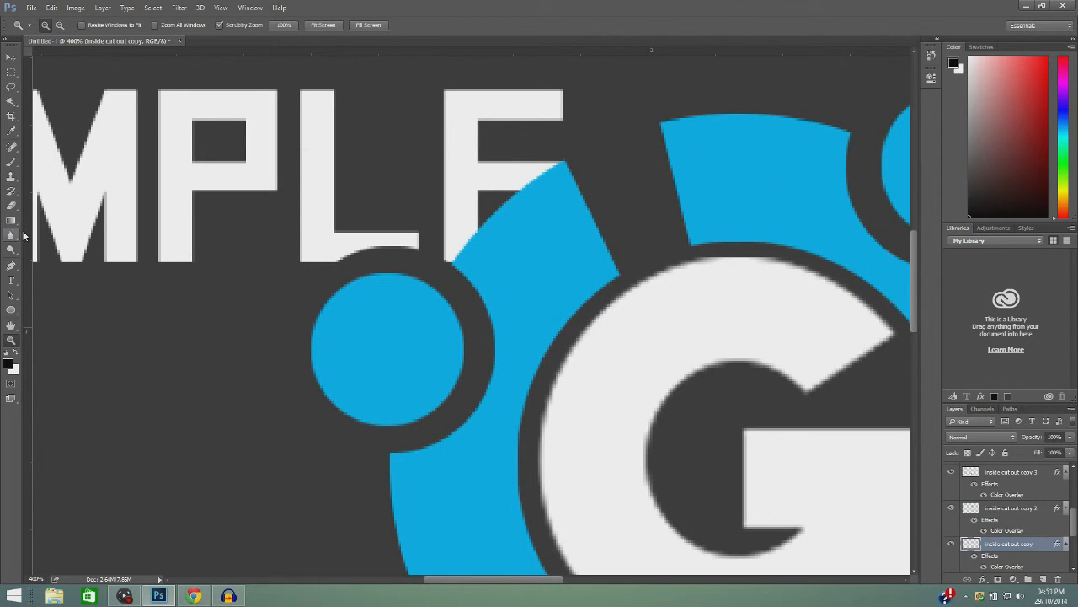
click(11, 265)
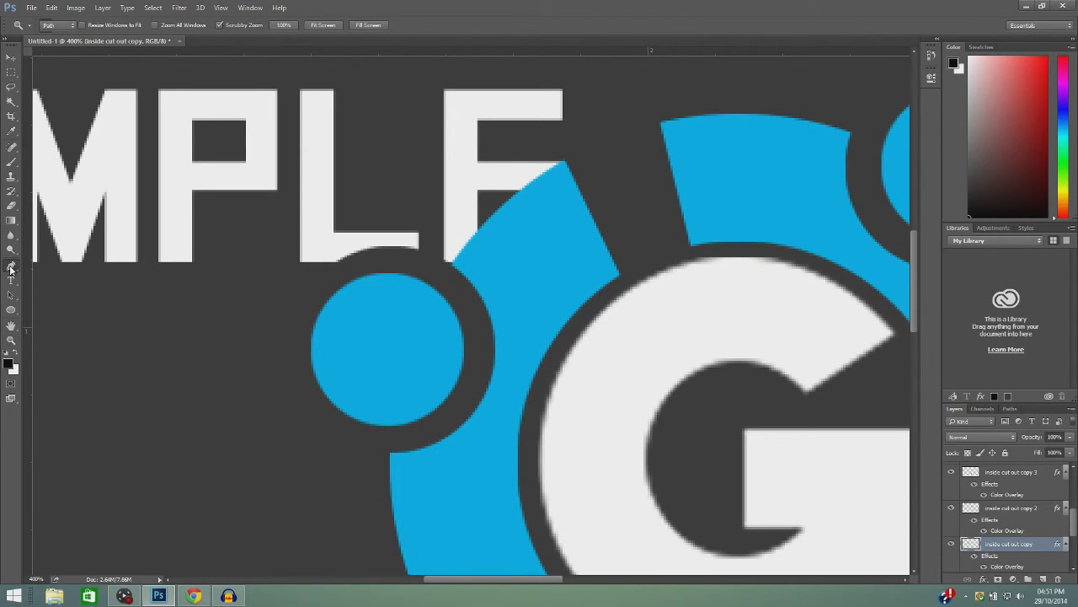
click(451, 267)
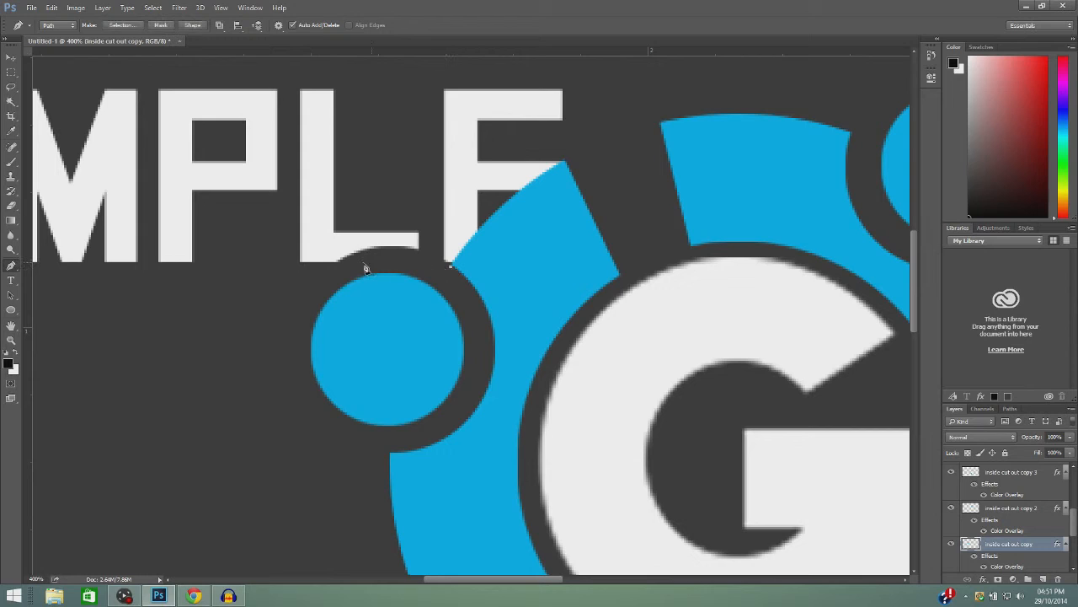
click(324, 278)
click(239, 284)
click(257, 225)
click(412, 193)
click(477, 222)
click(451, 267)
click(451, 267)
key(Delete)
key(Delete)
Draw a Pen path around the lower part of the L, enclosing the dark rim that covers it above the left blue circle.
click(451, 267)
click(320, 276)
click(239, 277)
click(268, 207)
click(422, 199)
click(475, 222)
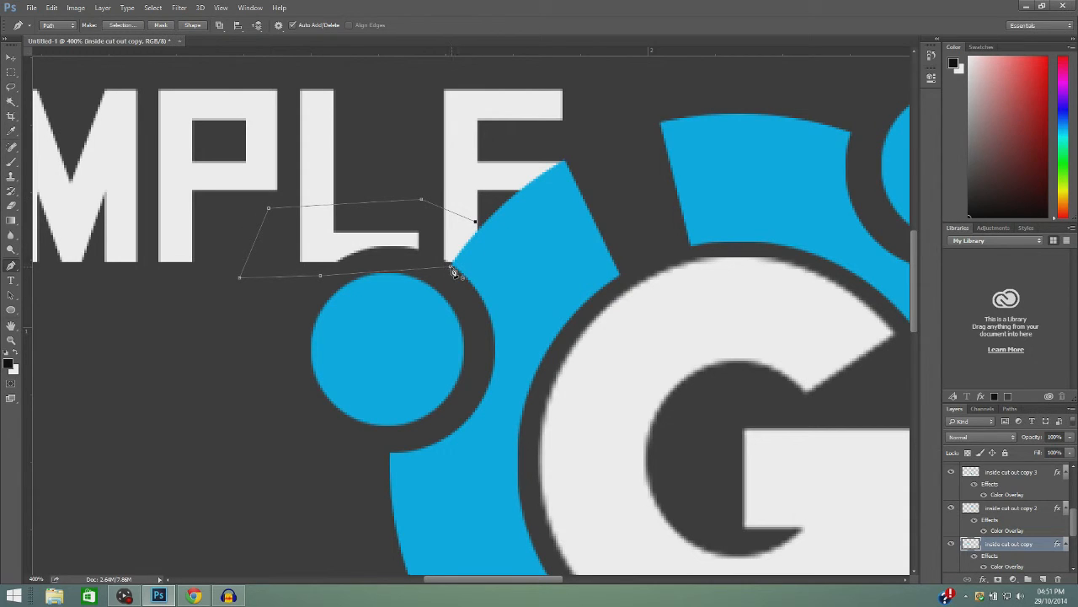
Convert the path to a selection, delete the enclosed rim from inside cut out copy to uncover the L, and deselect.
right_click(416, 249)
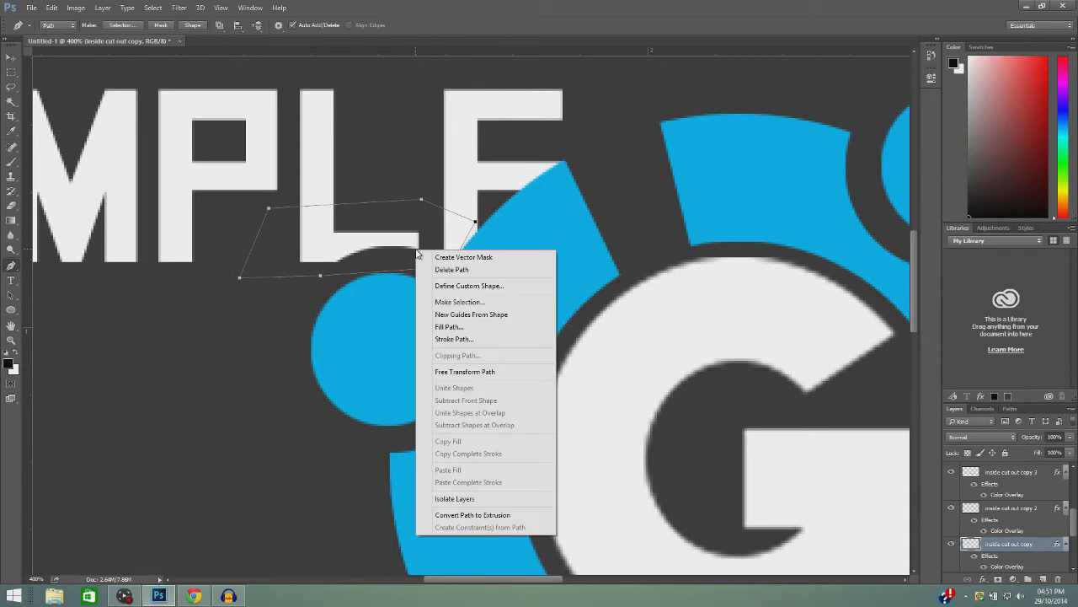
click(459, 302)
click(612, 172)
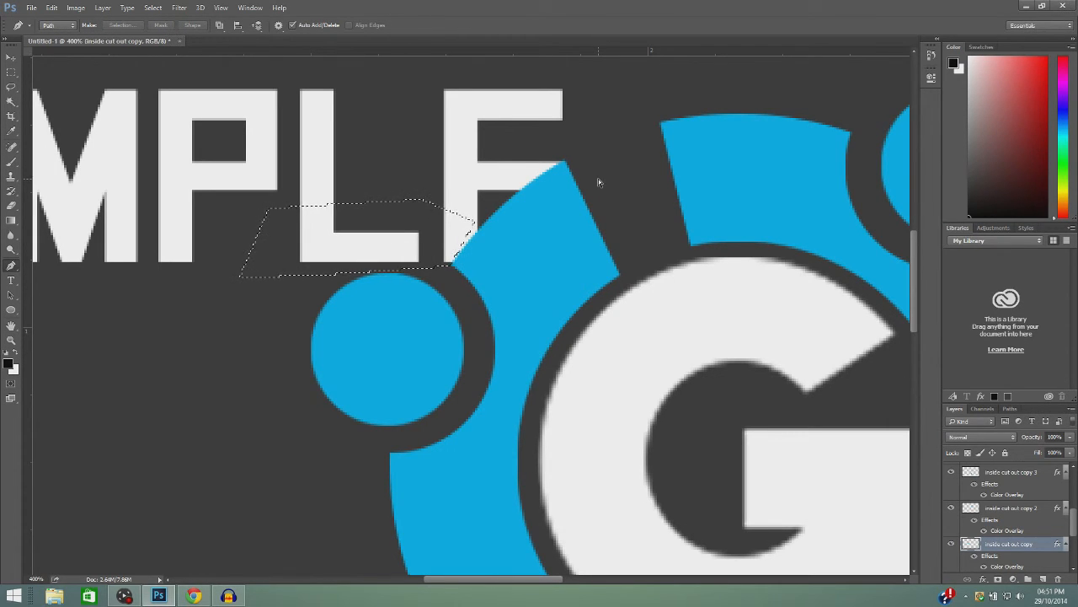
key(ctrl+d)
drag(1073, 517, 1073, 548)
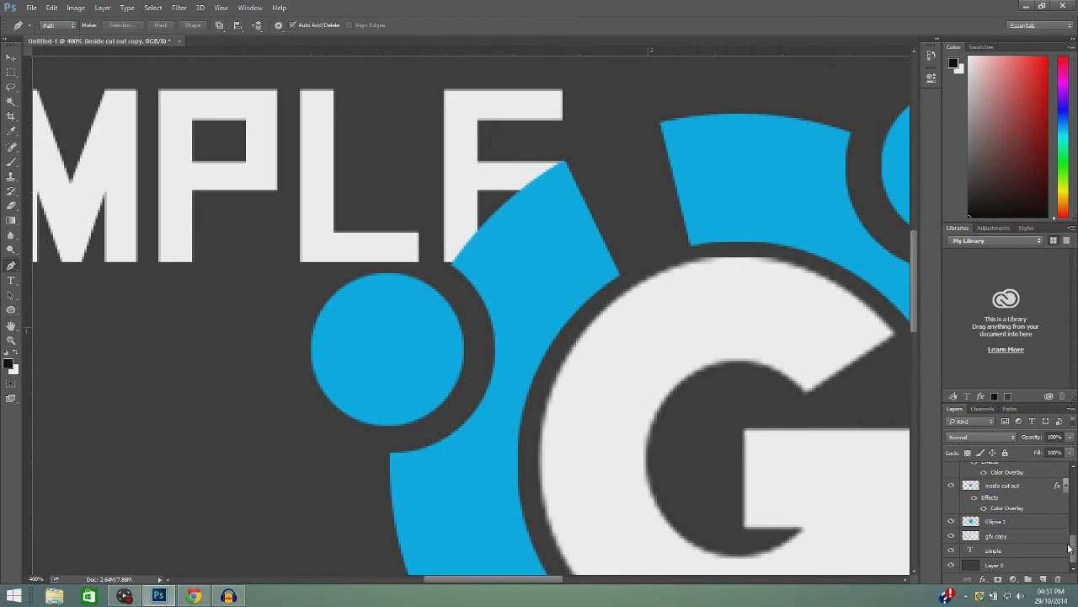
Rasterize the simple text layer and draw a closed Pen path curving across the E, just outside the blue ring segment's outer edge.
right_click(1025, 552)
click(961, 183)
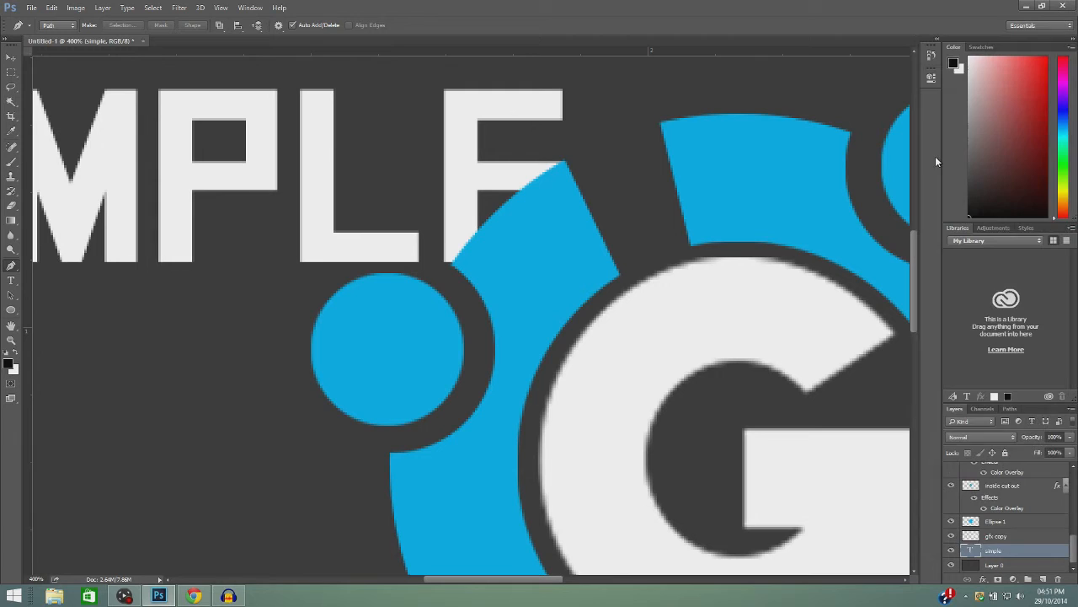
click(449, 262)
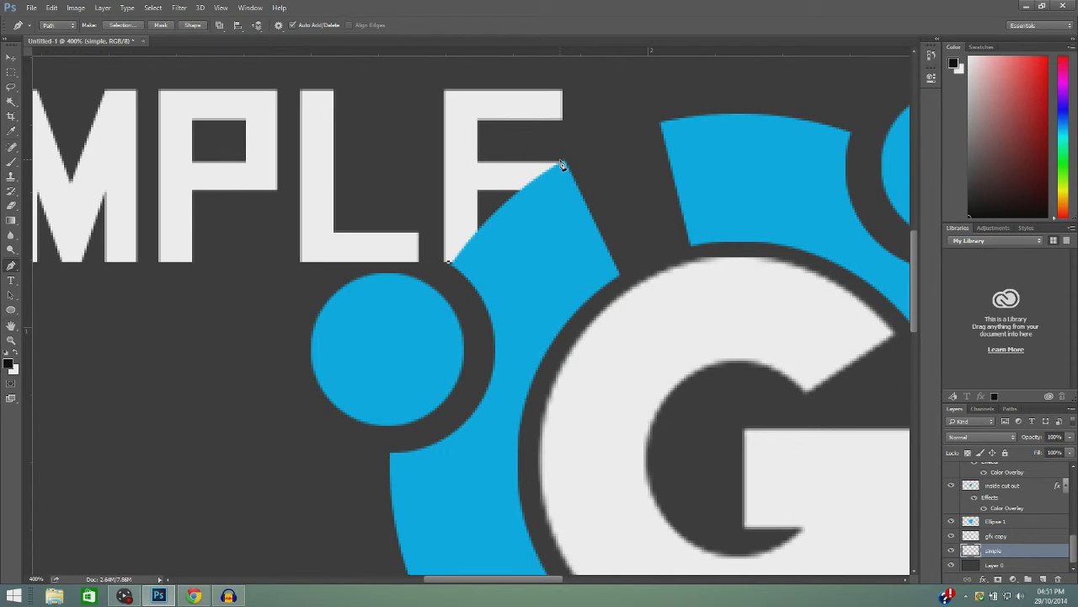
drag(561, 160, 630, 133)
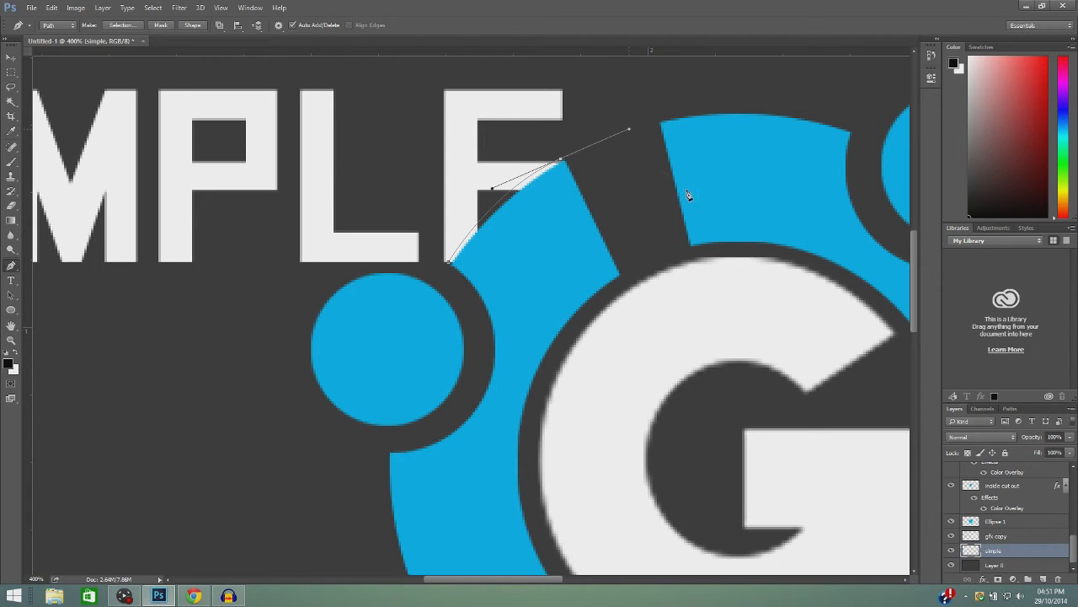
click(704, 299)
click(572, 364)
click(448, 262)
Convert the path to a selection, delete the enclosed part of the E to leave a thin gap beside the ring, and deselect.
right_click(489, 273)
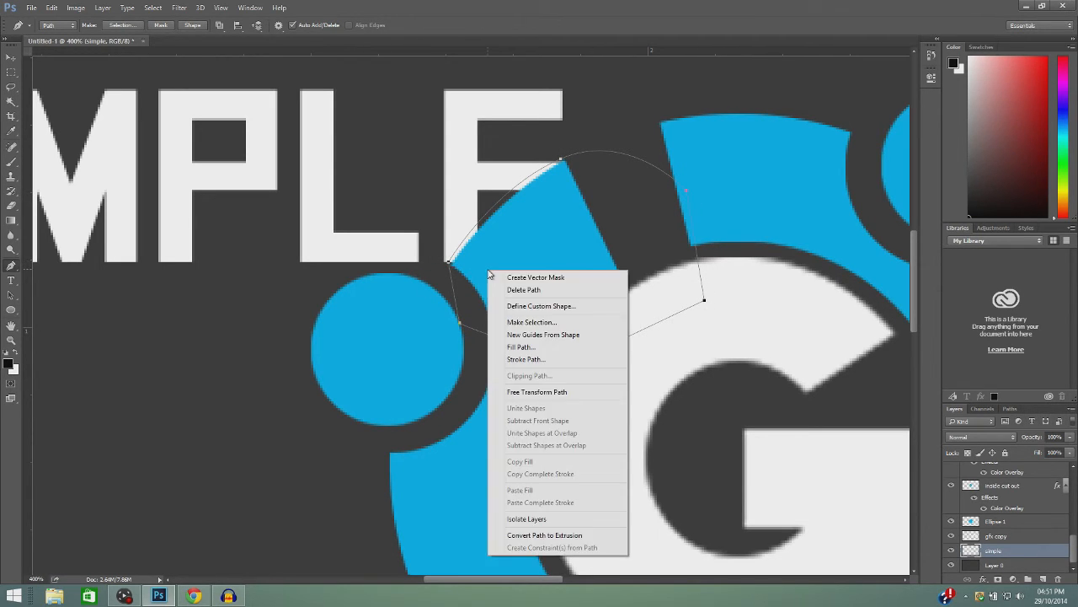
click(532, 322)
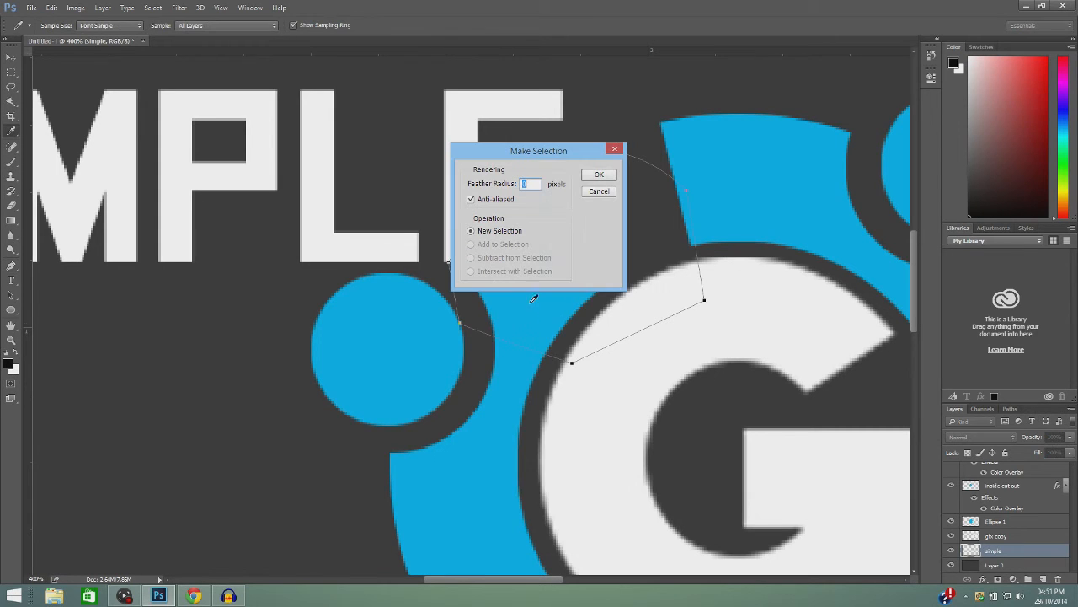
click(596, 176)
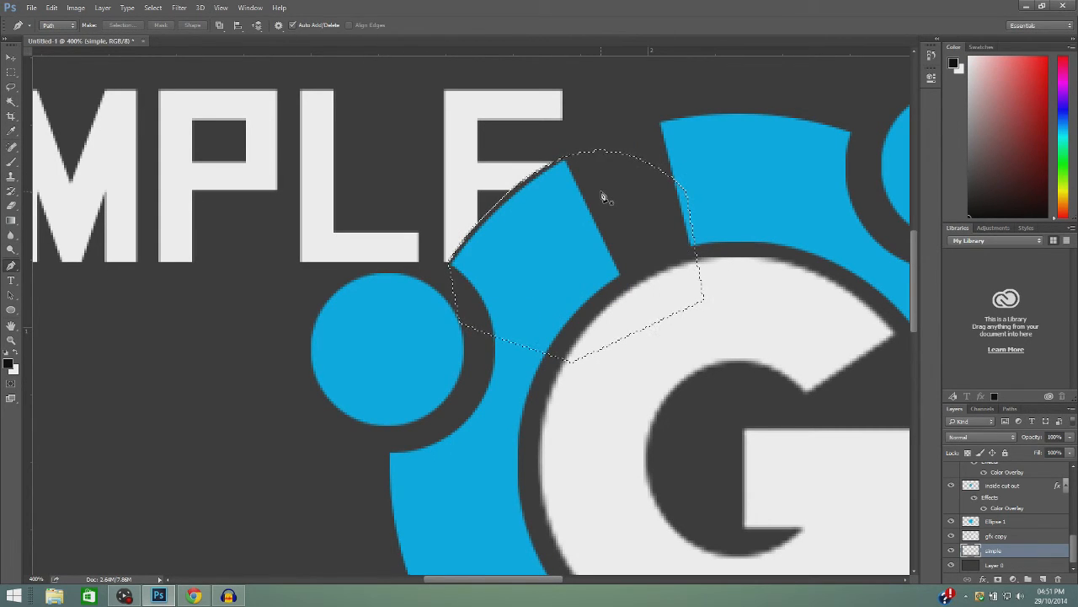
key(ctrl+d)
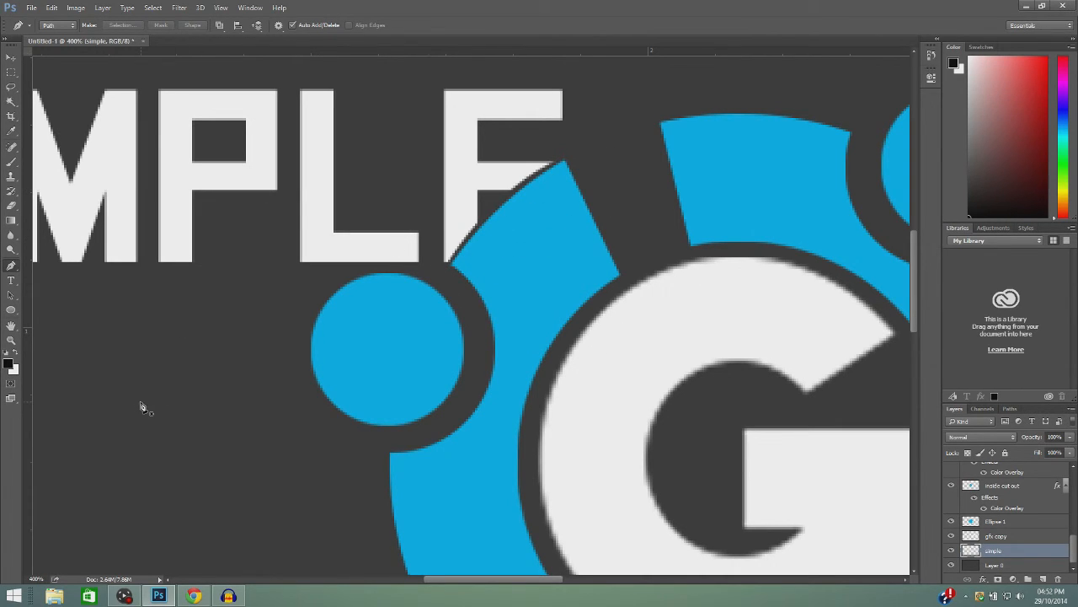
Zoom out to the whole logo and shift the word SIMPLE very slightly up and to the left.
click(11, 341)
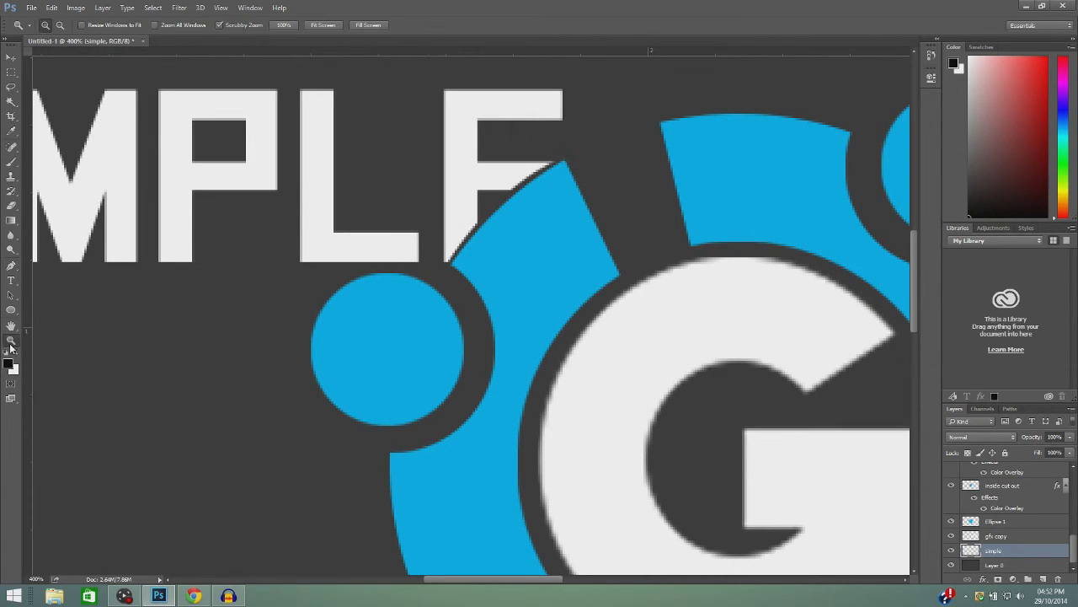
alt+click(244, 373)
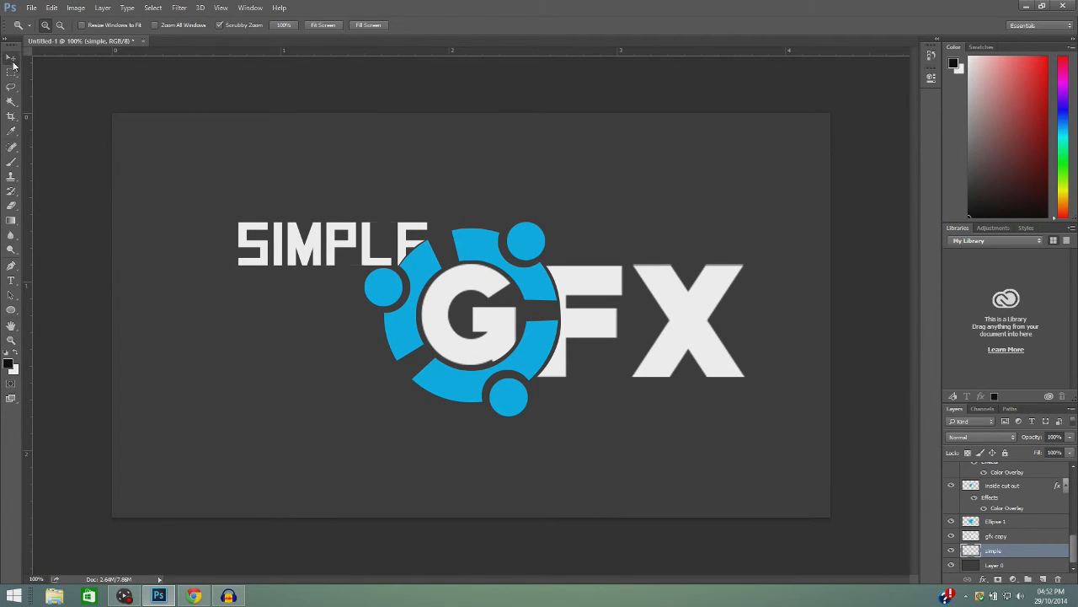
click(12, 61)
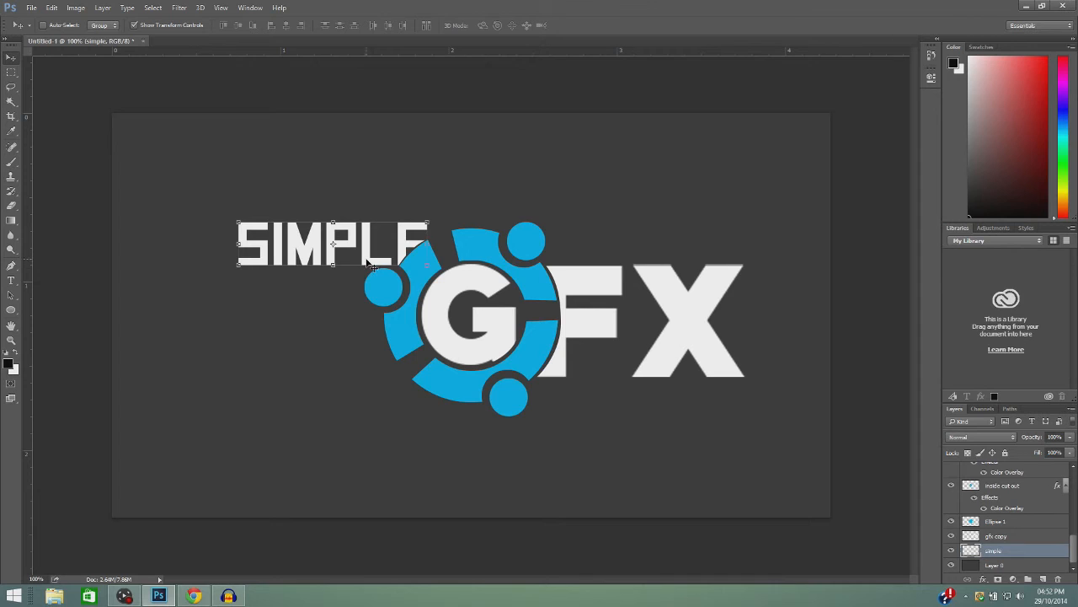
drag(368, 261, 368, 261)
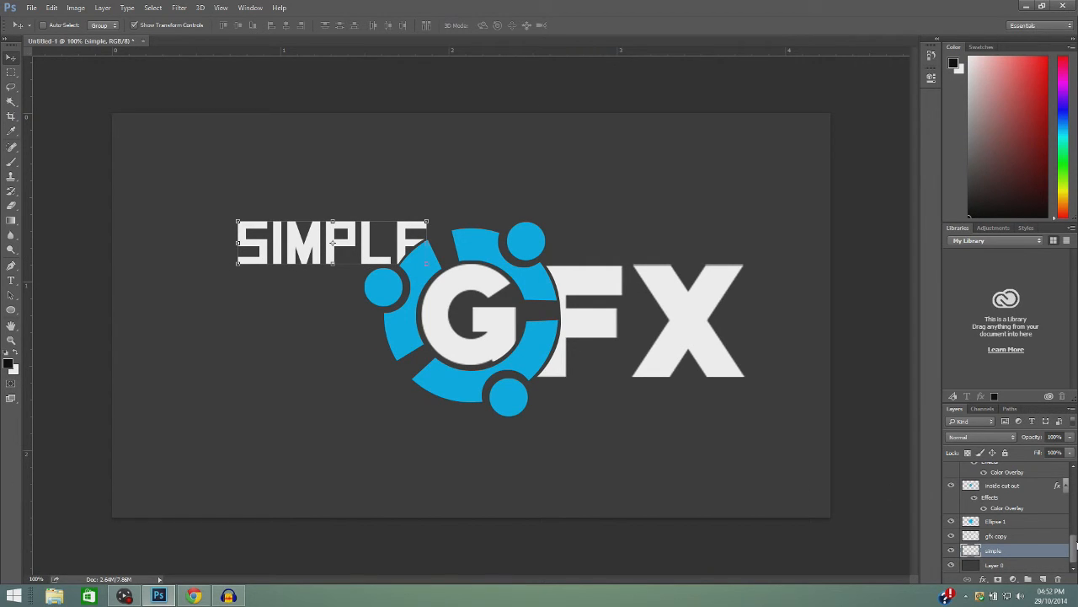
Select Layer 1 at the top of the layer stack.
drag(1075, 546, 1075, 480)
click(1021, 472)
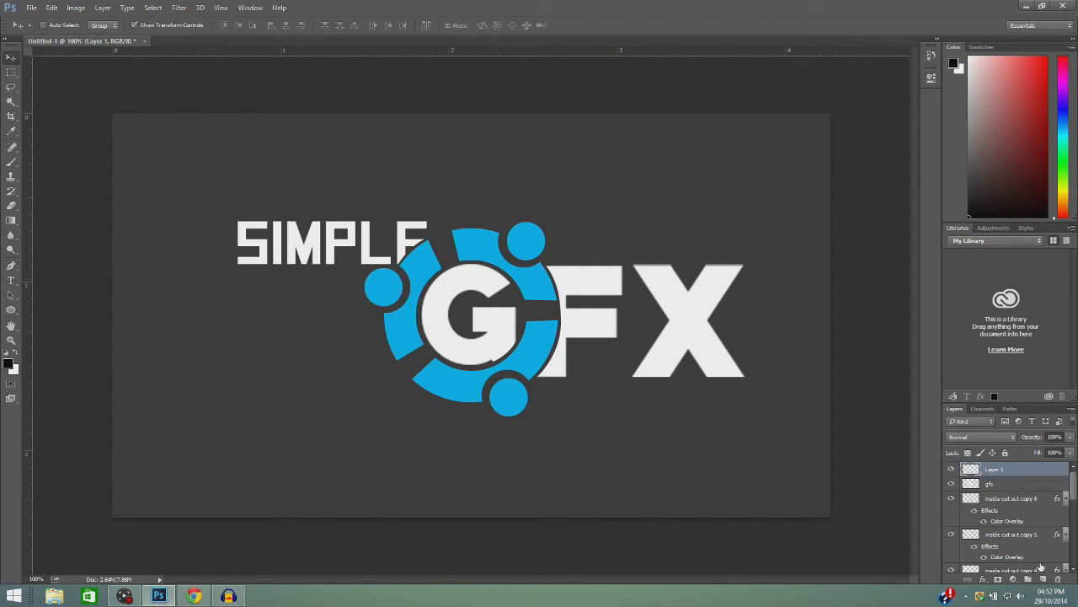